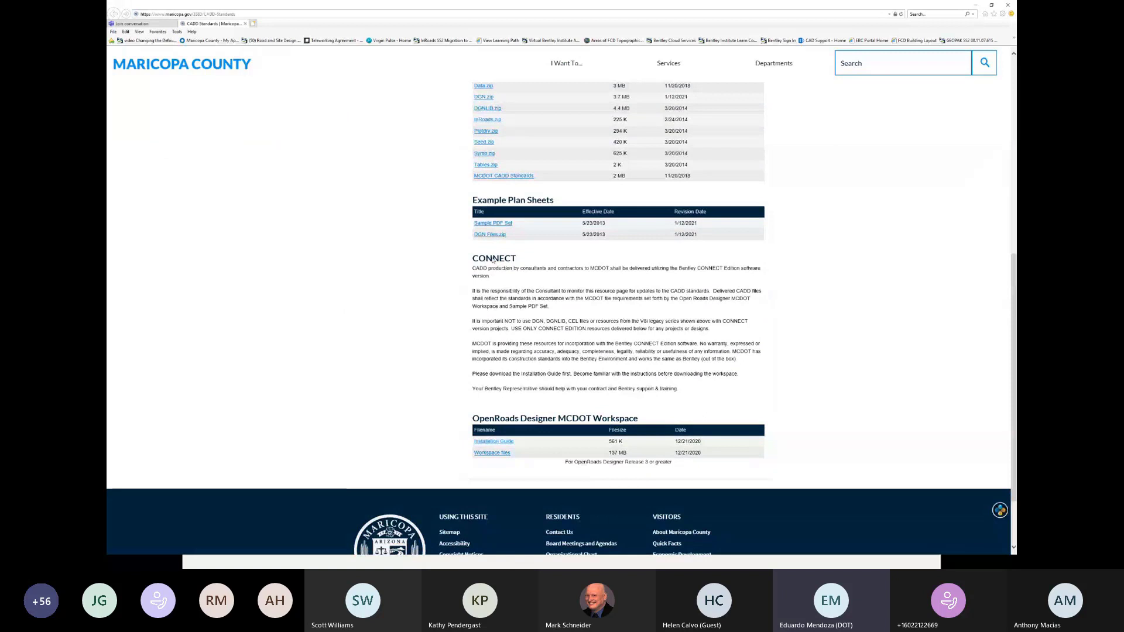
# Open the Installation Guide listed for the OpenRoads Designer MCDOT Workspace on the CADD Standards page
pyautogui.scroll(-2, 505, 267)
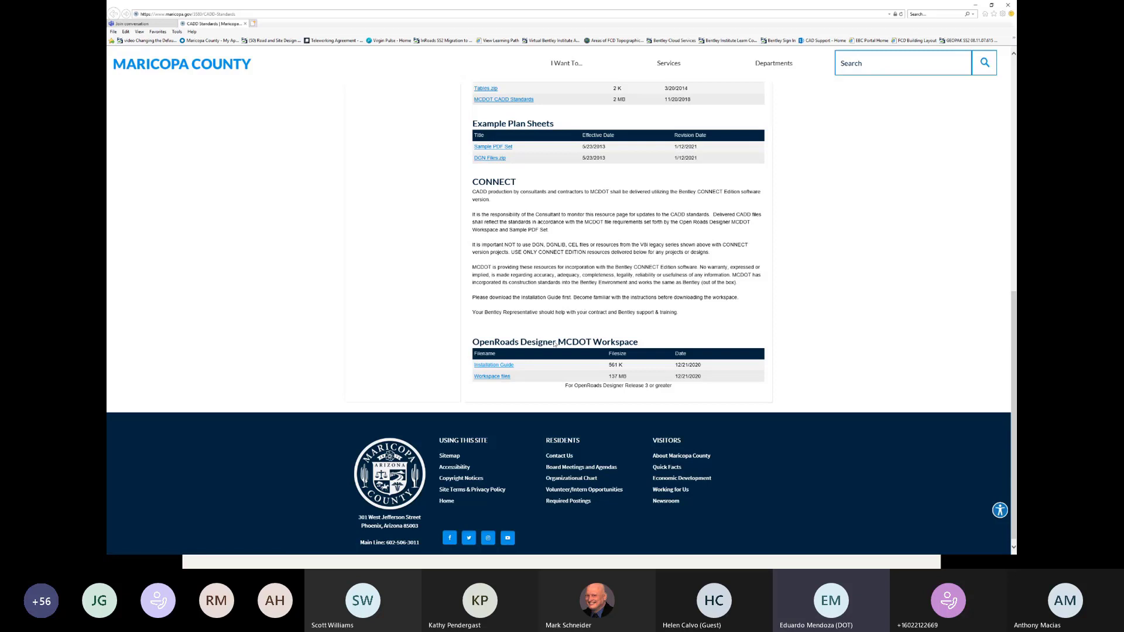
pyautogui.click(496, 365)
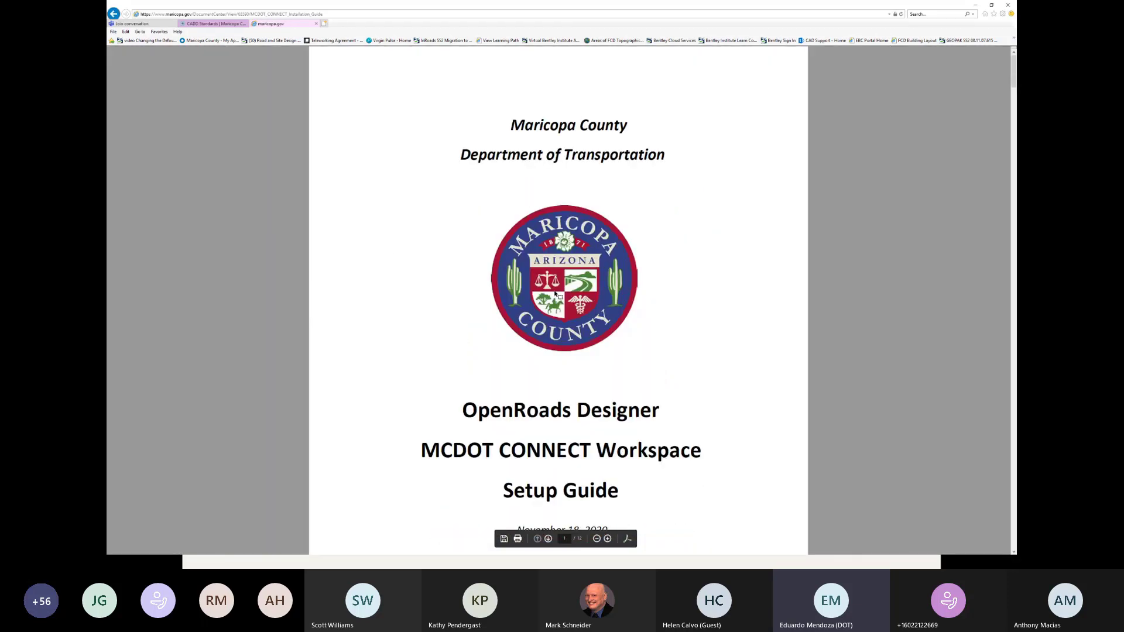
pyautogui.keyDown('ctrl'); pyautogui.scroll(-1, 554, 294); pyautogui.keyUp('ctrl')
pyautogui.scroll(-1, 551, 294)
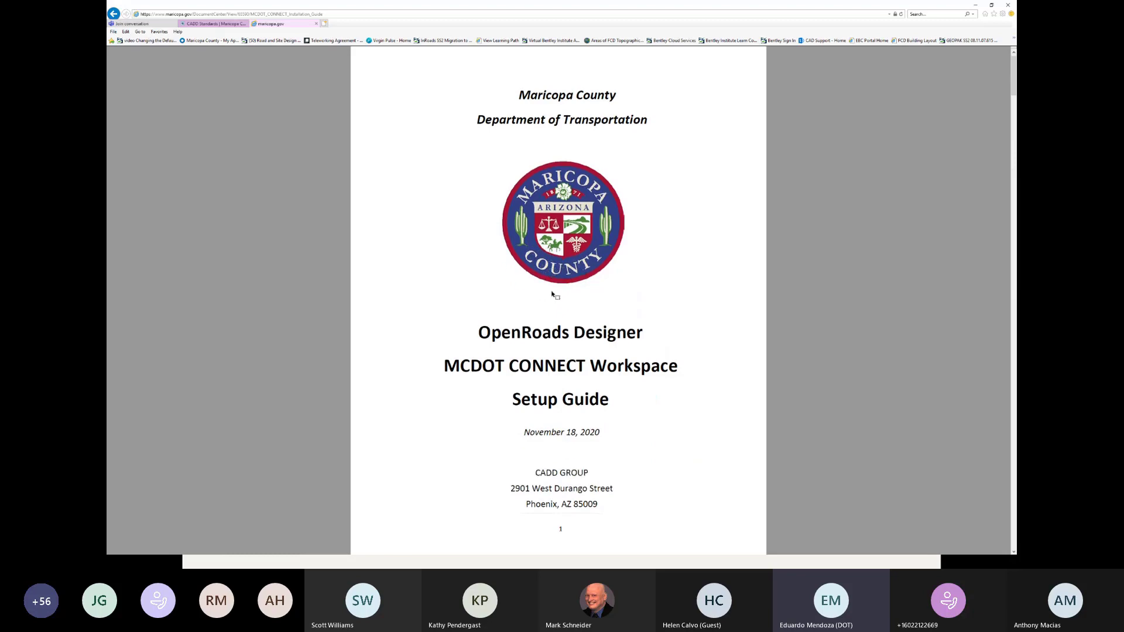
# Review the setup guide's table of contents and the Summary section describing the MCDOT_CONNECT_WORKSPACE folder structure
pyautogui.scroll(-5, 552, 294)
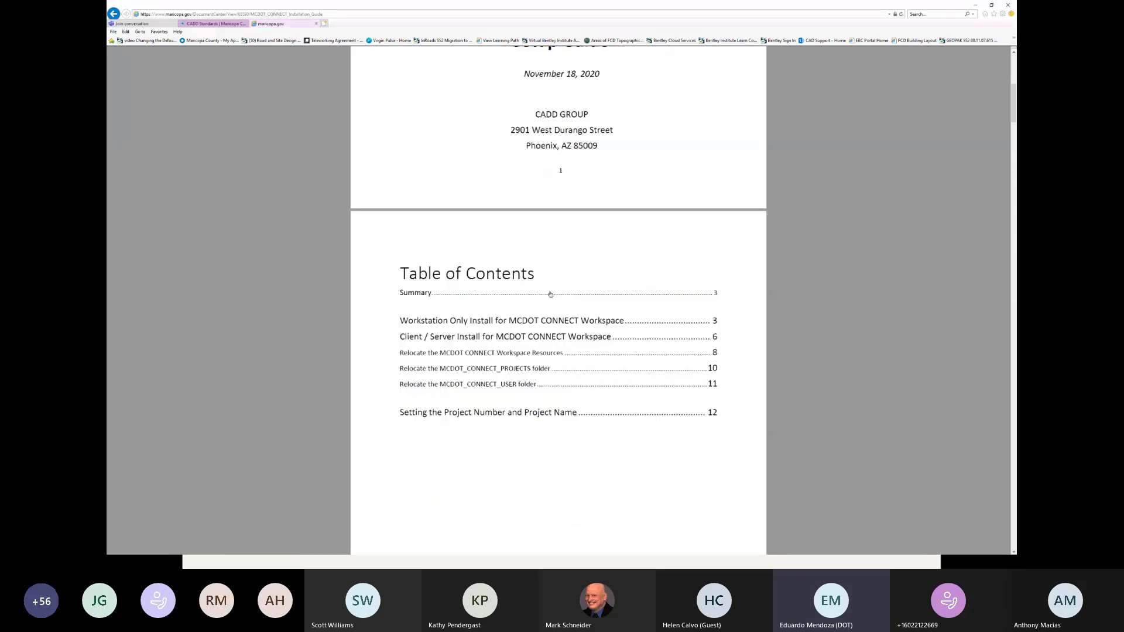
pyautogui.scroll(-1, 550, 294)
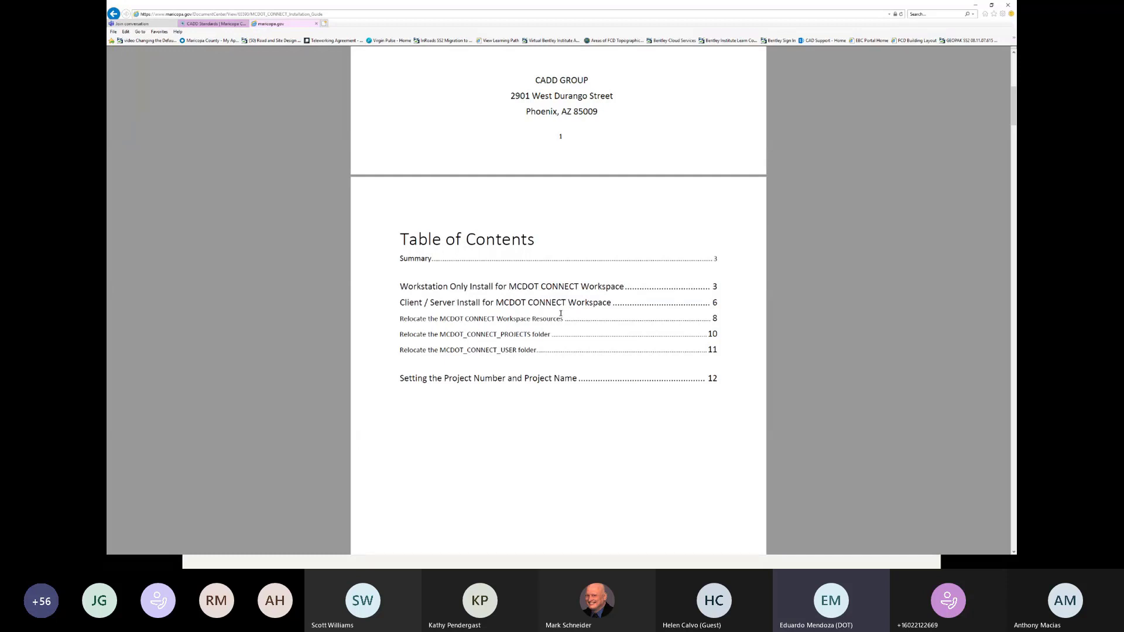
pyautogui.scroll(-1, 561, 313)
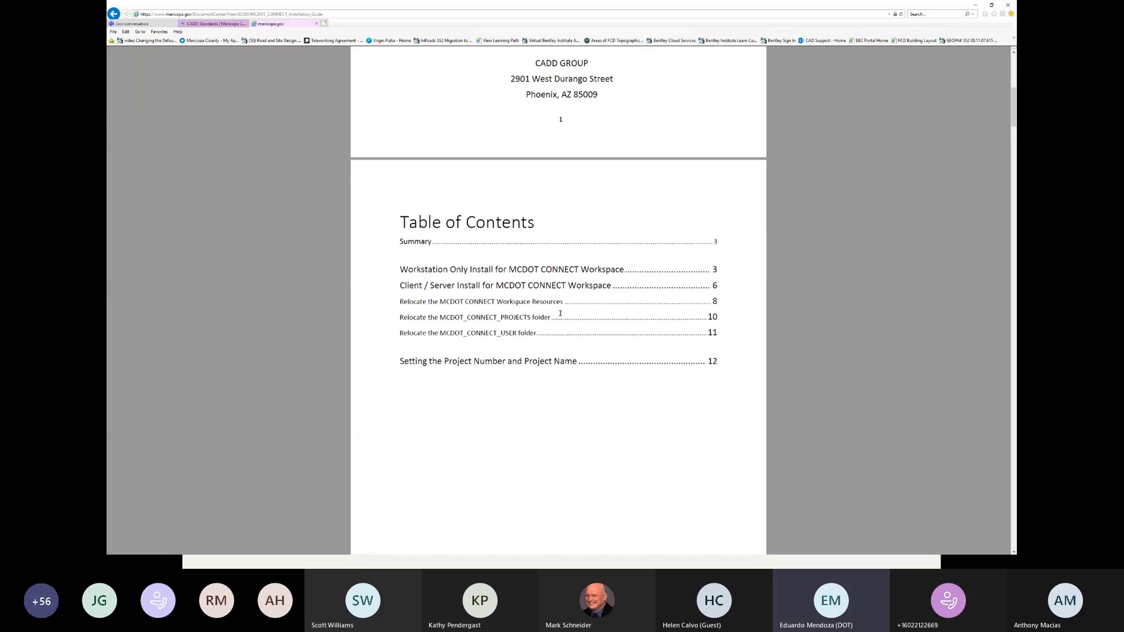
pyautogui.scroll(-15, 560, 313)
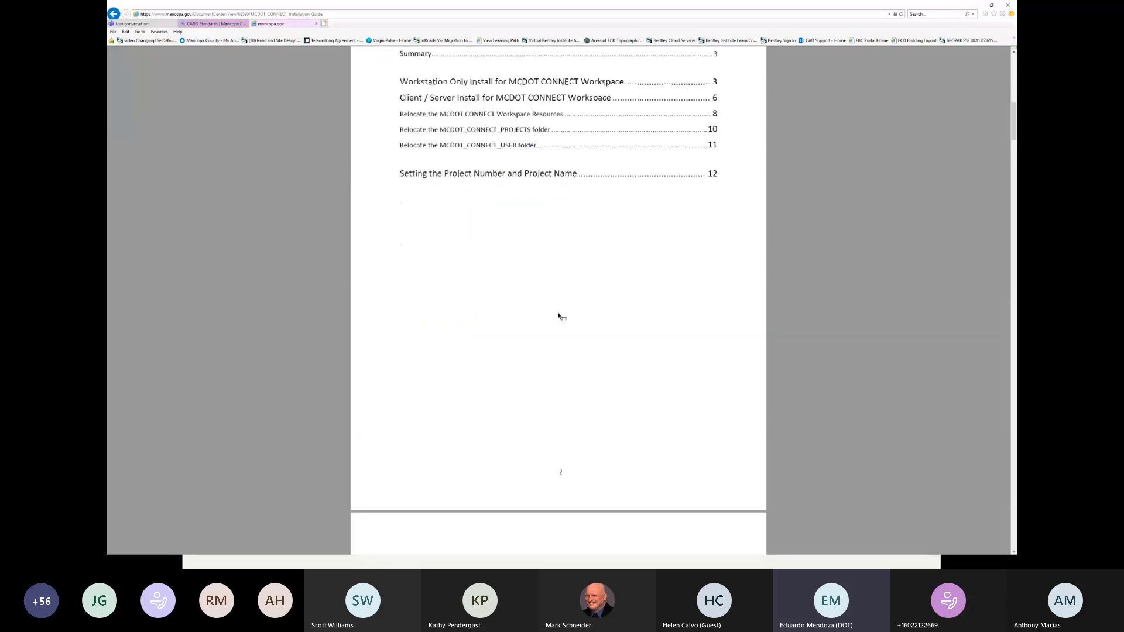
pyautogui.scroll(-10, 553, 317)
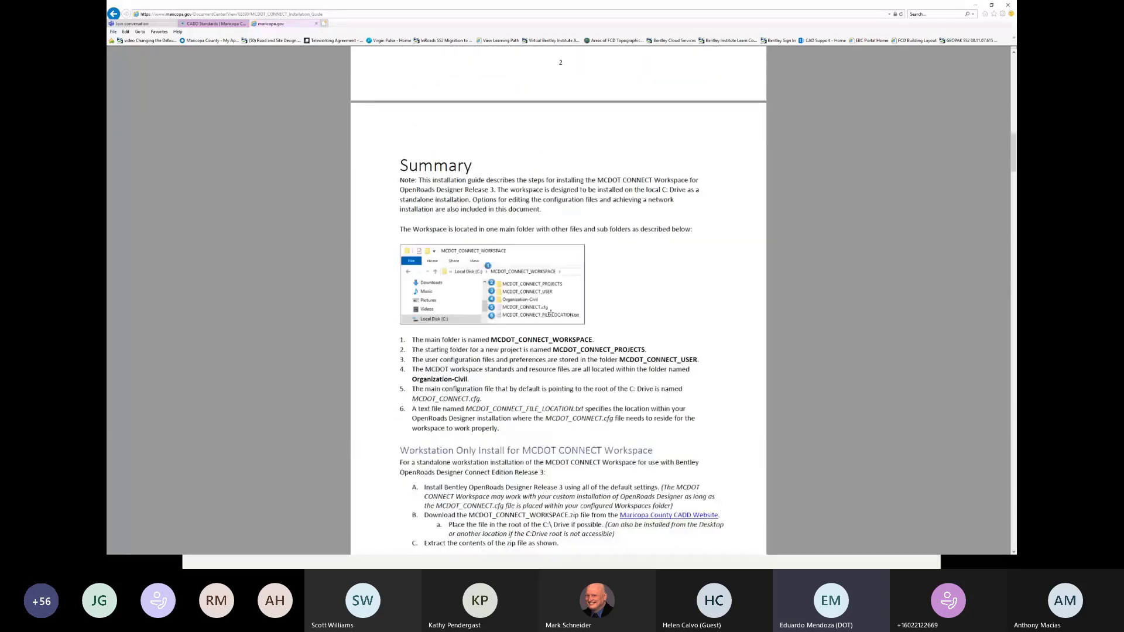
pyautogui.keyDown('ctrl'); pyautogui.scroll(3, 551, 312); pyautogui.keyUp('ctrl')
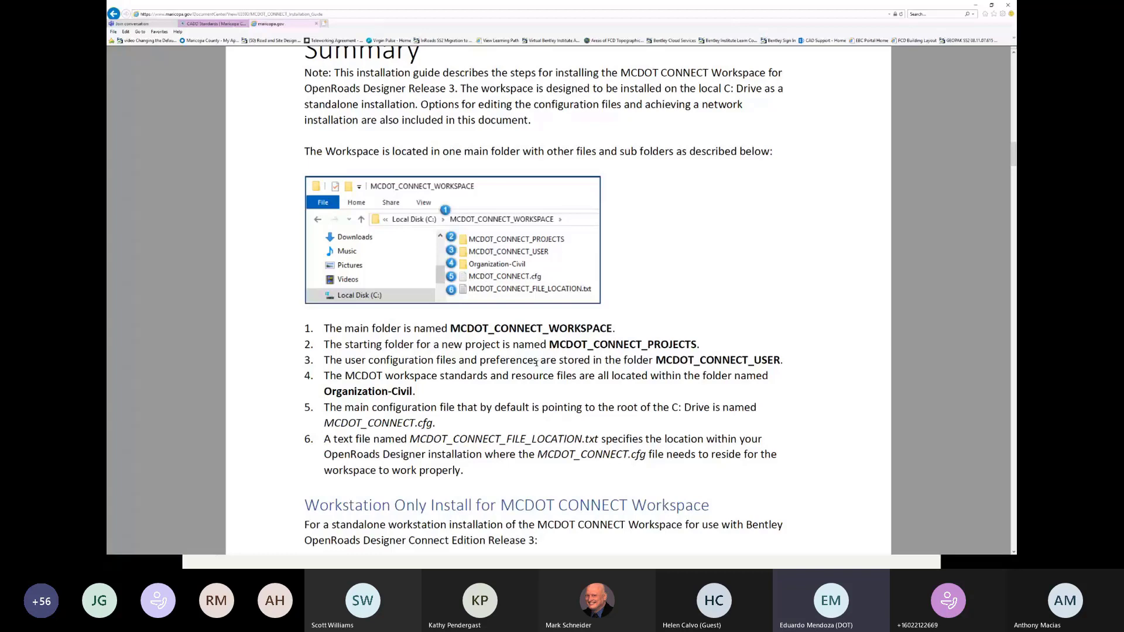
# Read through the Workstation Only Install instructions, from extracting the zip file to starting OpenRoads Designer with the MCDOT CONNECT workspace
pyautogui.scroll(-3, 536, 363)
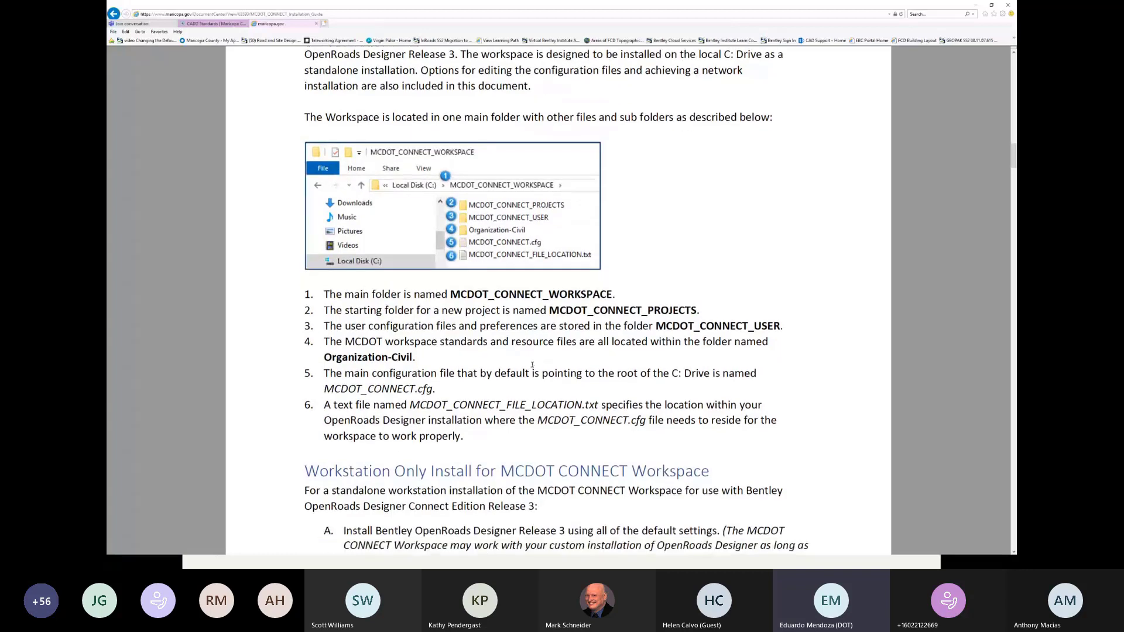
pyautogui.scroll(-1, 530, 366)
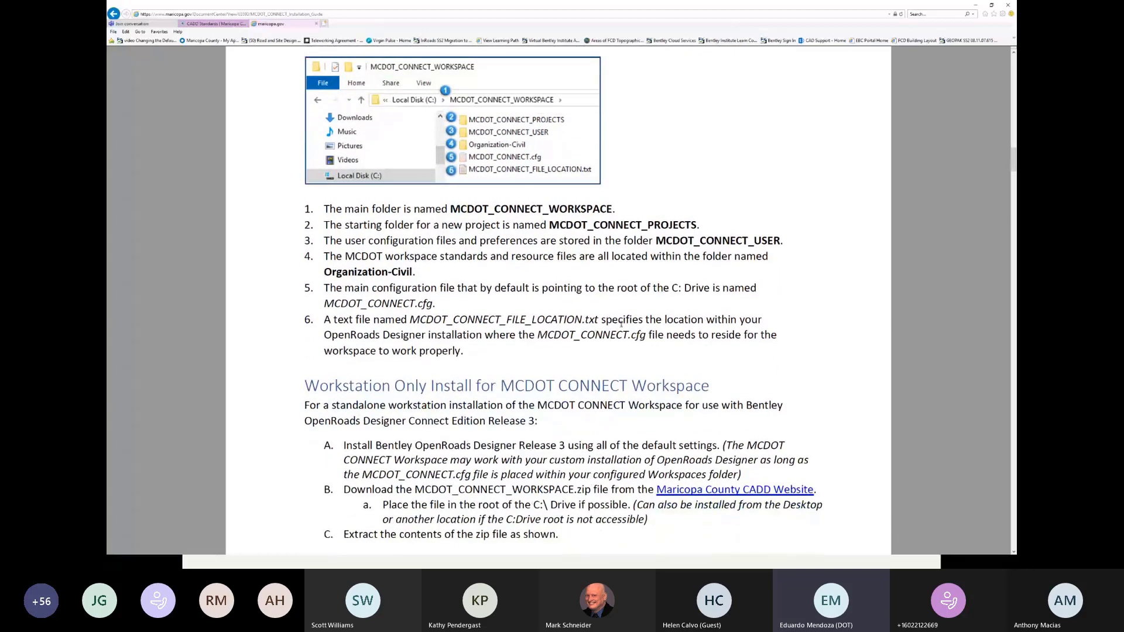
pyautogui.scroll(-6, 457, 336)
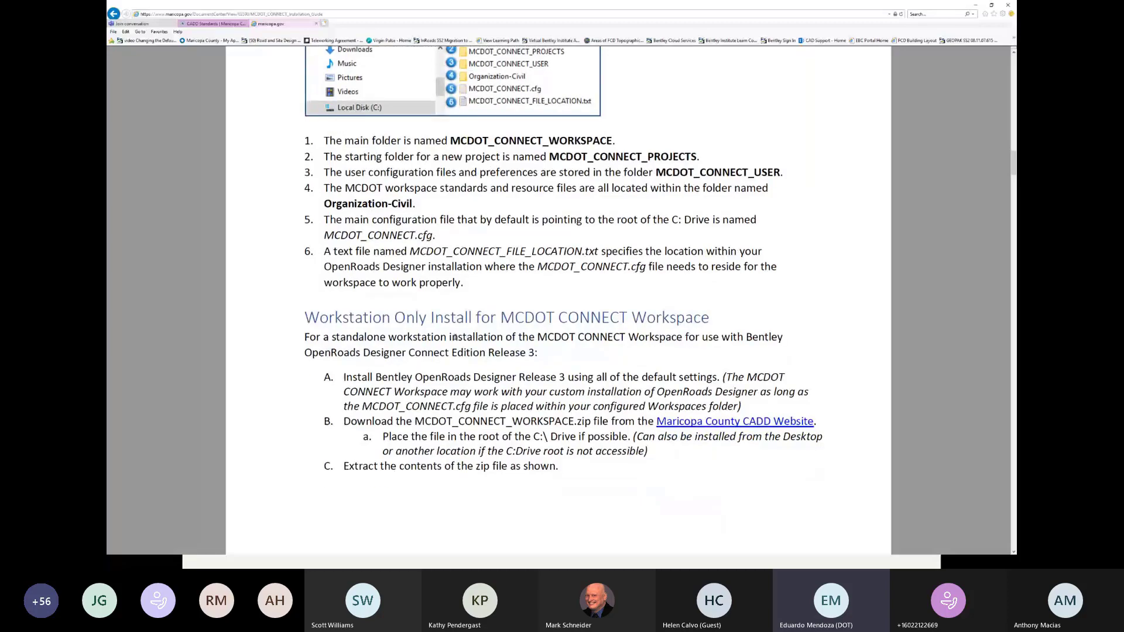
pyautogui.scroll(-15, 455, 337)
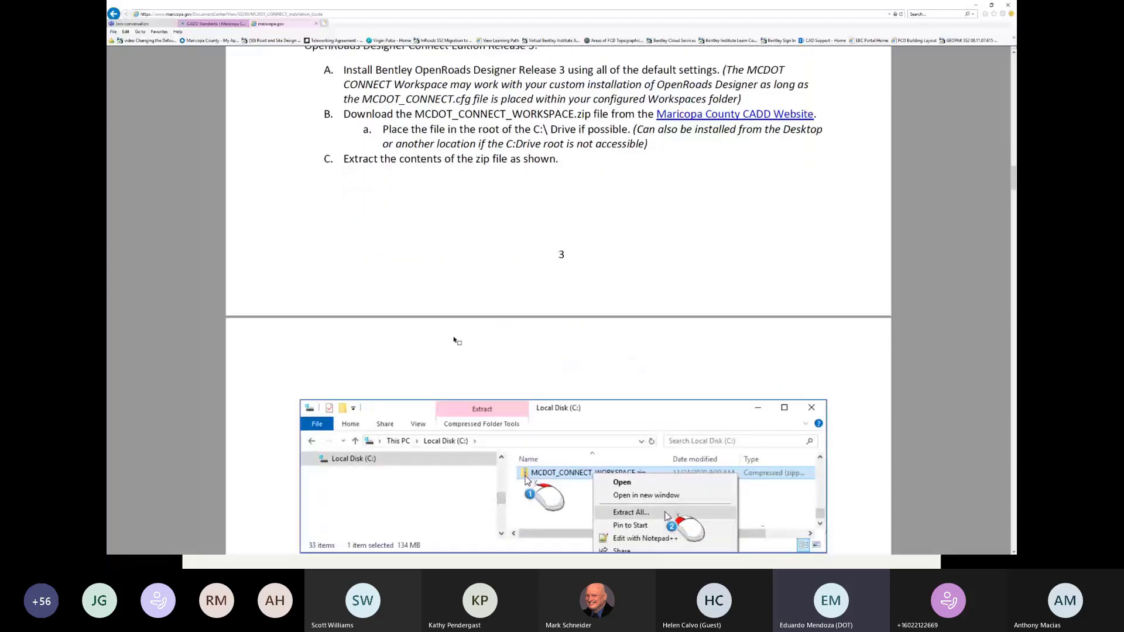
pyautogui.scroll(-13, 454, 338)
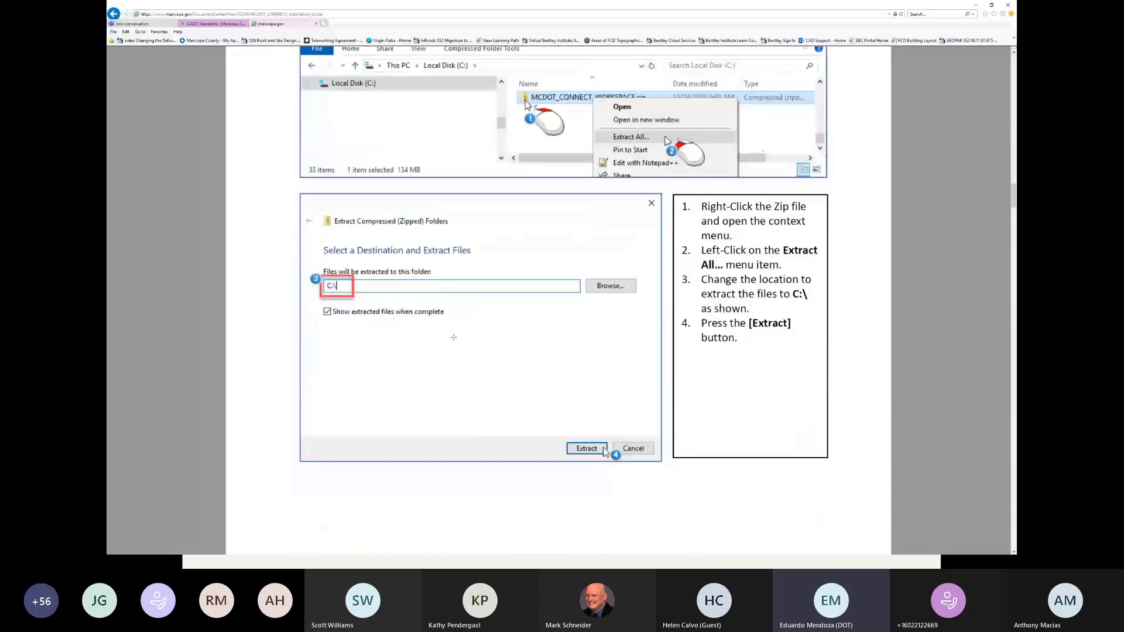
pyautogui.scroll(-15, 455, 338)
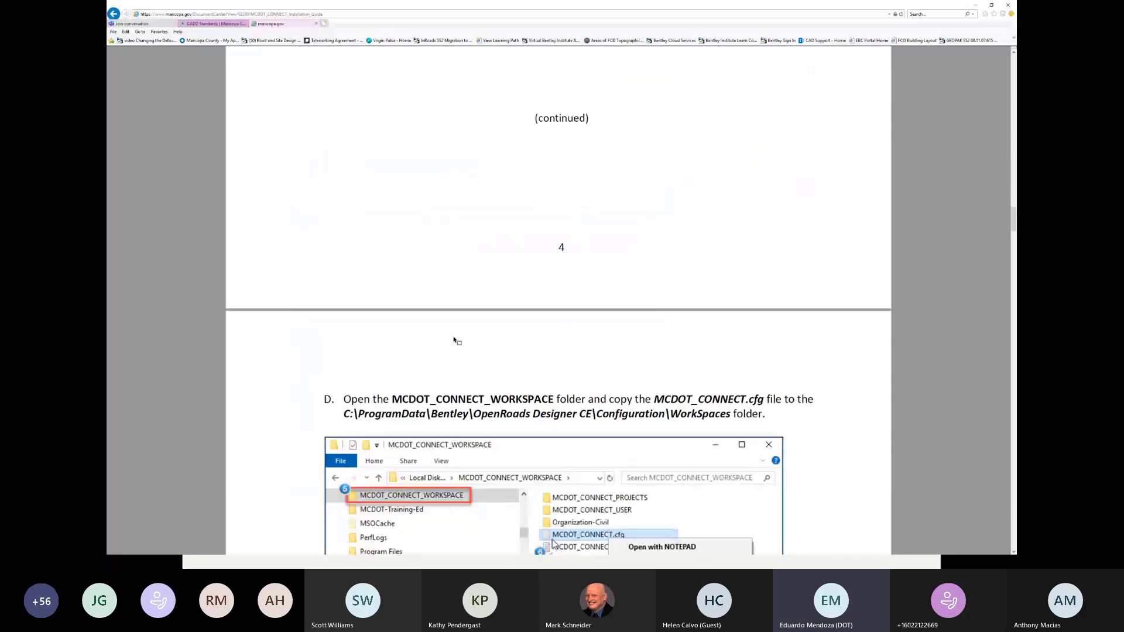
pyautogui.scroll(-14, 453, 337)
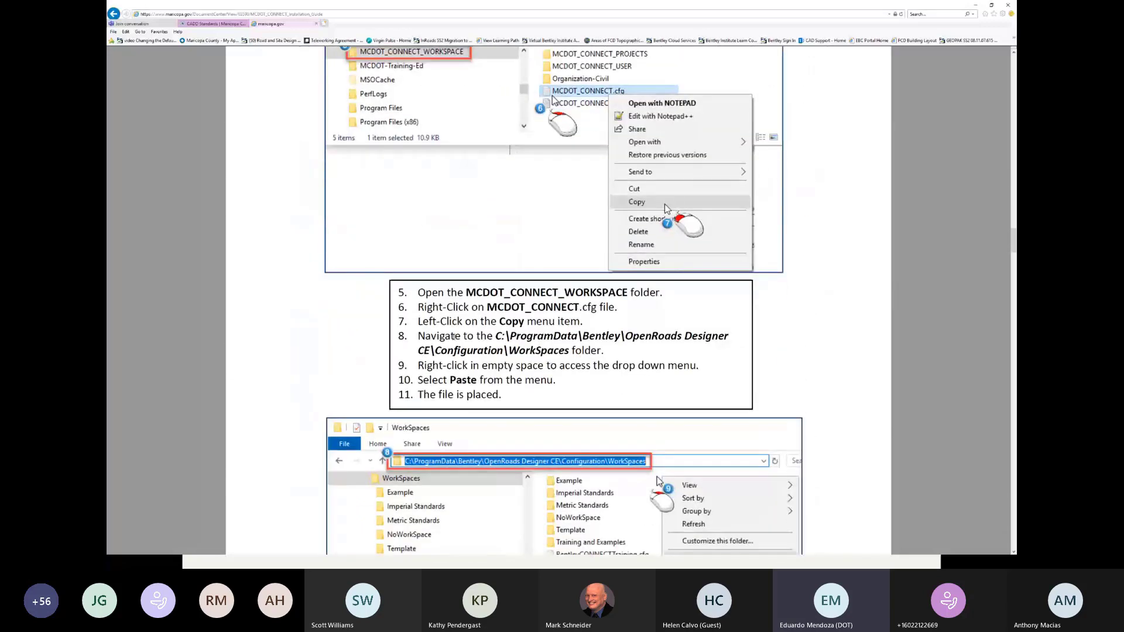
pyautogui.scroll(-13, 453, 337)
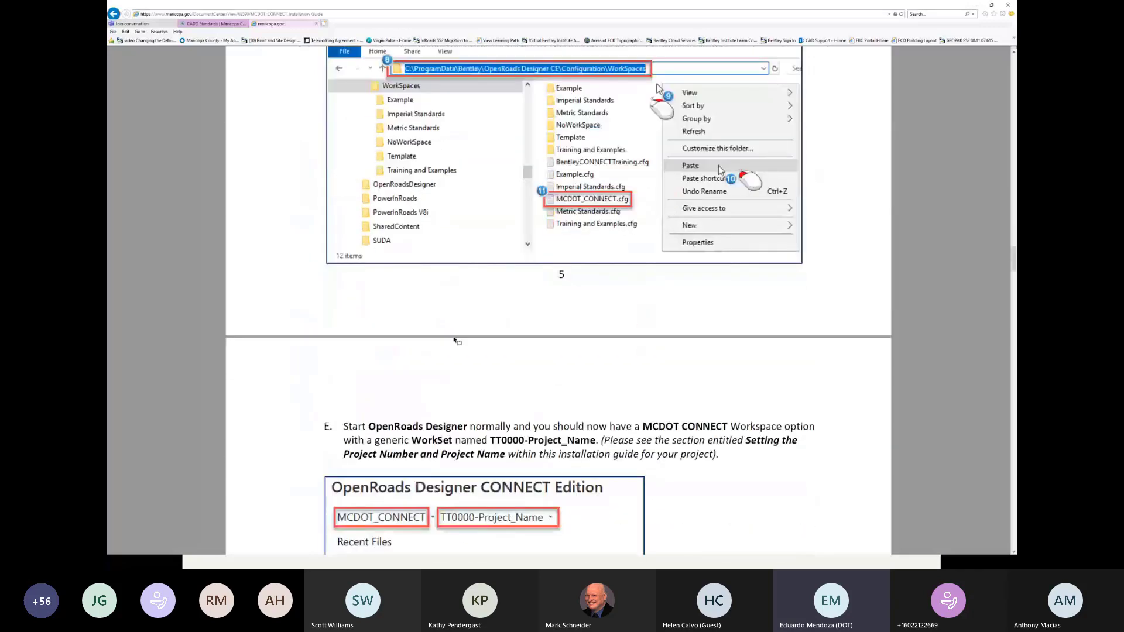
pyautogui.scroll(-2, 453, 337)
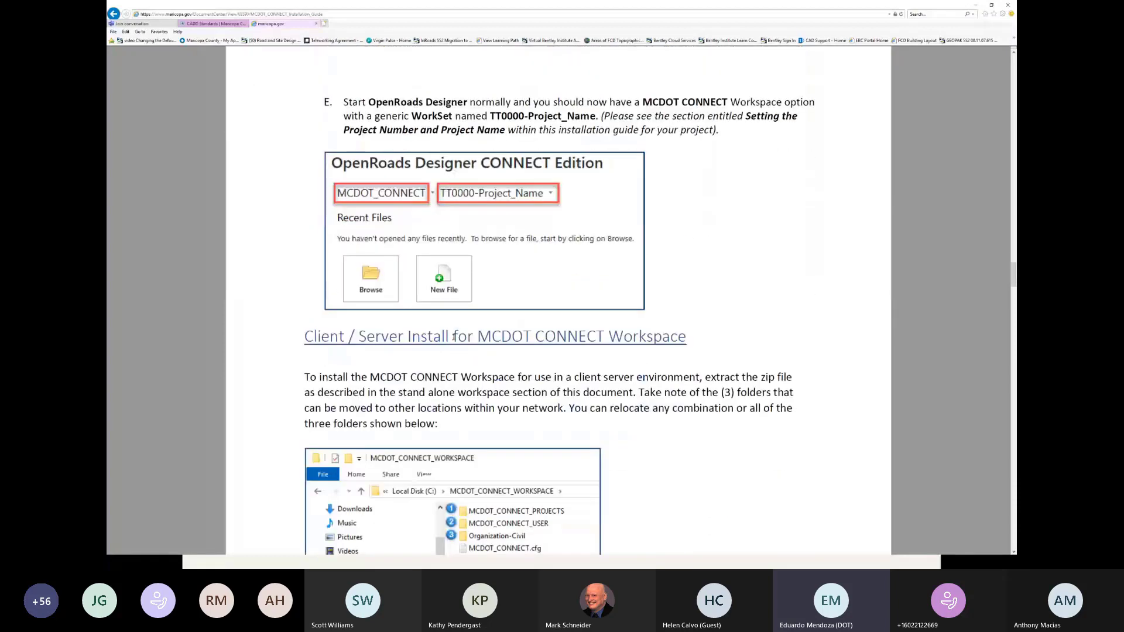
# Return to instruction 8 and highlight its text through the C:\ProgramData\Bentley\OpenRoads Designer CE\Configuration\WorkSpaces path
pyautogui.scroll(3, 454, 337)
pyautogui.scroll(11, 454, 338)
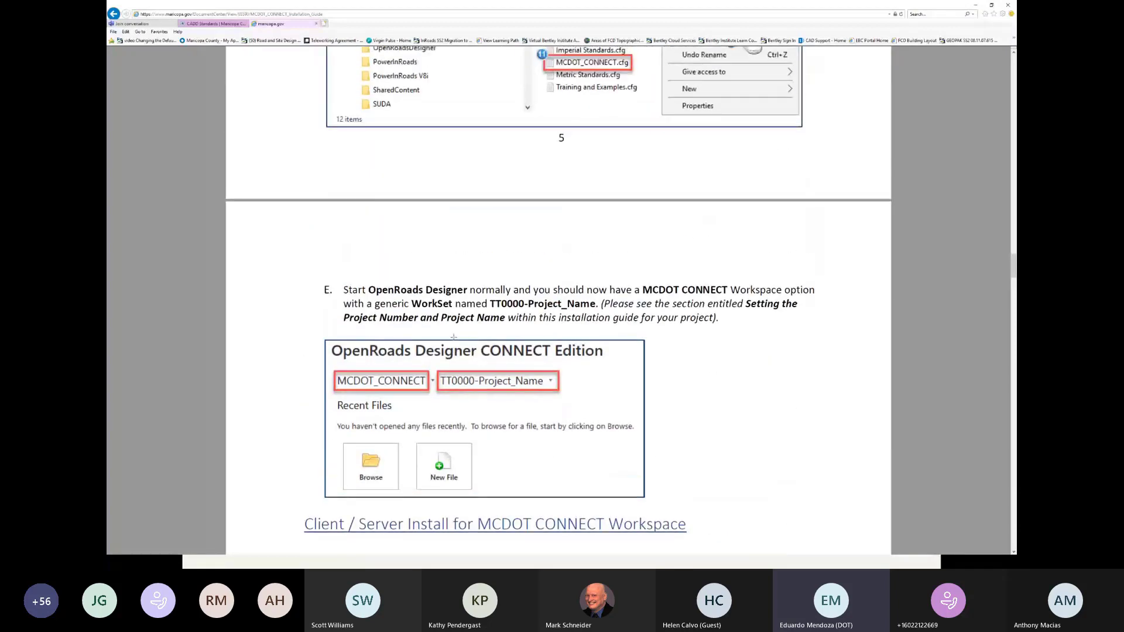
pyautogui.scroll(7, 478, 337)
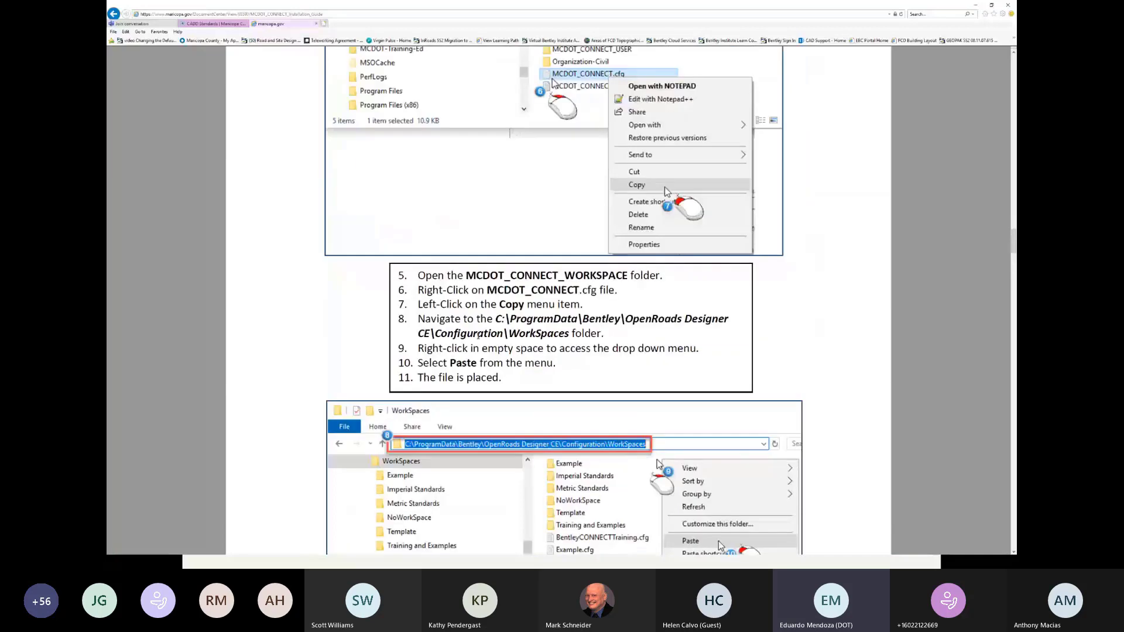
pyautogui.moveTo(420, 319); pyautogui.dragTo(569, 335)
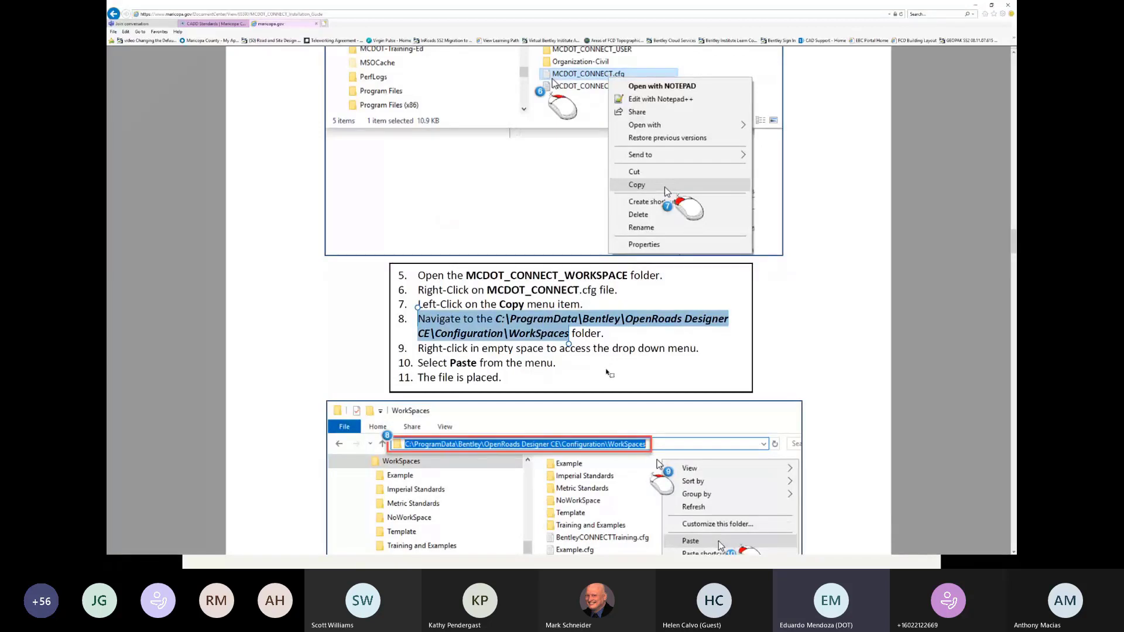
# Go back through the workstation install pages to the guide's table of contents to check the listed sections
pyautogui.scroll(2, 609, 374)
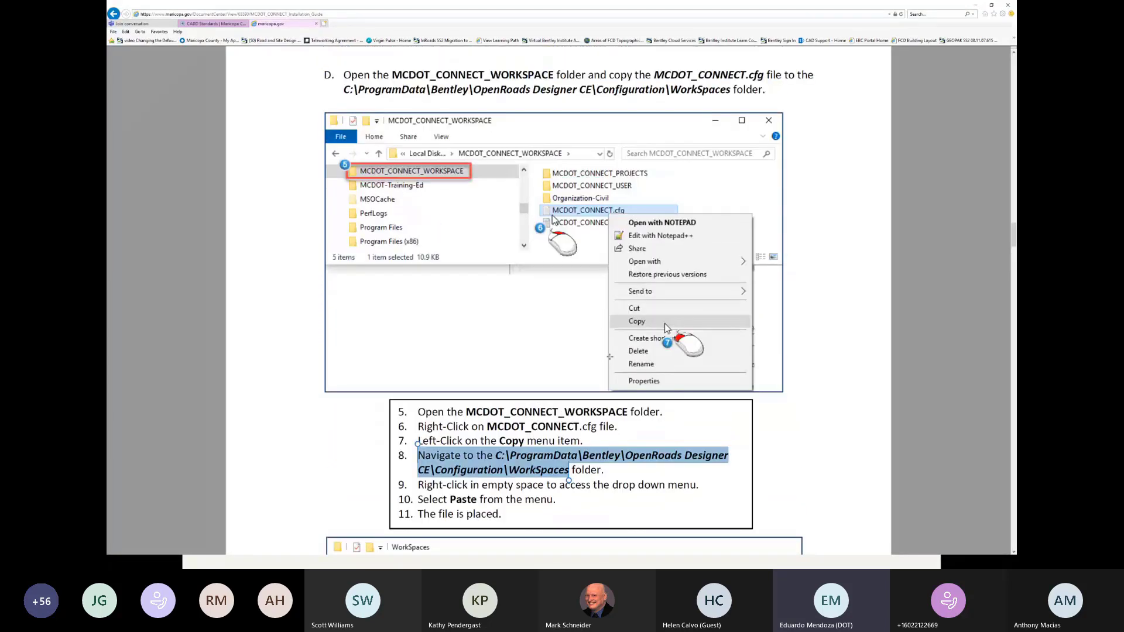
pyautogui.scroll(8, 610, 357)
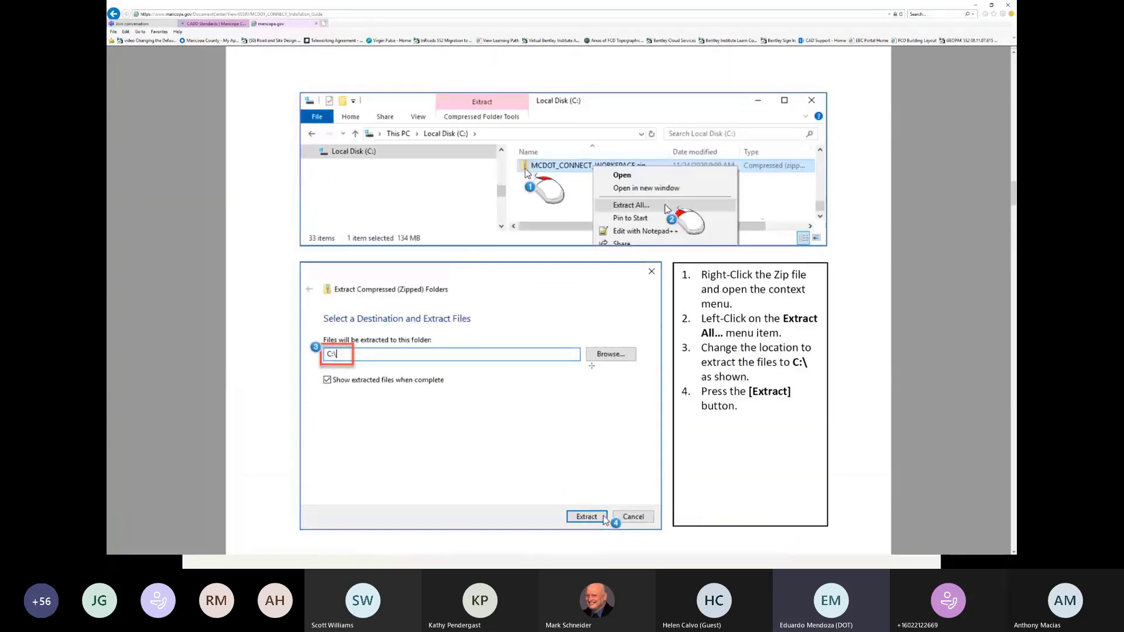
pyautogui.scroll(3, 592, 365)
pyautogui.scroll(12, 589, 367)
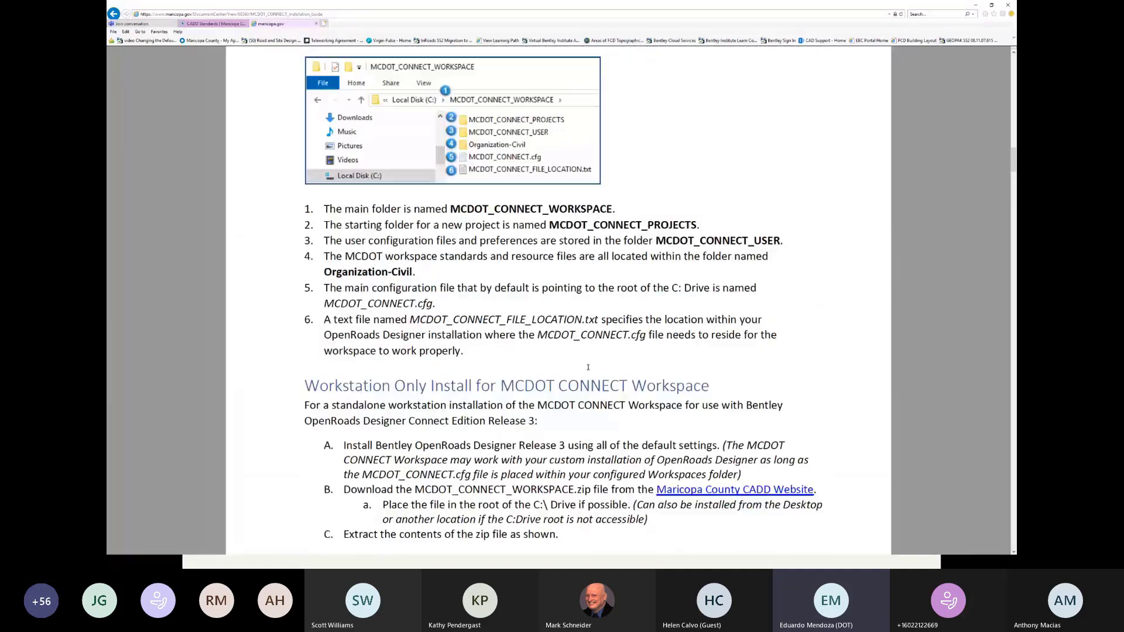
pyautogui.scroll(10, 587, 372)
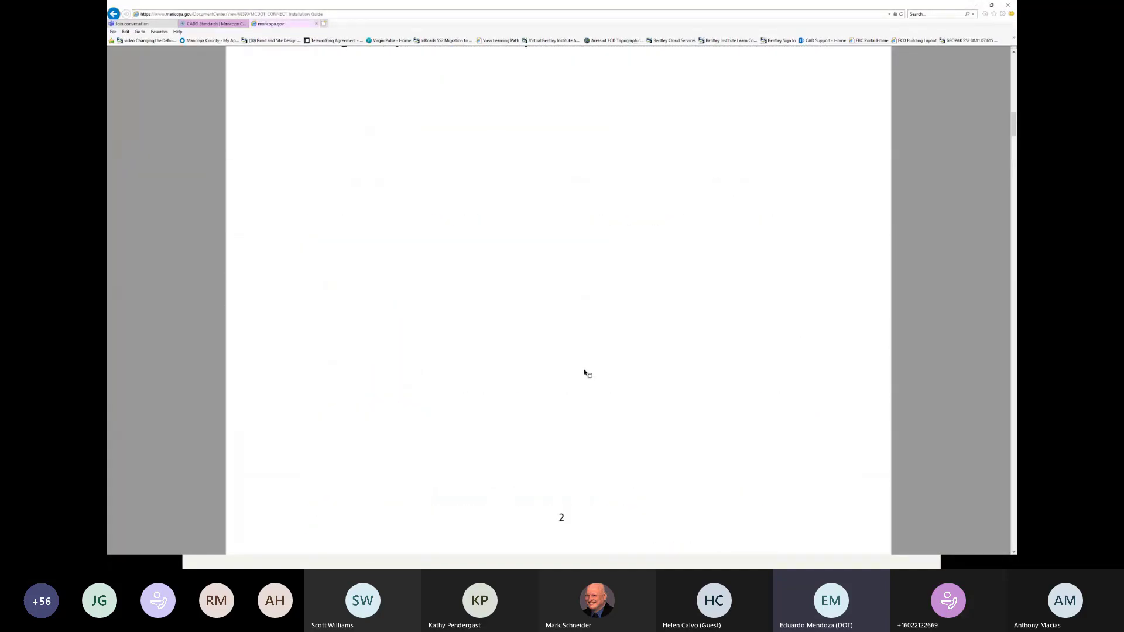
pyautogui.scroll(4, 581, 373)
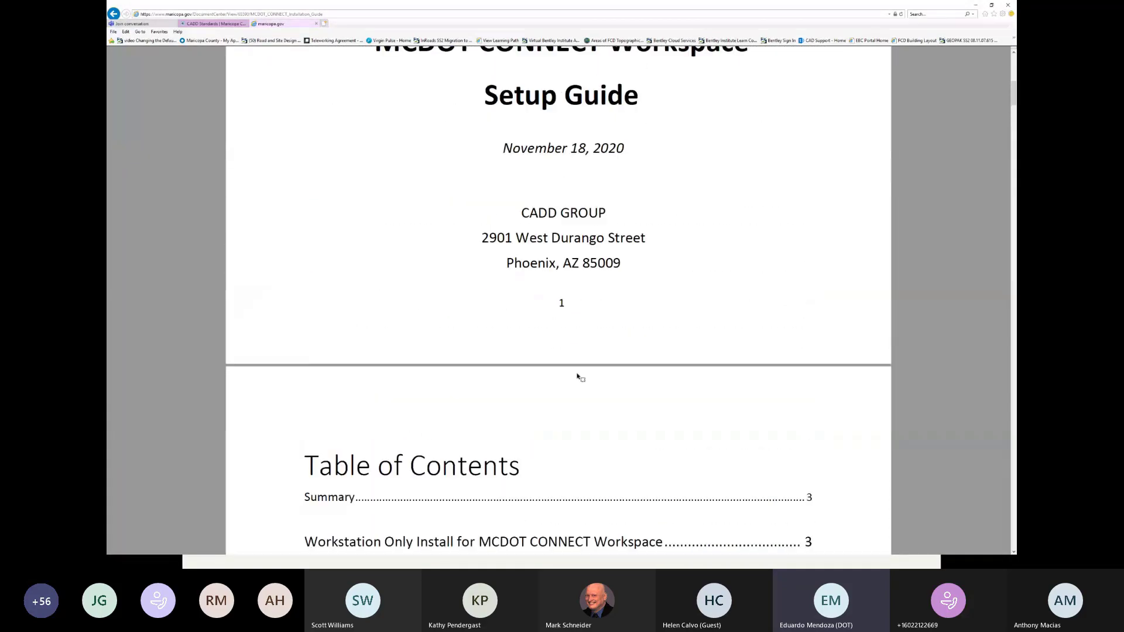
pyautogui.scroll(-1, 598, 360)
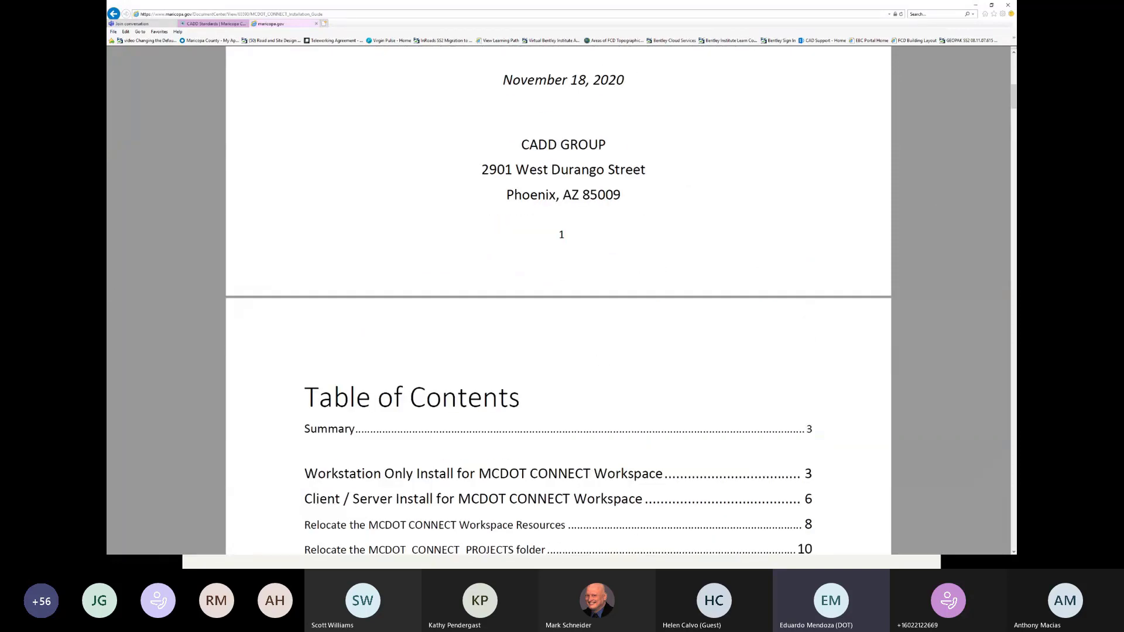
# Find the Civil Organization Standard Location instructions for relocated workspace resources and examine the MY_CIVIL_ORGANIZATION_ROOT path in MCDOT_CONNECT.cfg
pyautogui.scroll(-7, 562, 299)
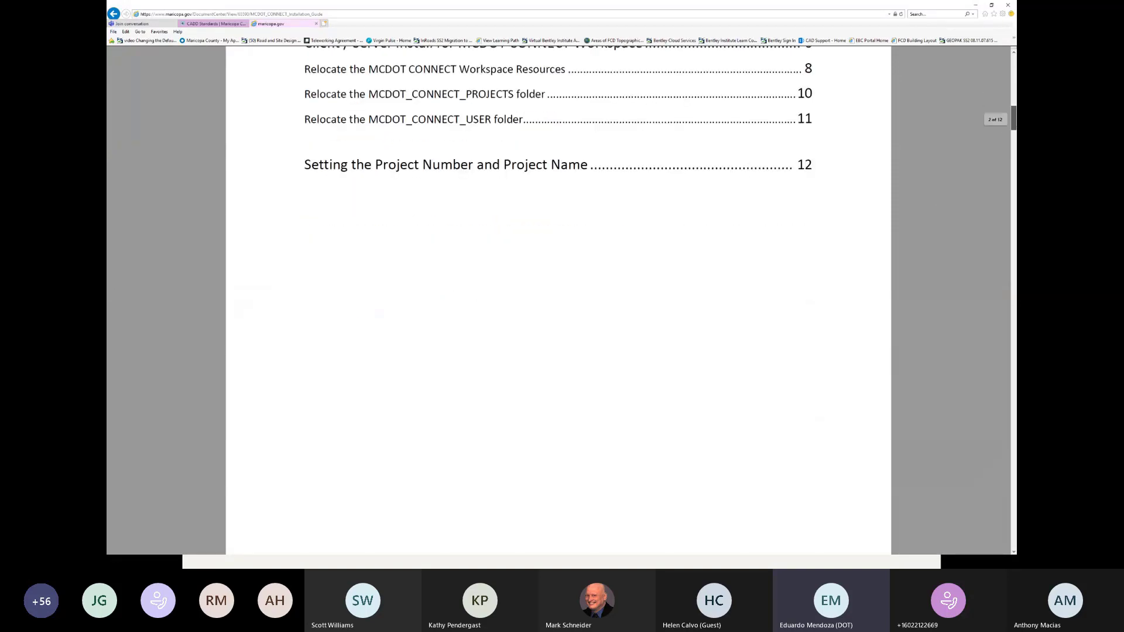
pyautogui.scroll(-12, 562, 298)
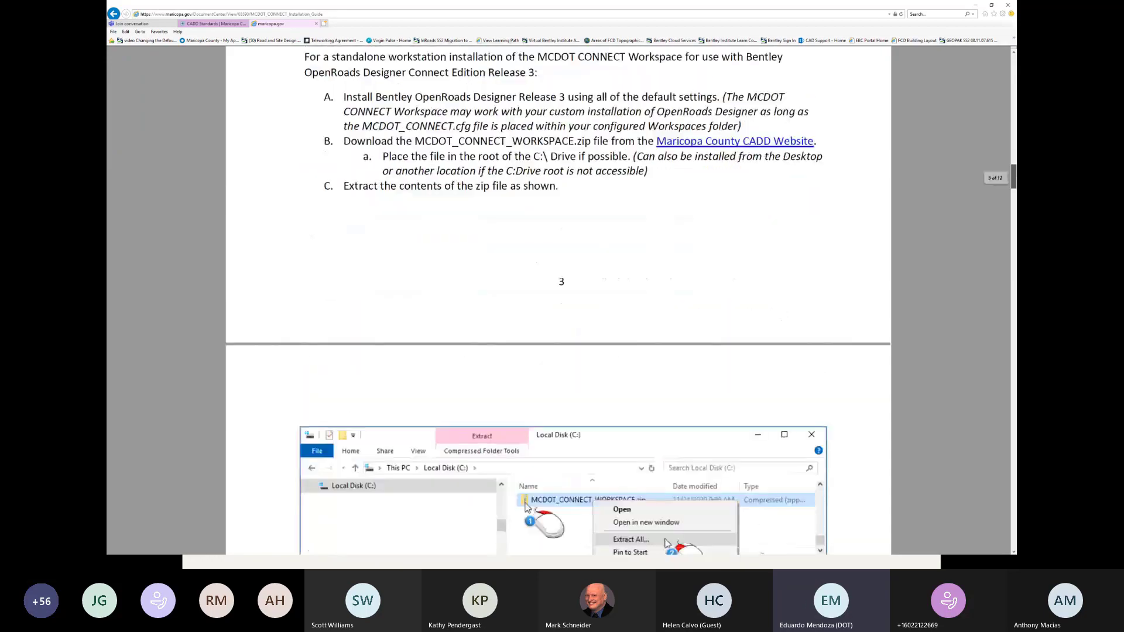
pyautogui.scroll(-20, 562, 298)
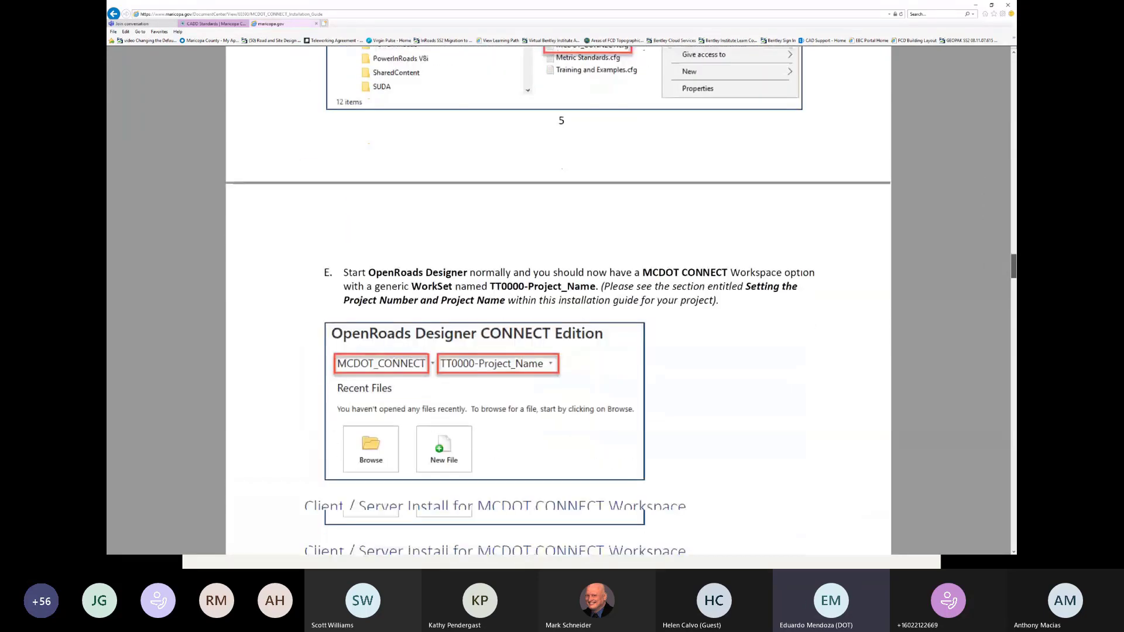
pyautogui.scroll(-15, 563, 299)
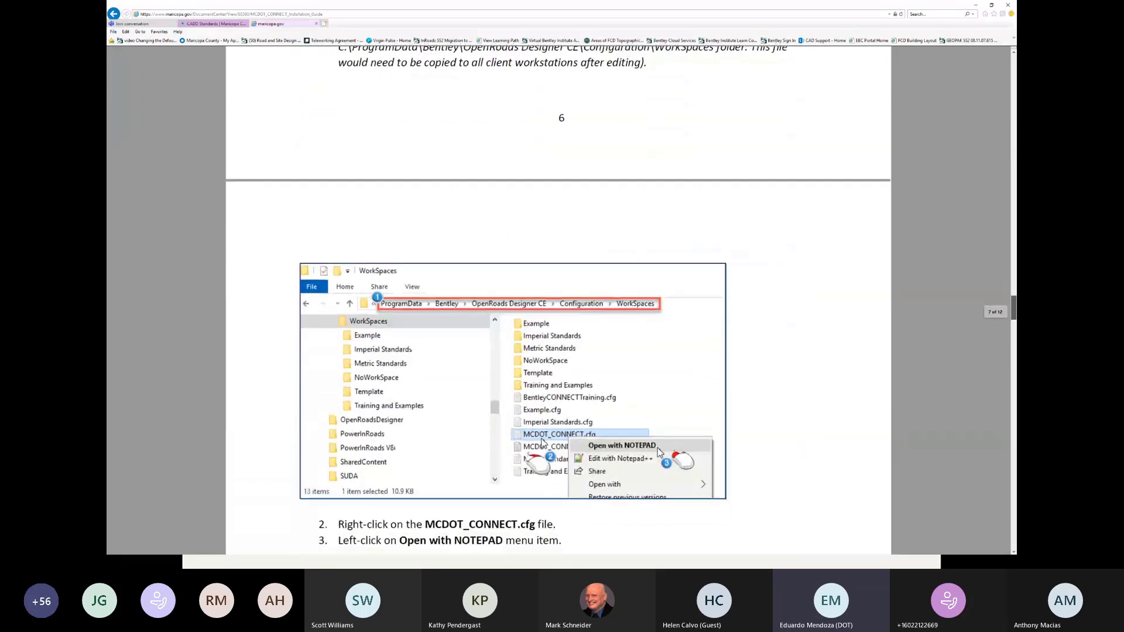
pyautogui.scroll(-15, 562, 299)
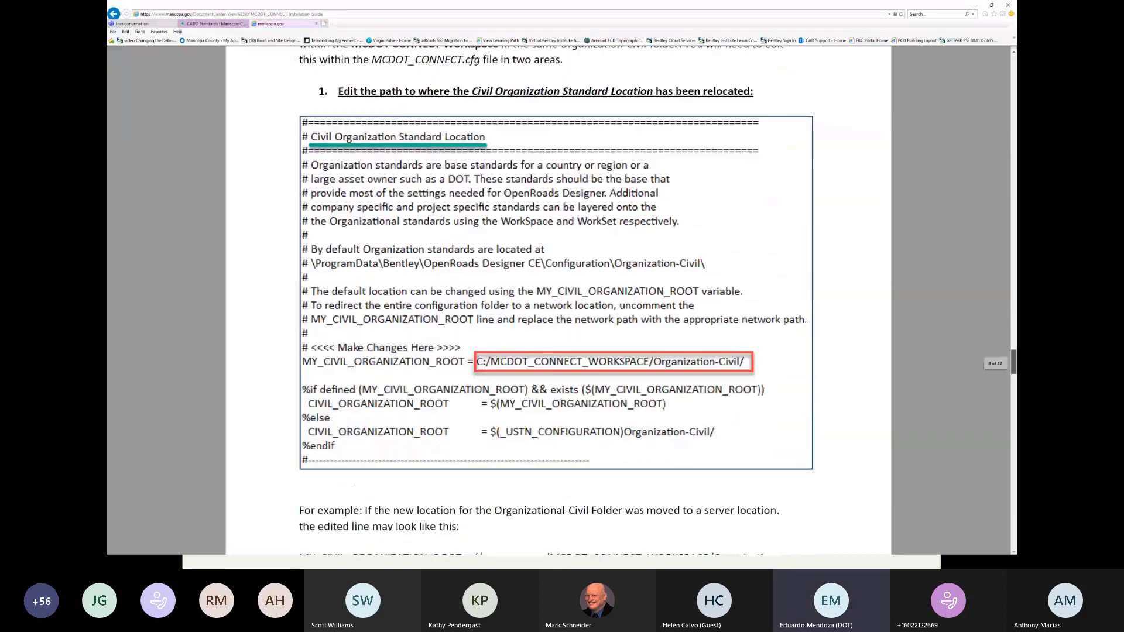
pyautogui.scroll(-1, 562, 298)
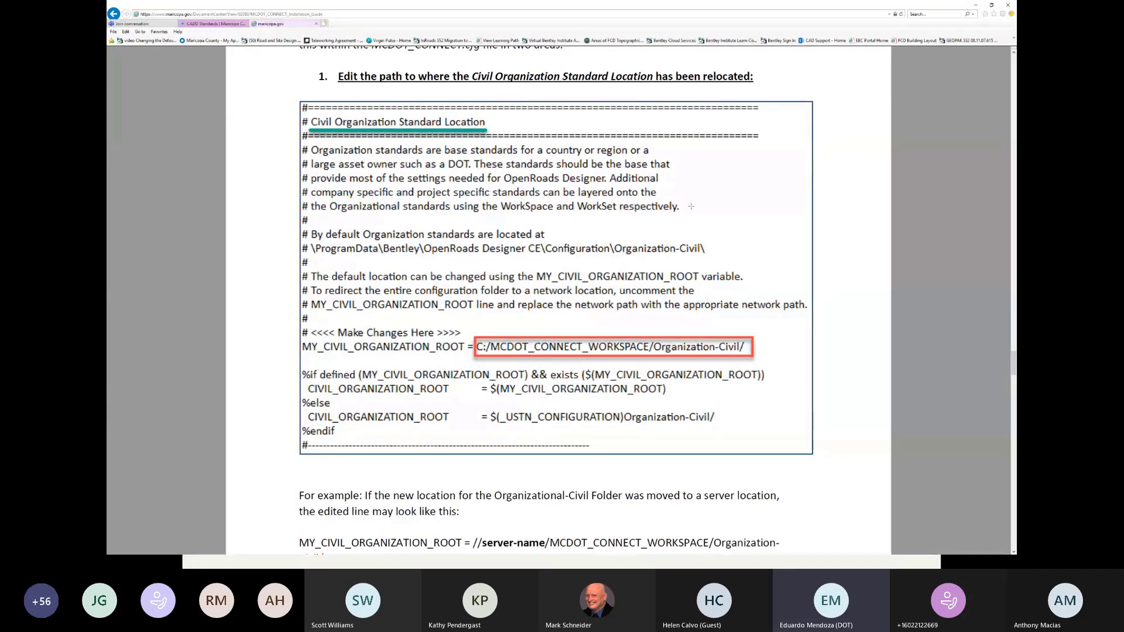
pyautogui.scroll(1, 692, 207)
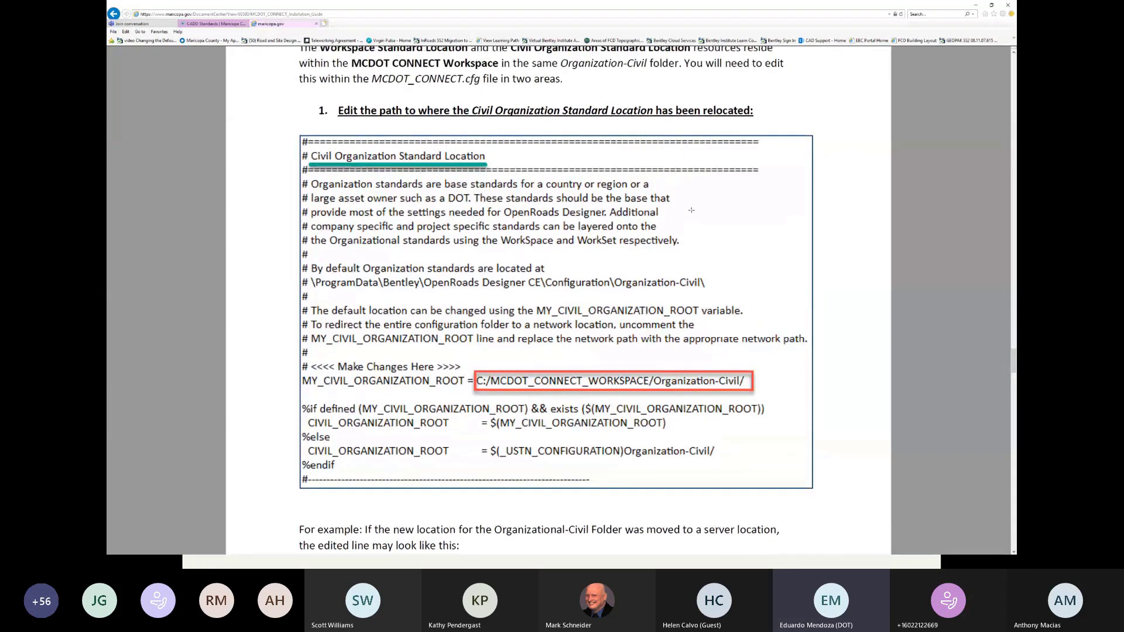
pyautogui.scroll(-1, 691, 210)
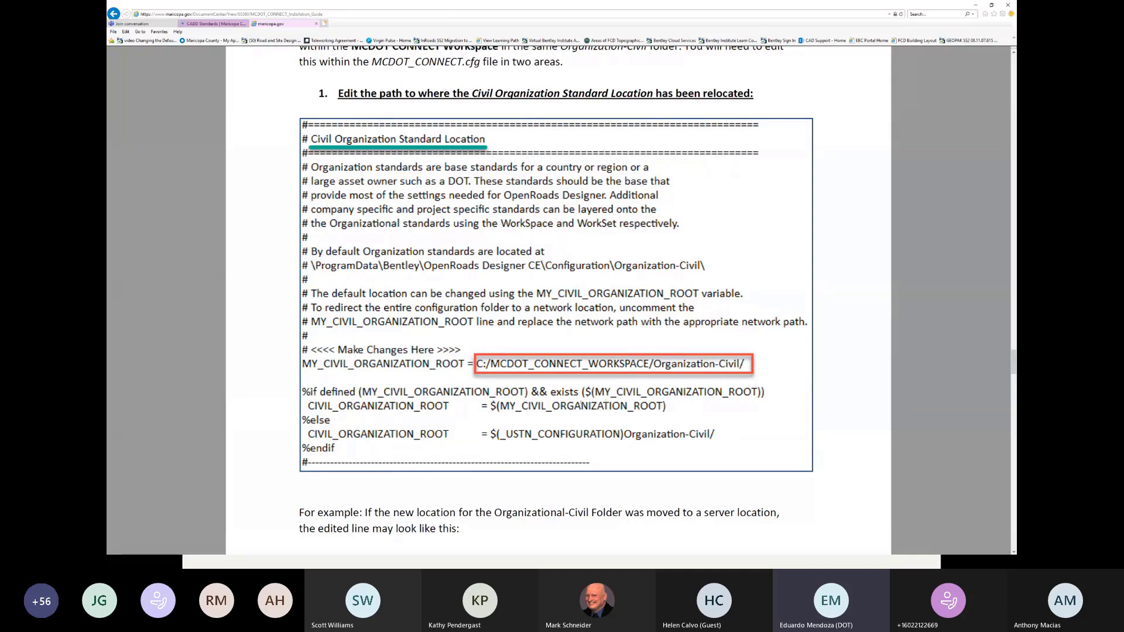
# Read the MCDOT_CONNECT.cfg relocation instructions for the Civil Organization, WorkSpace and WorkSet locations and the MCDOT_CONNECT_USER preferences paths
pyautogui.scroll(-7, 382, 373)
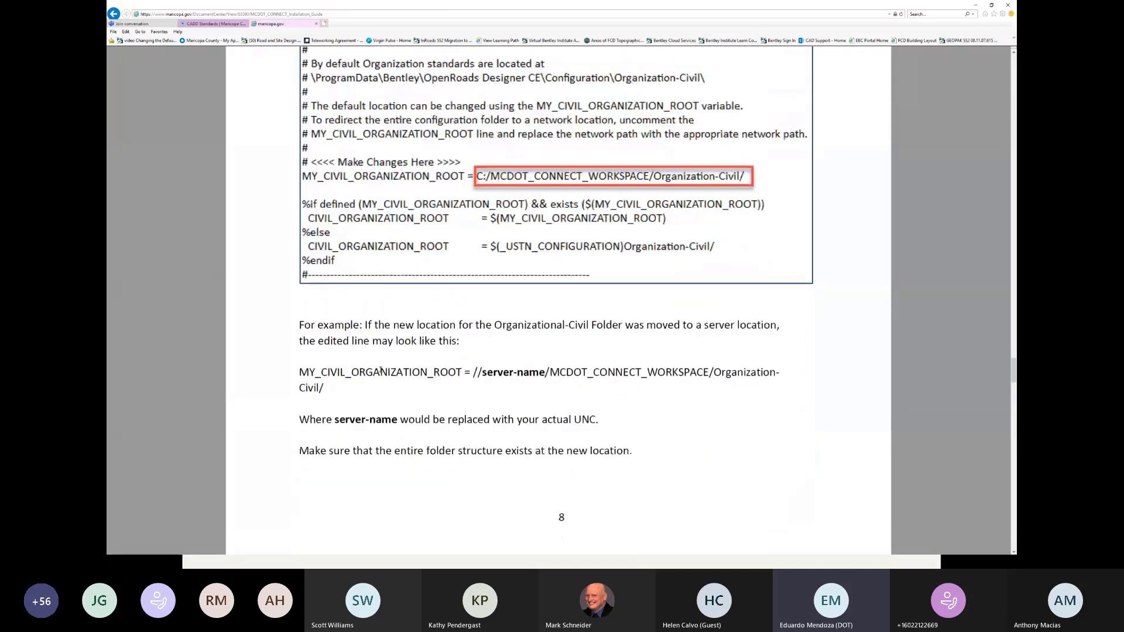
pyautogui.scroll(-5, 380, 371)
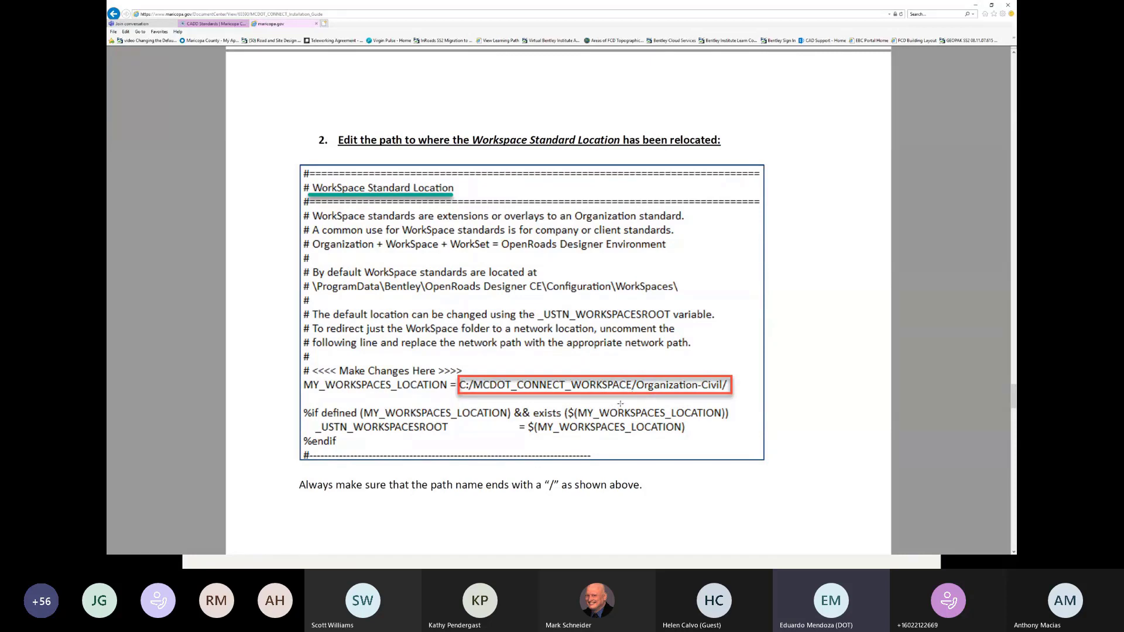
pyautogui.scroll(-5, 620, 403)
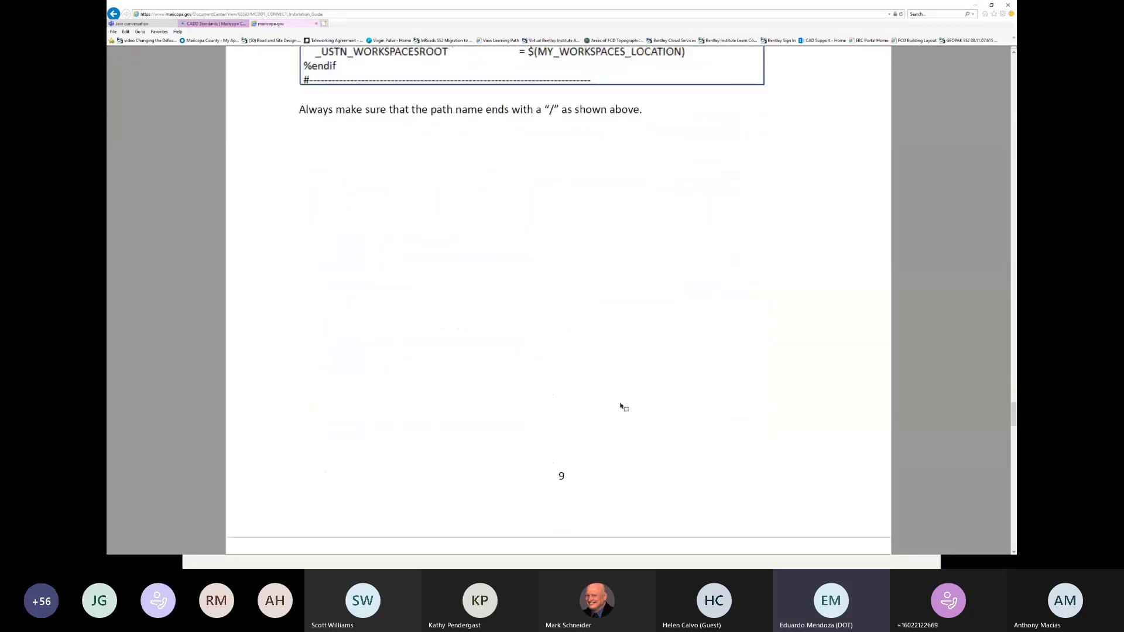
pyautogui.scroll(-6, 621, 407)
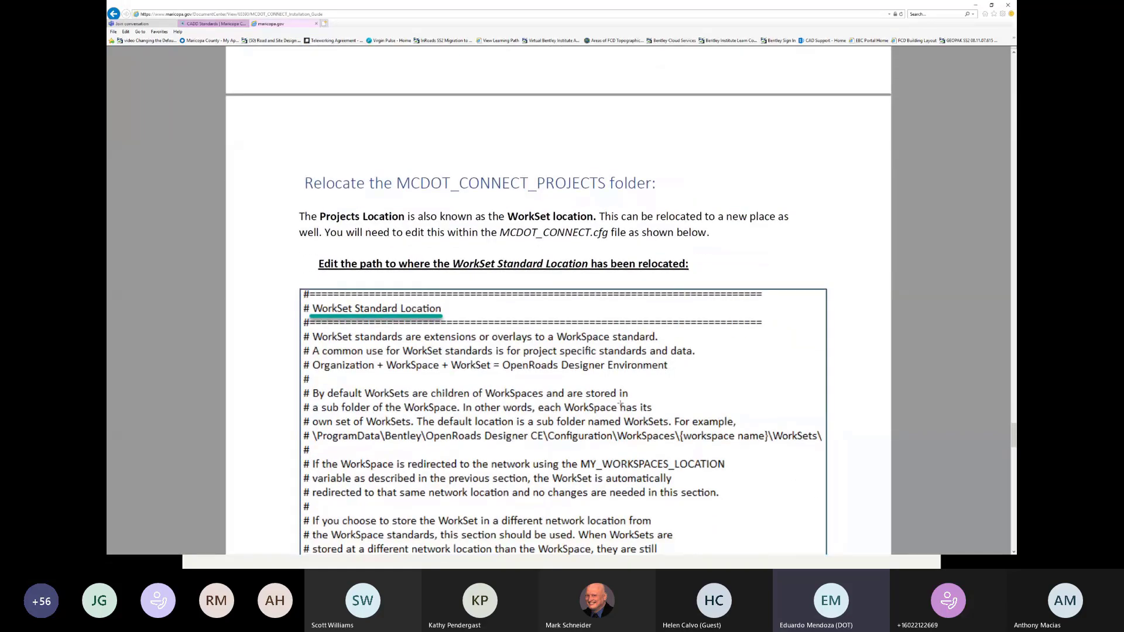
pyautogui.scroll(-3, 620, 403)
pyautogui.scroll(-3, 620, 403)
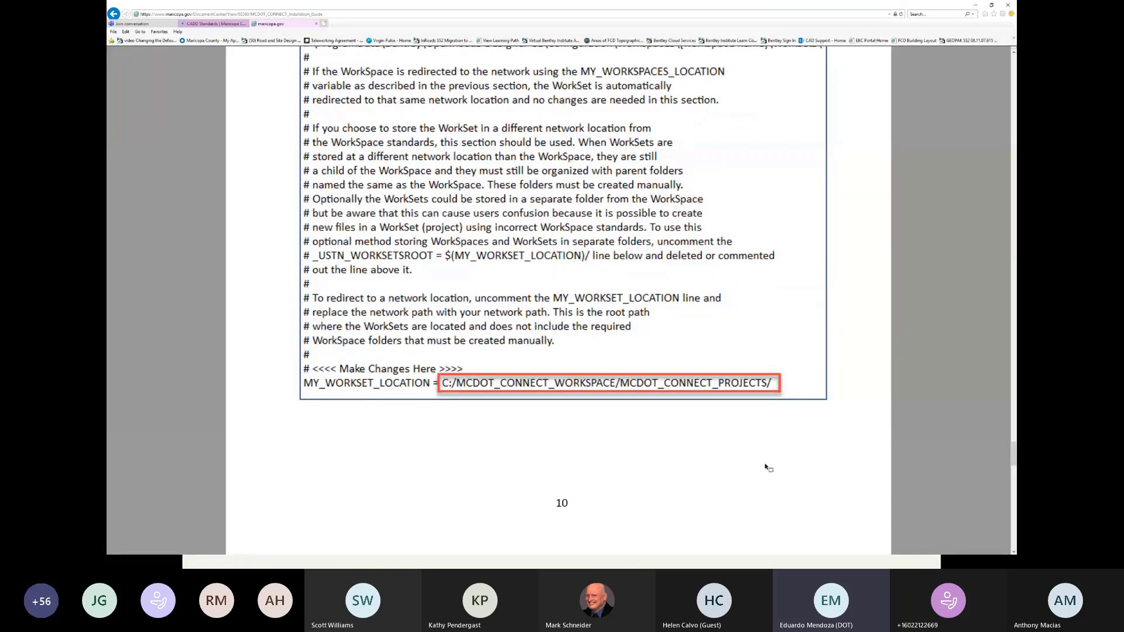
pyautogui.scroll(-10, 766, 466)
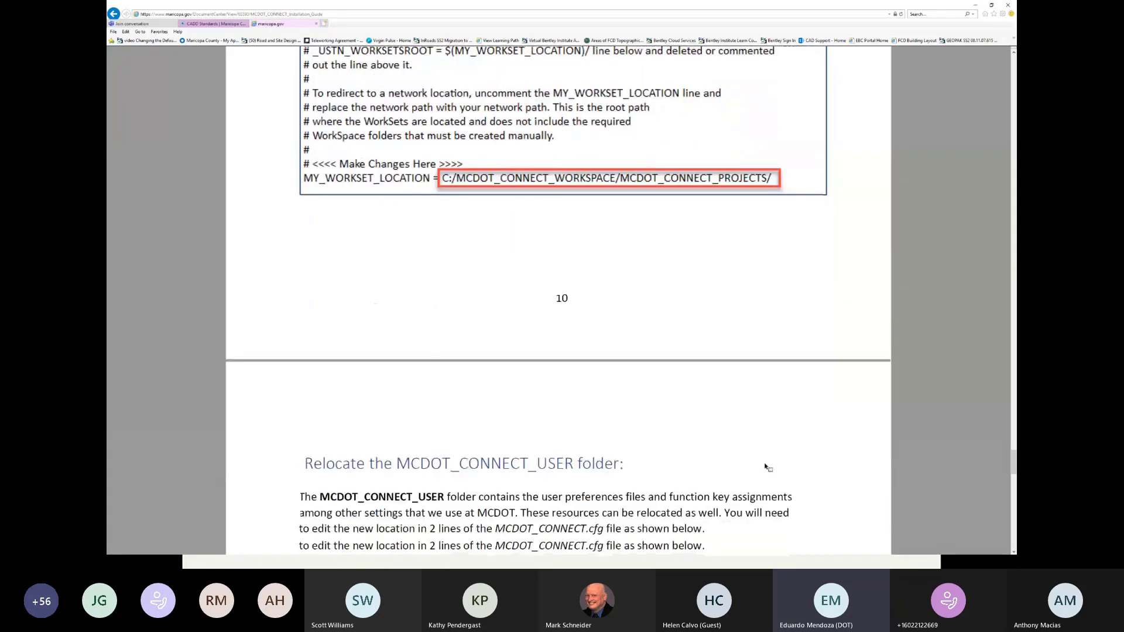
pyautogui.scroll(-6, 765, 466)
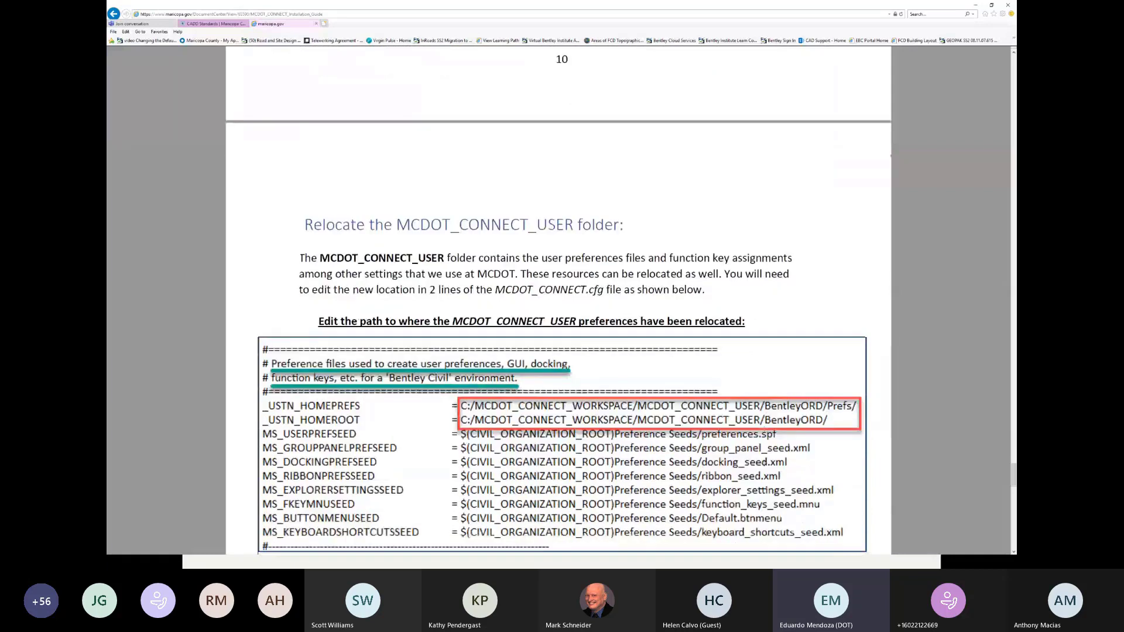
pyautogui.scroll(-2, 764, 464)
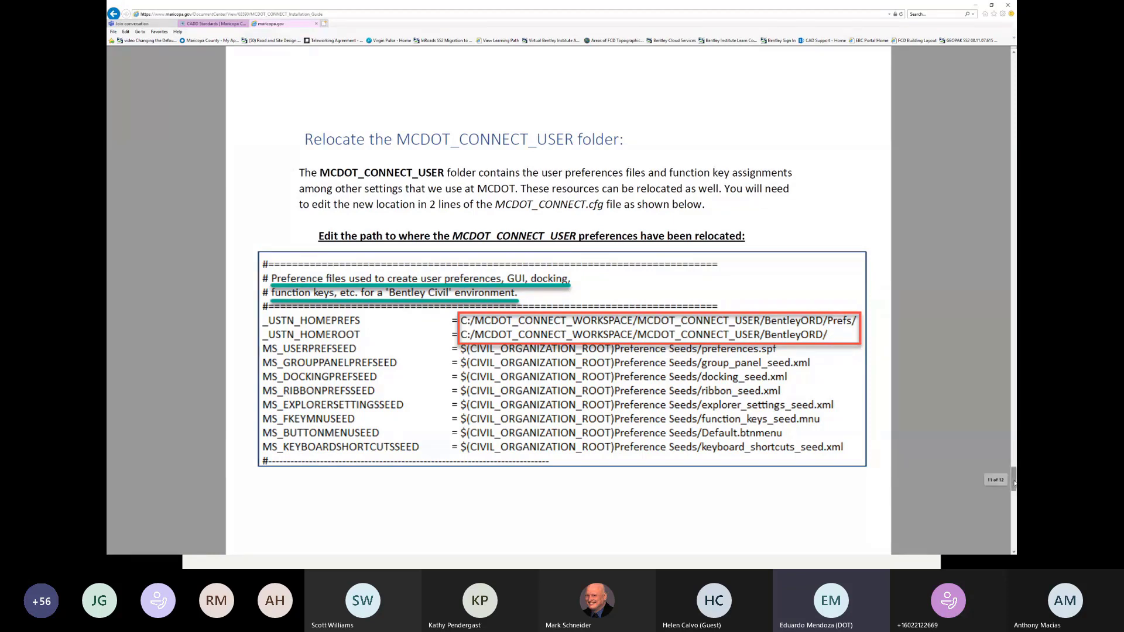
# Close the installation guide with all browser tabs and end the slide show on the Seed Files slide
pyautogui.moveTo(1015, 483); pyautogui.dragTo(809, 87)
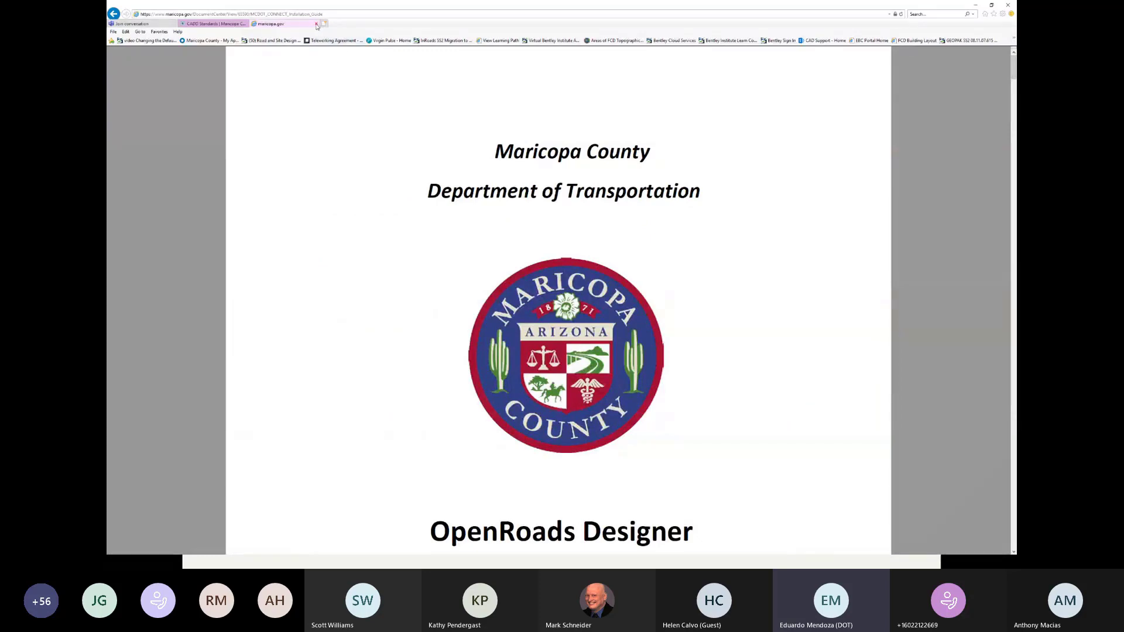
pyautogui.click(1007, 6)
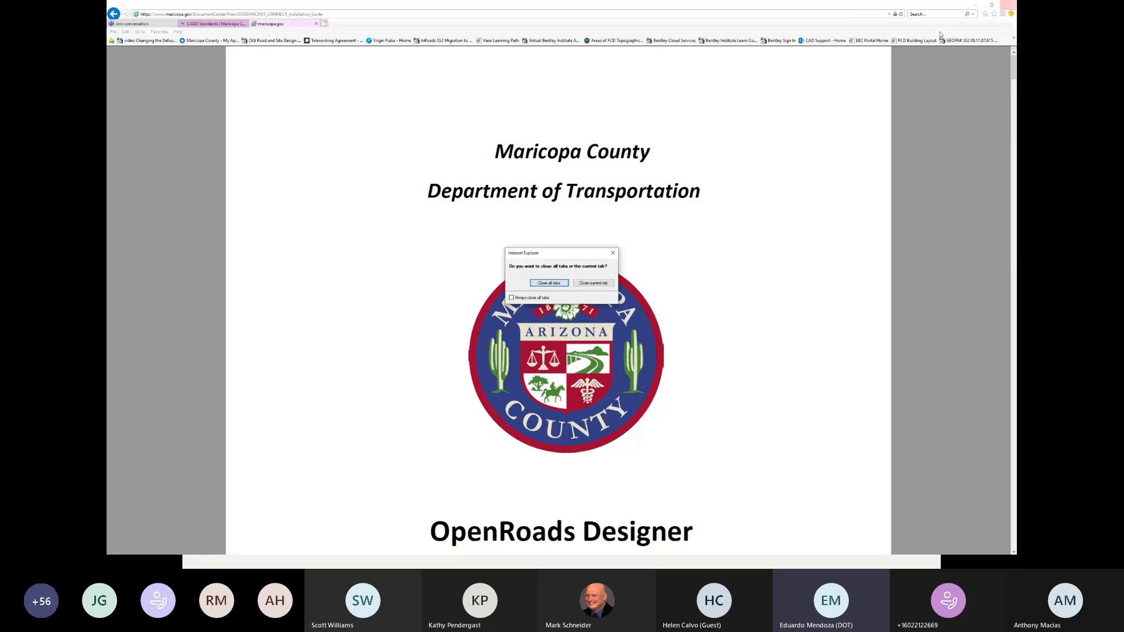
pyautogui.click(559, 282)
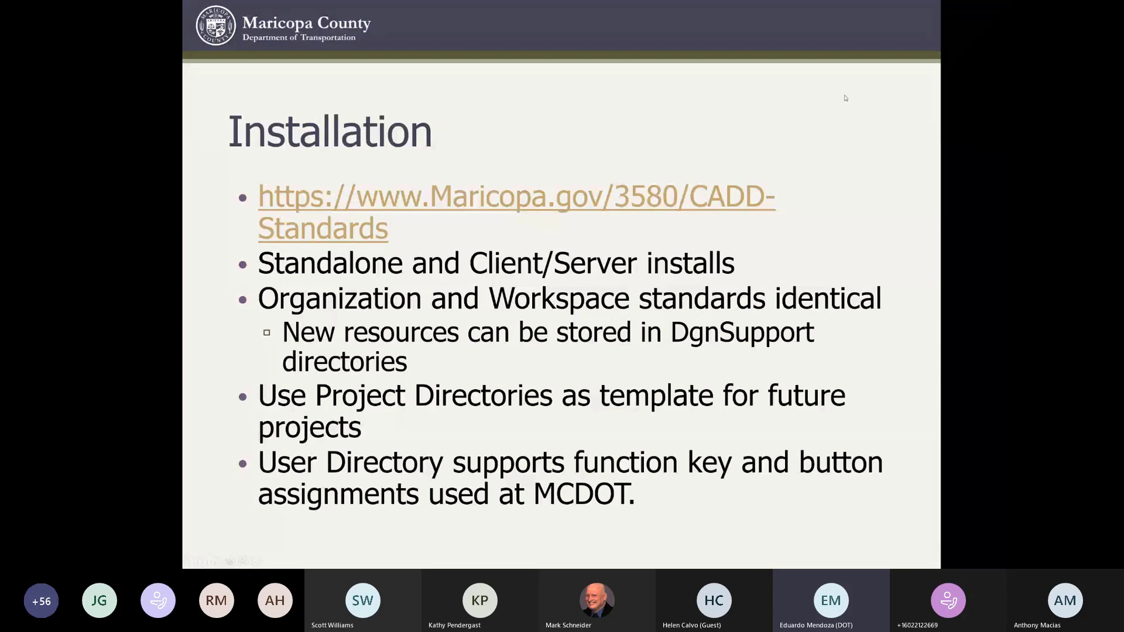
pyautogui.click(539, 113)
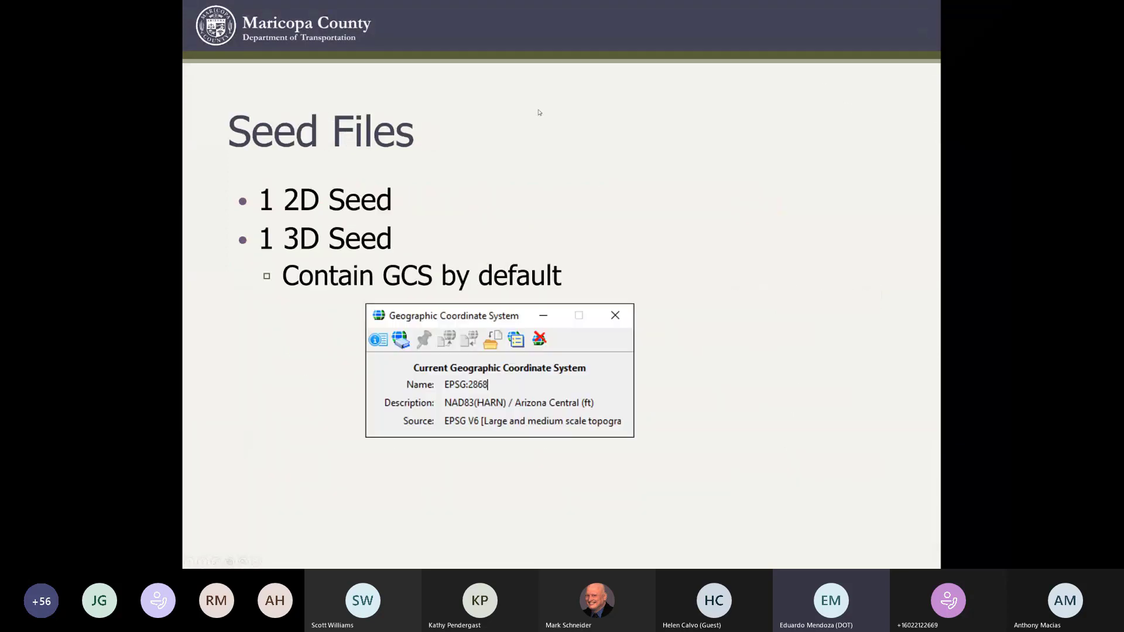
pyautogui.press('Escape')
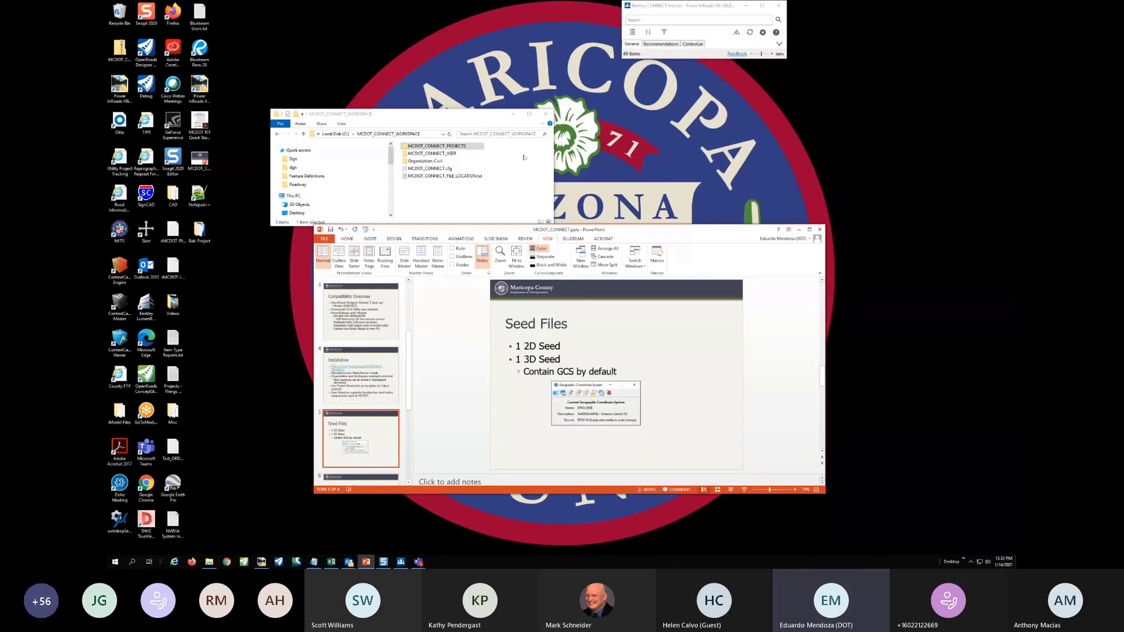
# Open the MCDOT_CONNECT_PROJECTS folder inside C:\MCDOT_CONNECT_WORKSPACE and minimize the presentation window
pyautogui.moveTo(429, 120); pyautogui.dragTo(554, 111)
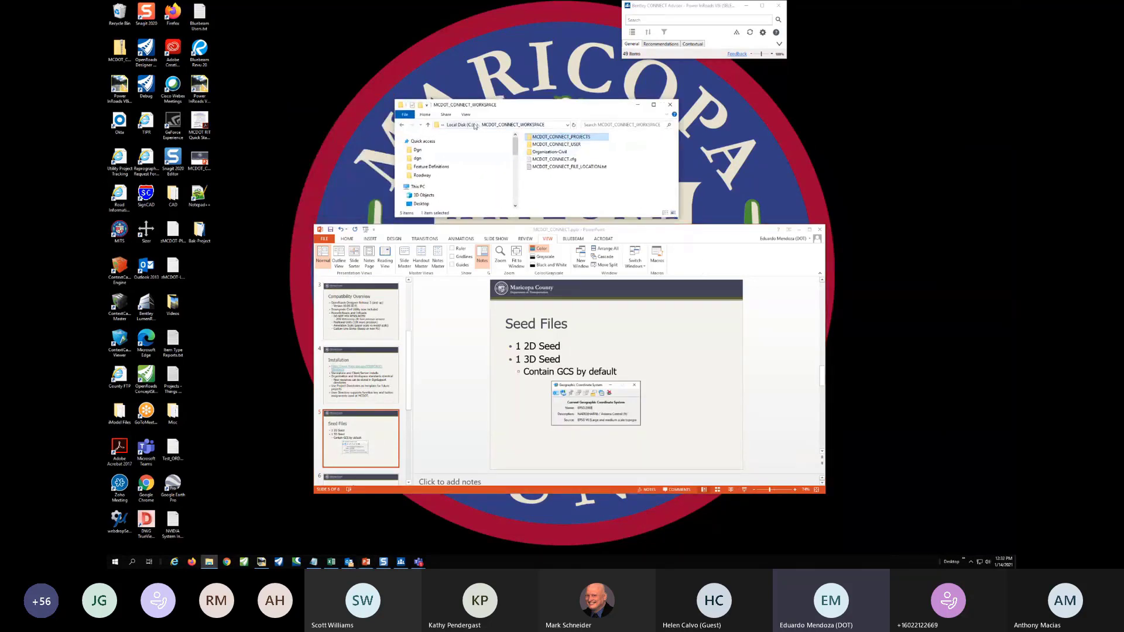
pyautogui.doubleClick(562, 139)
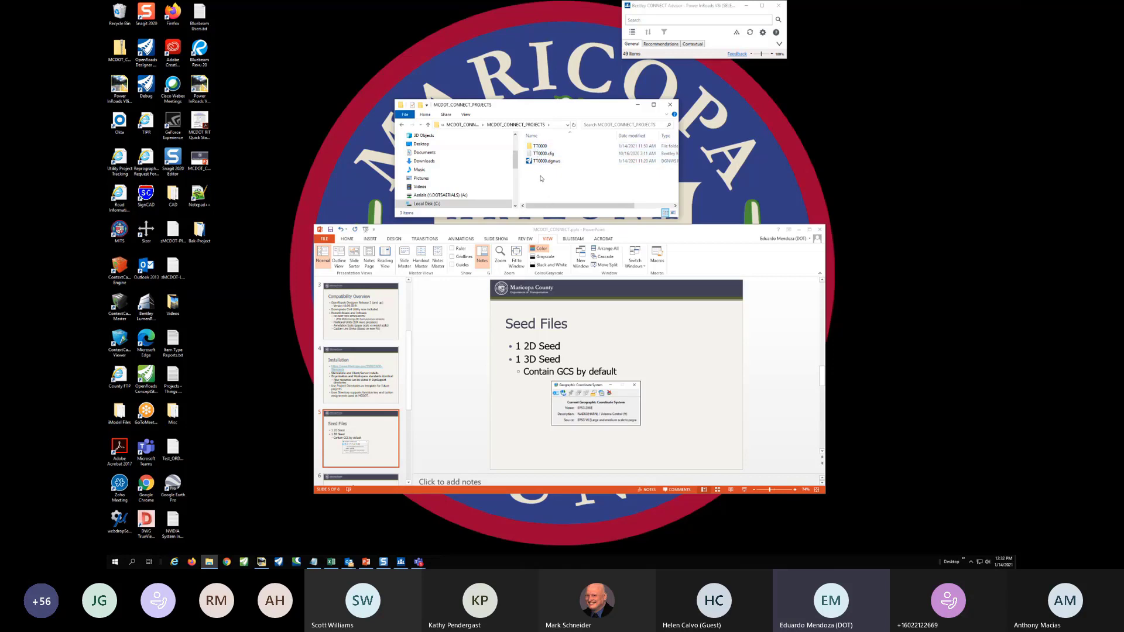
pyautogui.click(798, 230)
pyautogui.moveTo(518, 108)
pyautogui.mouseDown()
pyautogui.moveTo(758, 164)
pyautogui.moveTo(510, 116)
pyautogui.mouseUp()
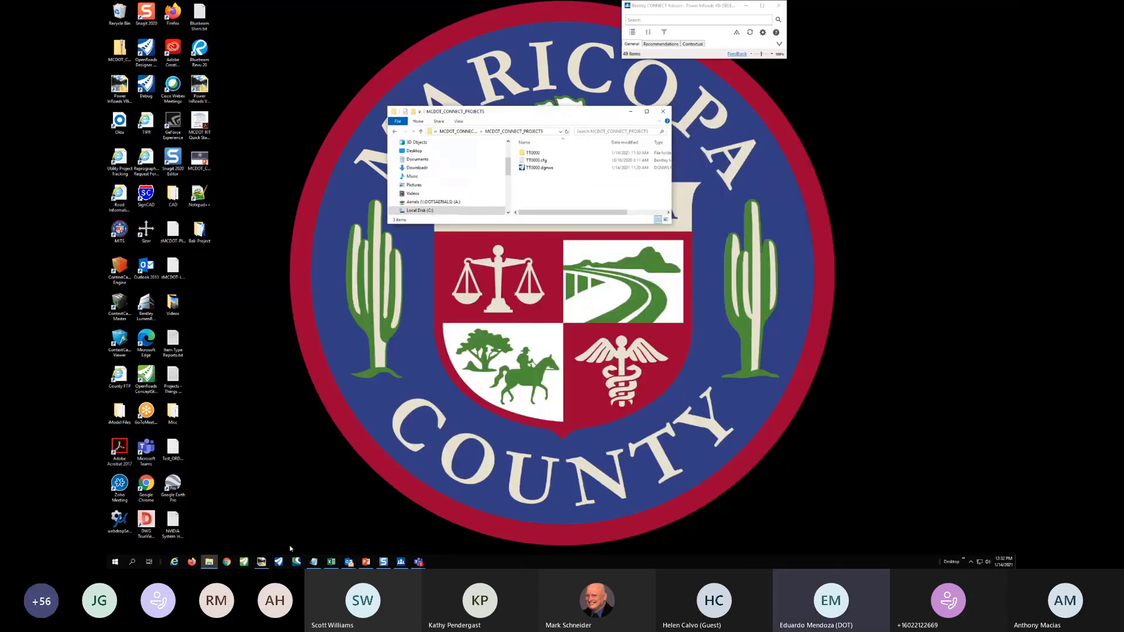
# Switch to OpenRoads Designer and select the MCDOT_CONNECT workspace
pyautogui.click(279, 562)
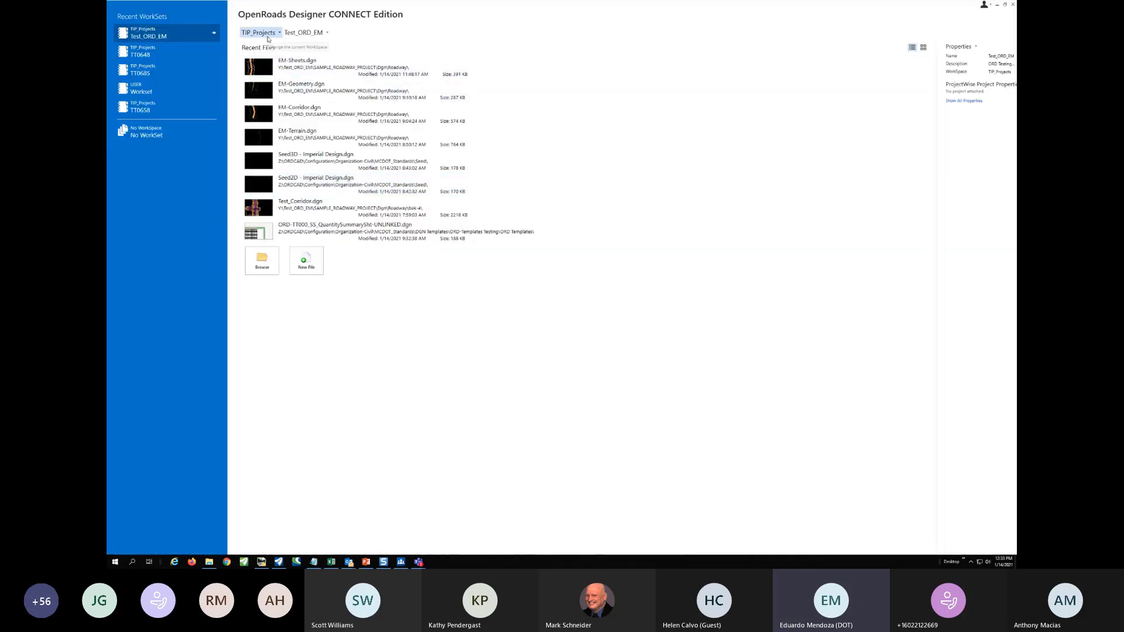
pyautogui.click(267, 36)
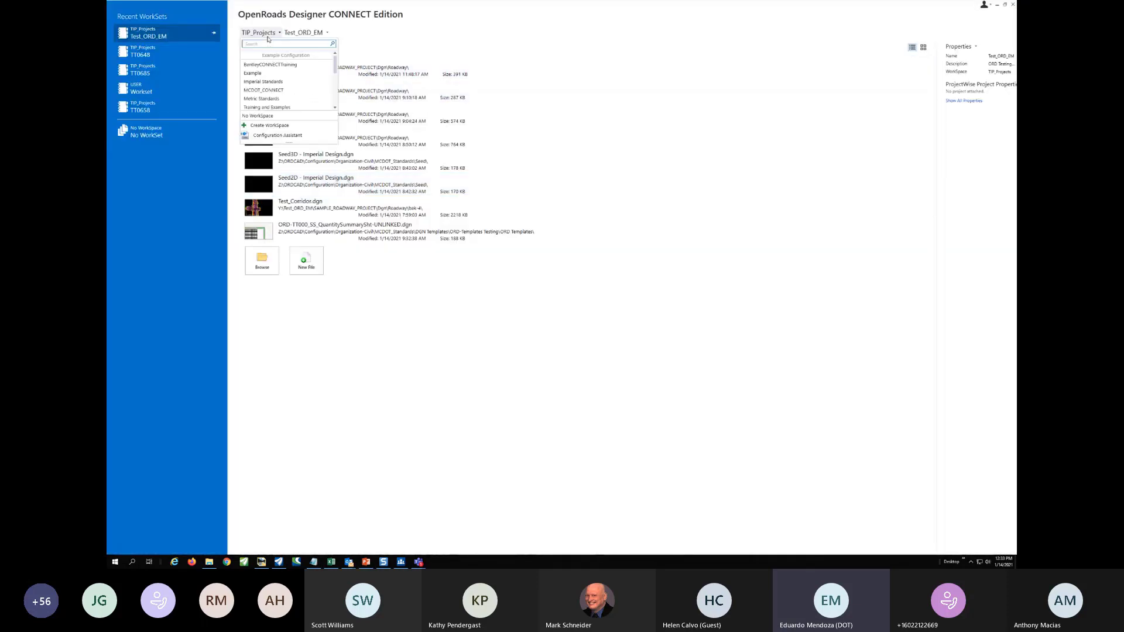
pyautogui.click(273, 90)
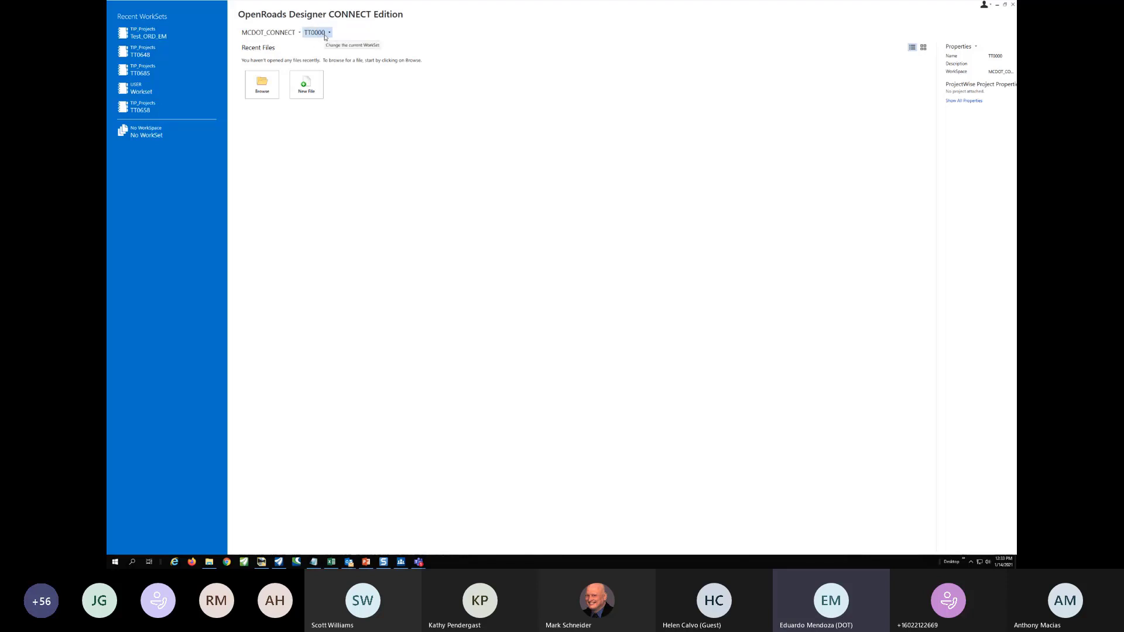
# Create Sample-Terrain.dgn in the TT0000 workset's dgn folder using the Seed3D - Imperial Design.dgn seed file
pyautogui.click(309, 86)
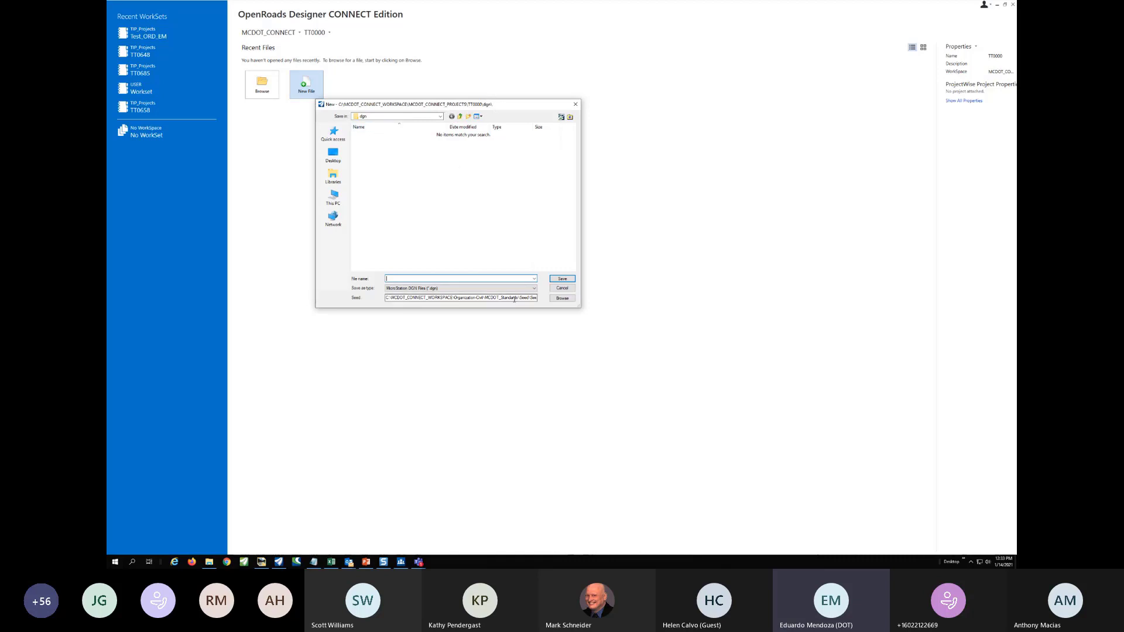
pyautogui.moveTo(518, 299); pyautogui.dragTo(558, 299)
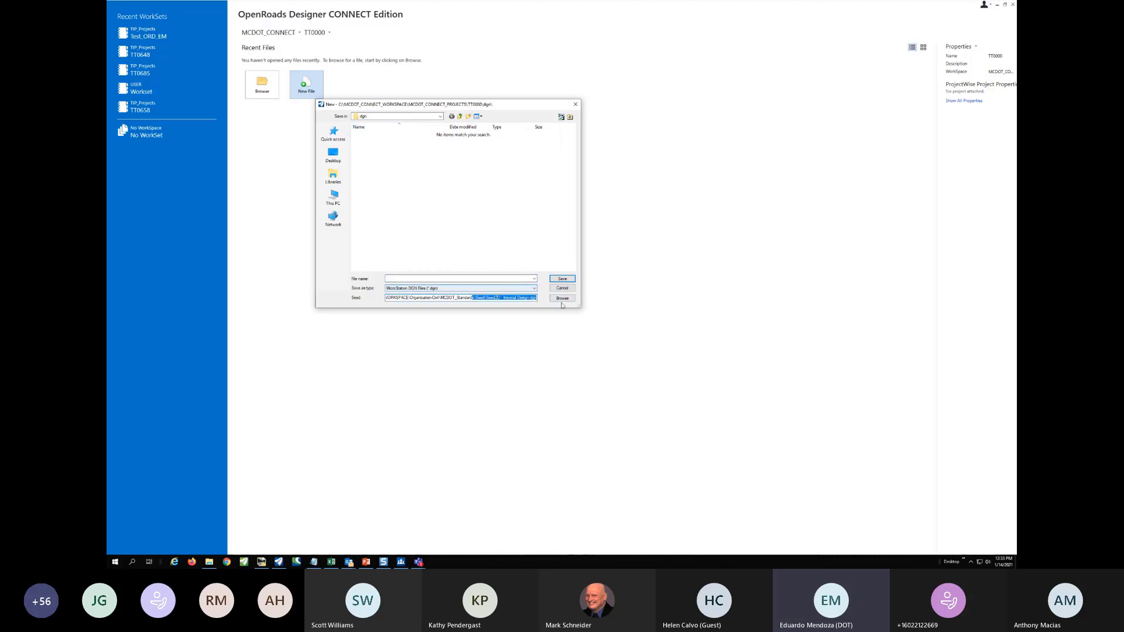
pyautogui.click(564, 302)
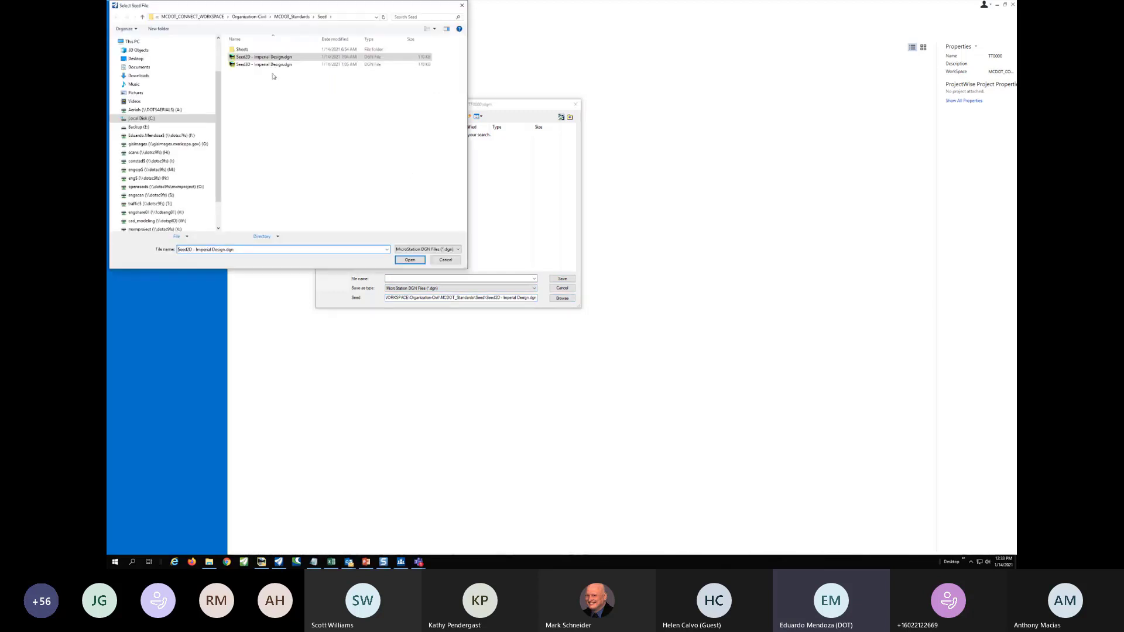
pyautogui.click(267, 66)
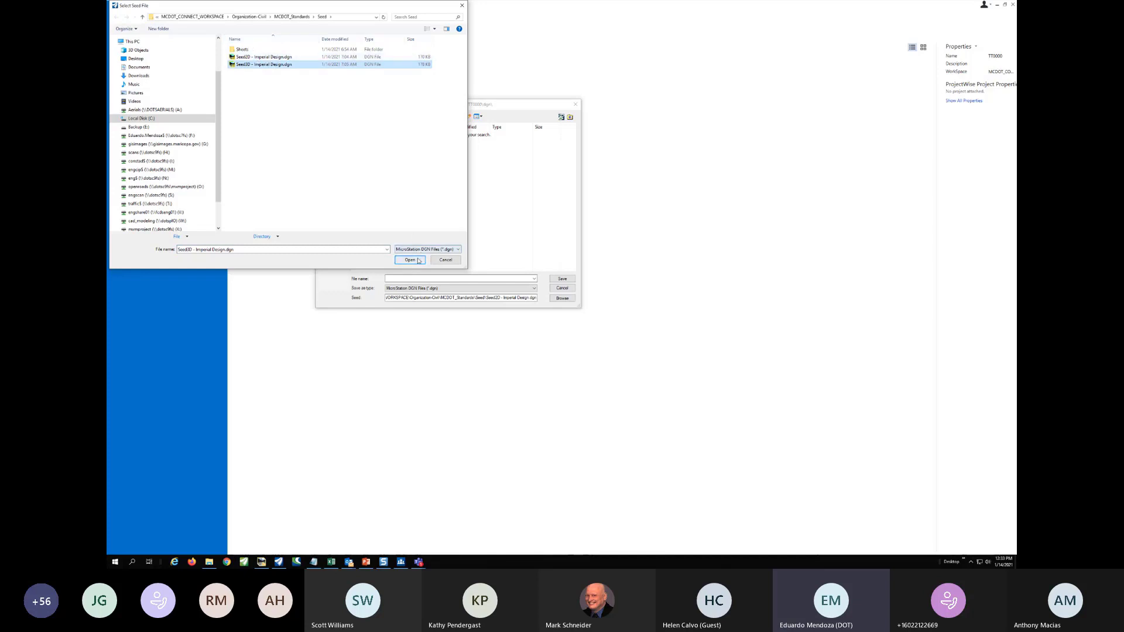
pyautogui.click(410, 259)
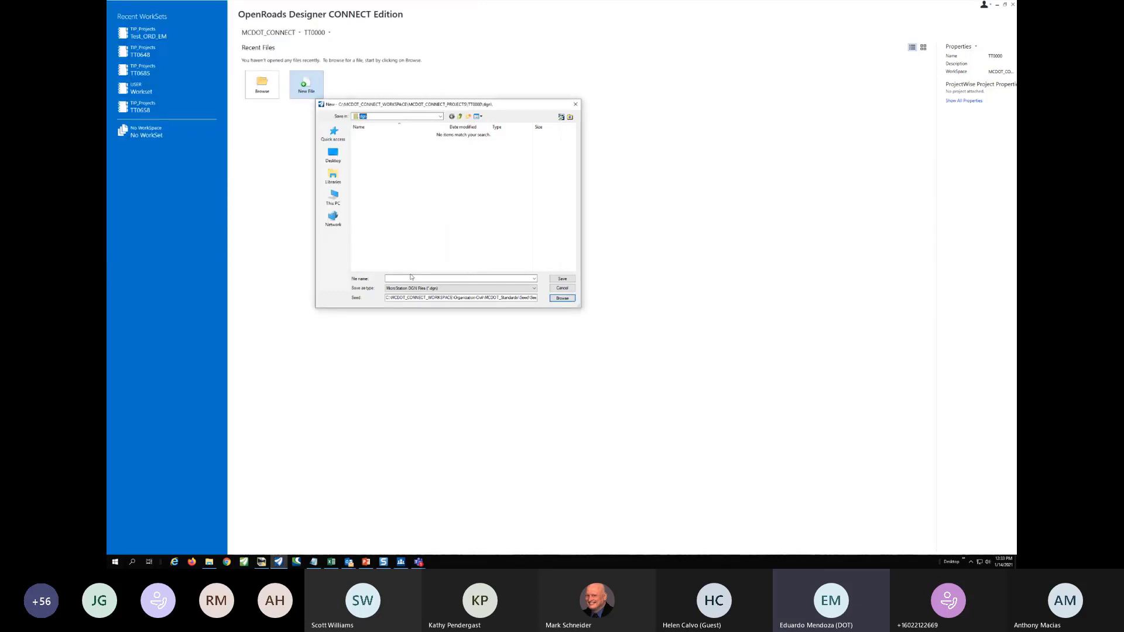
pyautogui.click(411, 278)
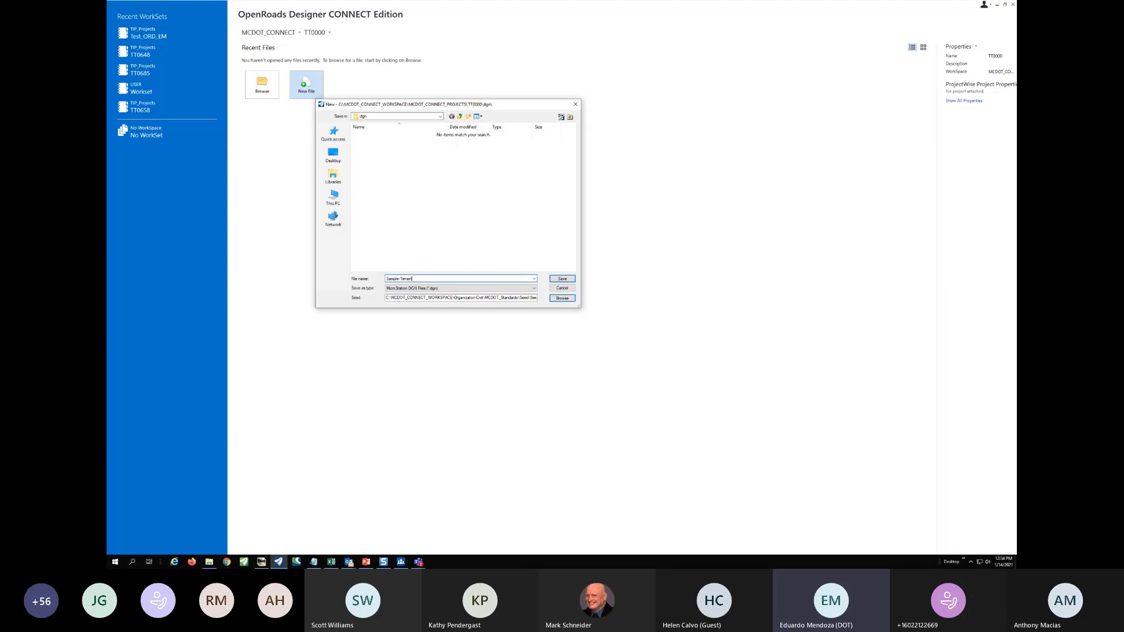
pyautogui.click(556, 278)
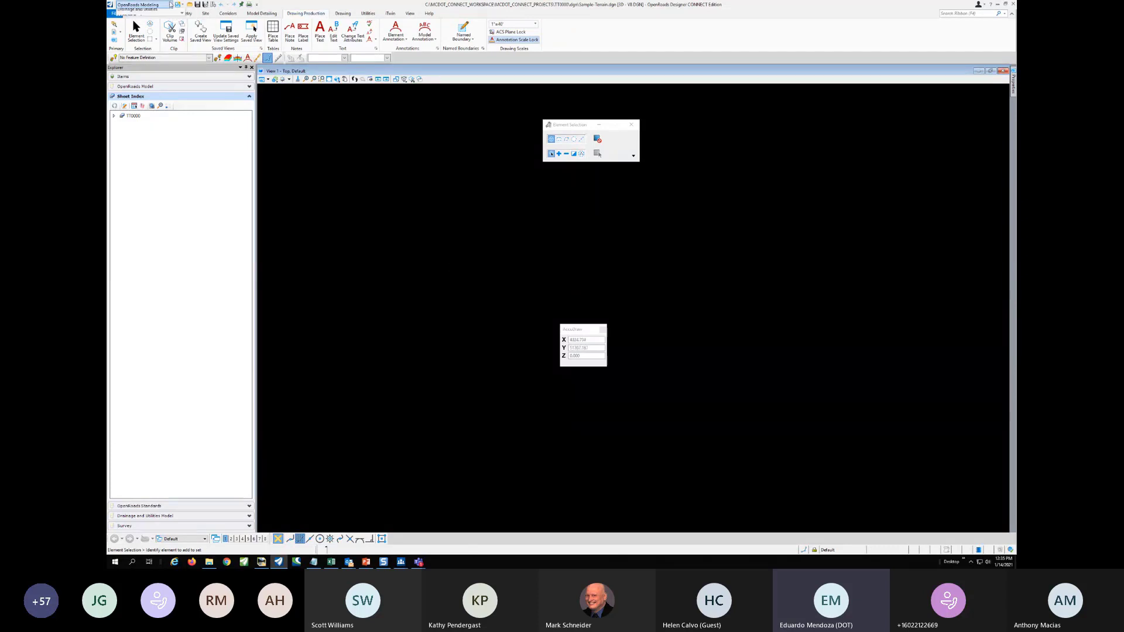
# Examine the list of available workflows down to MCDOT Tools and choose OpenRoads Modeling
pyautogui.click(169, 5)
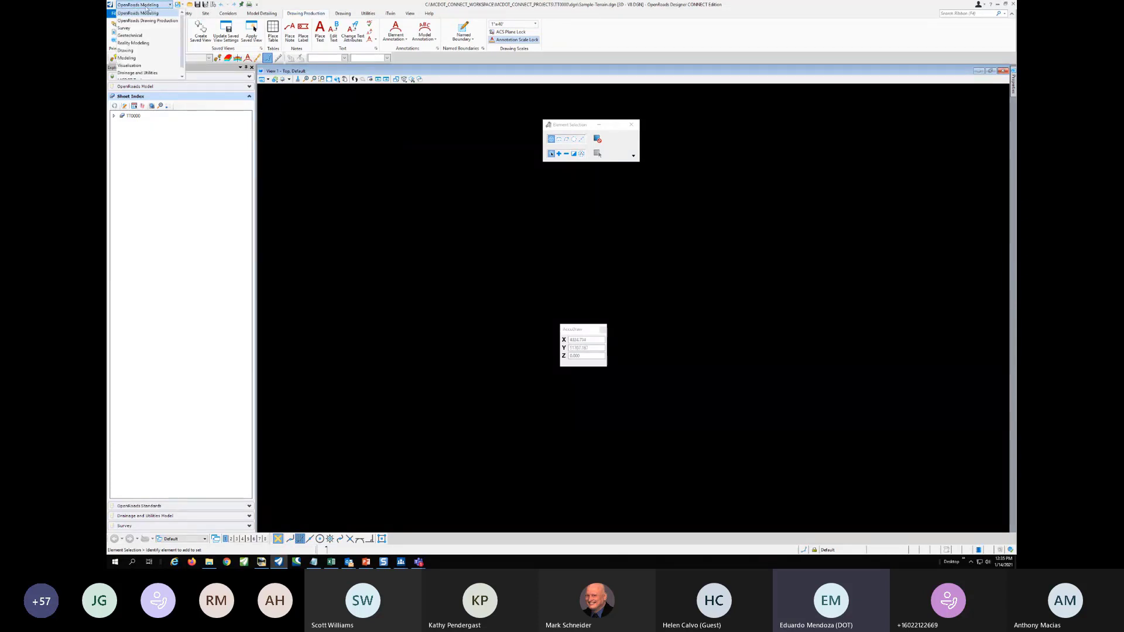
pyautogui.moveTo(183, 44); pyautogui.dragTo(182, 54)
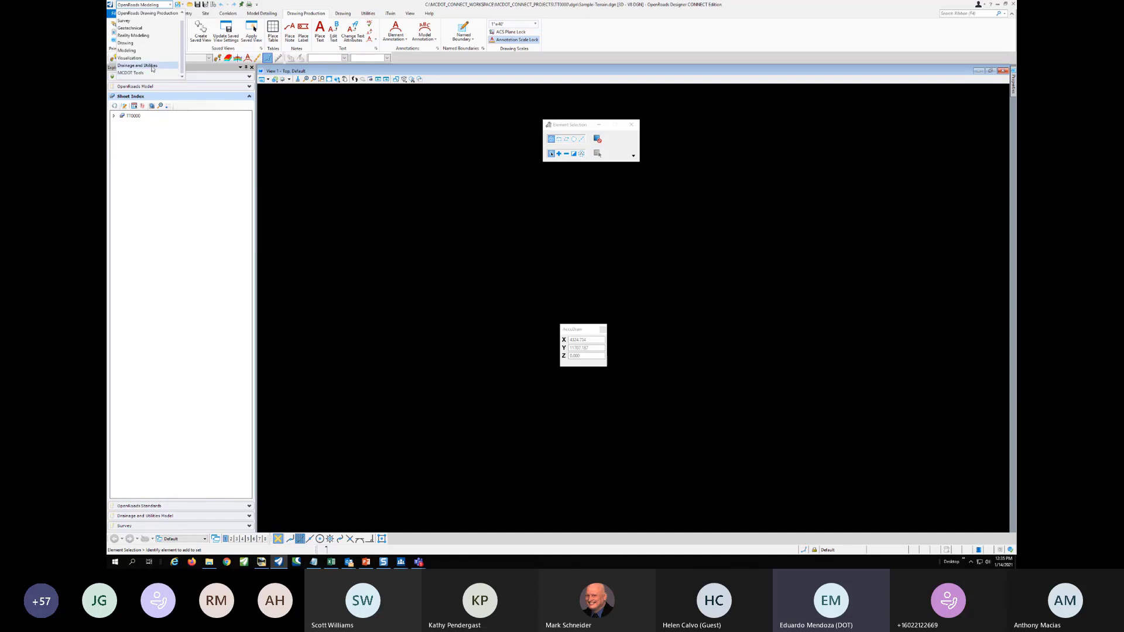
pyautogui.moveTo(181, 45); pyautogui.dragTo(181, 36)
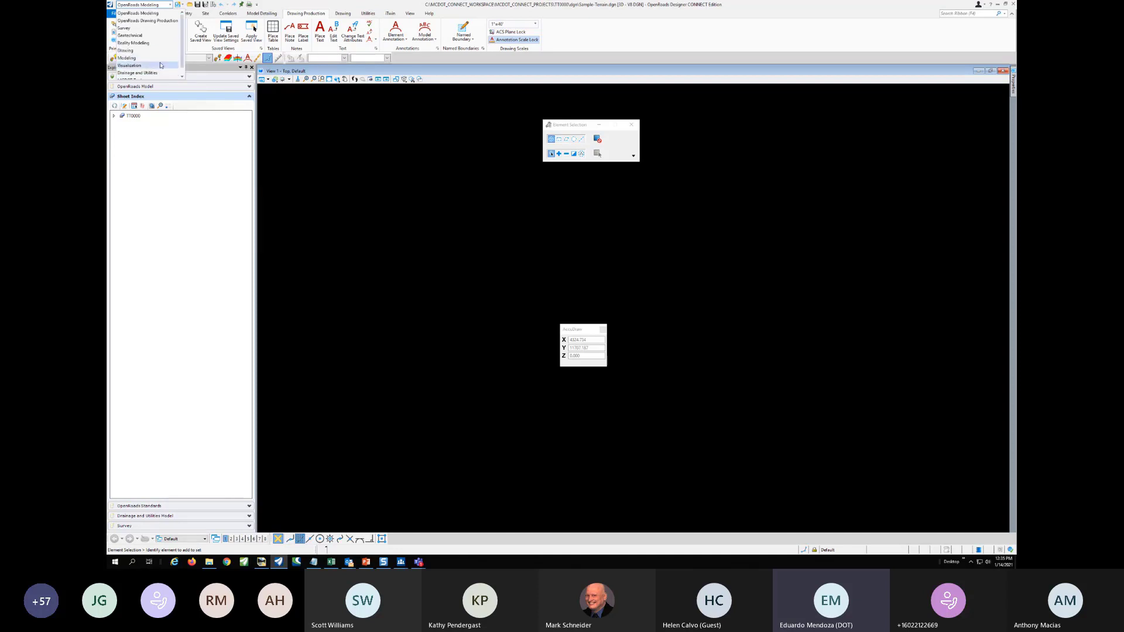
pyautogui.click(151, 14)
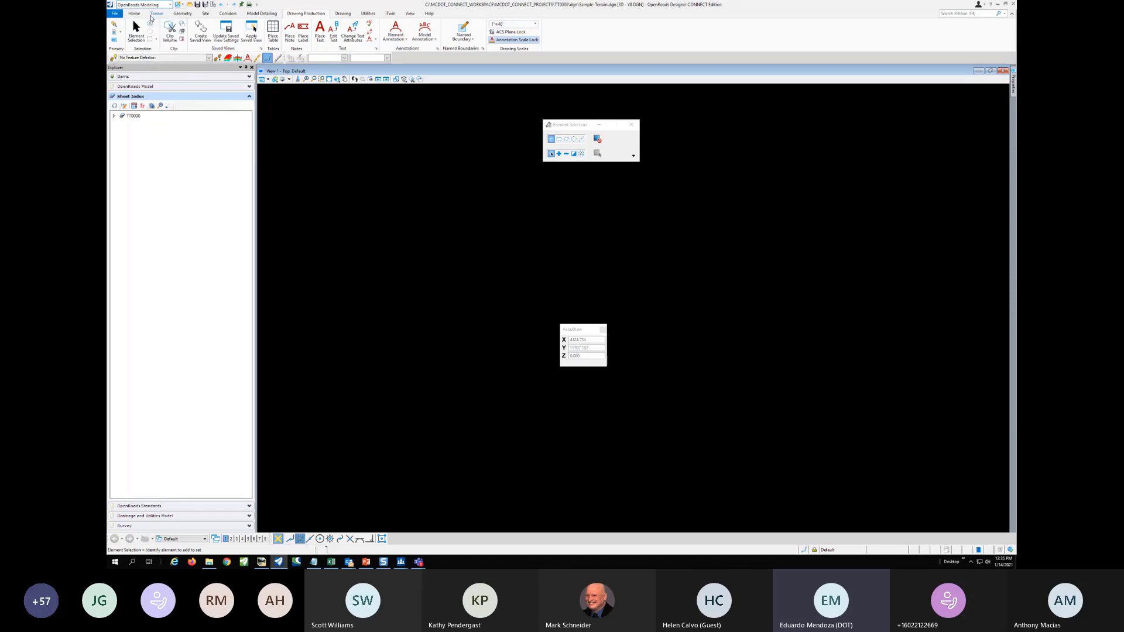
# Import the Carver Rd to Elliot Rd terrain file from DesignSupport, using the Existing Boundary feature definition and Import Terrain Only
pyautogui.click(155, 14)
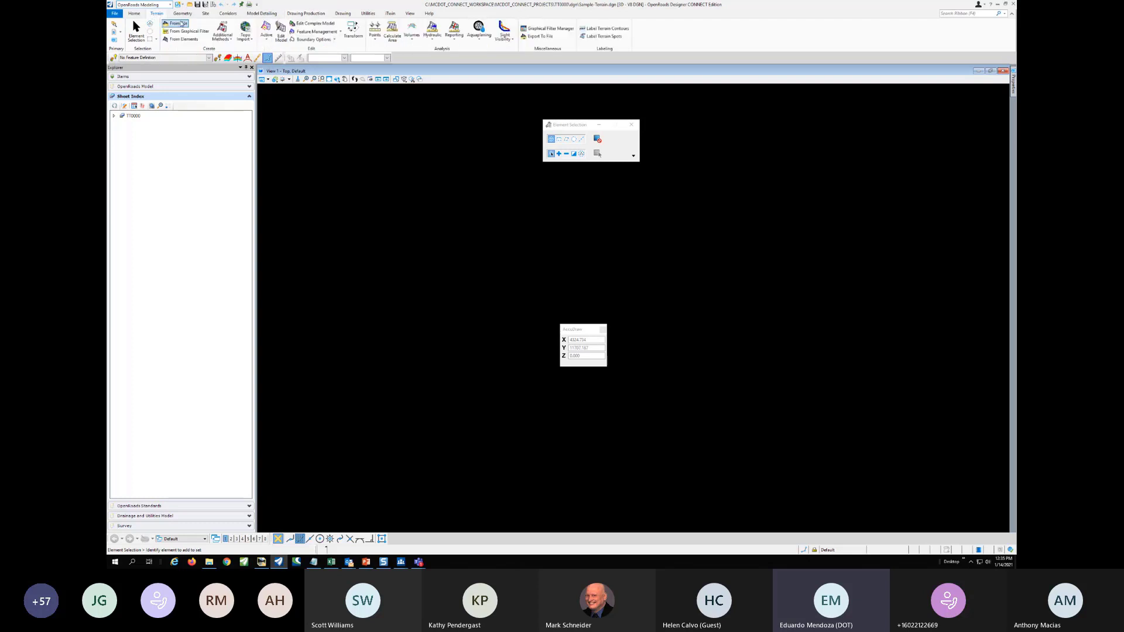
pyautogui.click(182, 25)
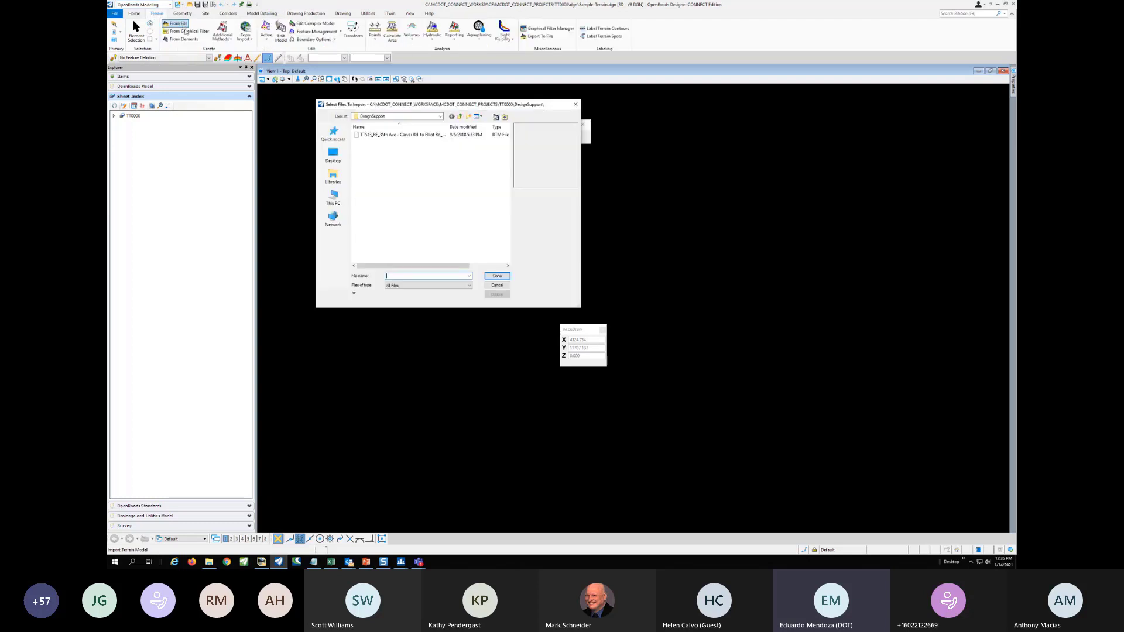
pyautogui.click(362, 136)
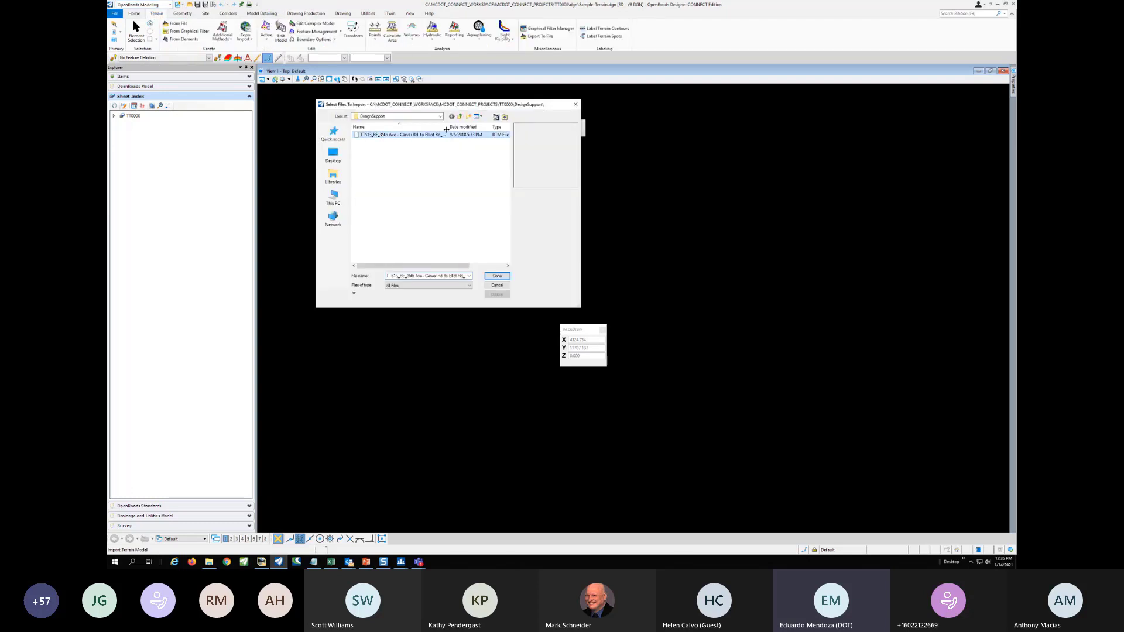
pyautogui.moveTo(448, 128); pyautogui.dragTo(466, 127)
pyautogui.click(505, 278)
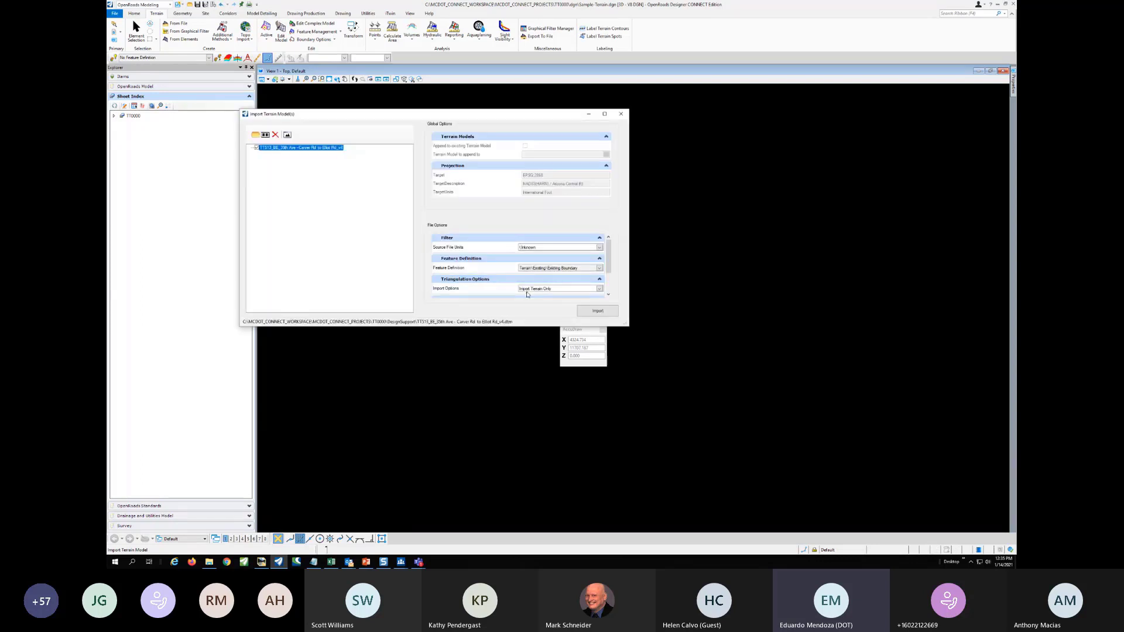
pyautogui.click(597, 311)
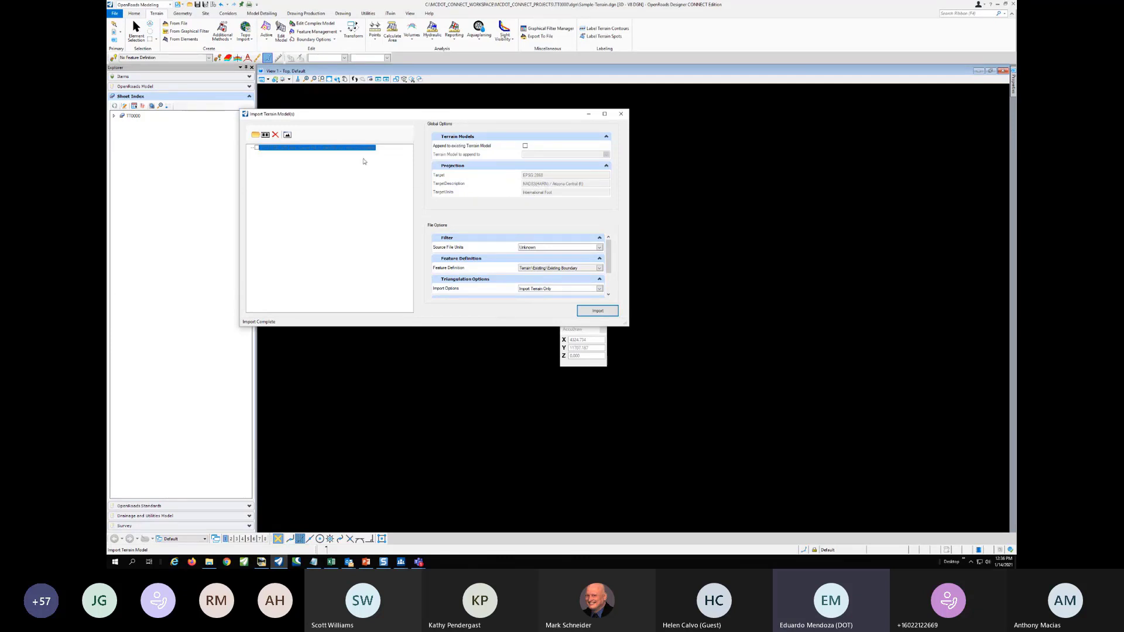
# Fit the view to the imported terrain and close the terrain import dialog
pyautogui.click(288, 135)
pyautogui.click(621, 115)
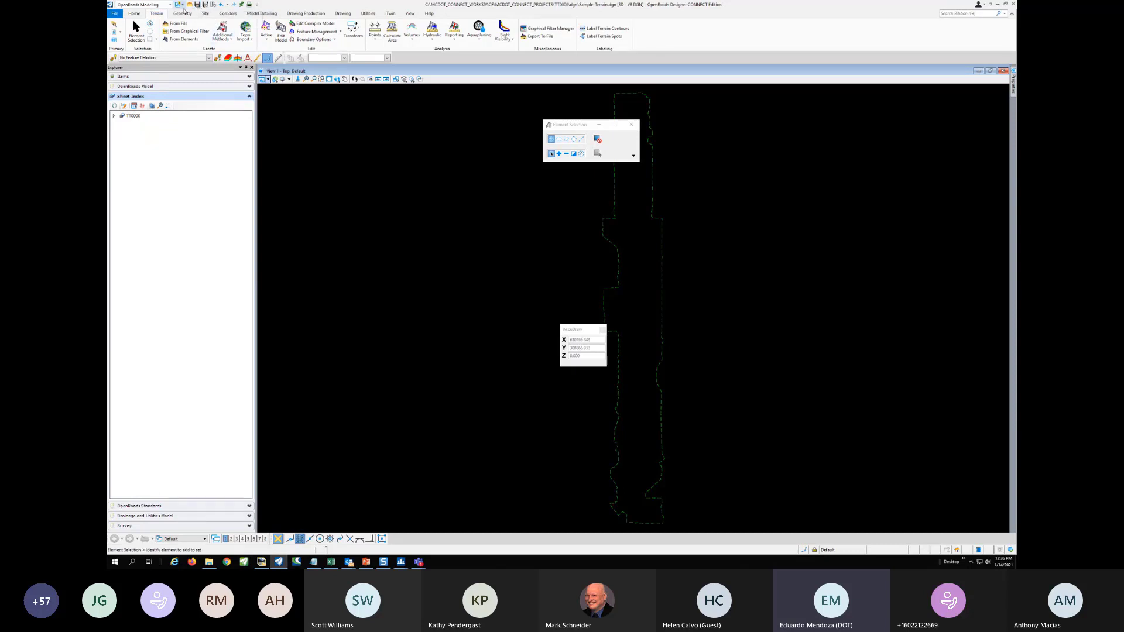
# Create Sample-Geometry.dgn in the TT0000 workset's dgn folder using the Seed2D - Imperial Design.dgn seed file
pyautogui.click(115, 16)
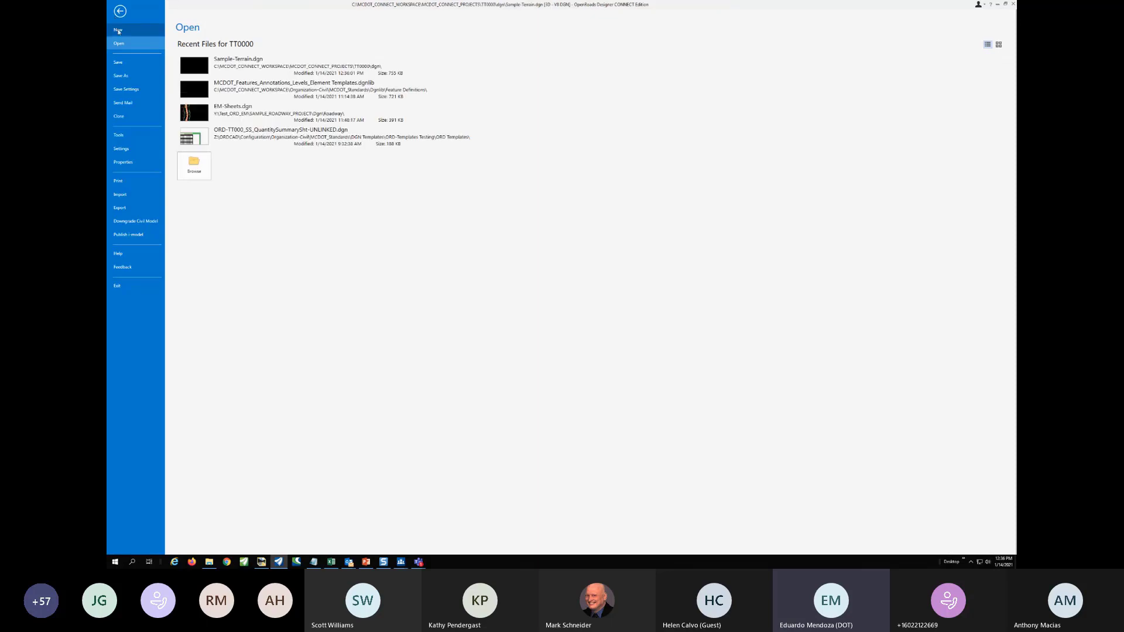
pyautogui.click(118, 31)
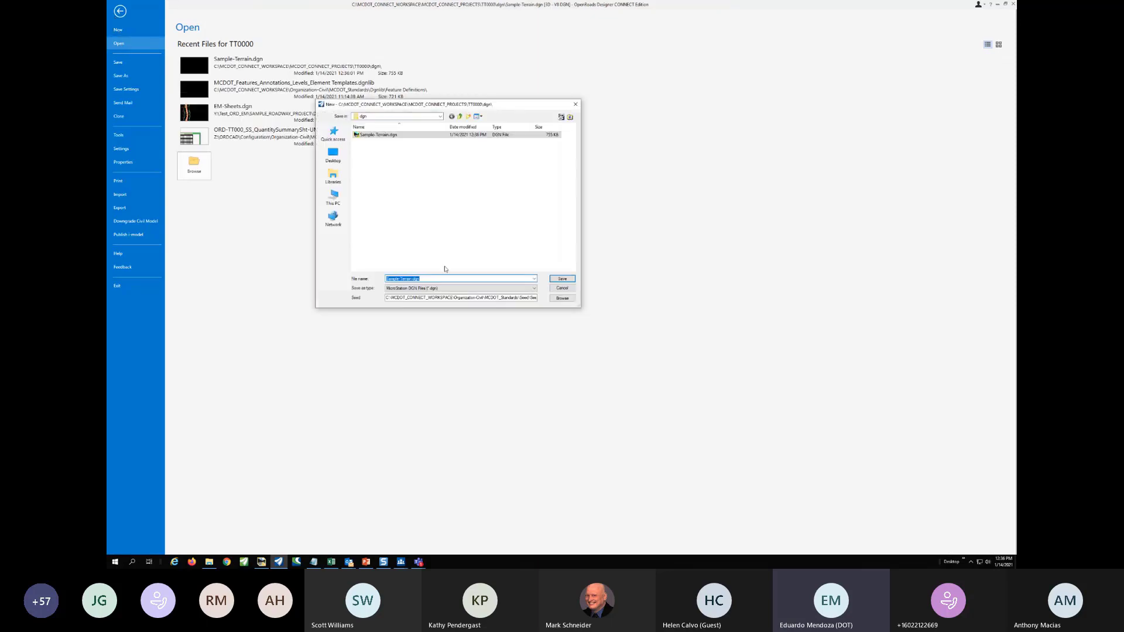
pyautogui.click(498, 298)
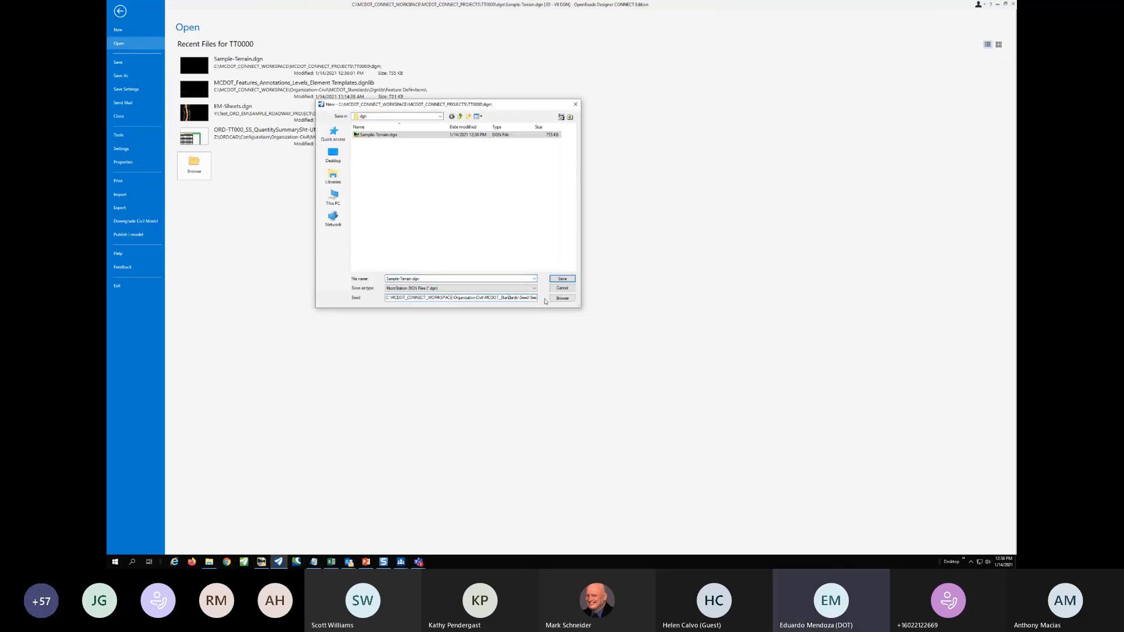
pyautogui.click(561, 299)
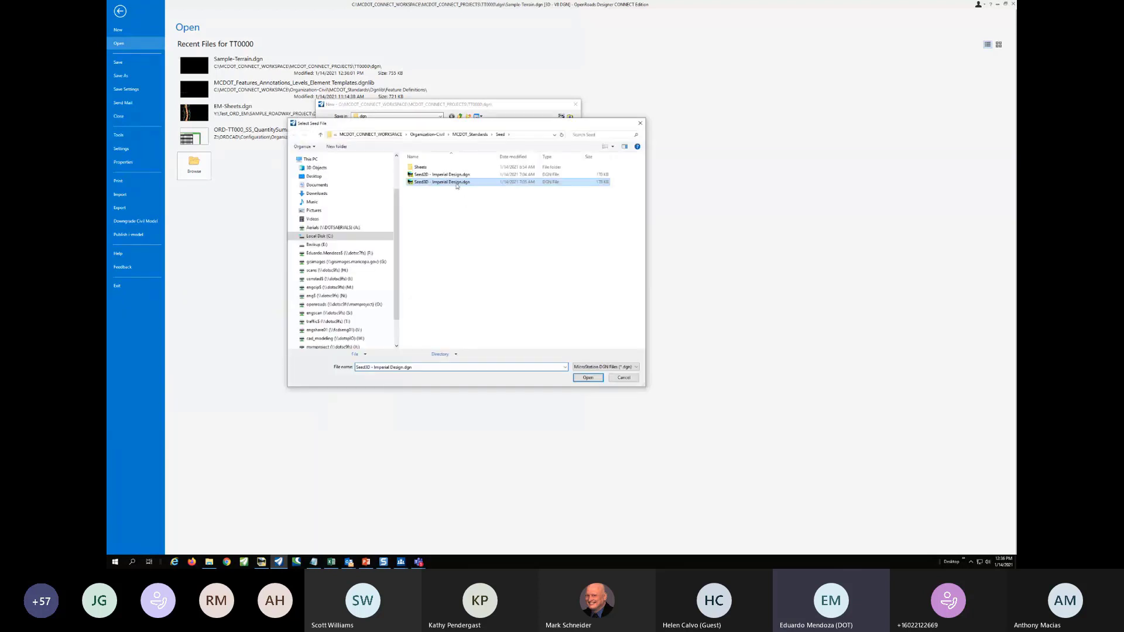
pyautogui.click(453, 175)
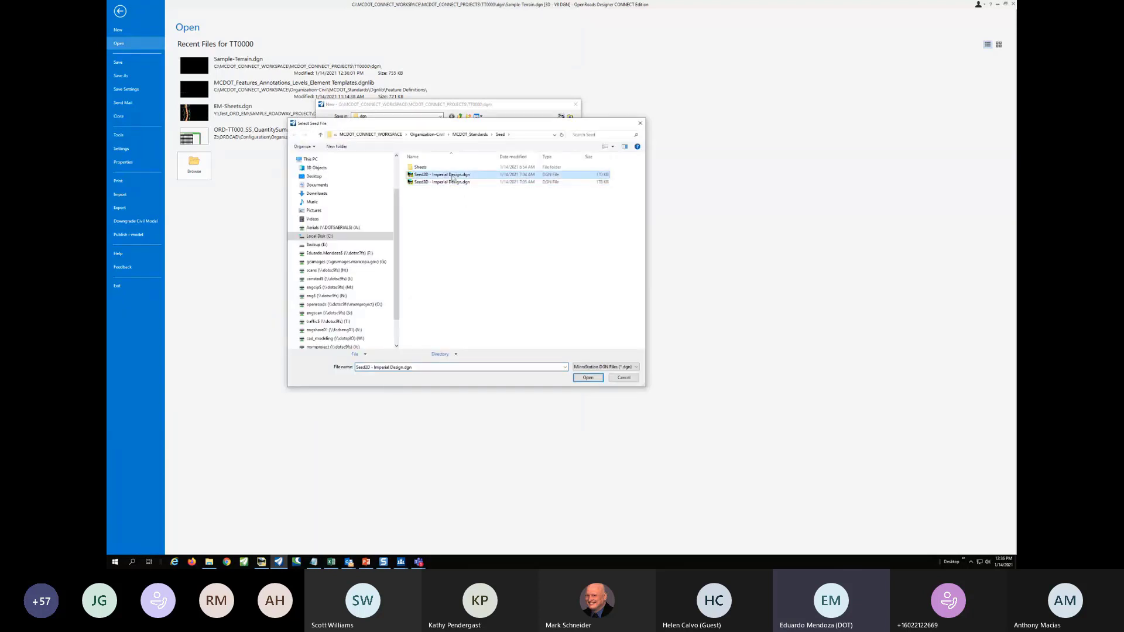
pyautogui.click(588, 378)
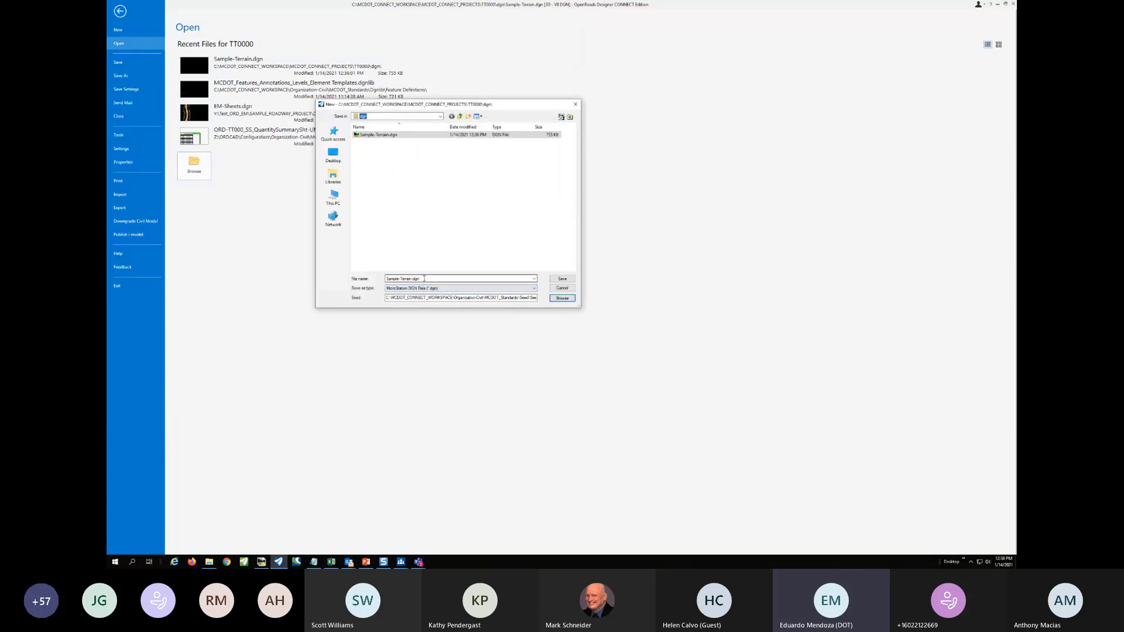
pyautogui.click(405, 278)
pyautogui.click(402, 279)
pyautogui.moveTo(401, 279); pyautogui.dragTo(408, 279)
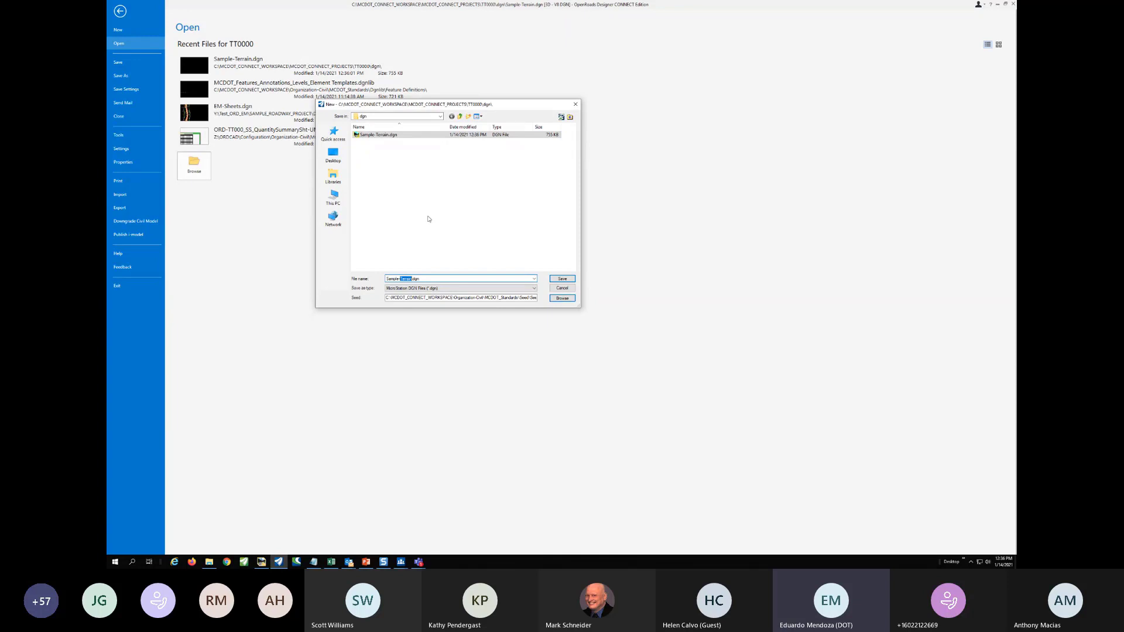
pyautogui.write('Geometry')
pyautogui.click(568, 279)
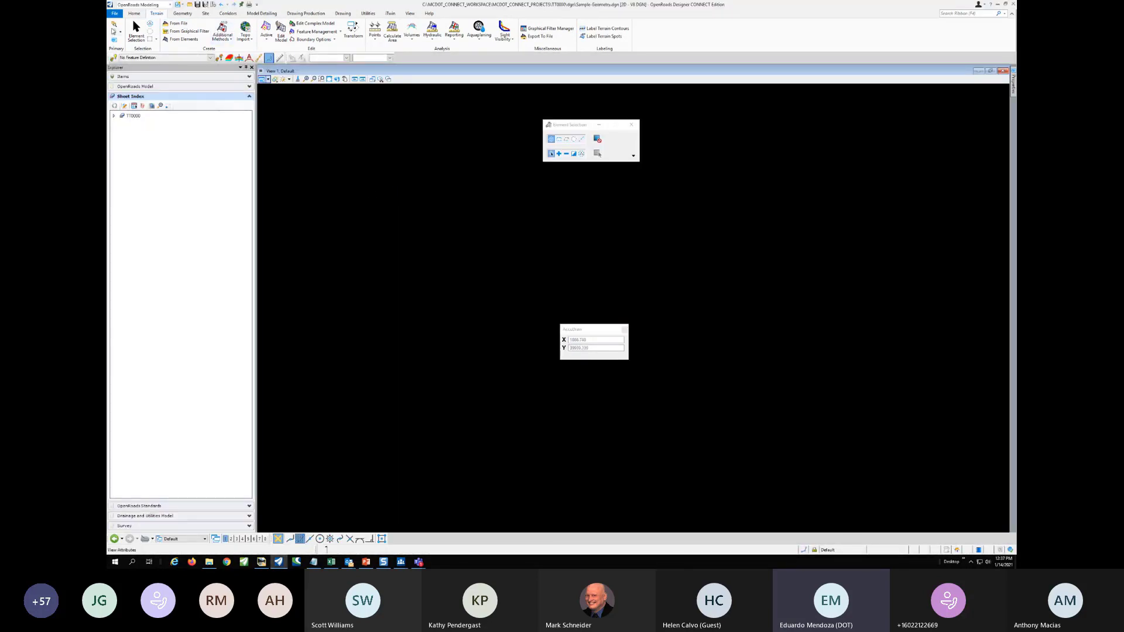
# Attach Sample-Terrain.dgn as a reference to the geometry file with the Coincident World attachment method
pyautogui.click(115, 31)
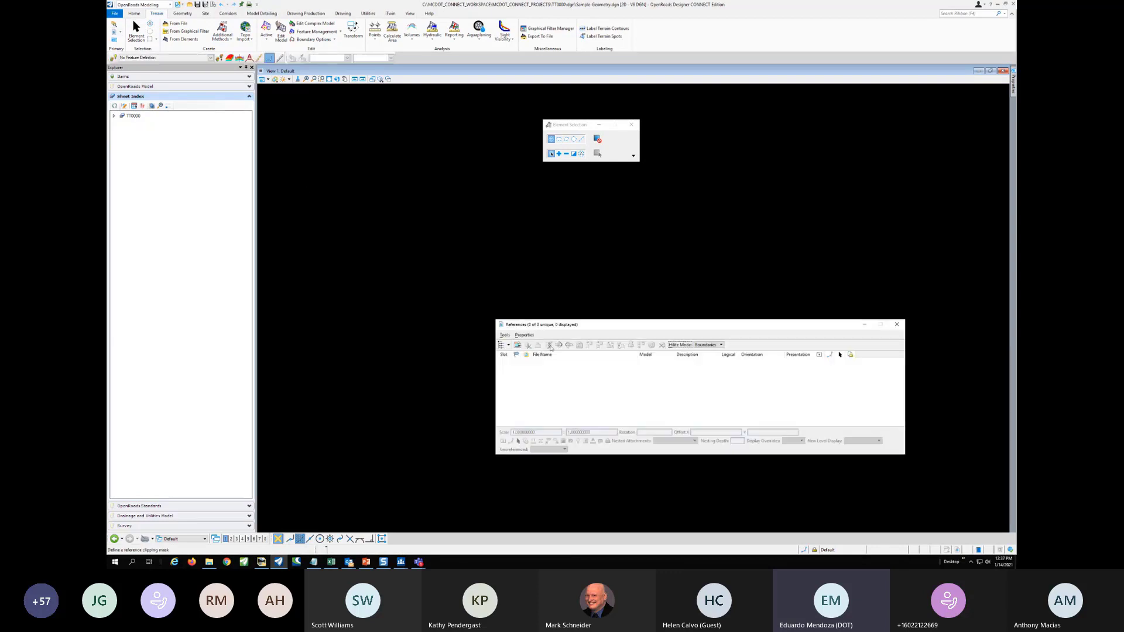
pyautogui.click(518, 346)
pyautogui.click(379, 142)
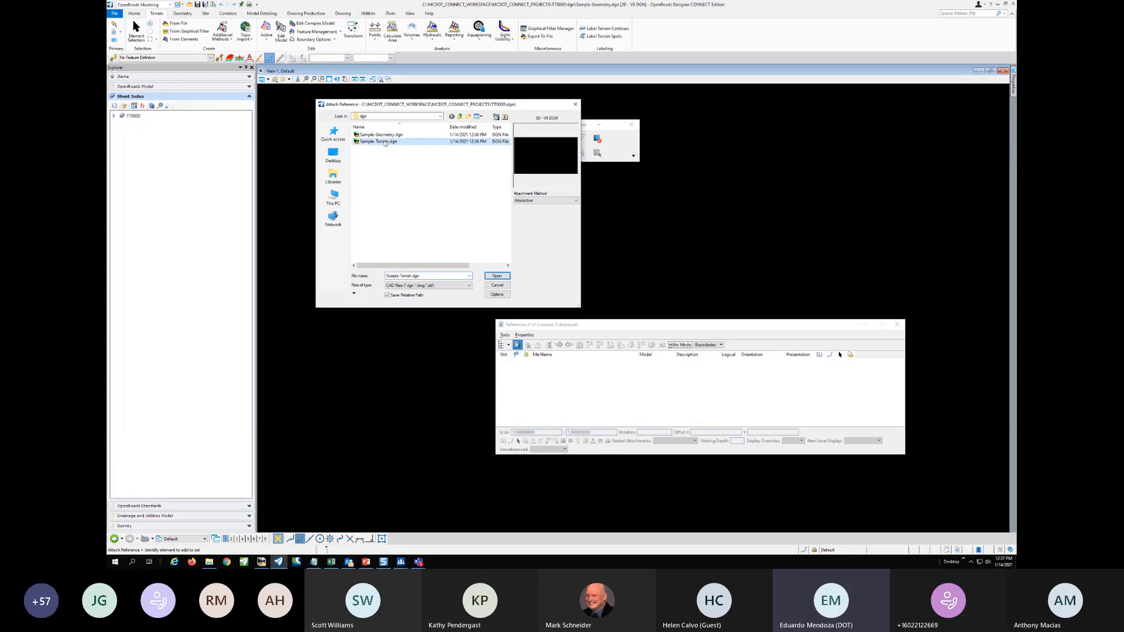
pyautogui.click(555, 200)
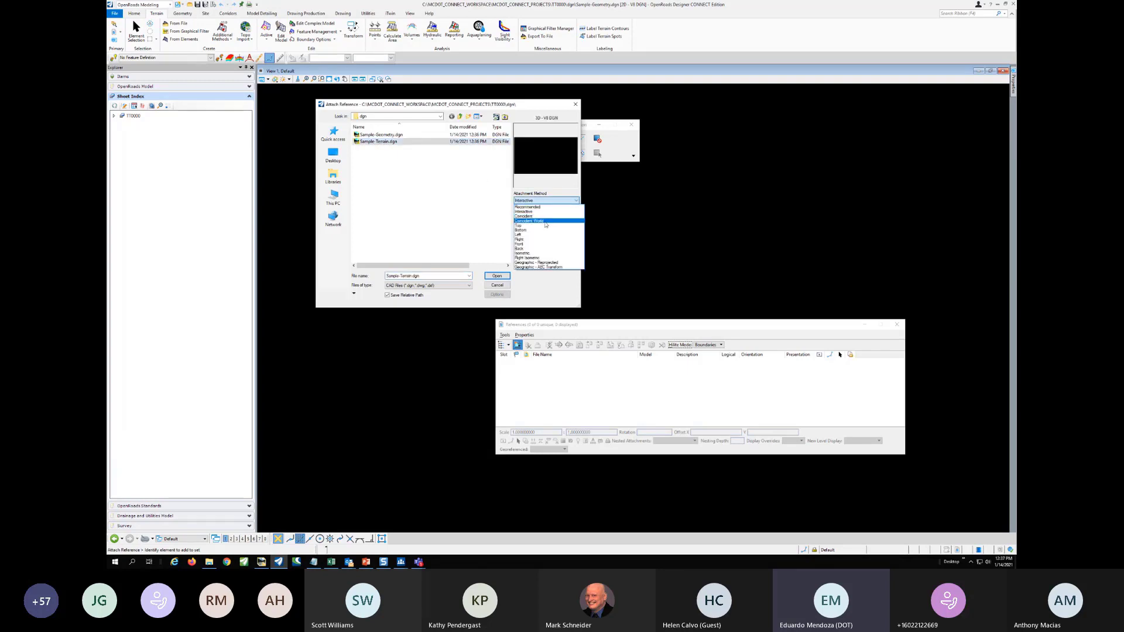
pyautogui.click(552, 221)
pyautogui.click(497, 276)
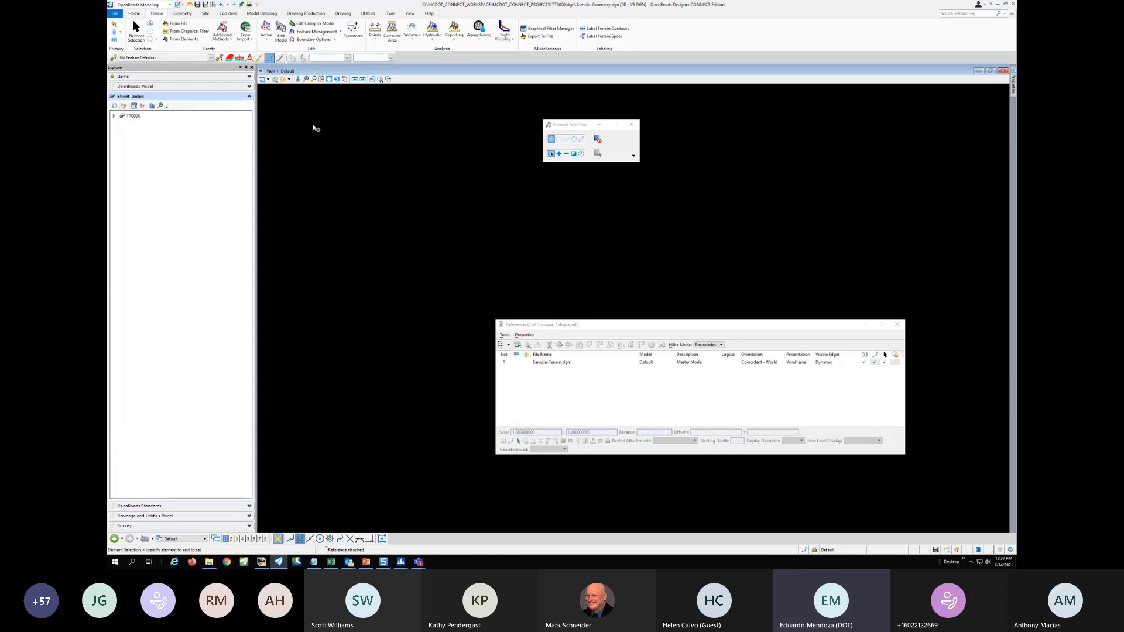
# Set the referenced terrain as the active terrain model, check the attached references and close the References dialog
pyautogui.click(329, 80)
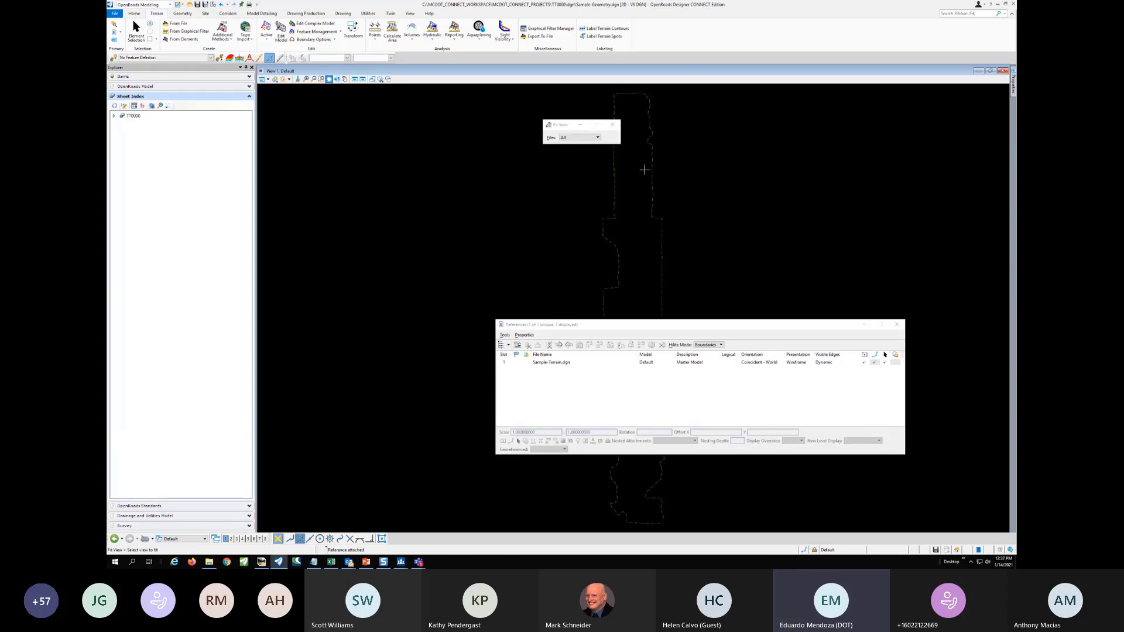
pyautogui.click(663, 169)
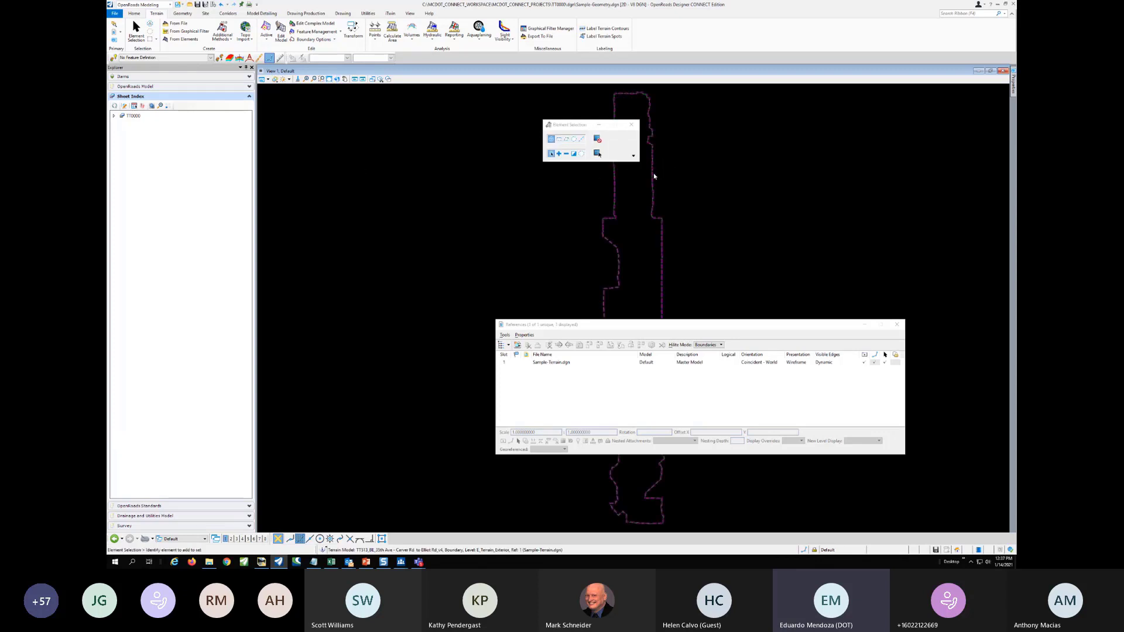
pyautogui.click(654, 172)
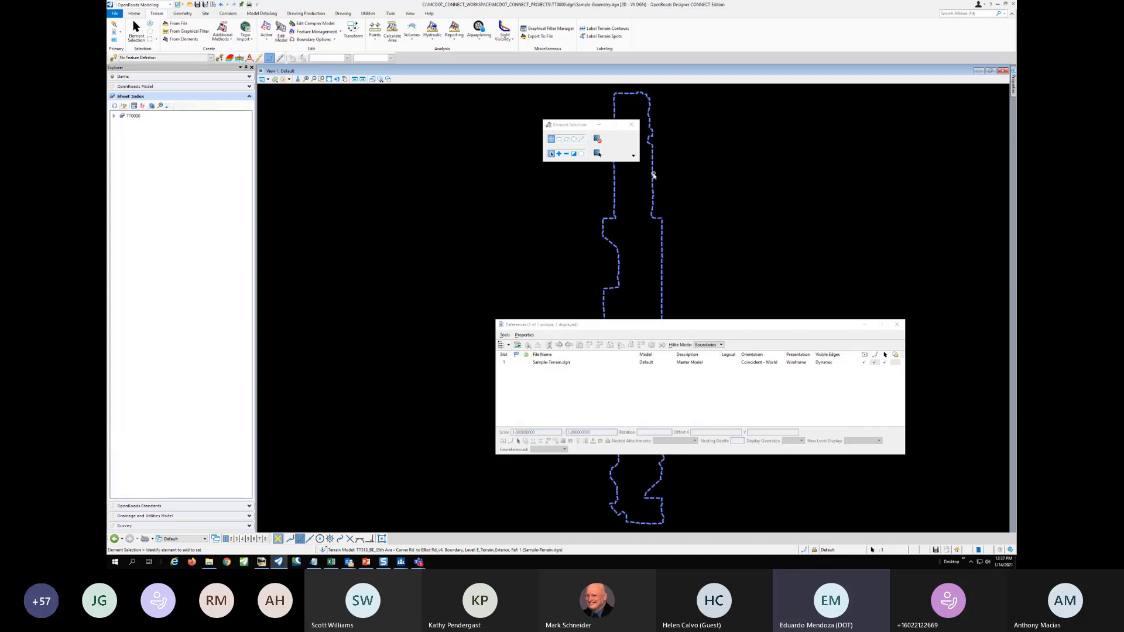
pyautogui.click(671, 171)
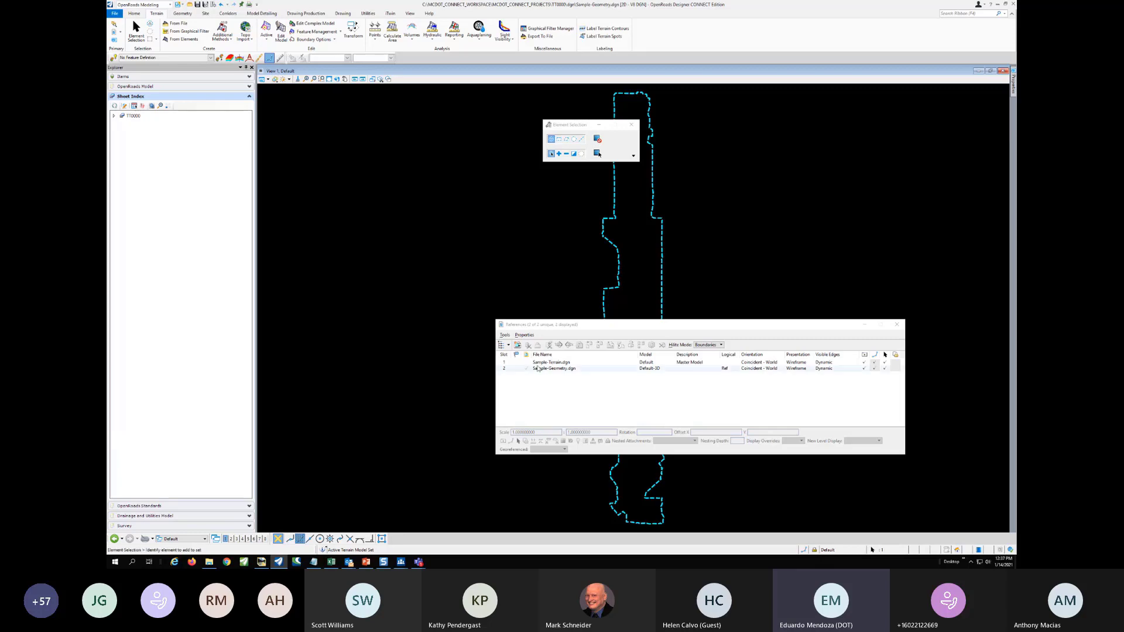
pyautogui.click(644, 369)
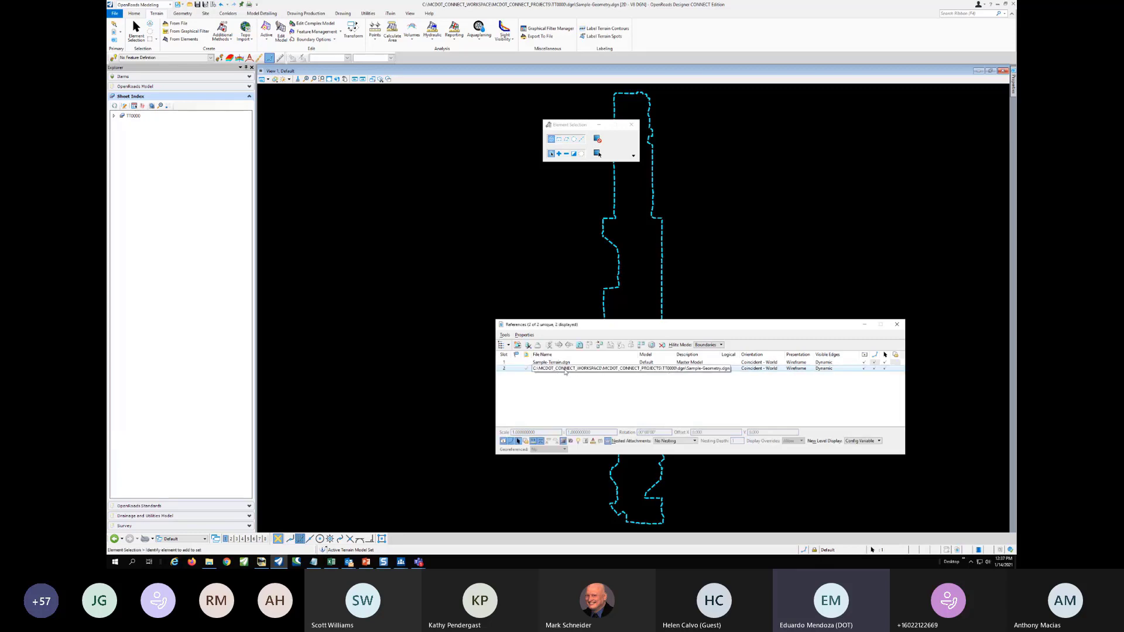
pyautogui.click(894, 328)
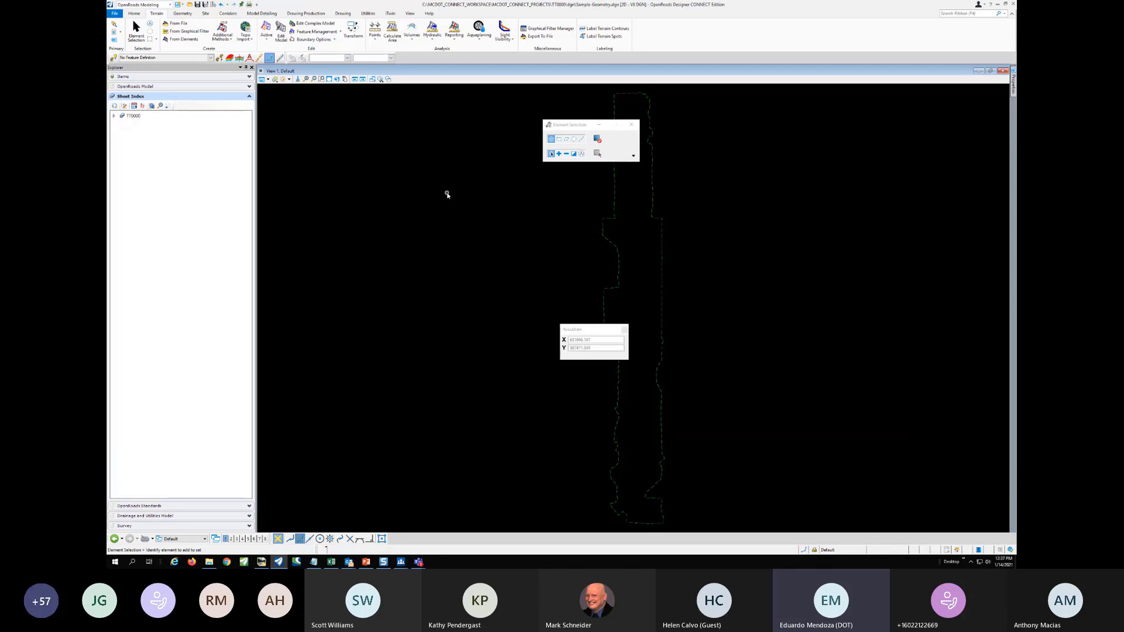
# Arrange the workspace as 2 Views Plan/3D and set the 3D view to an isometric orientation
pyautogui.rightClick(450, 196)
pyautogui.moveTo(472, 202)
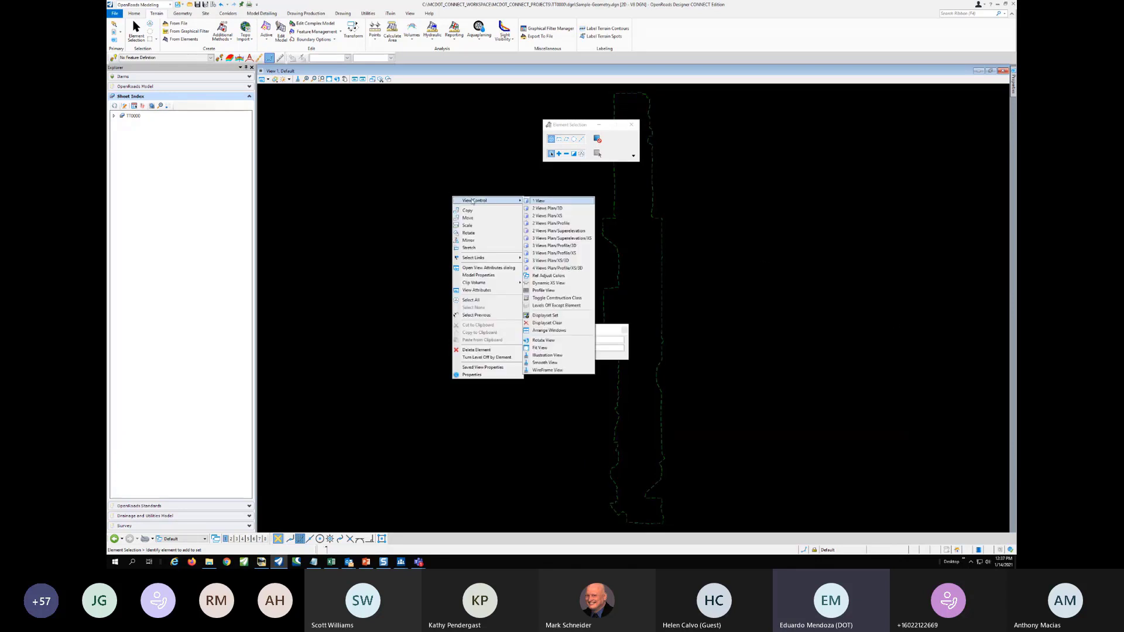
pyautogui.click(577, 209)
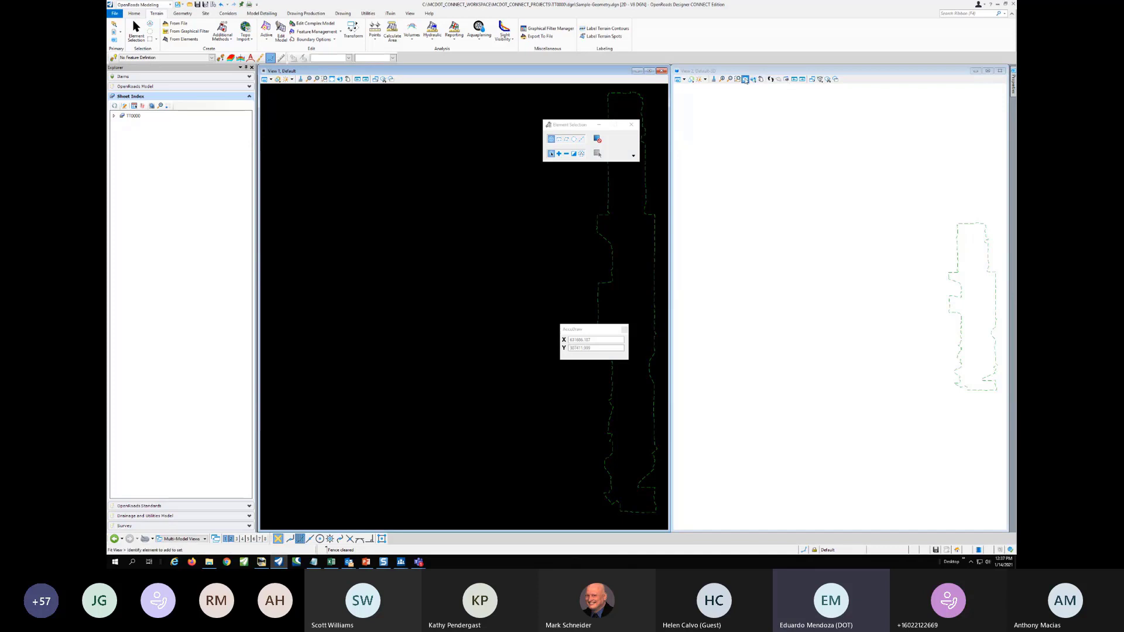
pyautogui.click(753, 80)
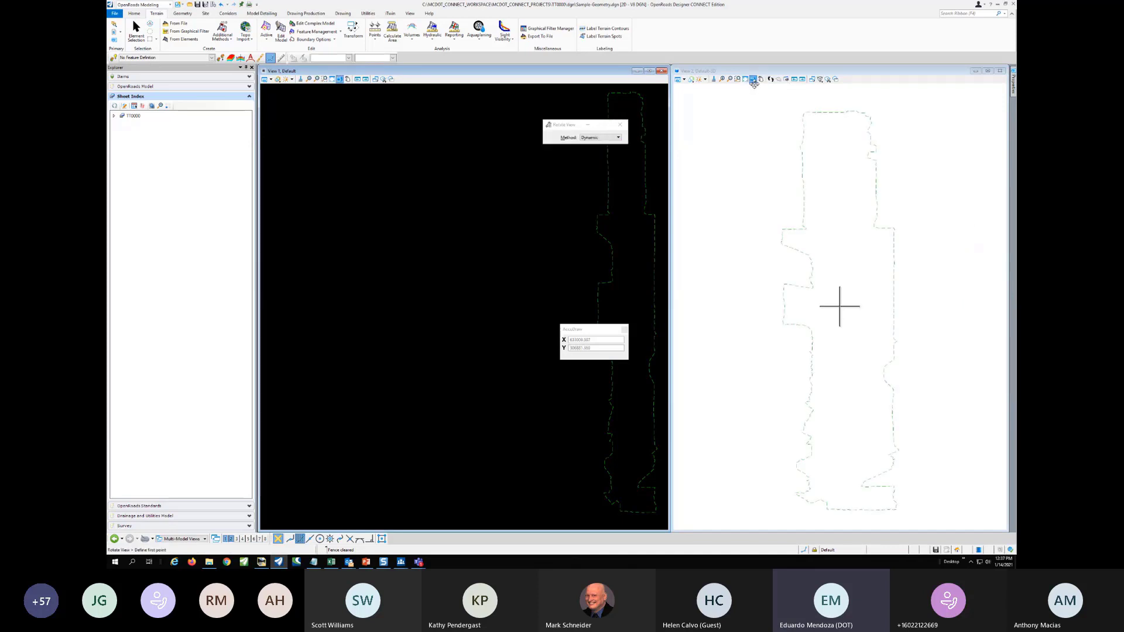
pyautogui.click(753, 82)
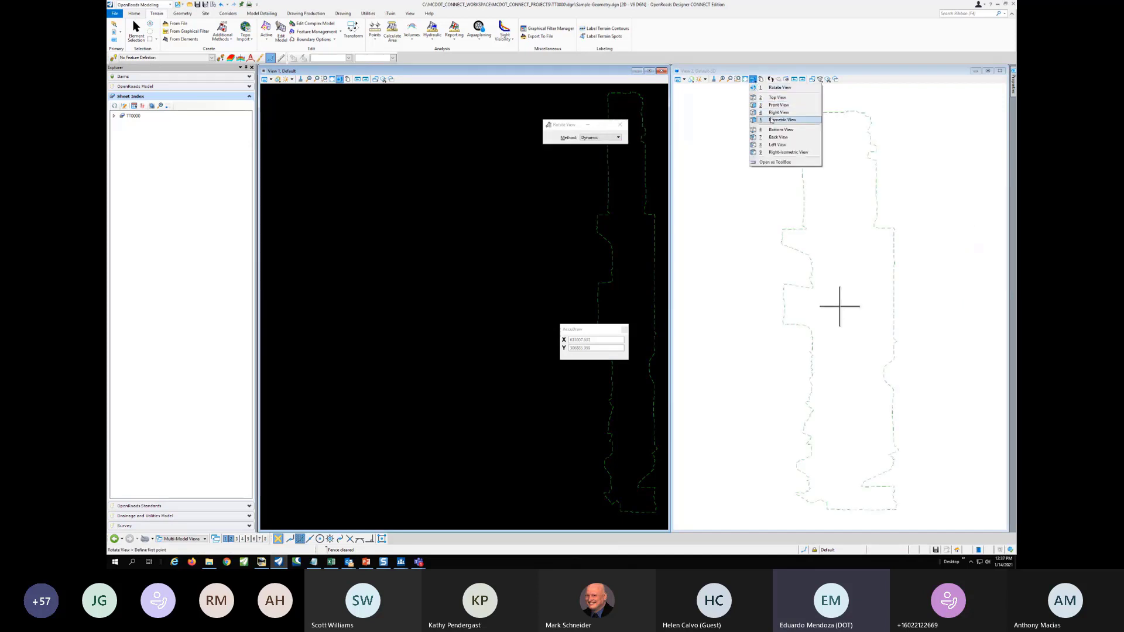
pyautogui.click(782, 119)
pyautogui.moveTo(840, 371)
pyautogui.mouseDown(button='middle')
pyautogui.moveTo(843, 320)
pyautogui.moveTo(818, 304)
pyautogui.mouseUp(button='middle')
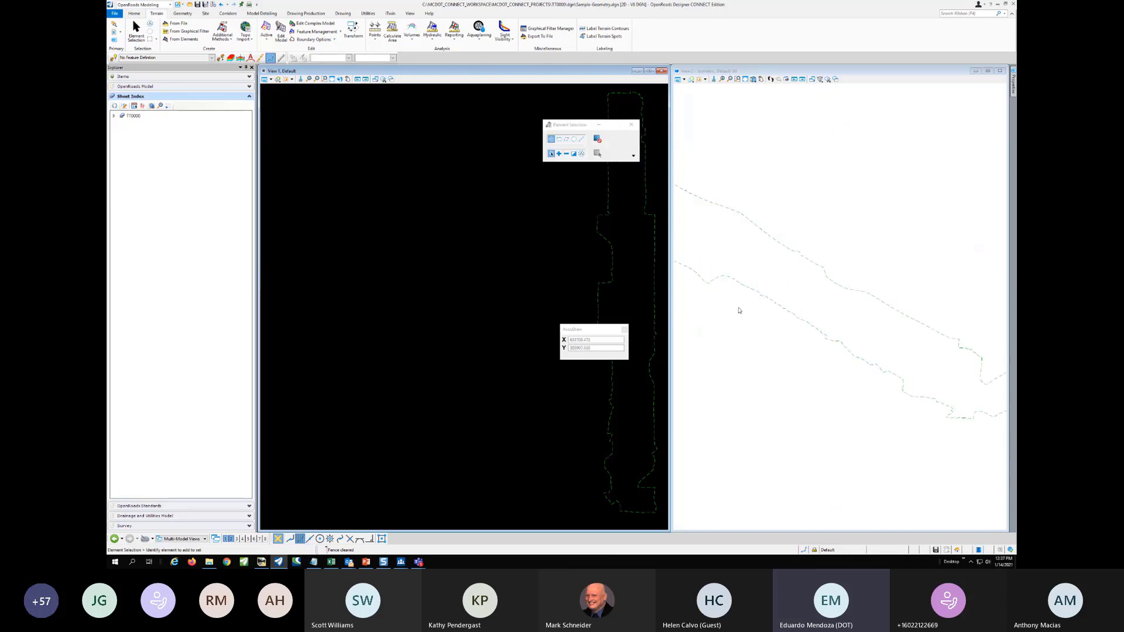
# Turn on use of the active feature definition and set it to CL Construction from the Alignment group
pyautogui.moveTo(519, 317); pyautogui.dragTo(409, 298, button='middle')
pyautogui.moveTo(346, 311); pyautogui.dragTo(343, 311, button='middle')
pyautogui.click(115, 58)
pyautogui.click(212, 58)
pyautogui.click(124, 70)
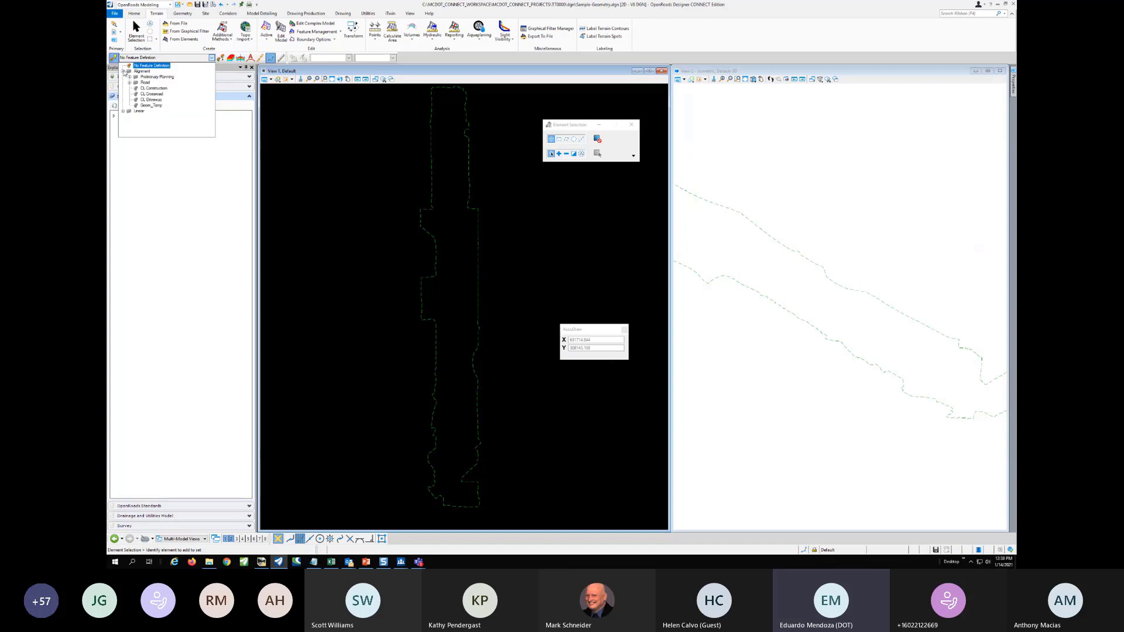
pyautogui.click(153, 88)
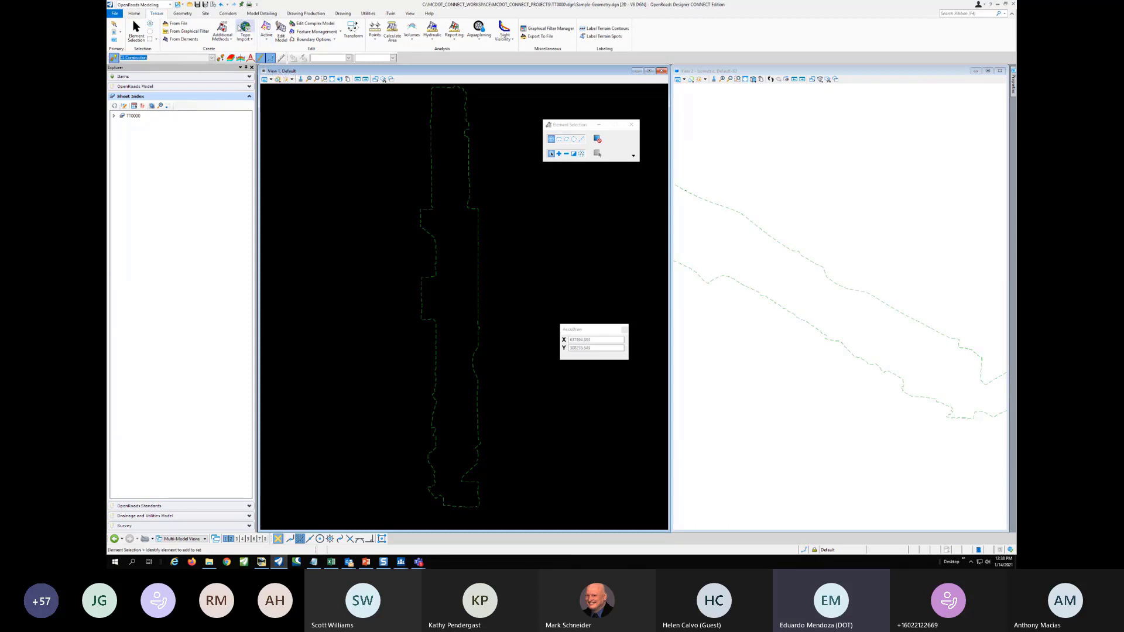
# Draw a horizontal alignment with Complex By PI through five PIs running south to north inside the terrain boundary, using a 500 radius
pyautogui.click(183, 14)
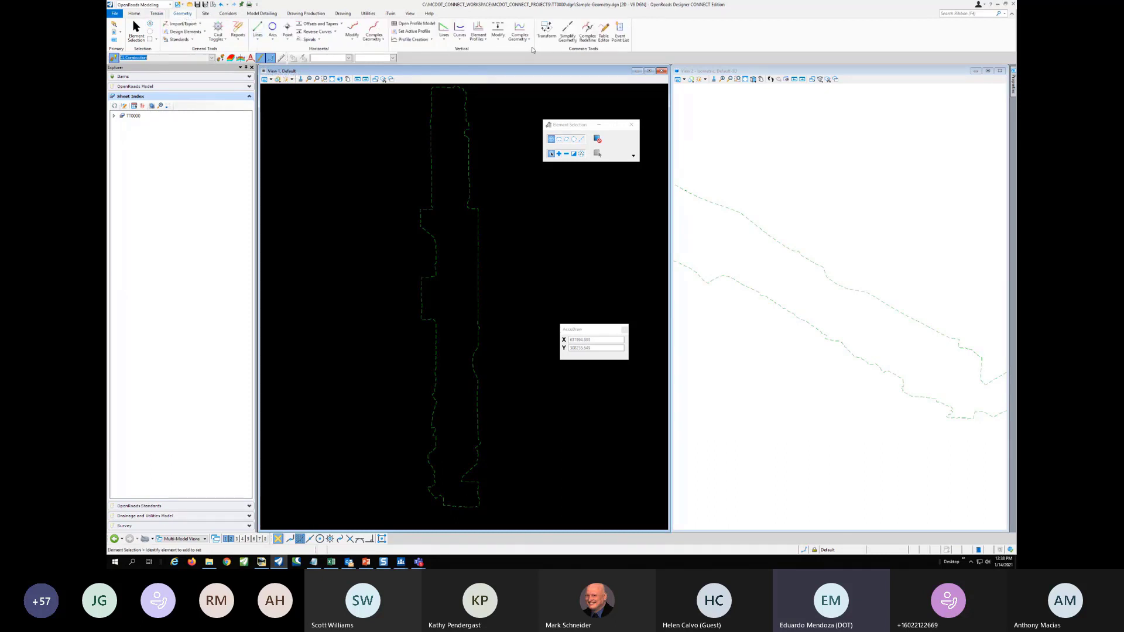
pyautogui.click(374, 34)
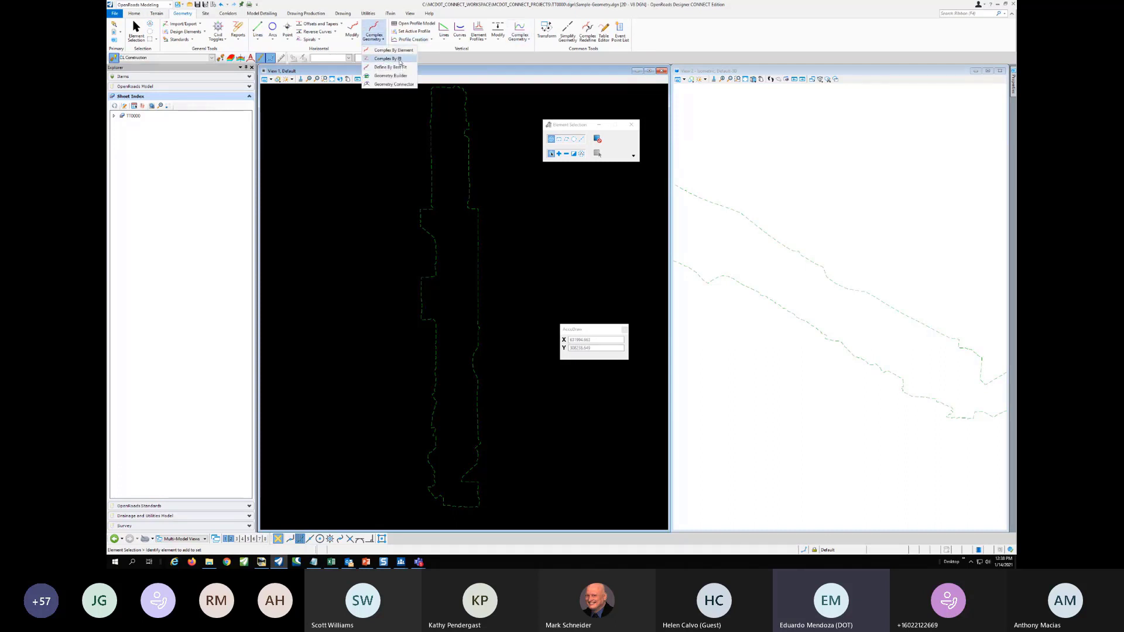
pyautogui.click(390, 59)
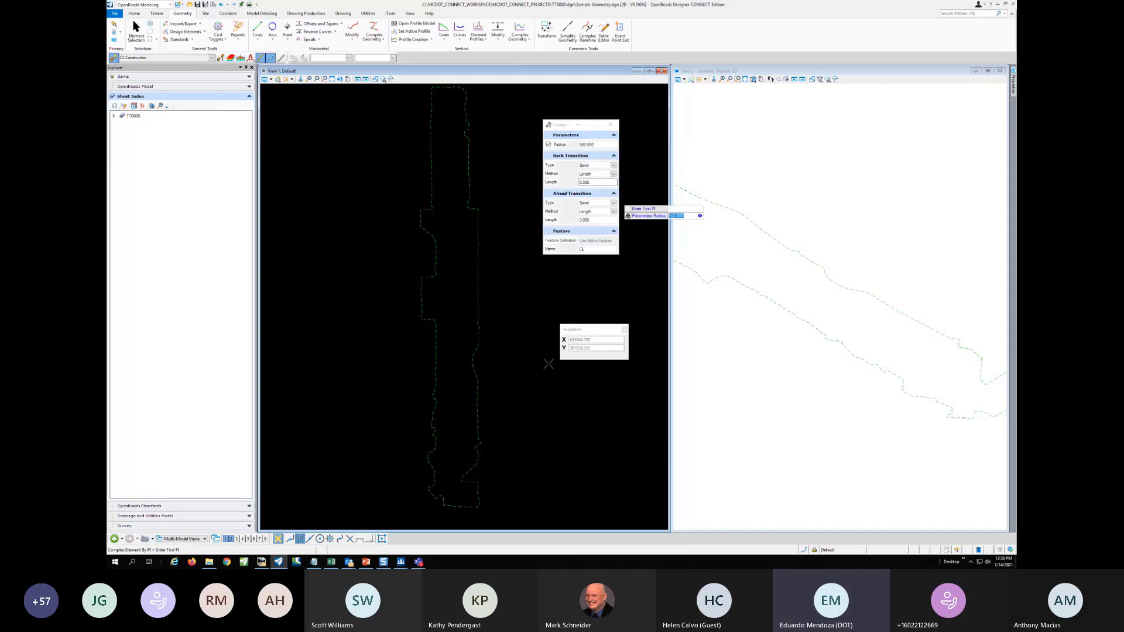
pyautogui.click(449, 475)
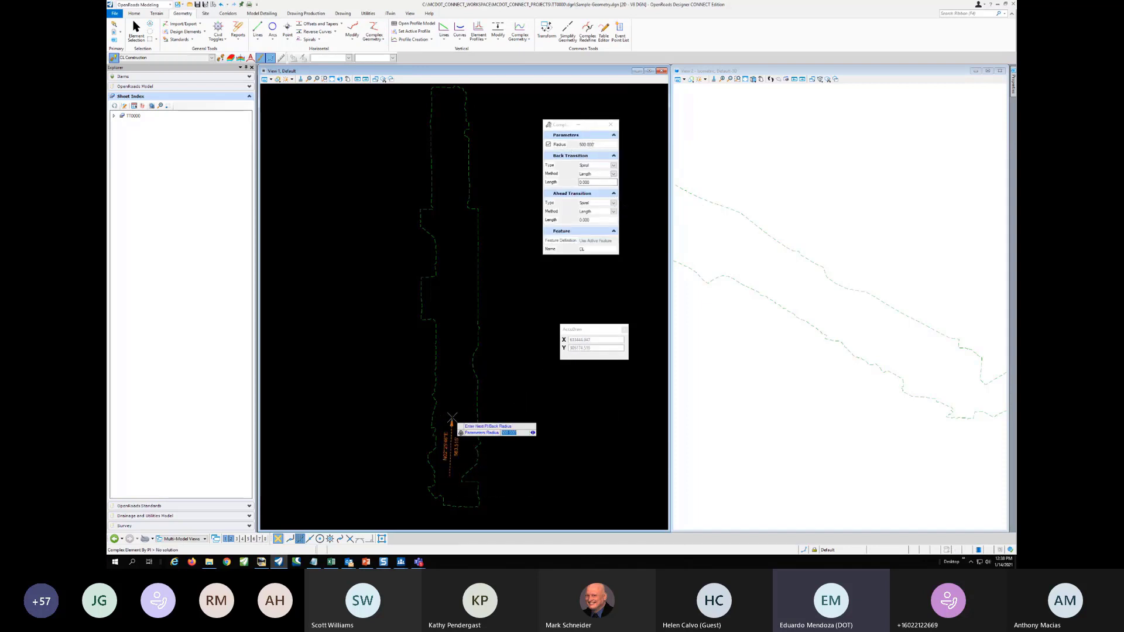
pyautogui.click(461, 419)
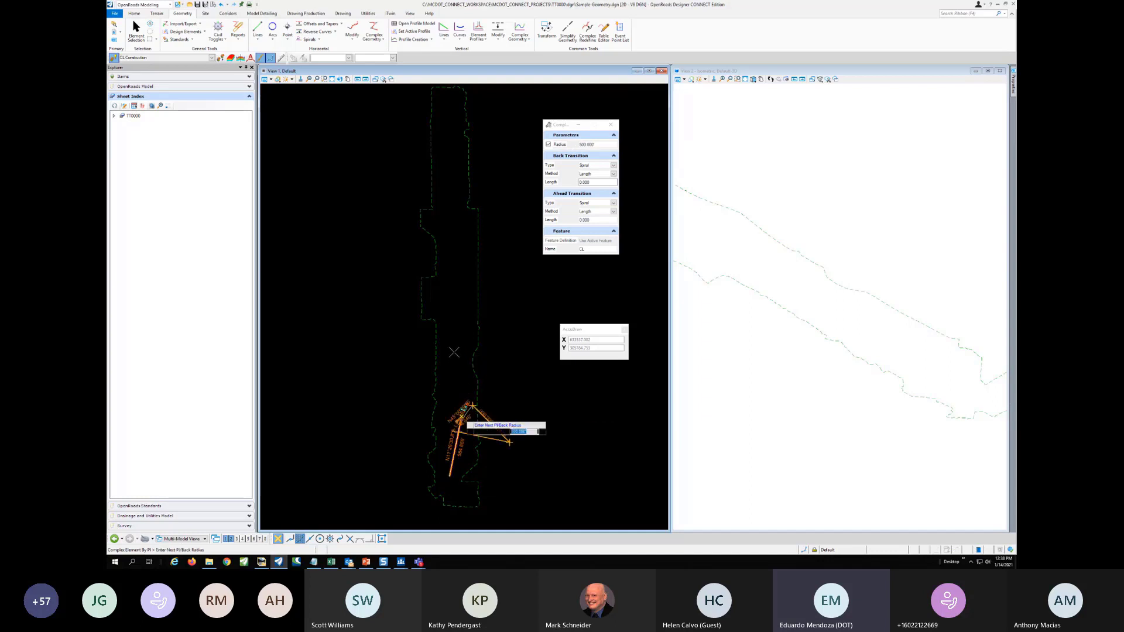
pyautogui.click(451, 344)
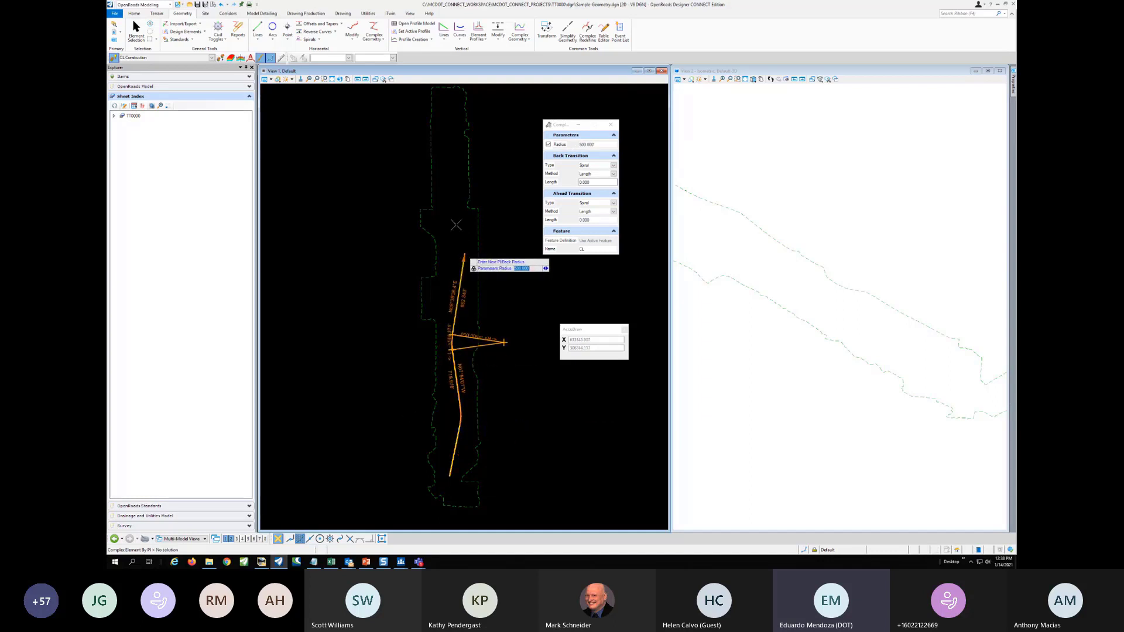
pyautogui.click(465, 264)
pyautogui.click(454, 218)
pyautogui.rightClick(454, 218)
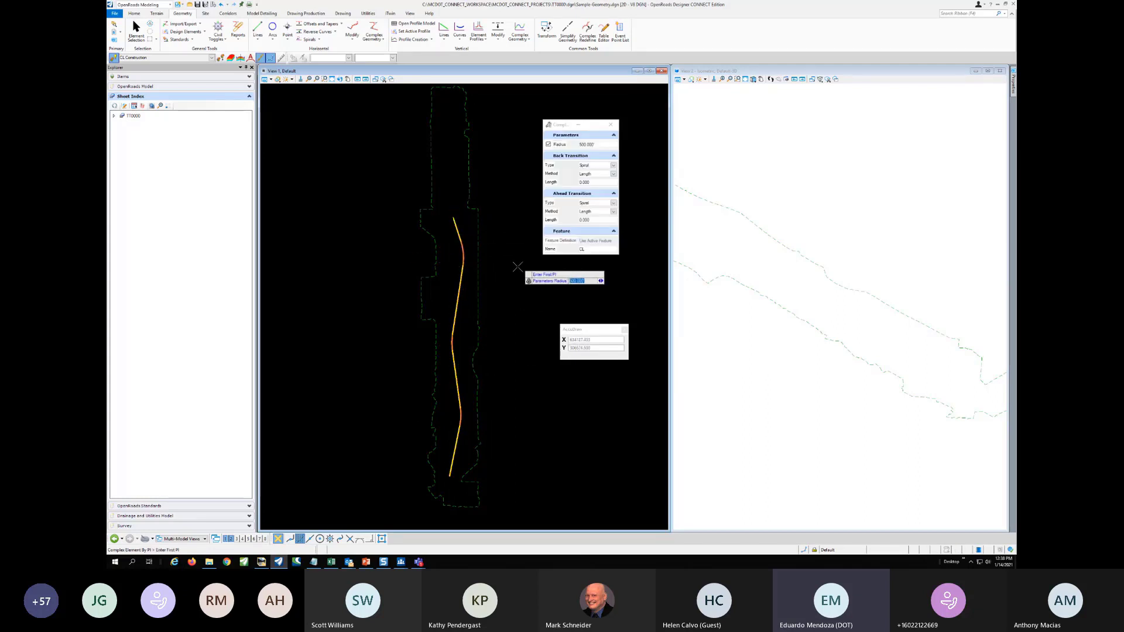
pyautogui.rightClick(489, 161)
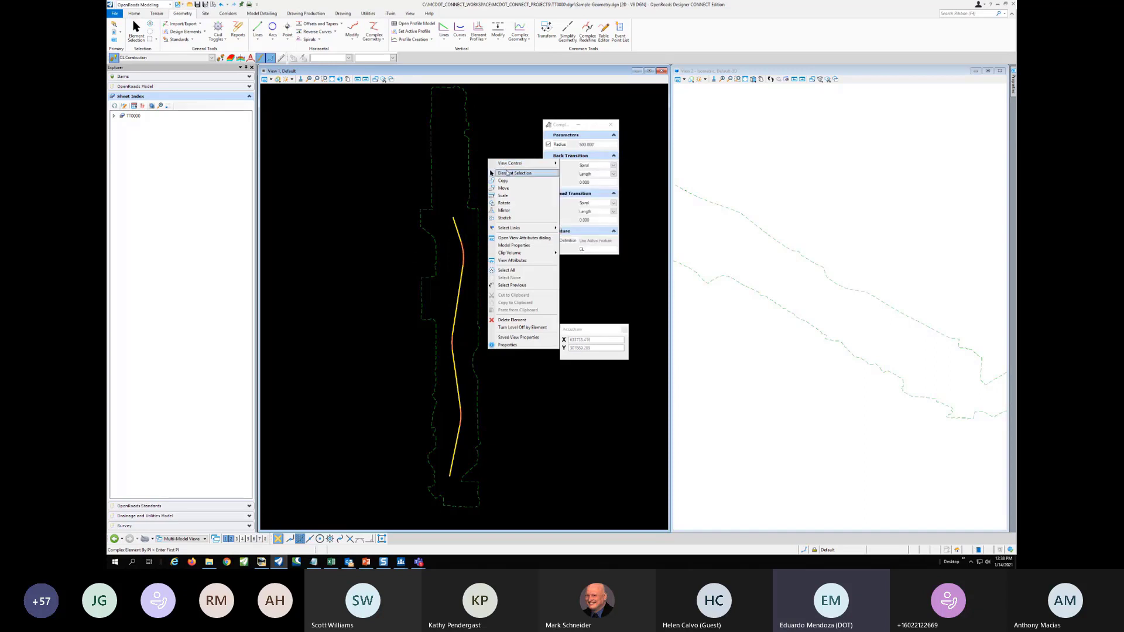
pyautogui.click(507, 173)
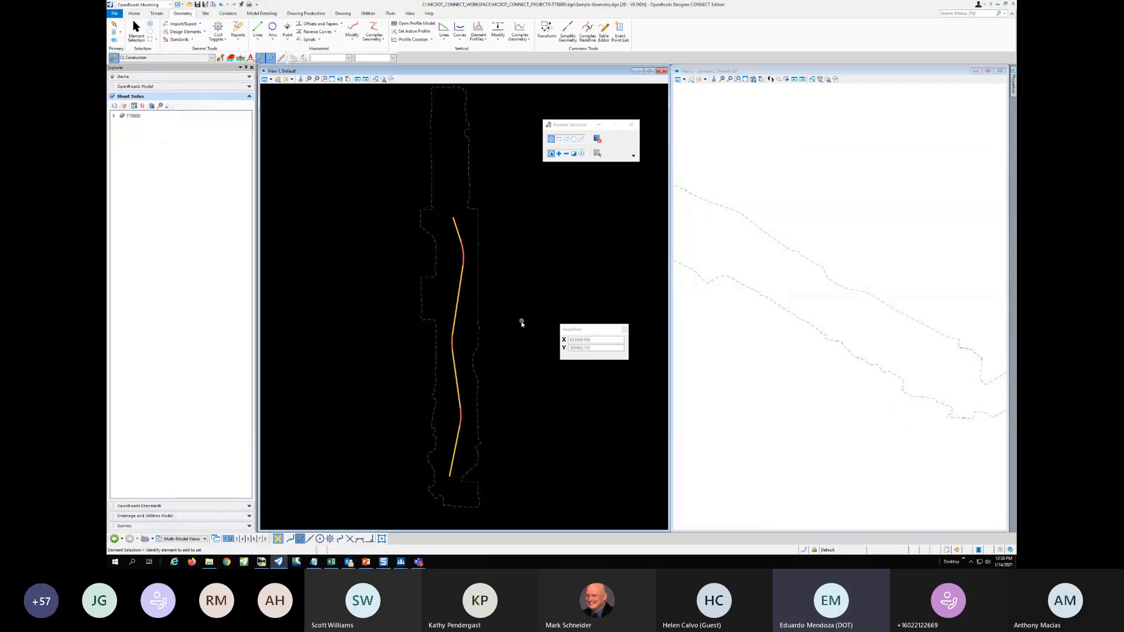
# Annotate the centerline alignment in the plan view with the Element Annotation command
pyautogui.scroll(3, 466, 413)
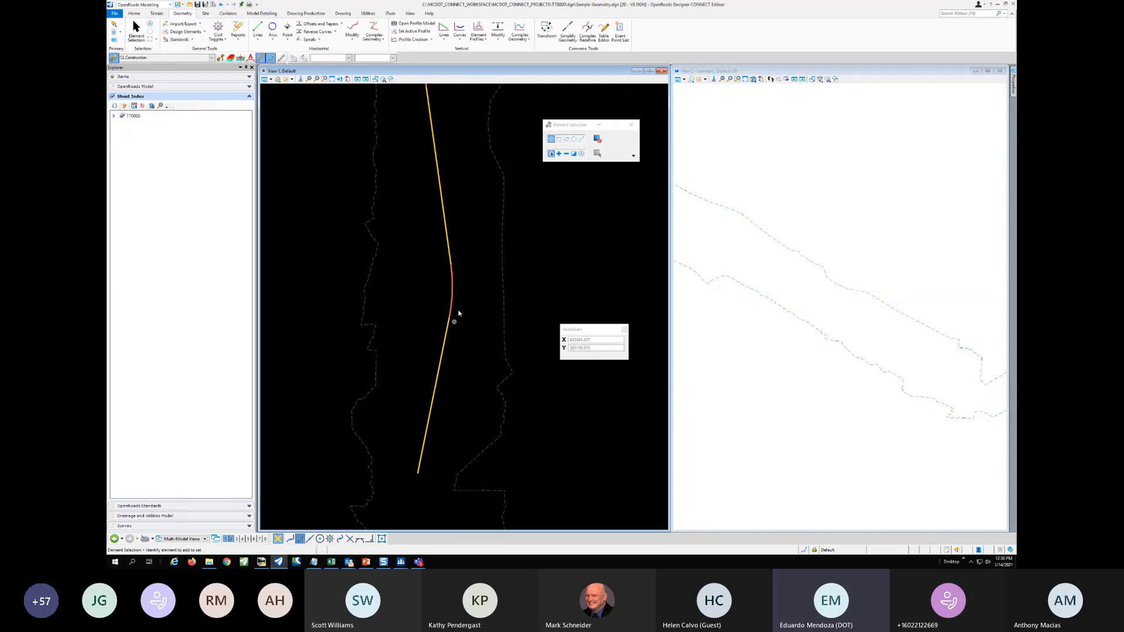
pyautogui.scroll(-3, 463, 372)
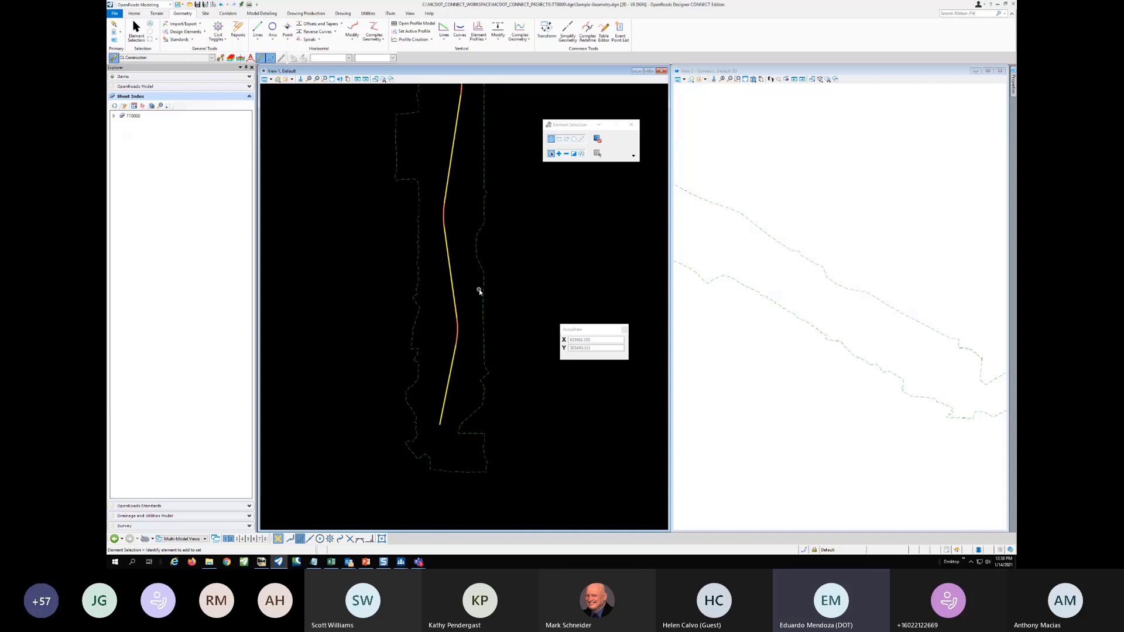
pyautogui.moveTo(480, 292); pyautogui.dragTo(446, 362, button='middle')
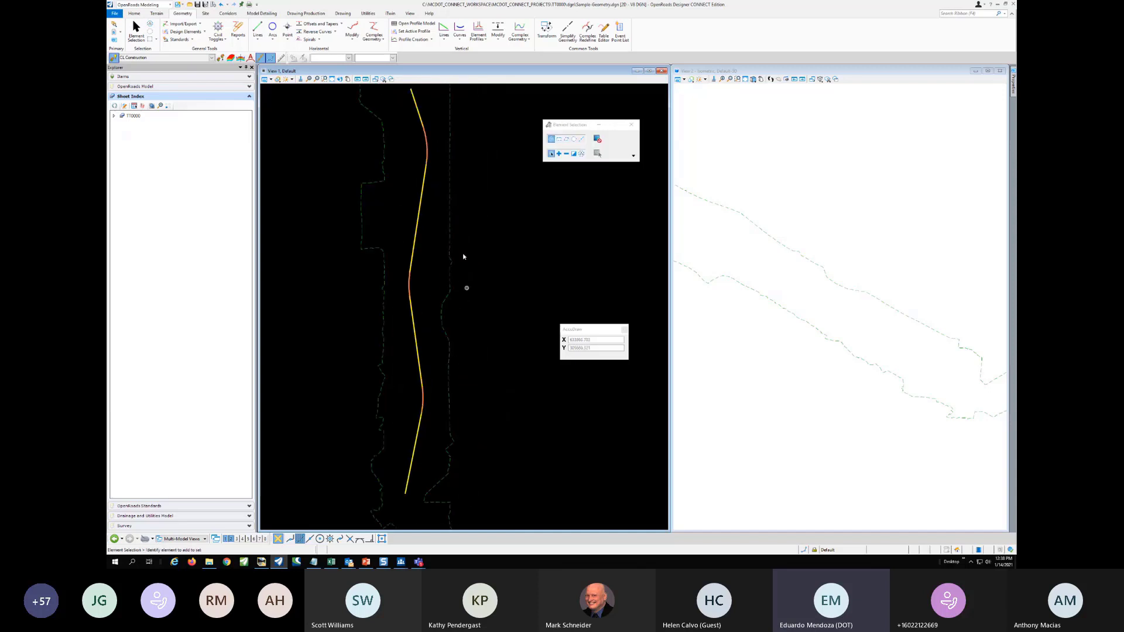
pyautogui.moveTo(482, 372); pyautogui.dragTo(497, 361, button='middle')
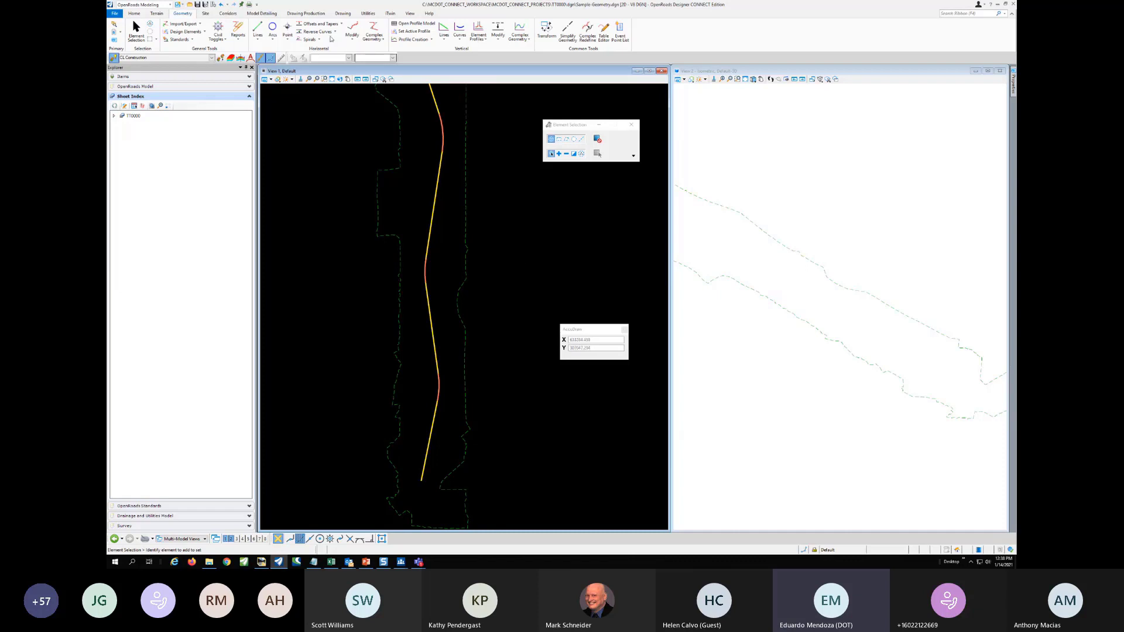
pyautogui.click(306, 13)
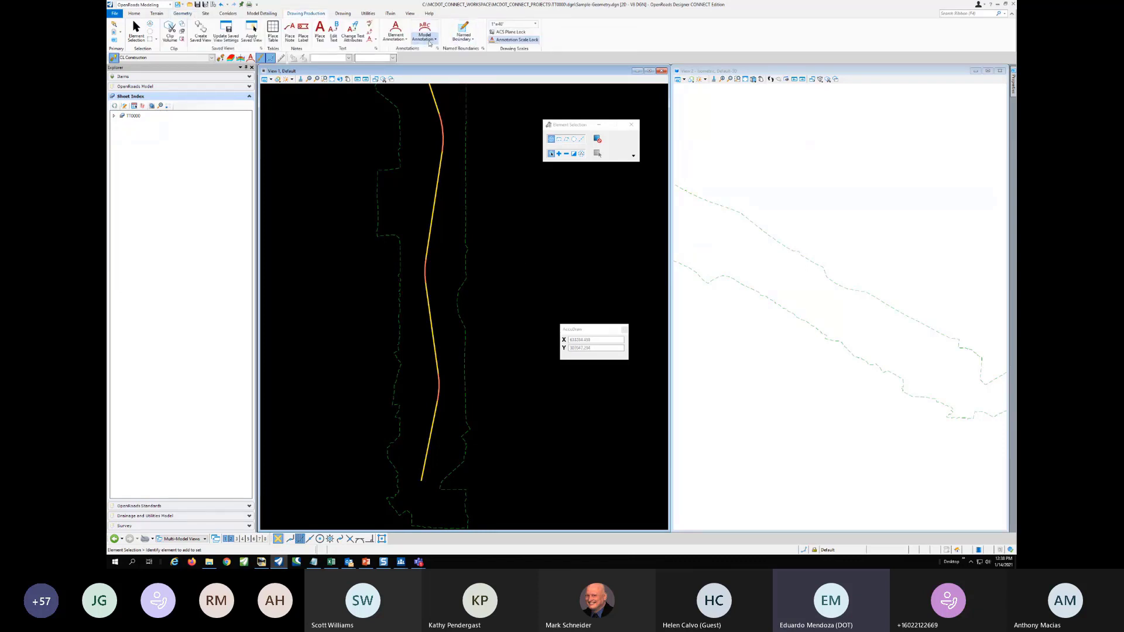
pyautogui.click(395, 30)
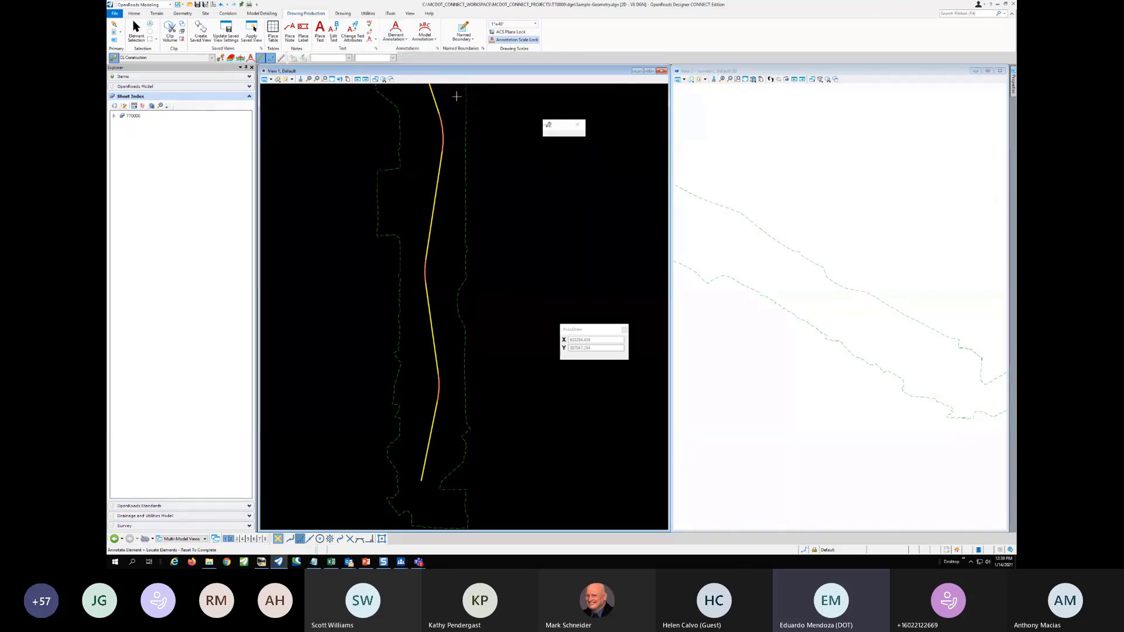
pyautogui.click(431, 316)
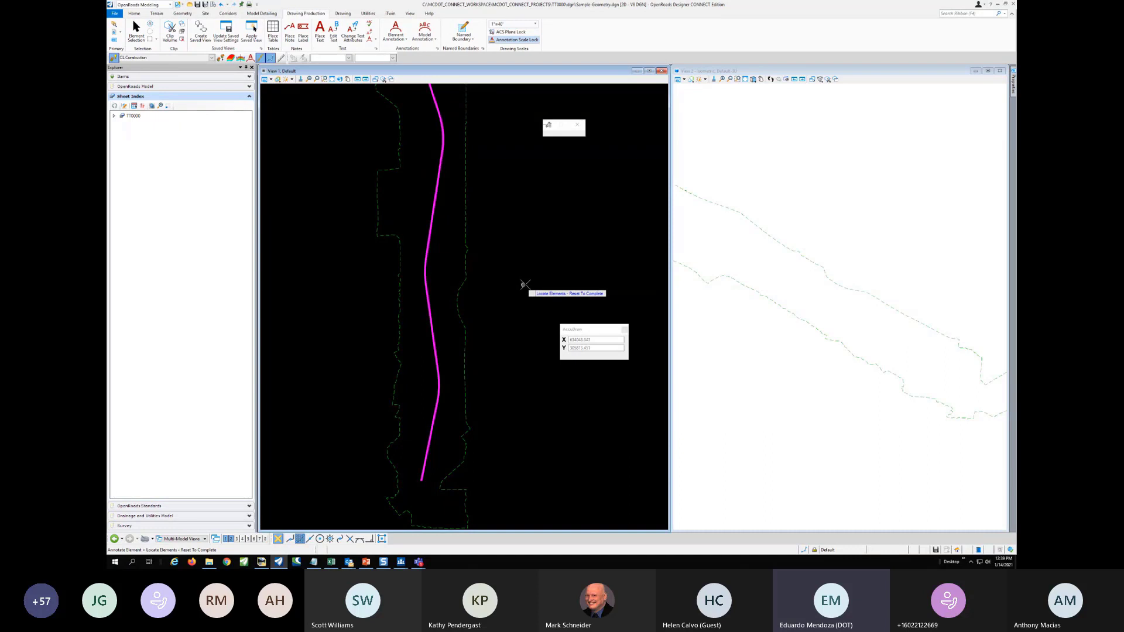
pyautogui.rightClick(524, 285)
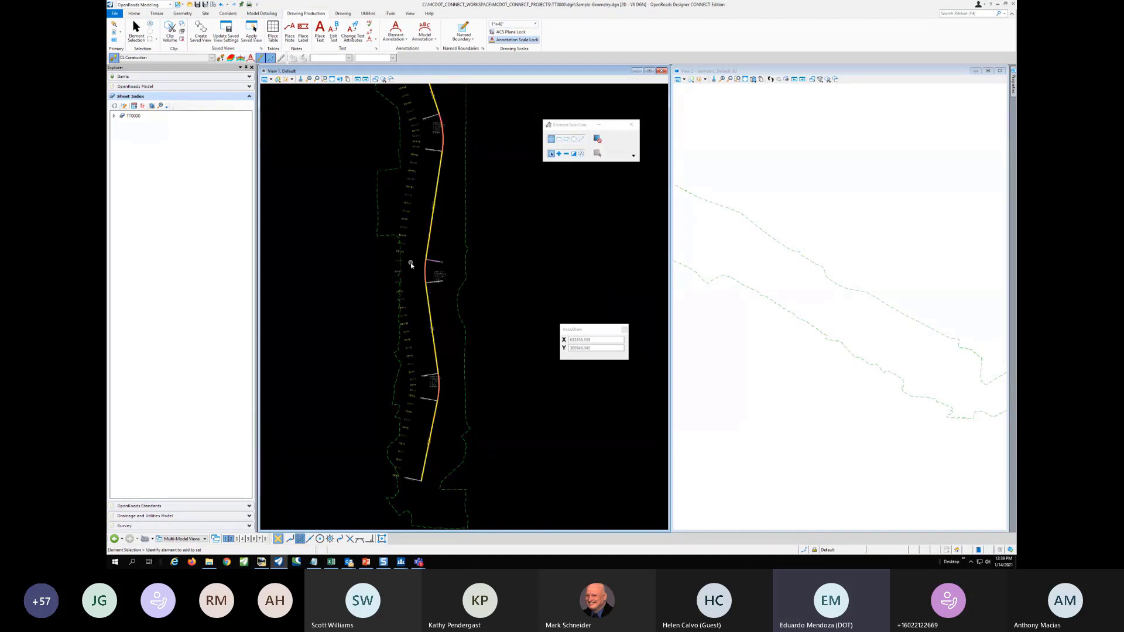
# Turn off all the Draft_Station Ticks and Draft_Station Labels levels in the plan view through Level Display
pyautogui.scroll(5, 426, 428)
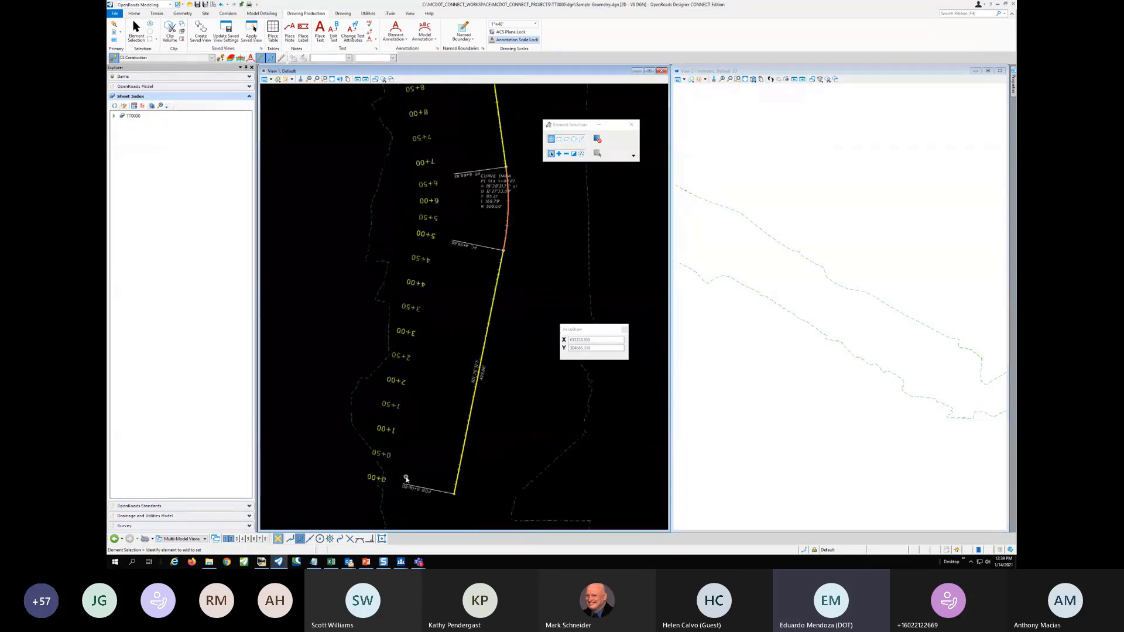
pyautogui.scroll(-2, 449, 338)
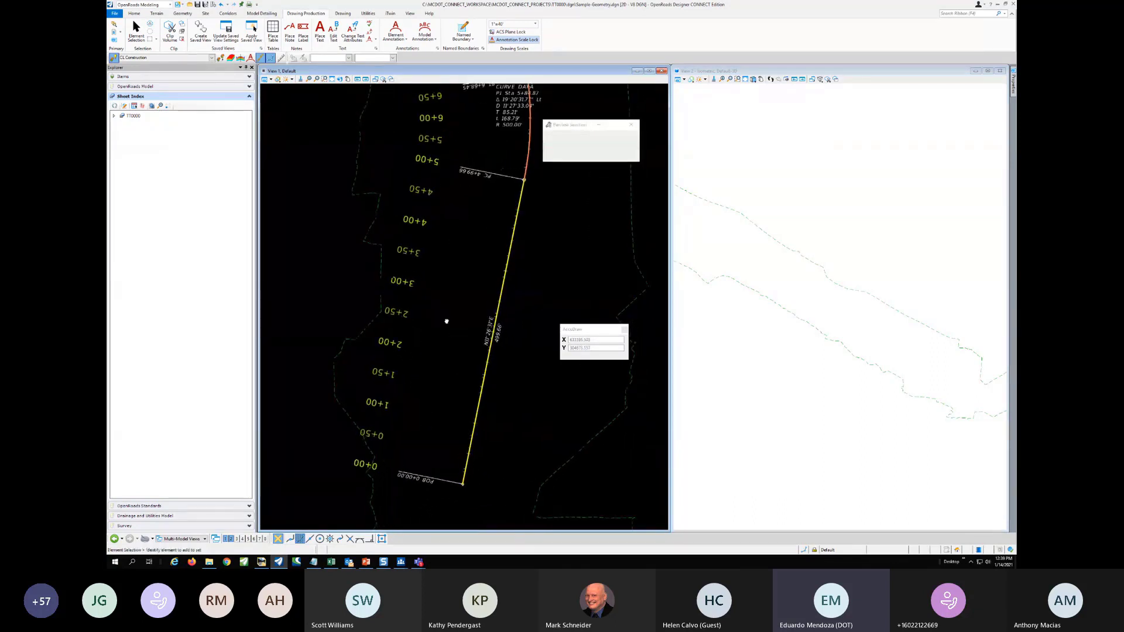
pyautogui.scroll(-1, 454, 271)
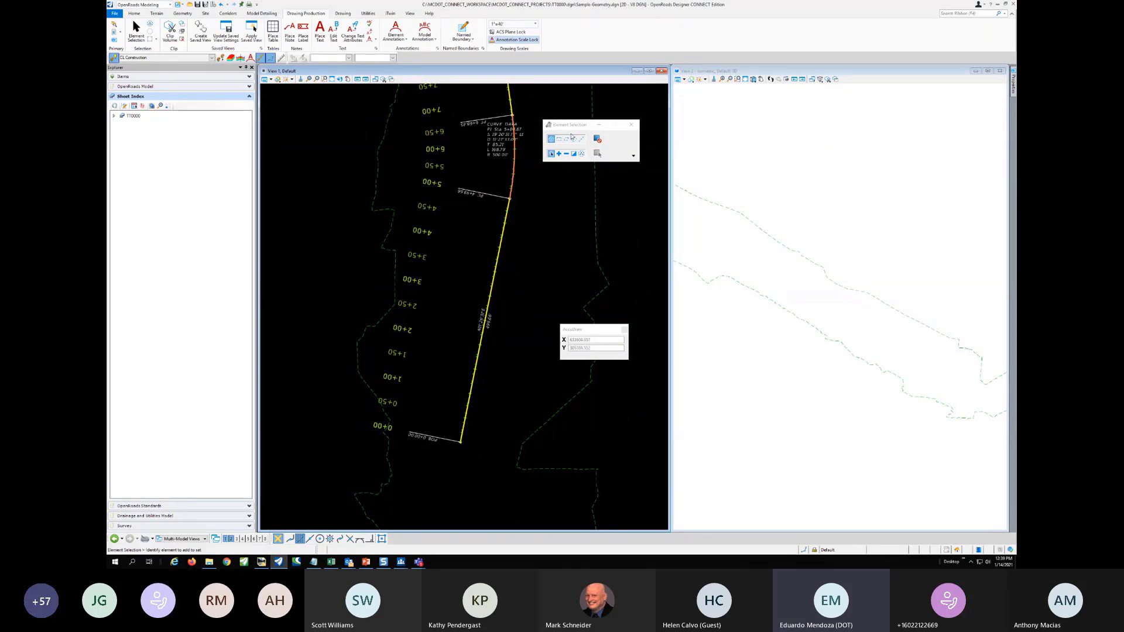
pyautogui.moveTo(573, 130); pyautogui.dragTo(599, 99)
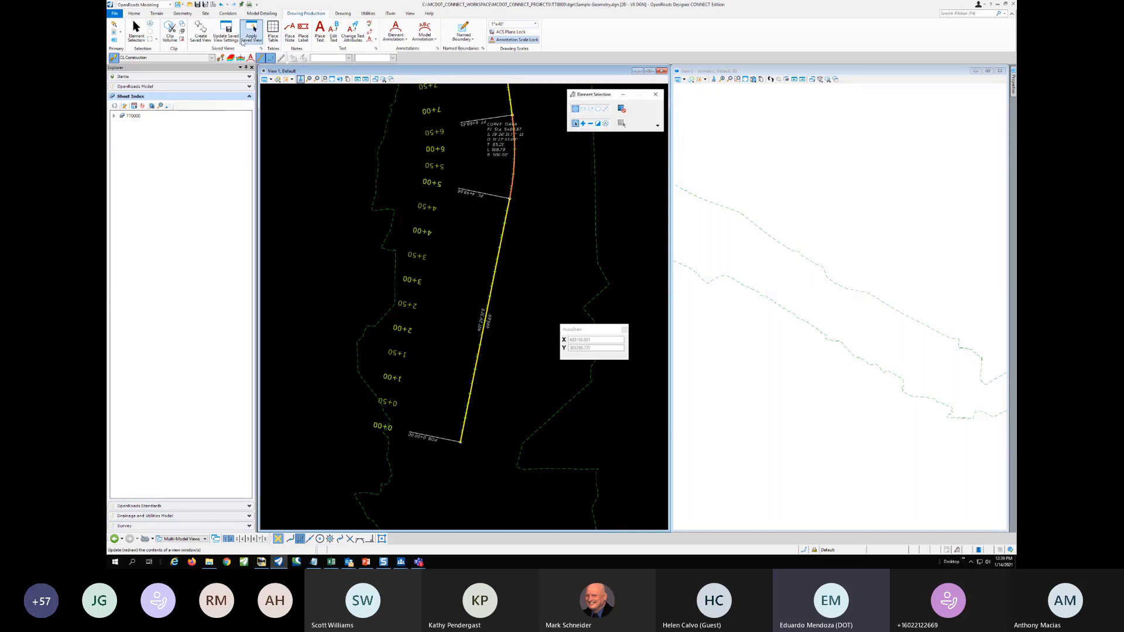
pyautogui.click(134, 13)
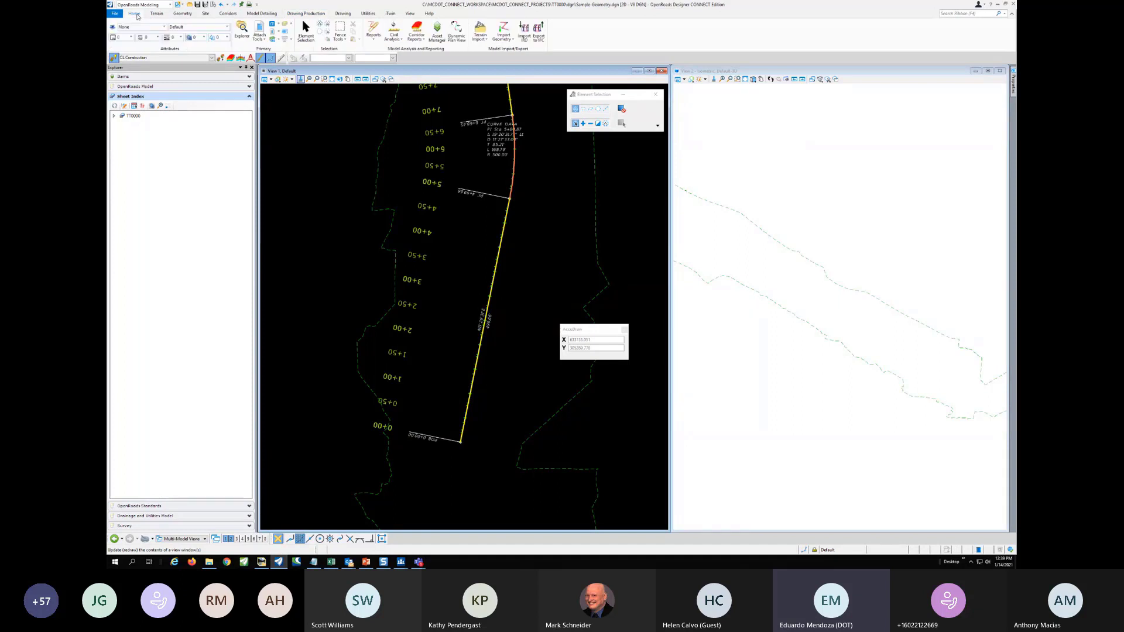
pyautogui.click(288, 25)
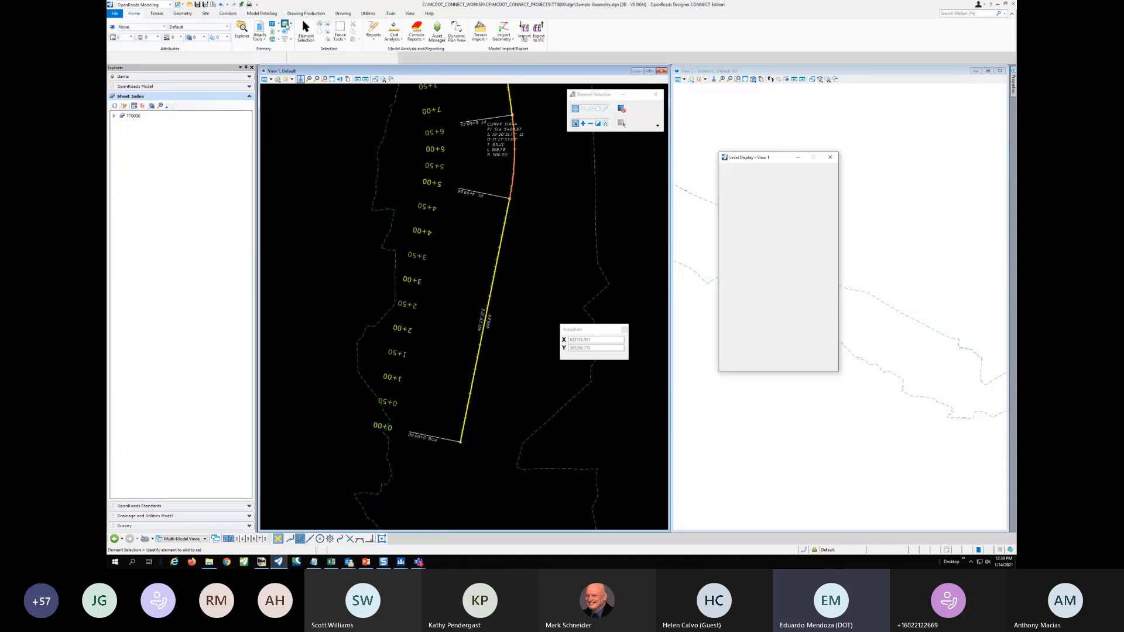
pyautogui.moveTo(781, 158); pyautogui.dragTo(592, 178)
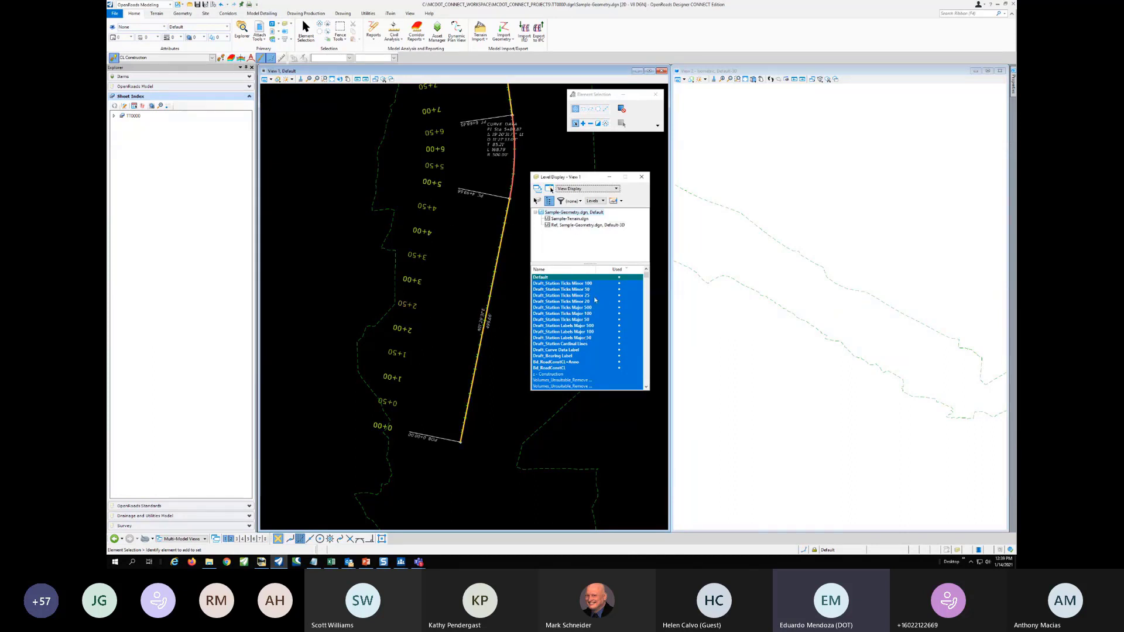
pyautogui.moveTo(578, 285); pyautogui.dragTo(573, 339)
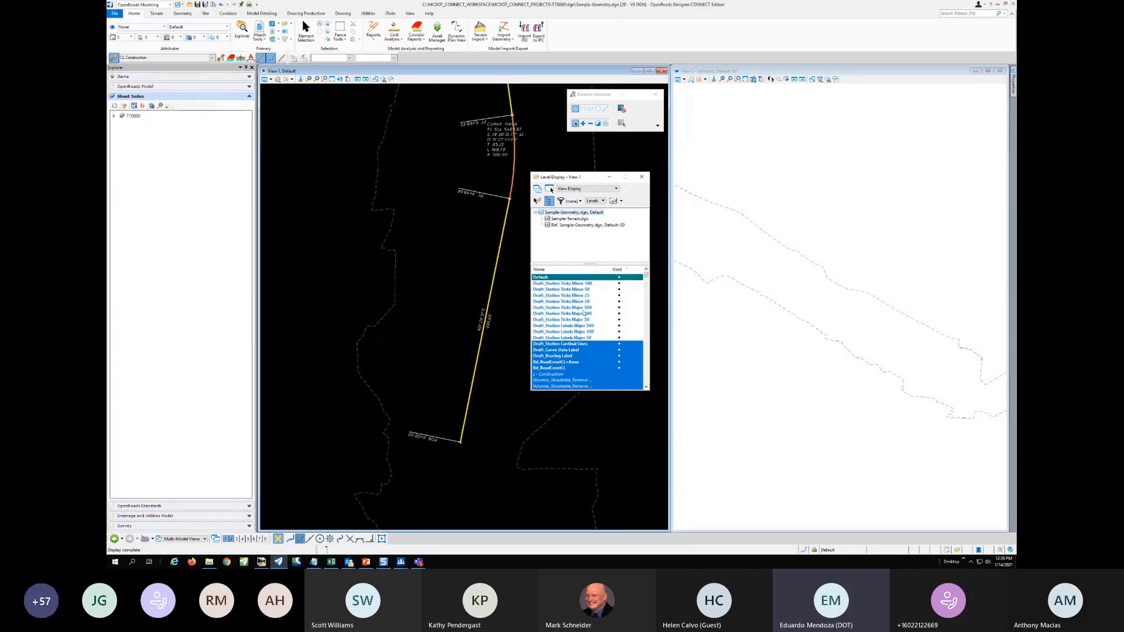
# Turn on the levels Draft_Station Ticks Major 500, Labels Major 500 and Ticks Minor 50, and close Level Display
pyautogui.click(582, 308)
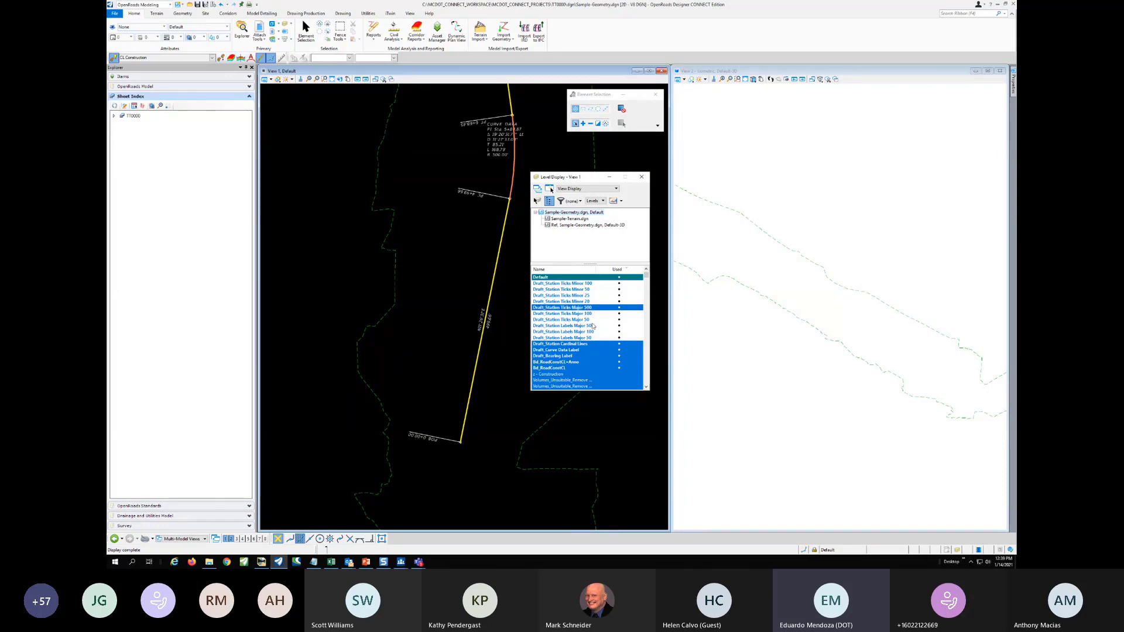
pyautogui.click(586, 326)
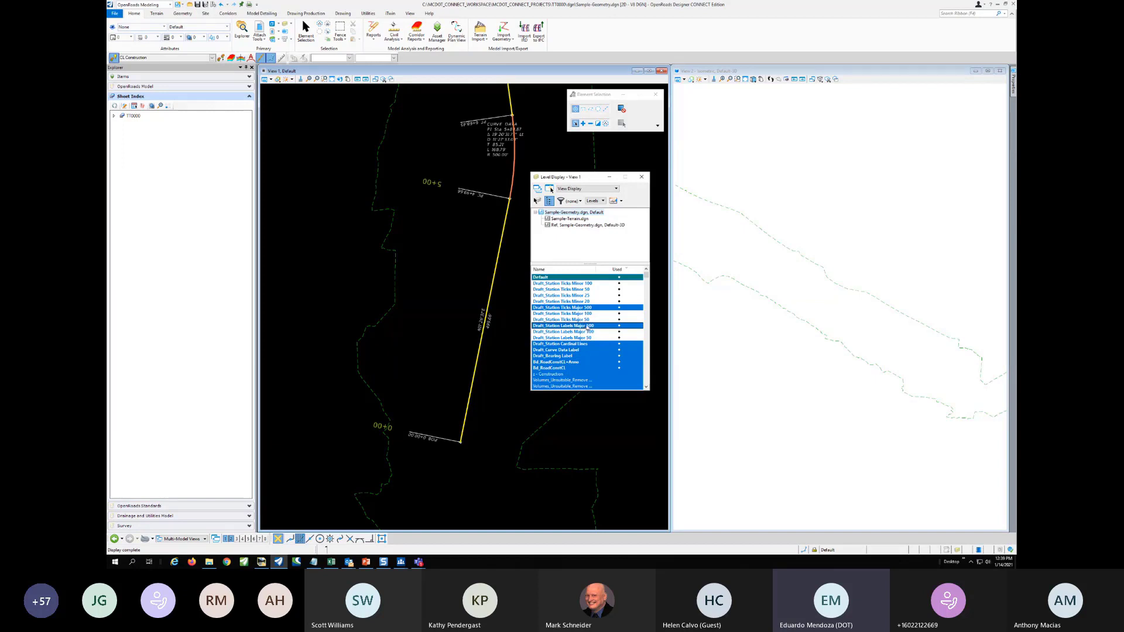
pyautogui.click(581, 290)
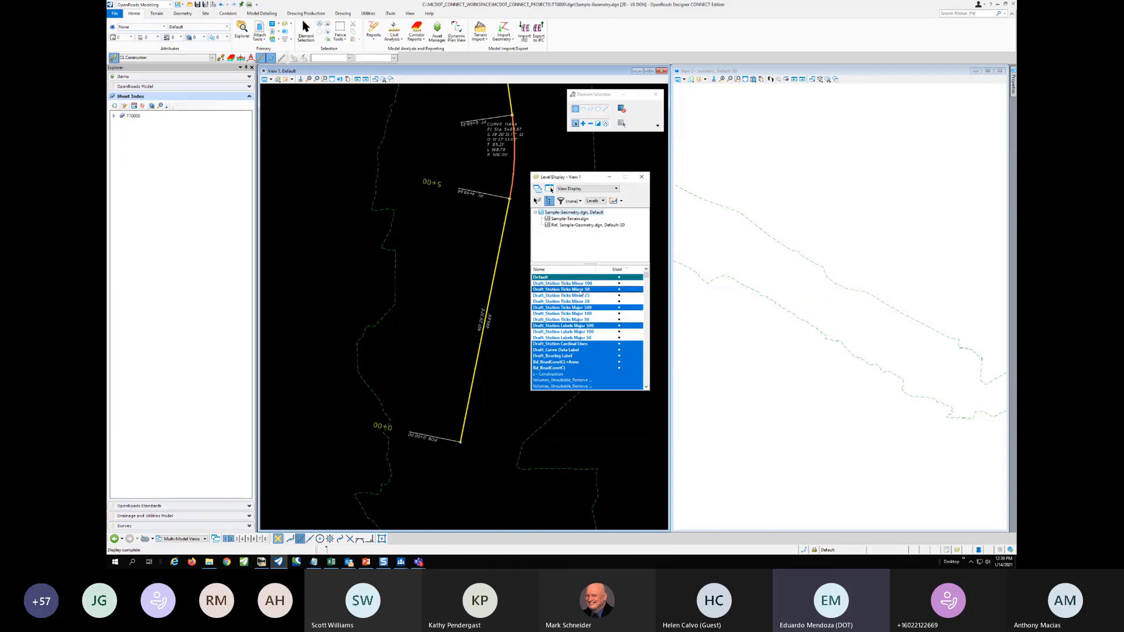
pyautogui.scroll(-4, 447, 265)
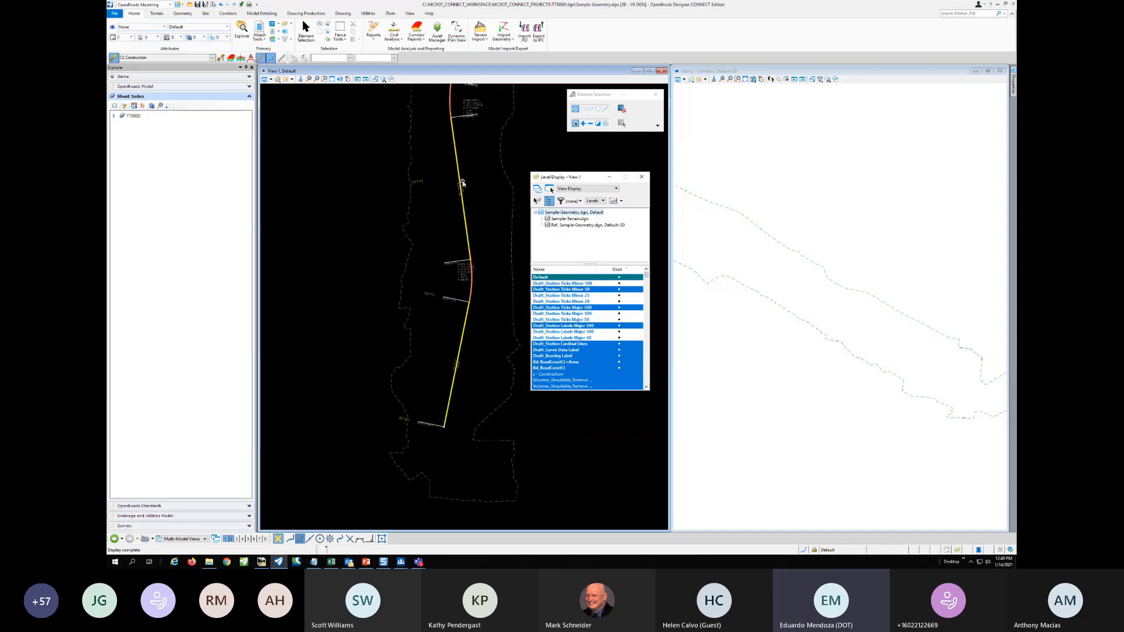
pyautogui.scroll(4, 462, 184)
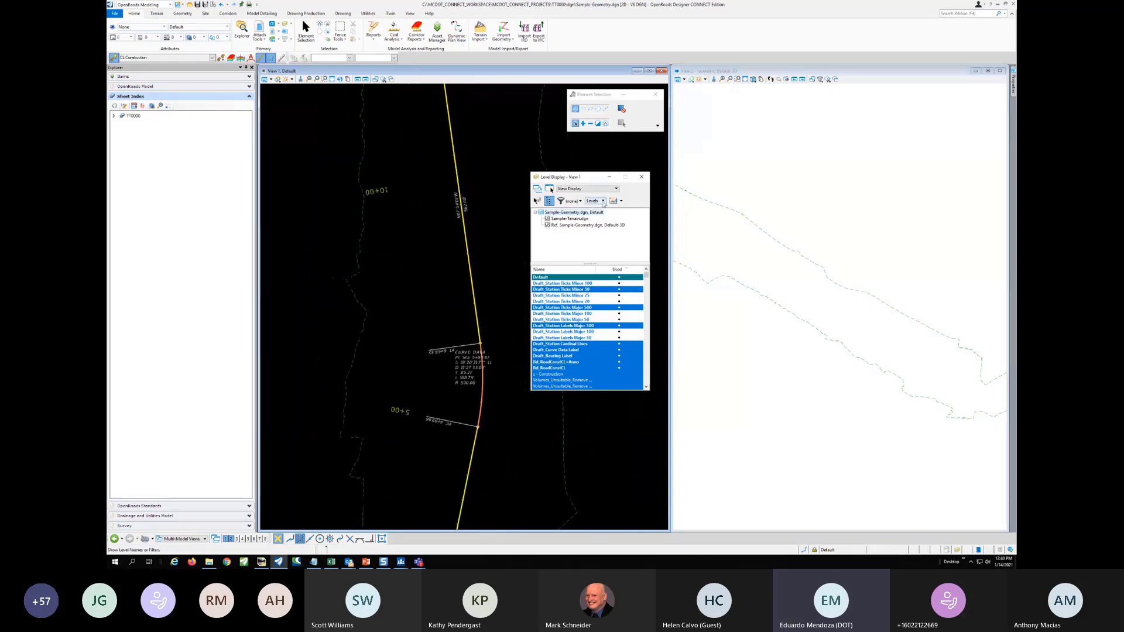
pyautogui.click(641, 177)
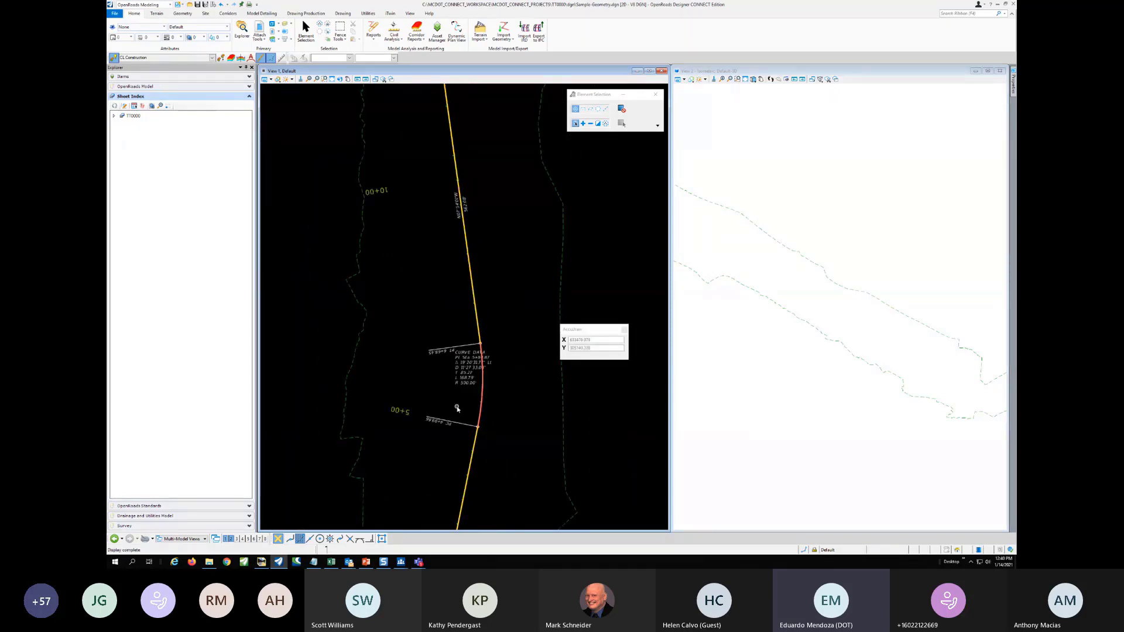
# Rotate the plan view dynamically around the alignment's southern curve to demonstrate how the curve data annotation reads
pyautogui.scroll(3, 468, 413)
pyautogui.scroll(1, 472, 309)
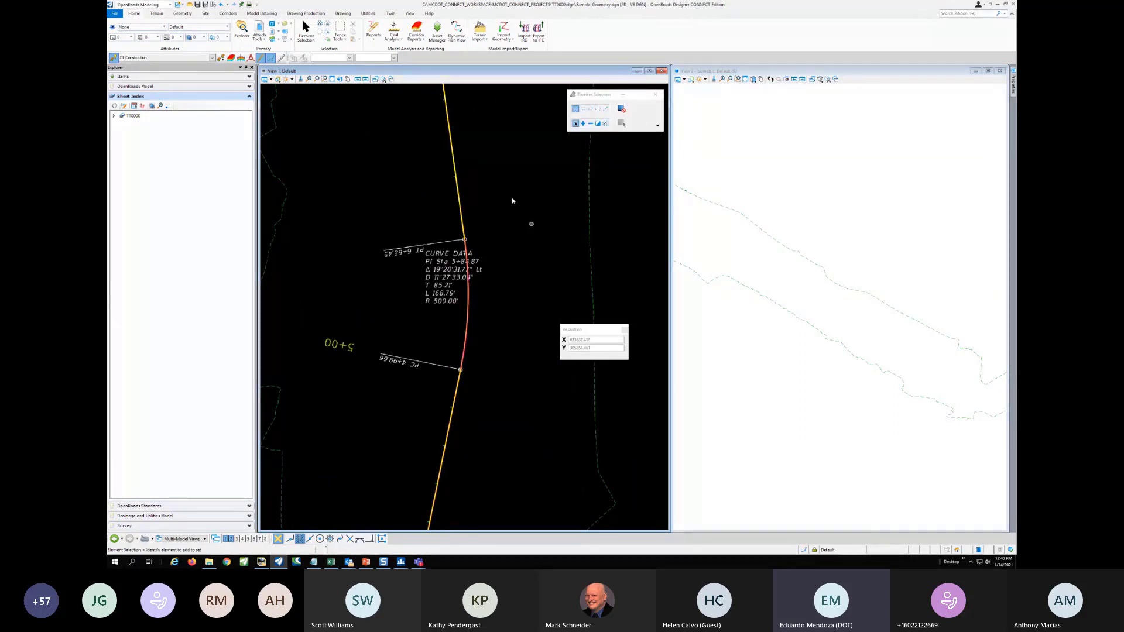
pyautogui.click(340, 79)
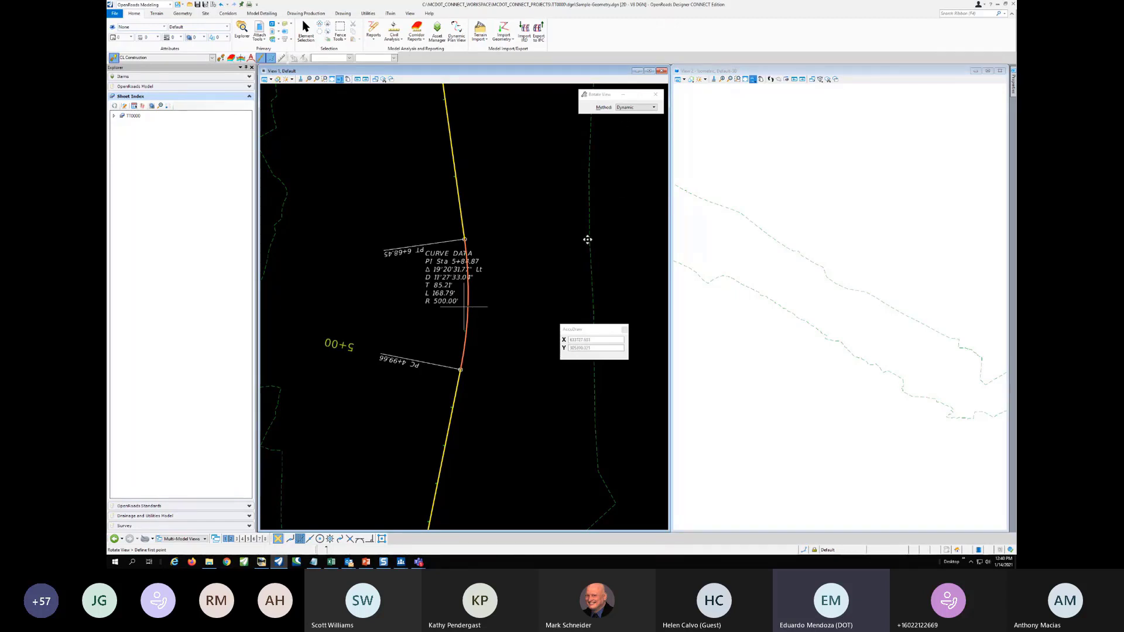
pyautogui.click(459, 452)
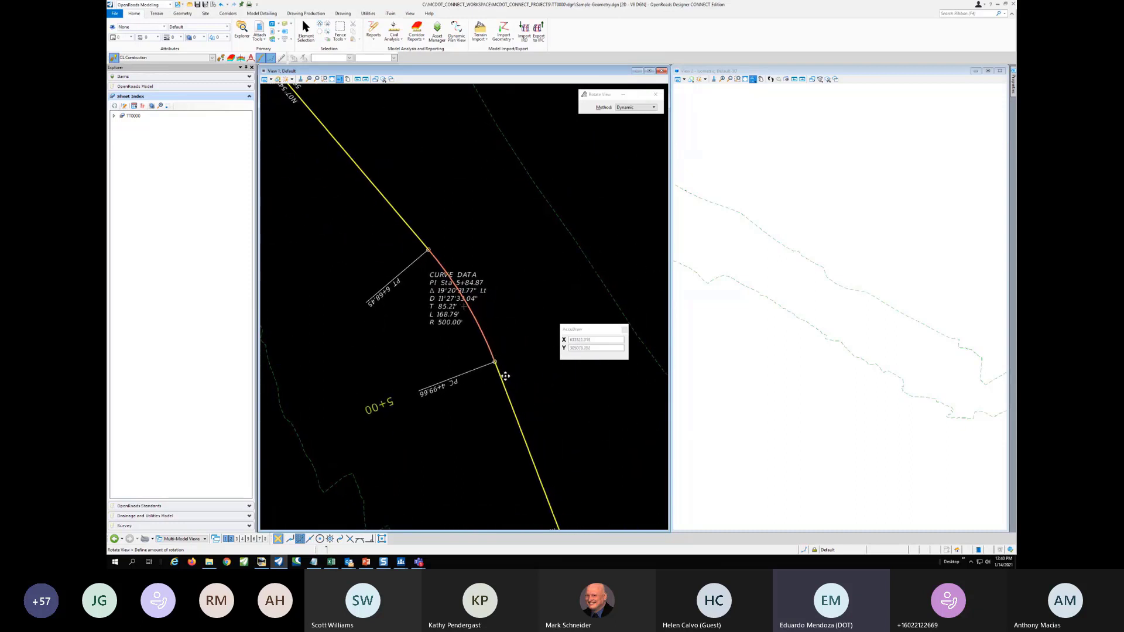
pyautogui.click(505, 376)
pyautogui.rightClick(491, 200)
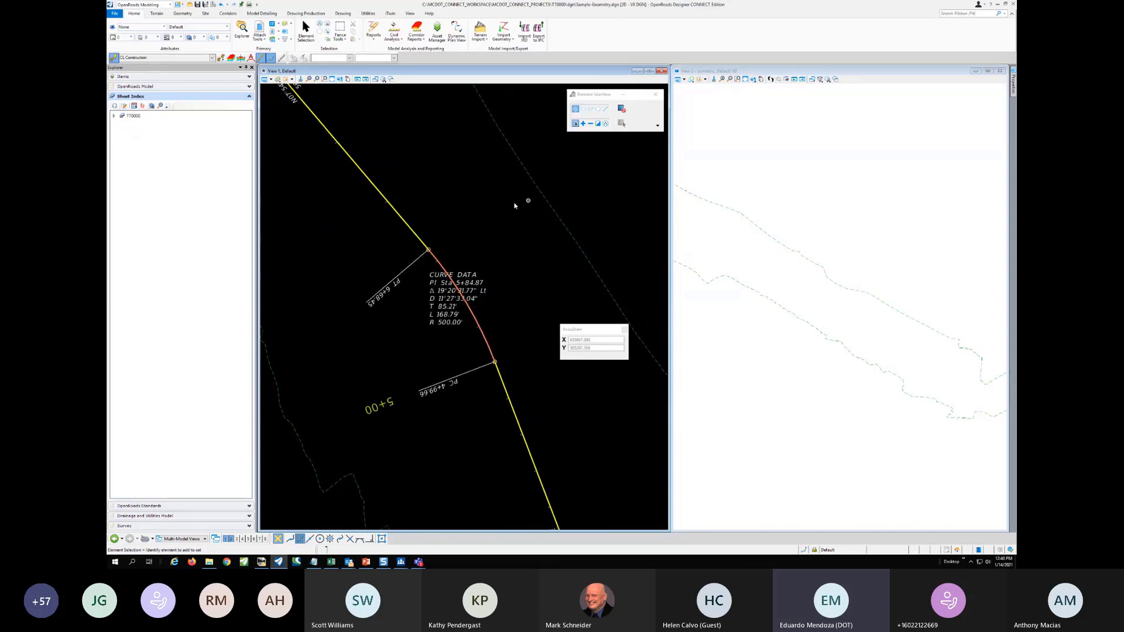
# Reset the plan view rotation with the Unrotated method and return to Element Selection
pyautogui.click(340, 79)
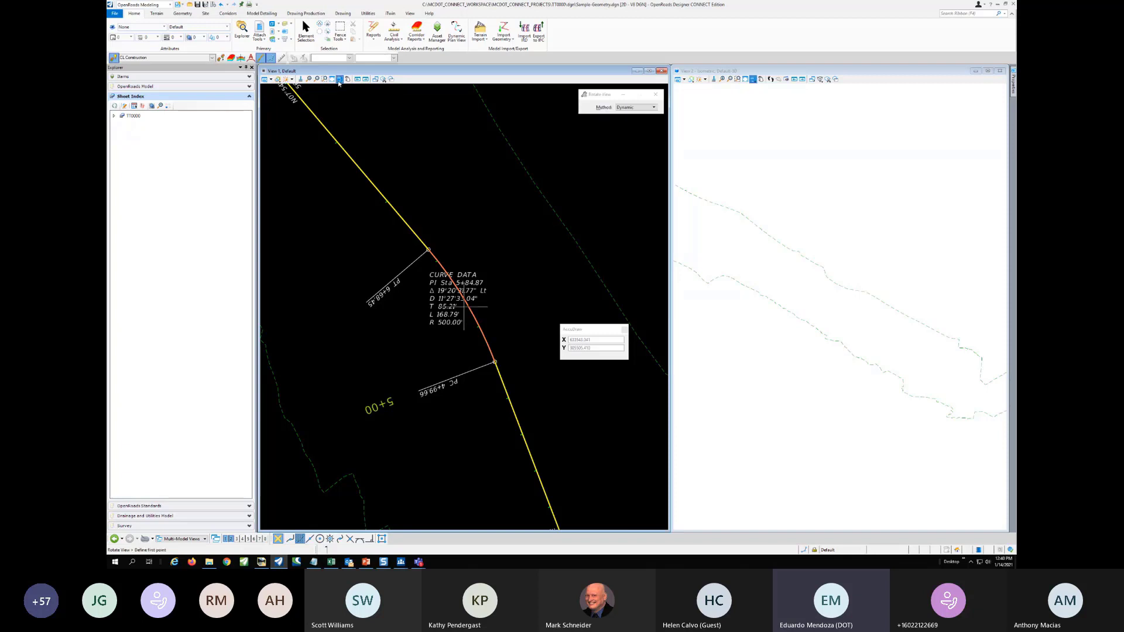
pyautogui.click(625, 109)
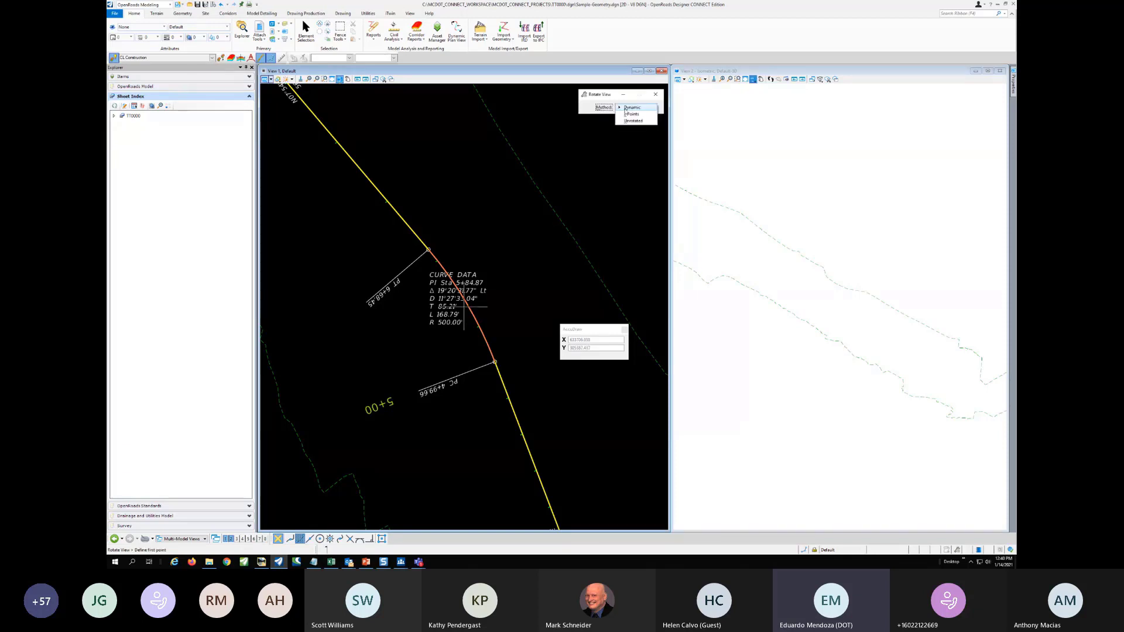
pyautogui.click(633, 120)
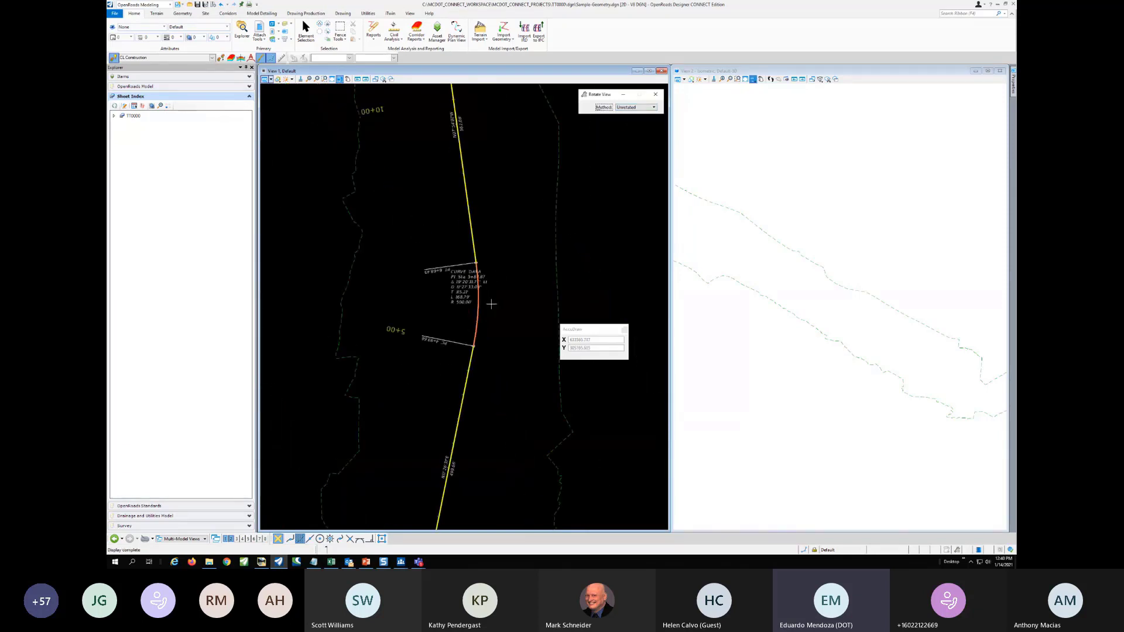
pyautogui.click(491, 304)
pyautogui.rightClick(378, 239)
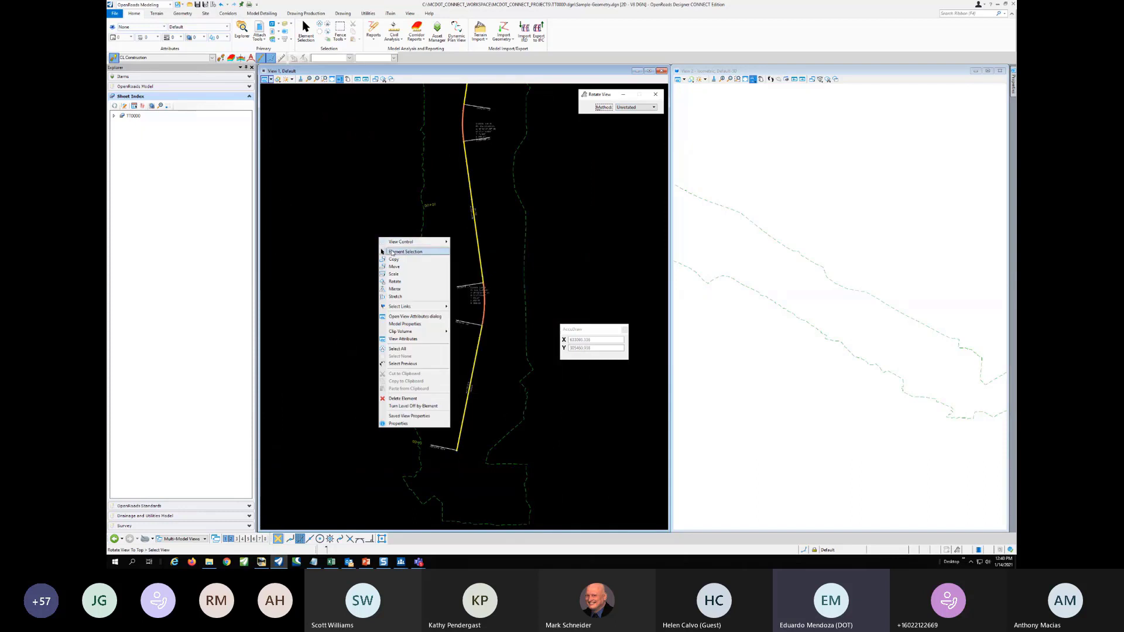
pyautogui.click(391, 253)
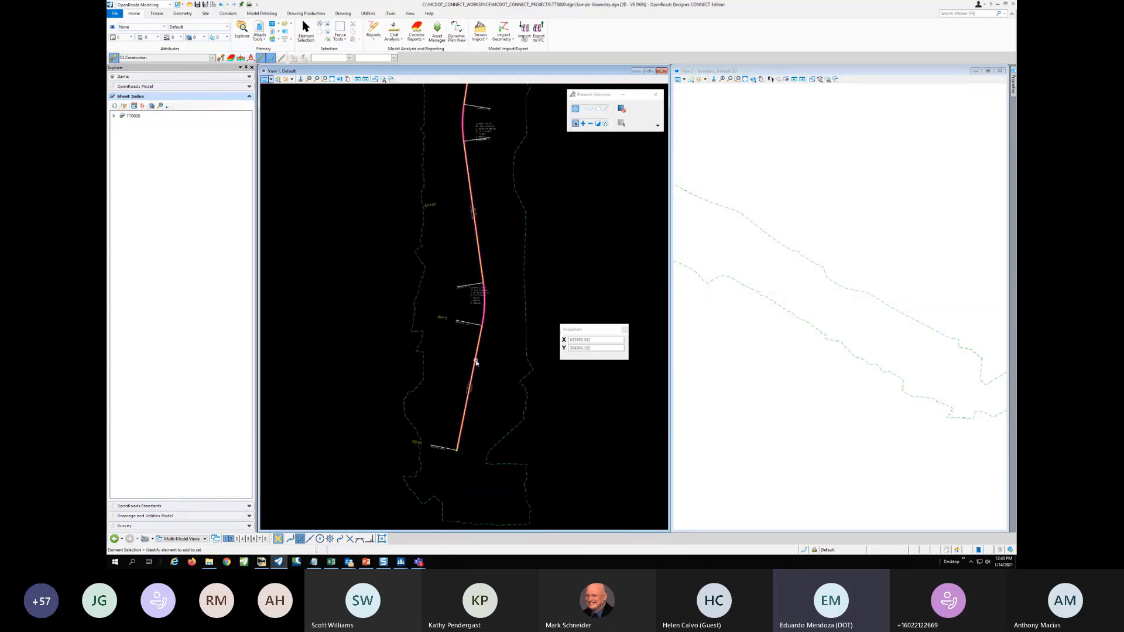
# Open the profile model of the centerline alignment in a newly opened view
pyautogui.click(476, 362)
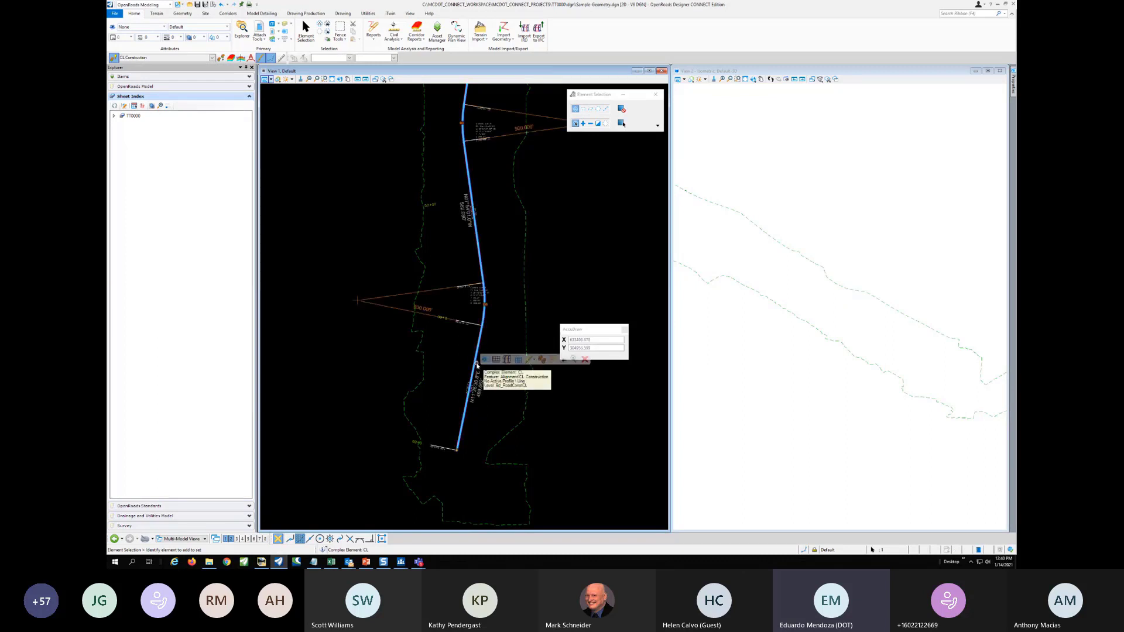
pyautogui.click(496, 360)
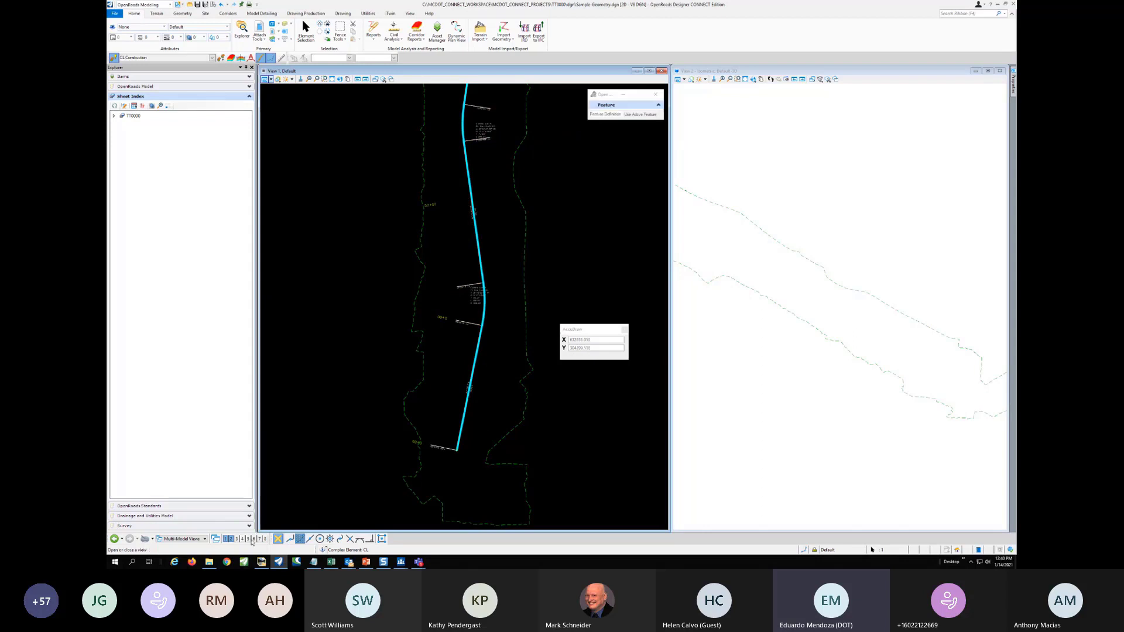
pyautogui.click(243, 539)
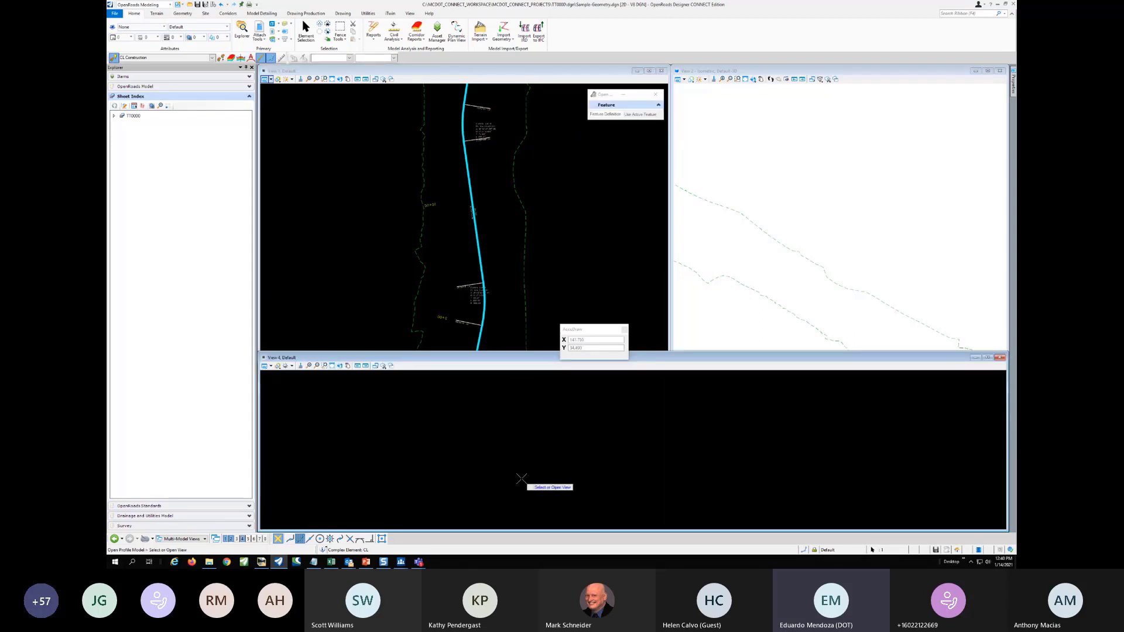
pyautogui.click(521, 479)
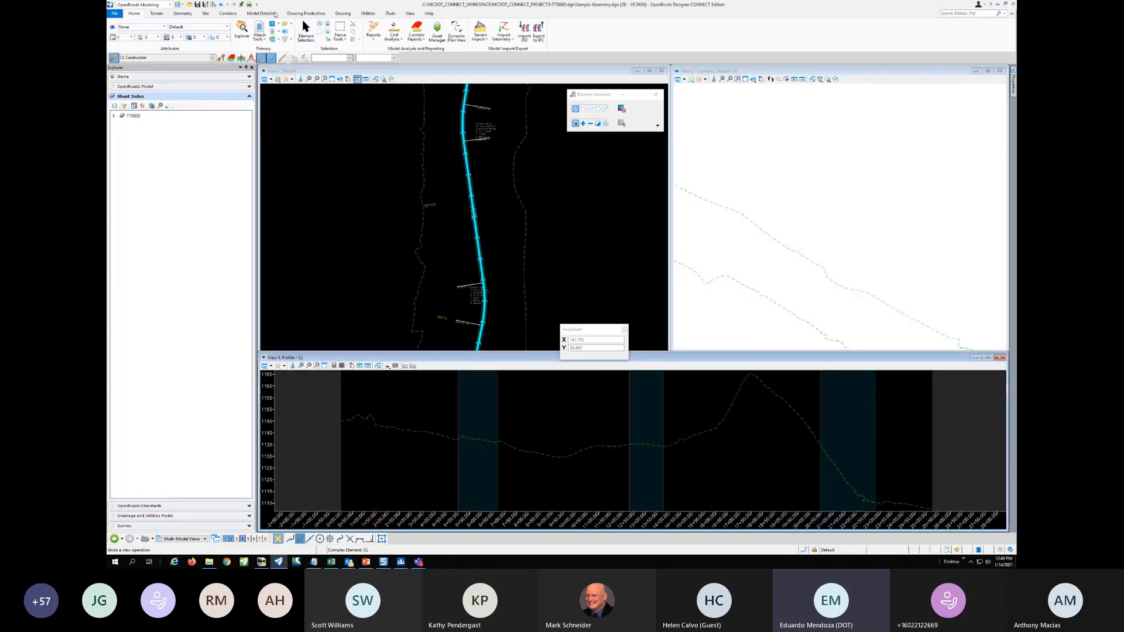
# Draw a Simple Profile By PI with vertical curve parameter 300 through five PIs from the alignment's start to its end
pyautogui.click(182, 13)
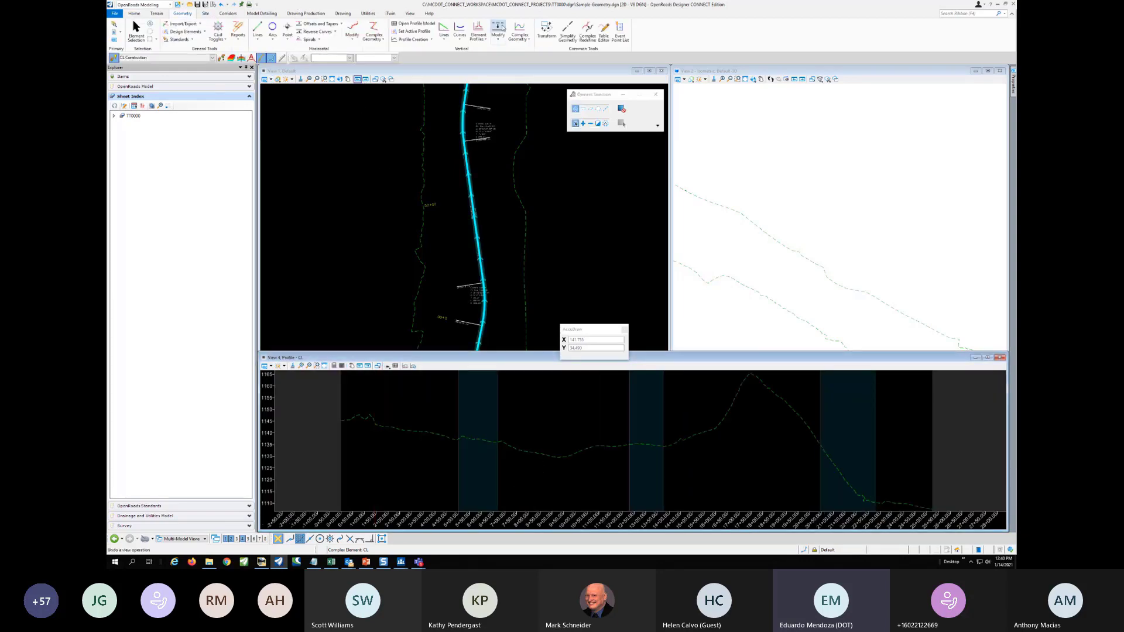
pyautogui.click(527, 40)
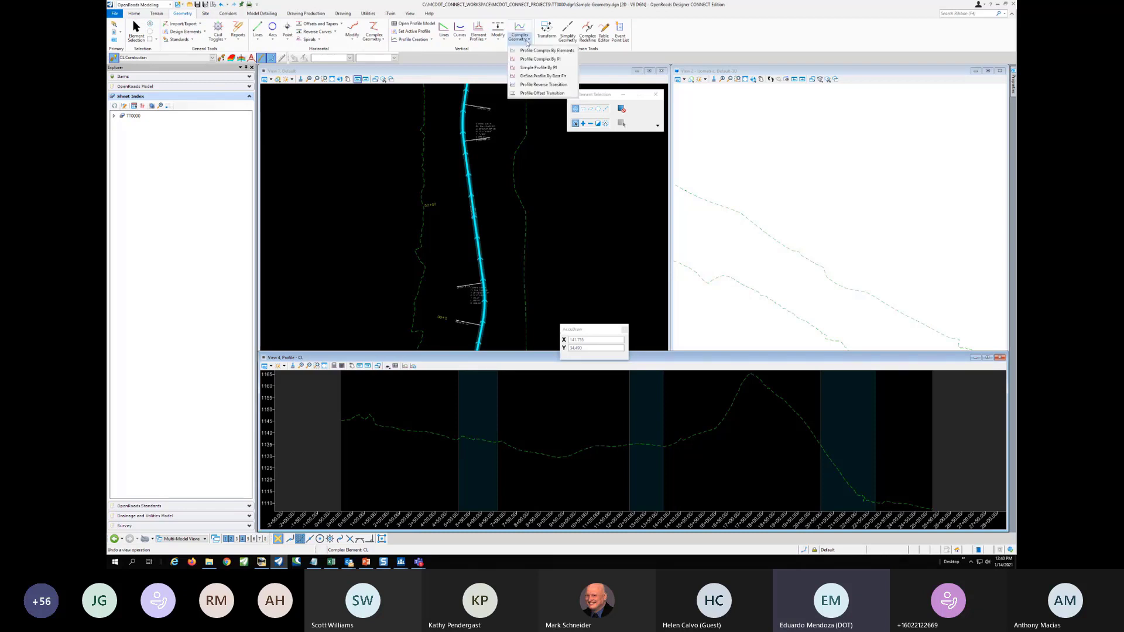
pyautogui.click(538, 68)
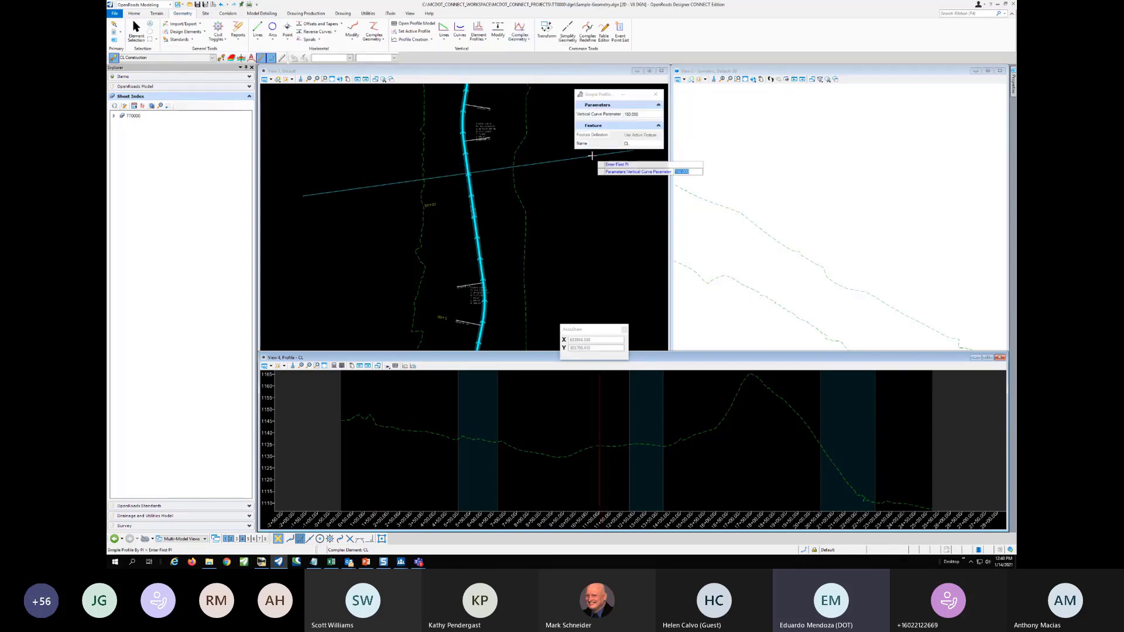
pyautogui.moveTo(641, 115); pyautogui.dragTo(608, 115)
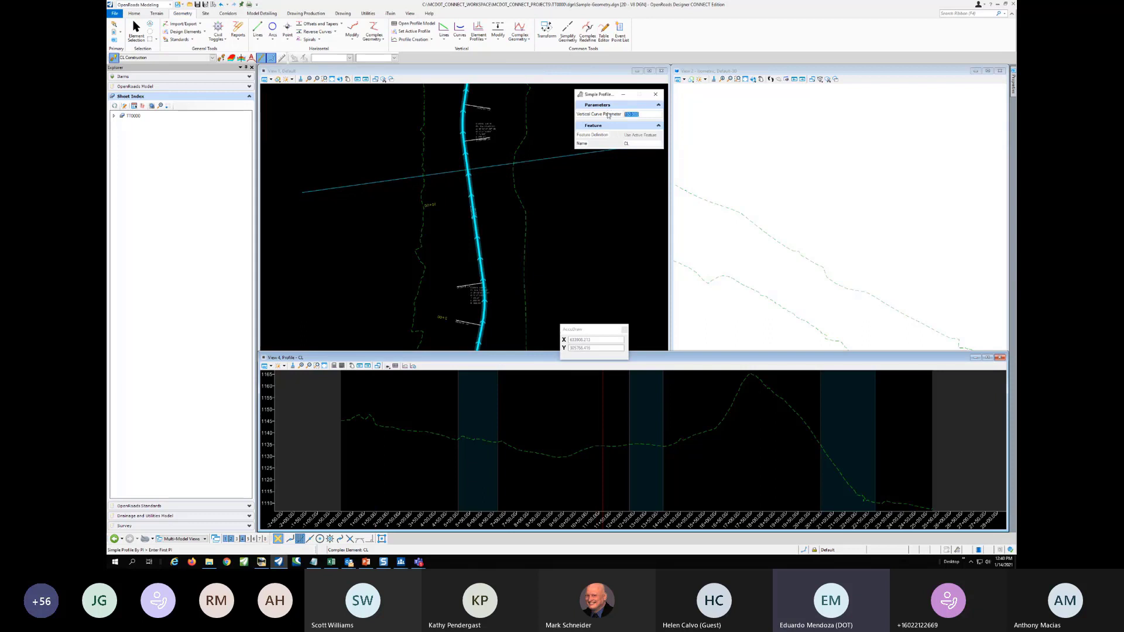
pyautogui.write('300')
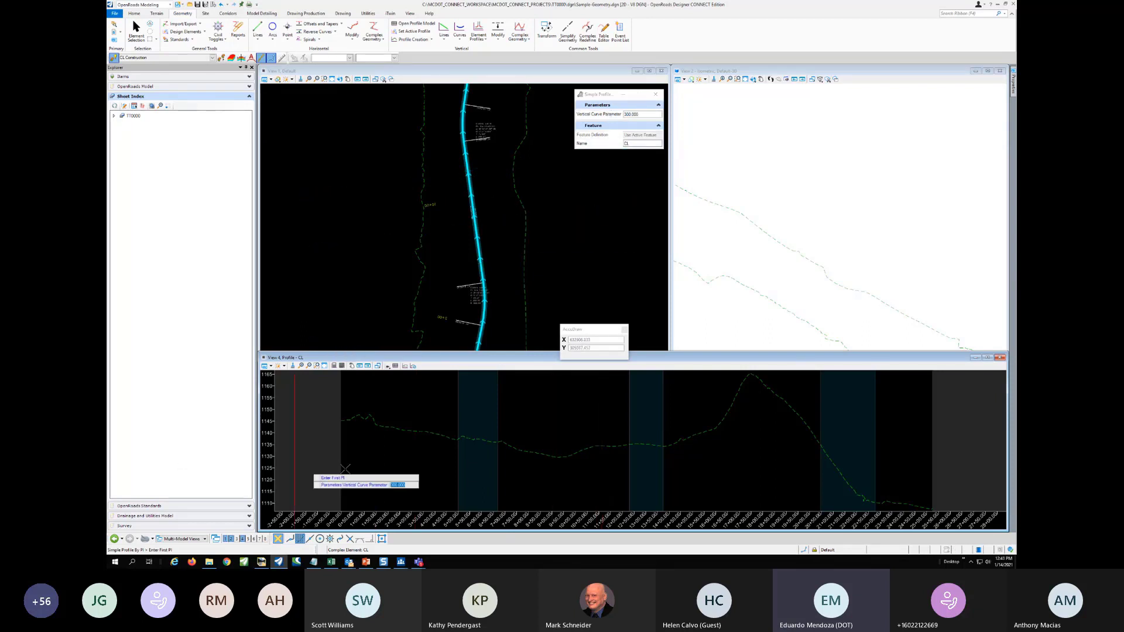
pyautogui.click(341, 420)
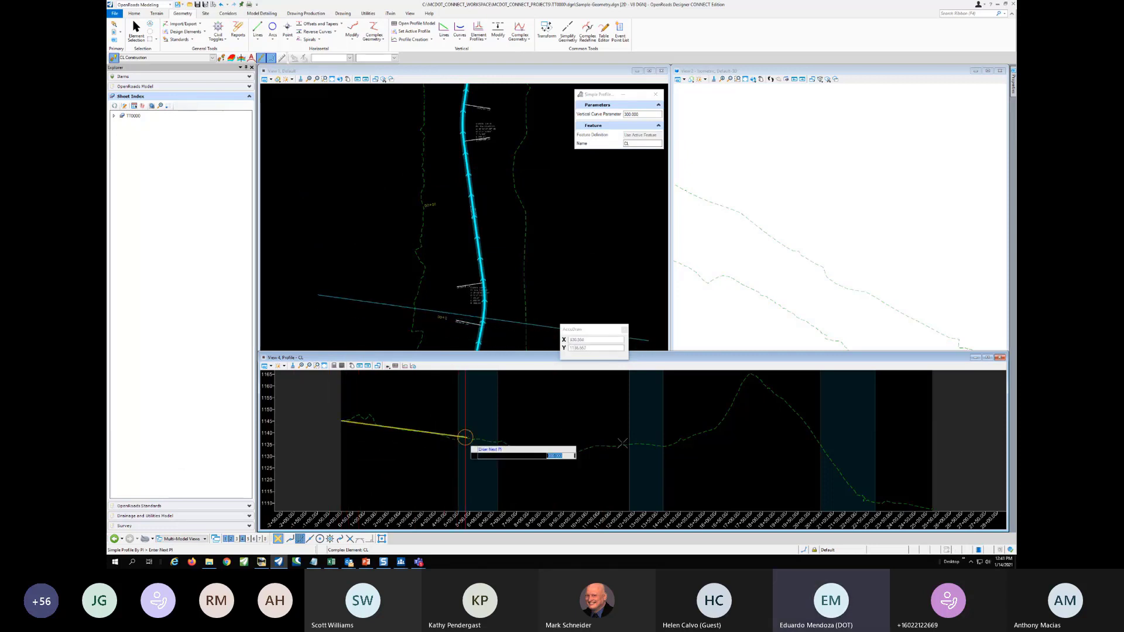
pyautogui.click(466, 437)
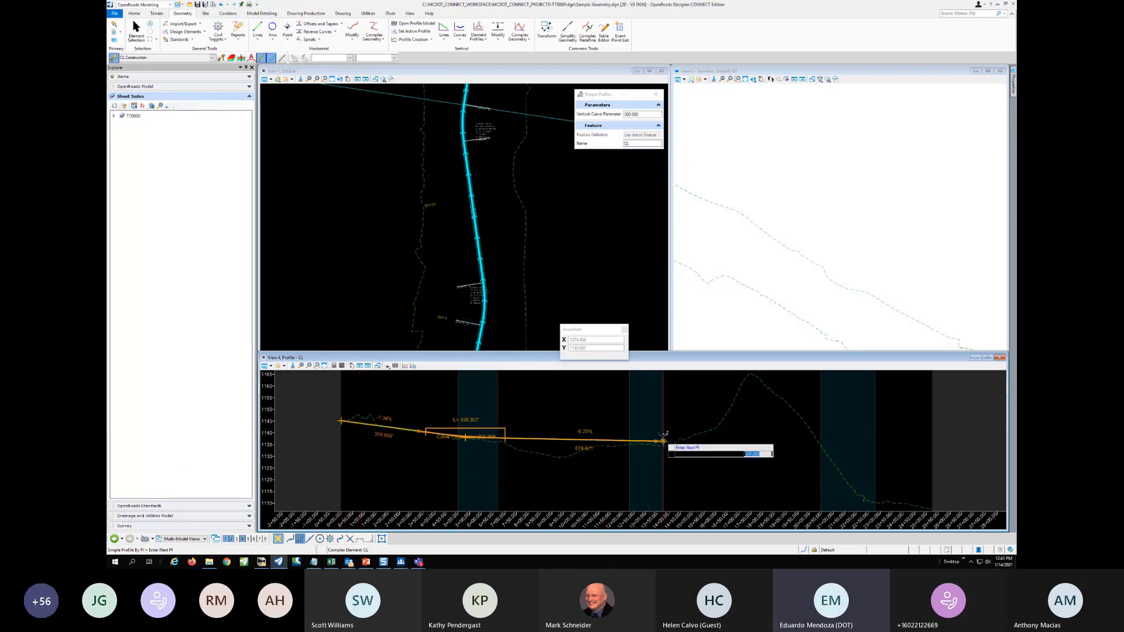
pyautogui.click(623, 445)
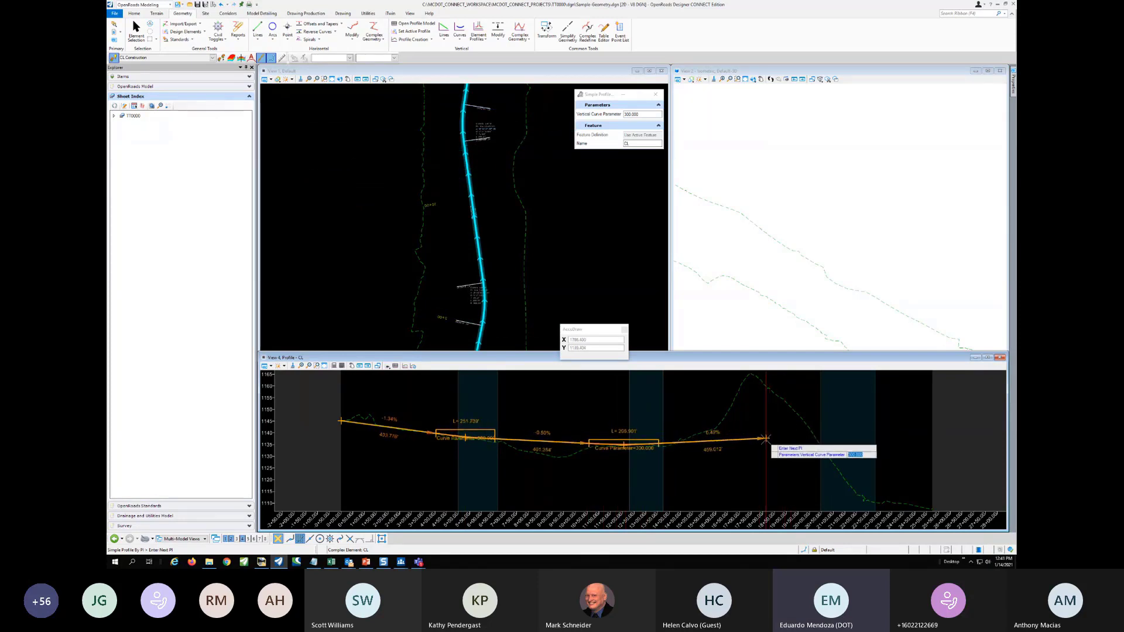
pyautogui.click(774, 456)
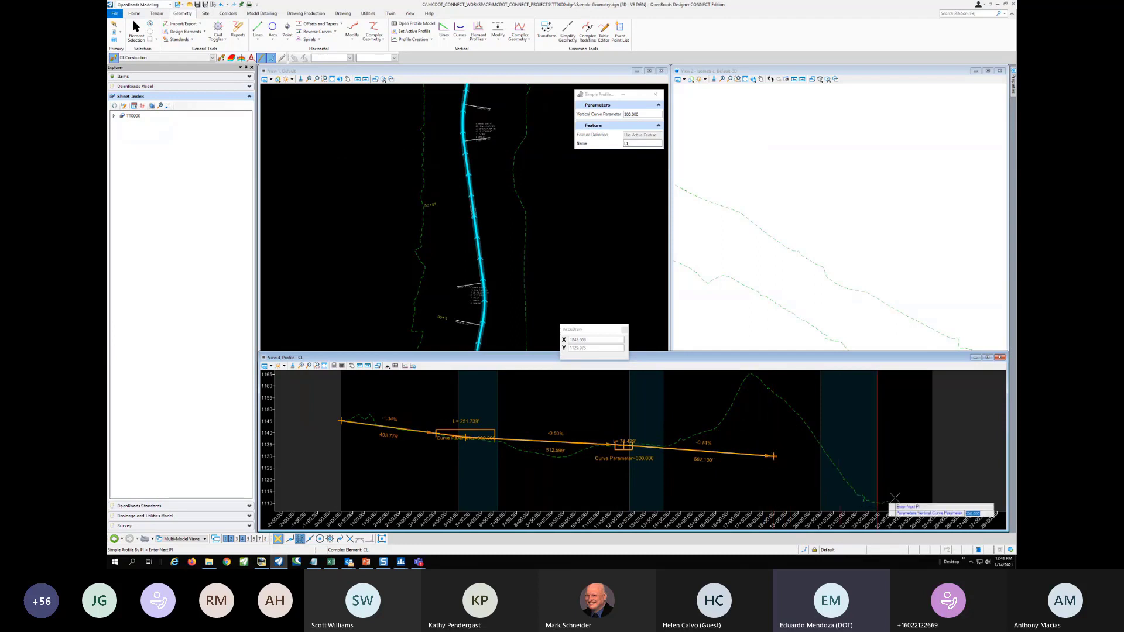
pyautogui.click(933, 504)
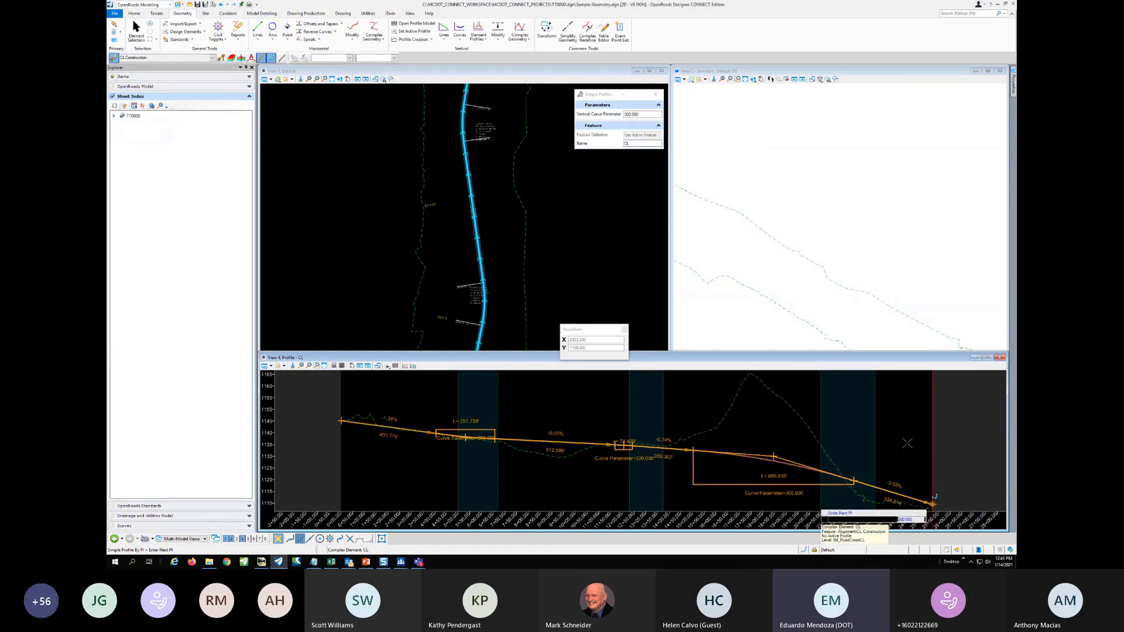
pyautogui.rightClick(872, 439)
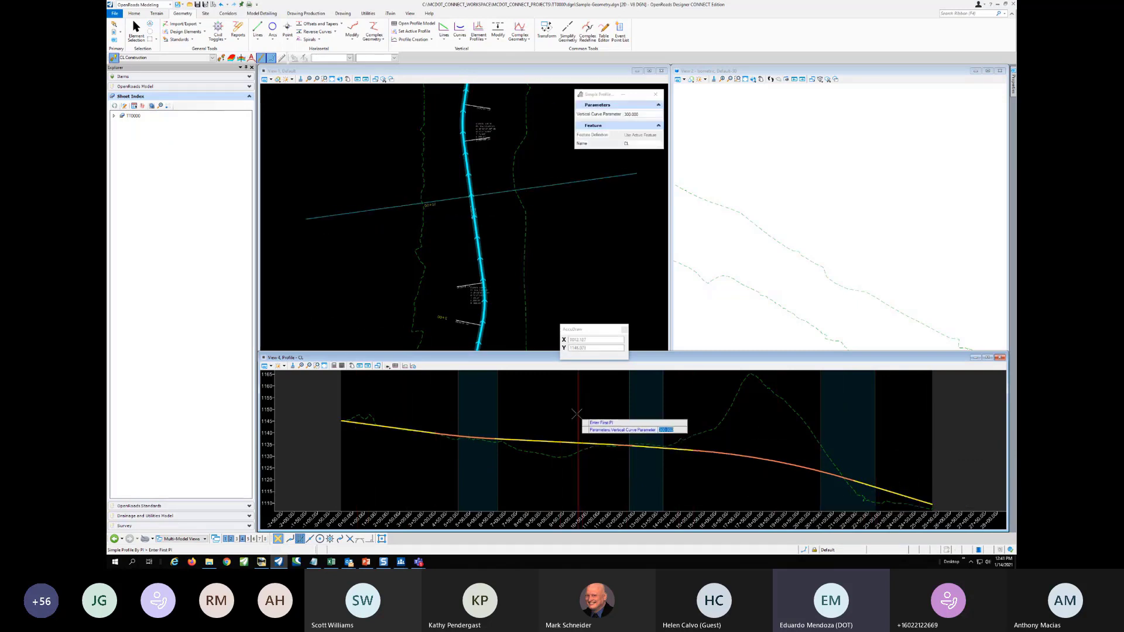
pyautogui.rightClick(558, 228)
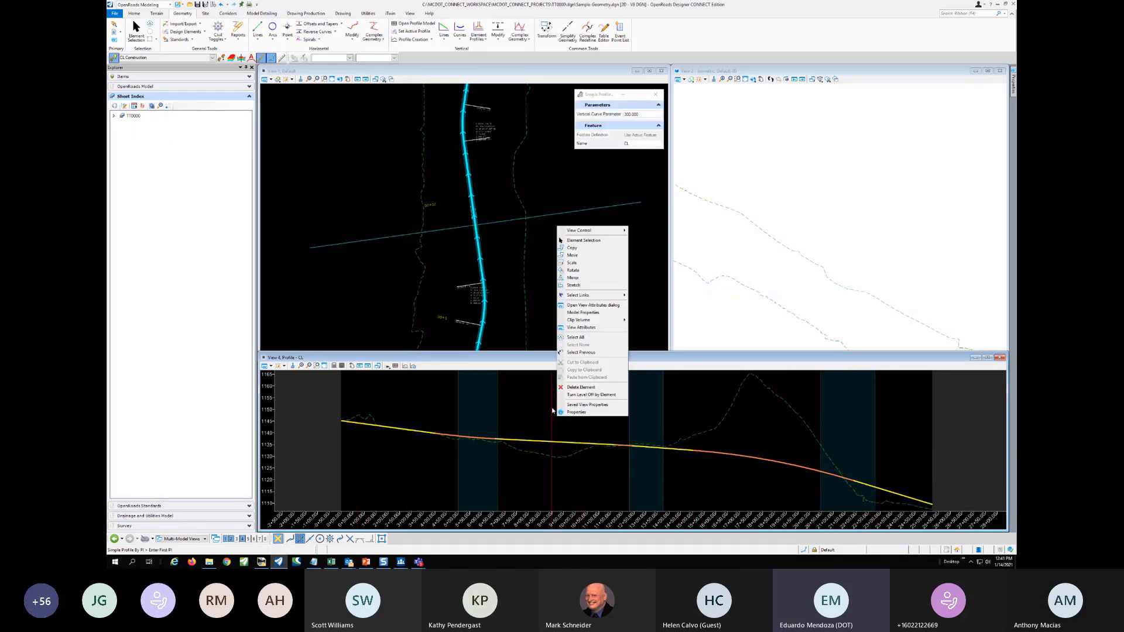
pyautogui.click(585, 241)
# Set the drawn profile as the centerline's active profile, clear the selection and save the file
pyautogui.click(573, 443)
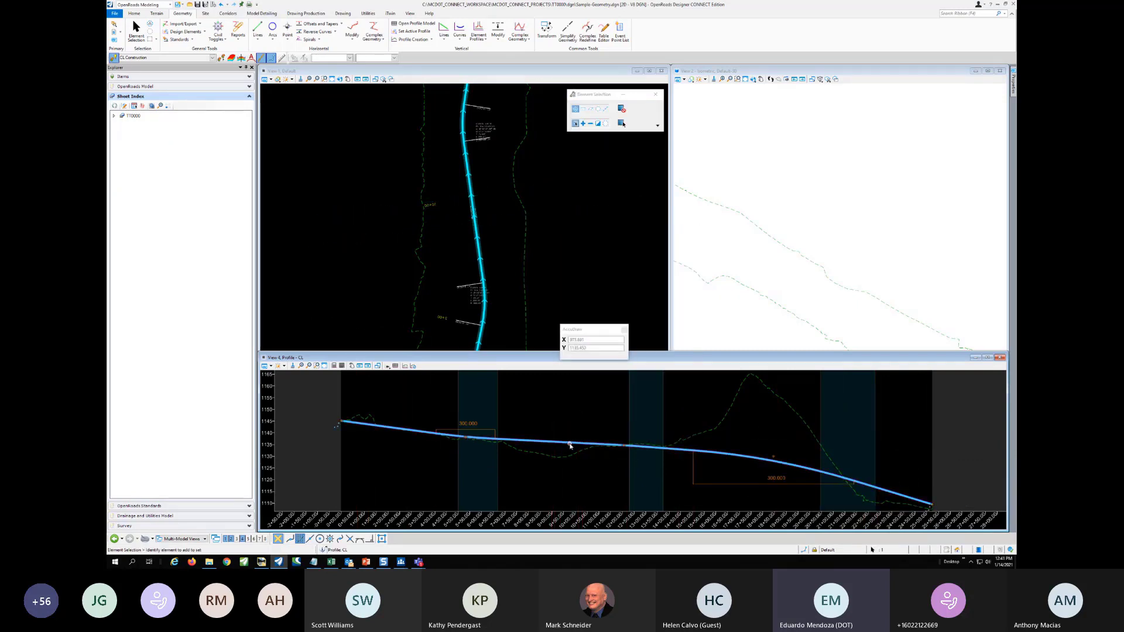
pyautogui.click(591, 441)
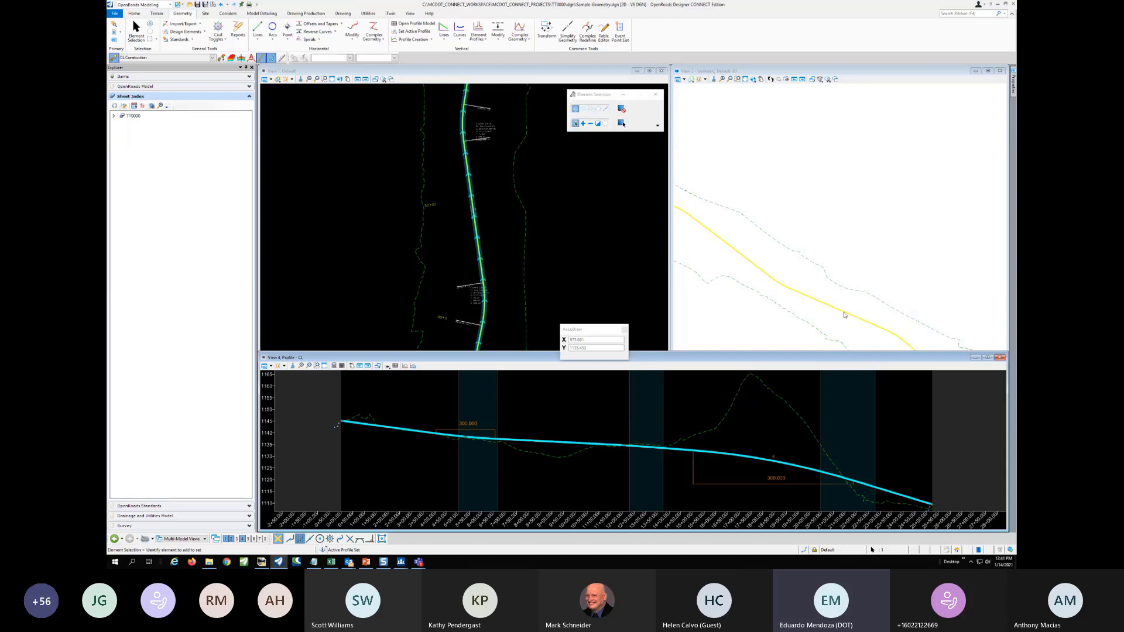
pyautogui.scroll(2, 794, 288)
pyautogui.click(334, 210)
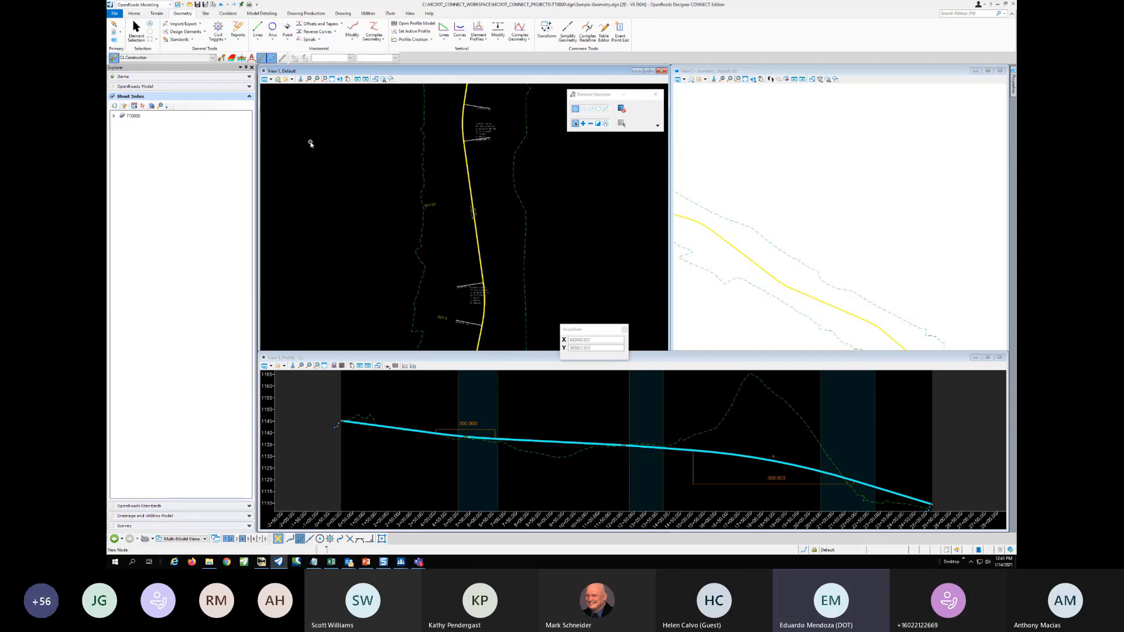
pyautogui.click(205, 5)
# Create a new design file named Sample-Corridor.dgn in the project's dgn folder, keeping the preset seed file
pyautogui.click(115, 13)
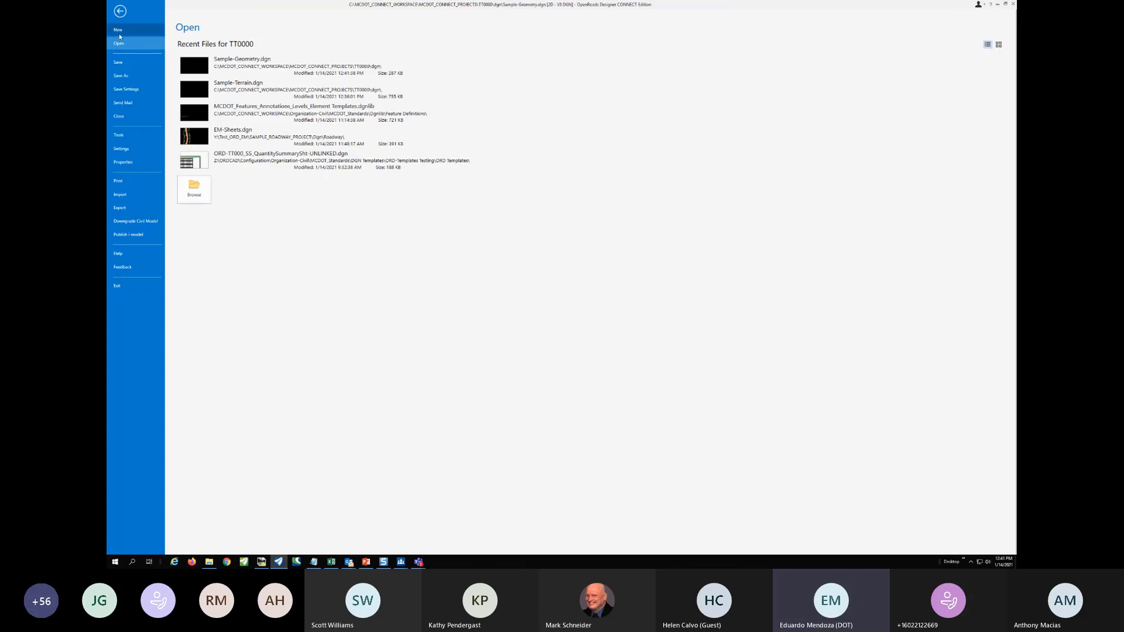
pyautogui.click(119, 33)
pyautogui.click(519, 300)
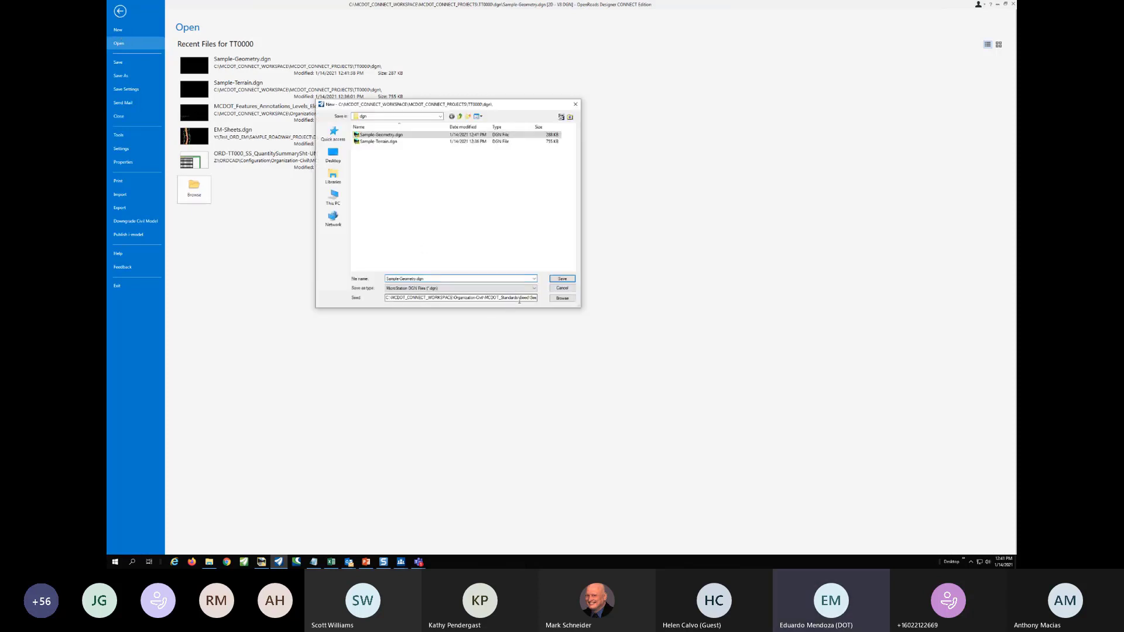
pyautogui.moveTo(519, 300); pyautogui.dragTo(558, 307)
pyautogui.moveTo(433, 279); pyautogui.dragTo(384, 281)
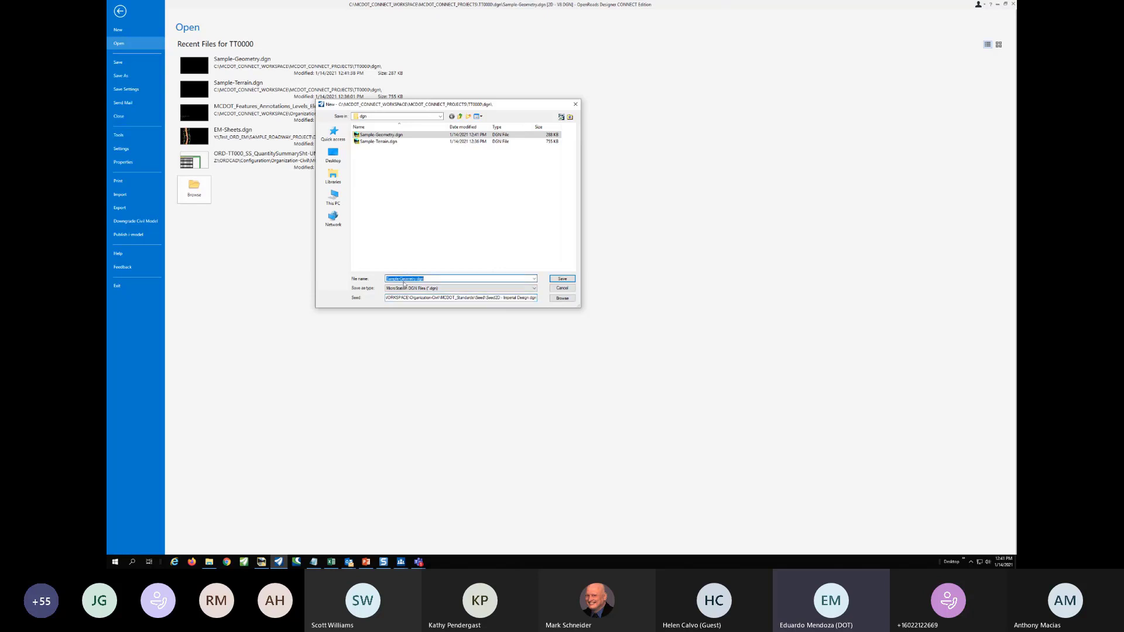
pyautogui.click(401, 279)
pyautogui.write('Corridor')
pyautogui.click(567, 280)
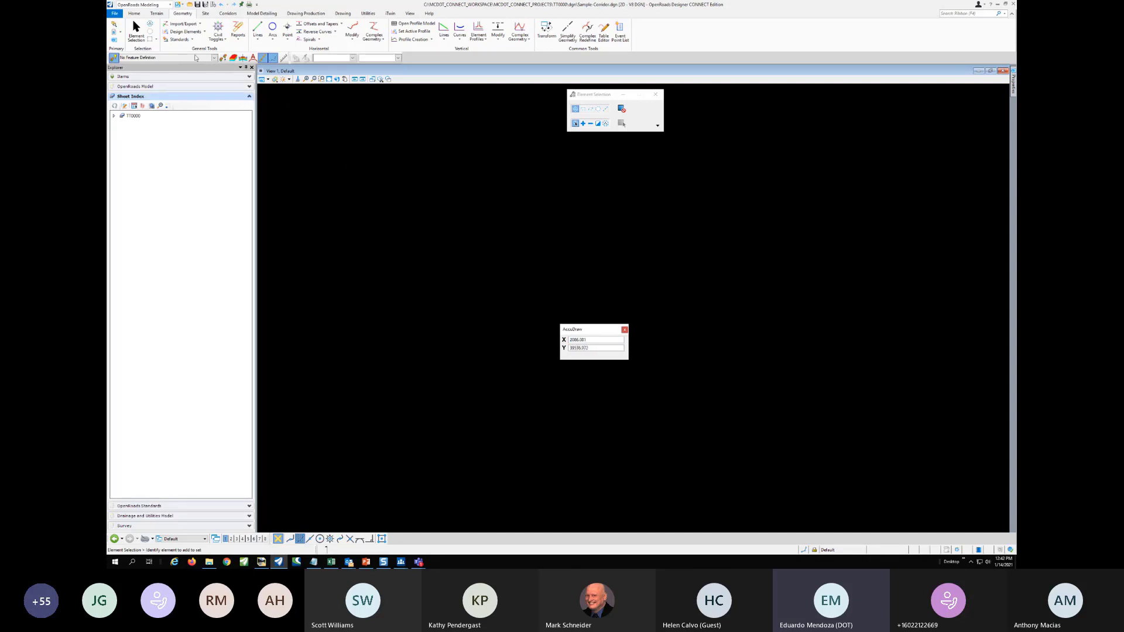
# Attach Sample-Geometry.dgn as a Coincident World reference and fit the view to it
pyautogui.click(113, 33)
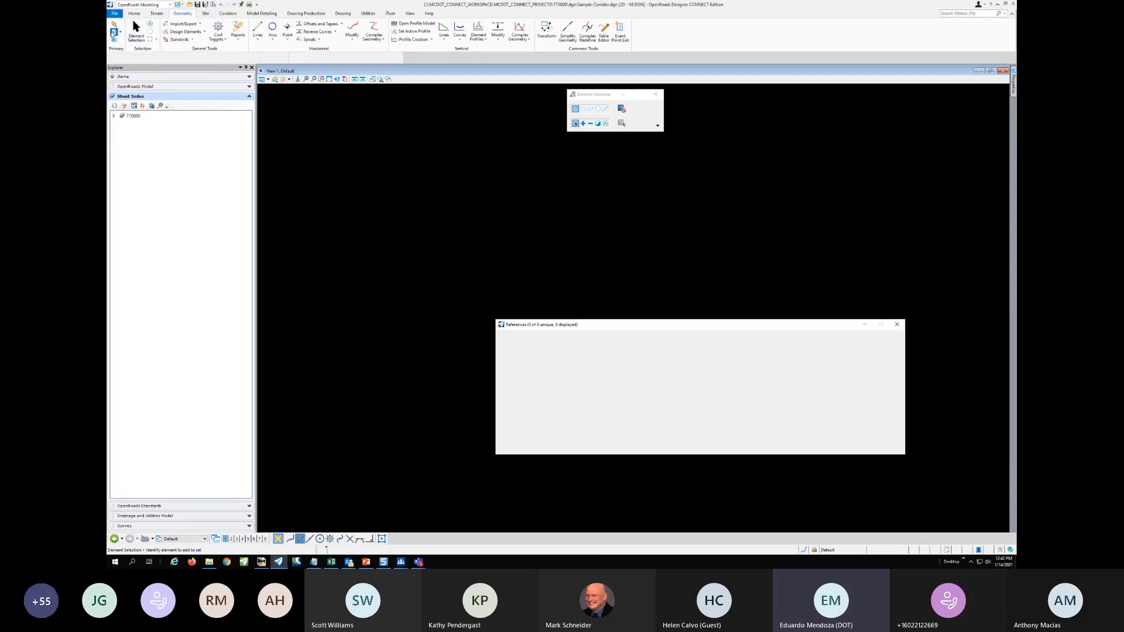
pyautogui.click(517, 345)
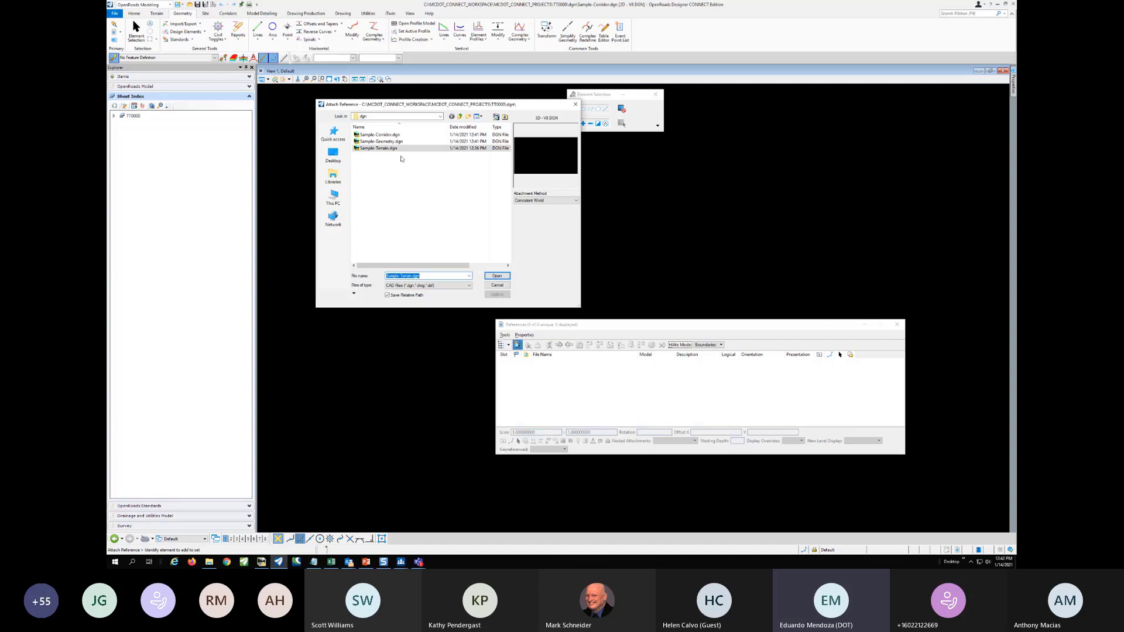
pyautogui.click(393, 143)
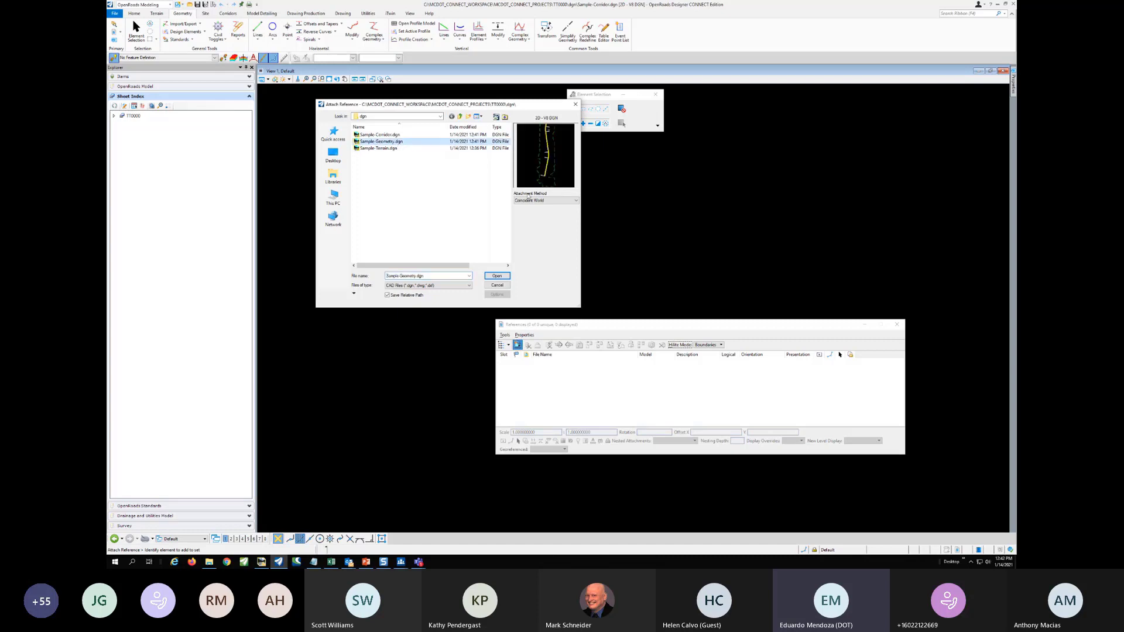
pyautogui.click(499, 276)
pyautogui.click(329, 80)
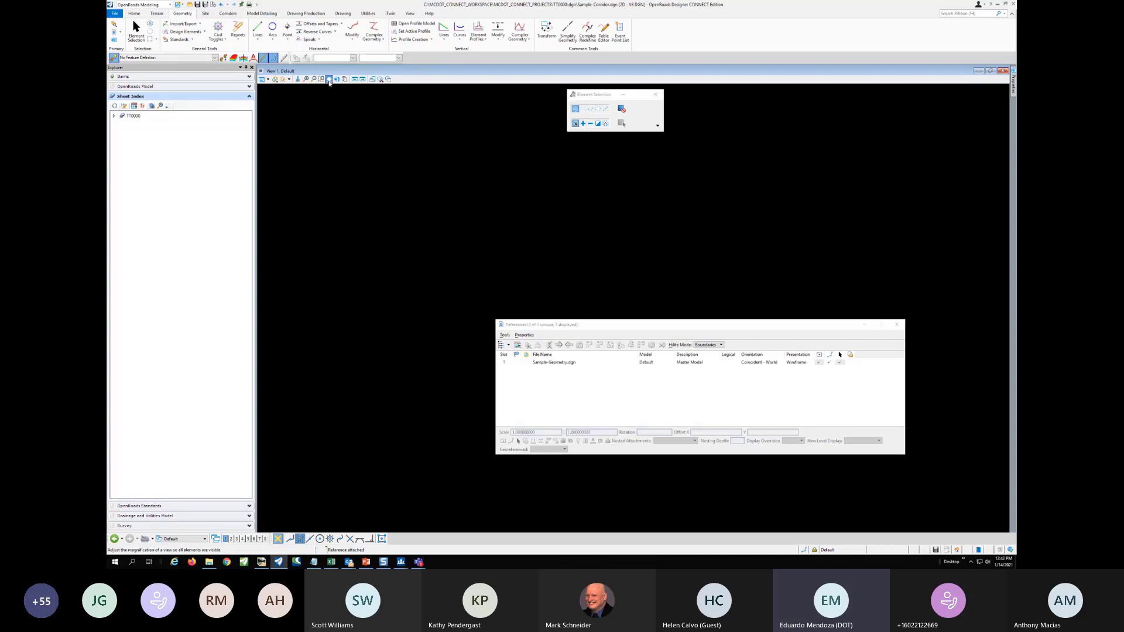
pyautogui.moveTo(691, 327); pyautogui.dragTo(362, 141)
pyautogui.scroll(4, 632, 226)
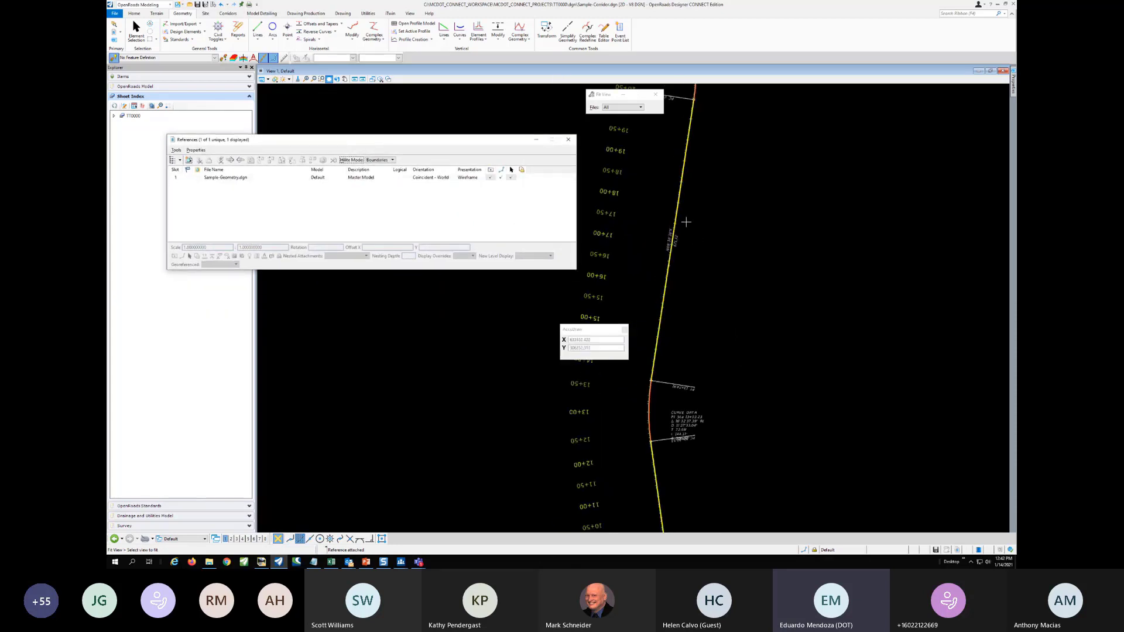
pyautogui.scroll(-1, 673, 319)
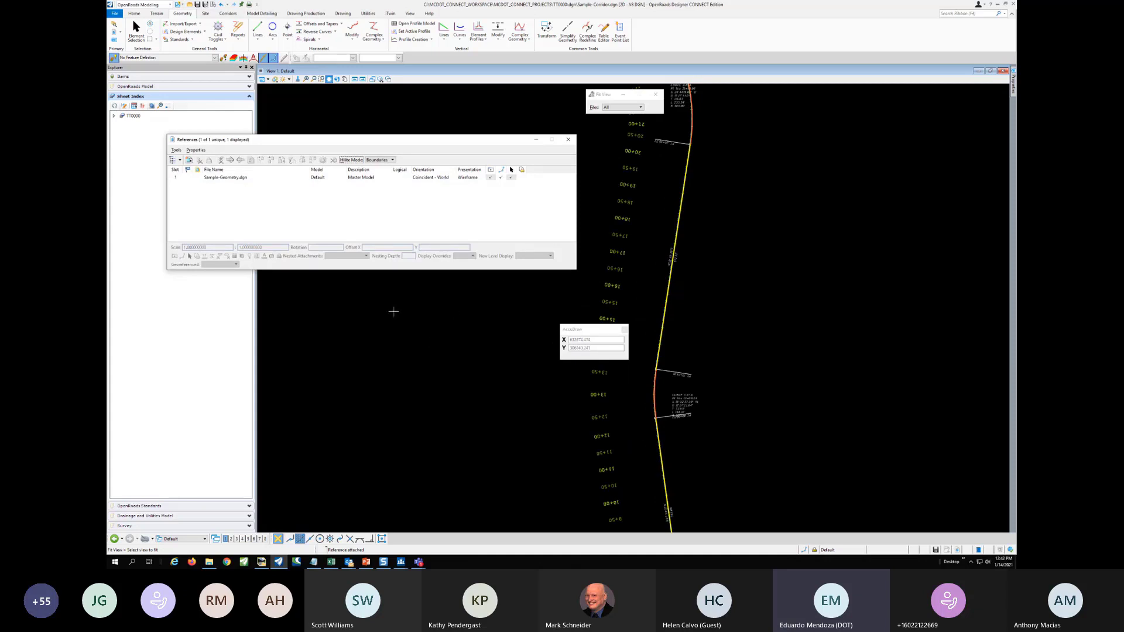
# Set the Sample-Geometry reference to Live Nesting with a nesting depth of 2 and close References
pyautogui.click(237, 178)
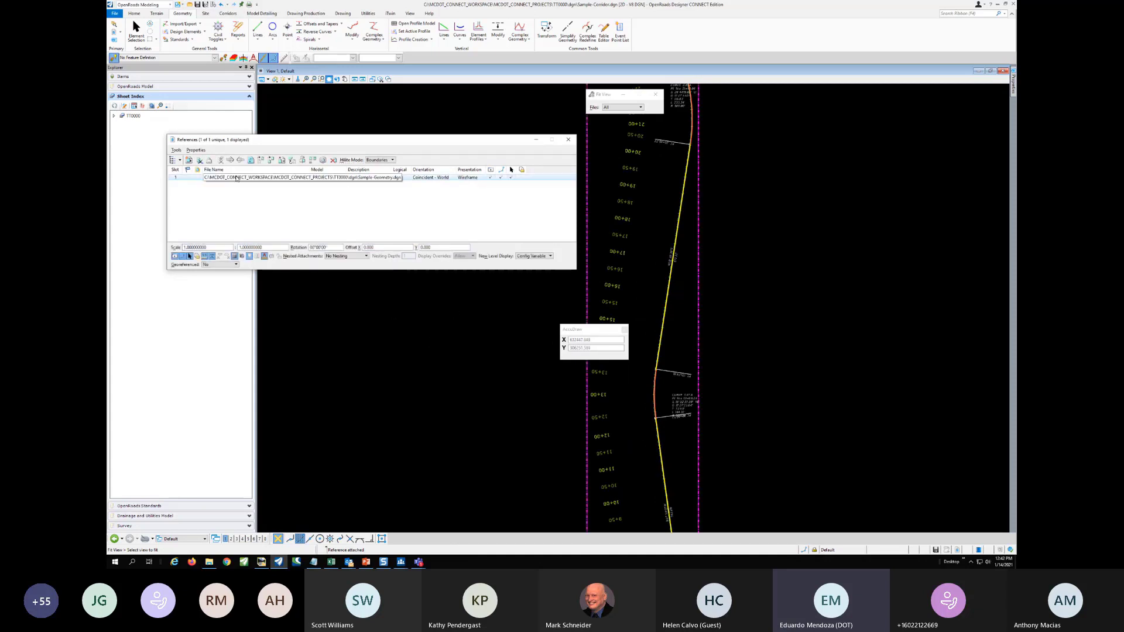
pyautogui.click(347, 256)
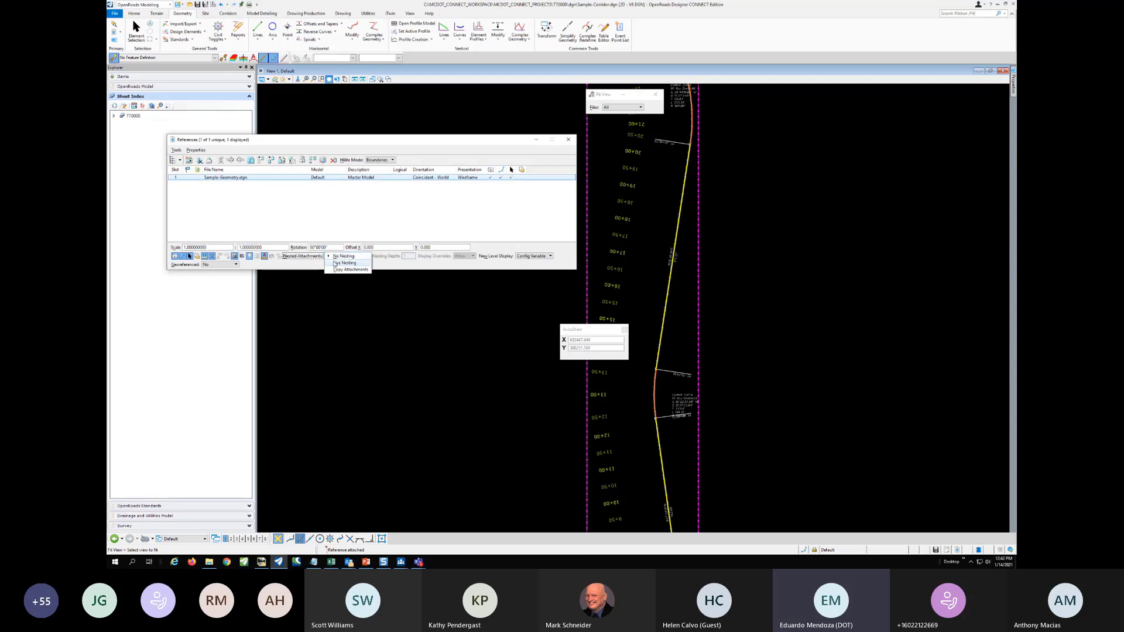
pyautogui.click(334, 264)
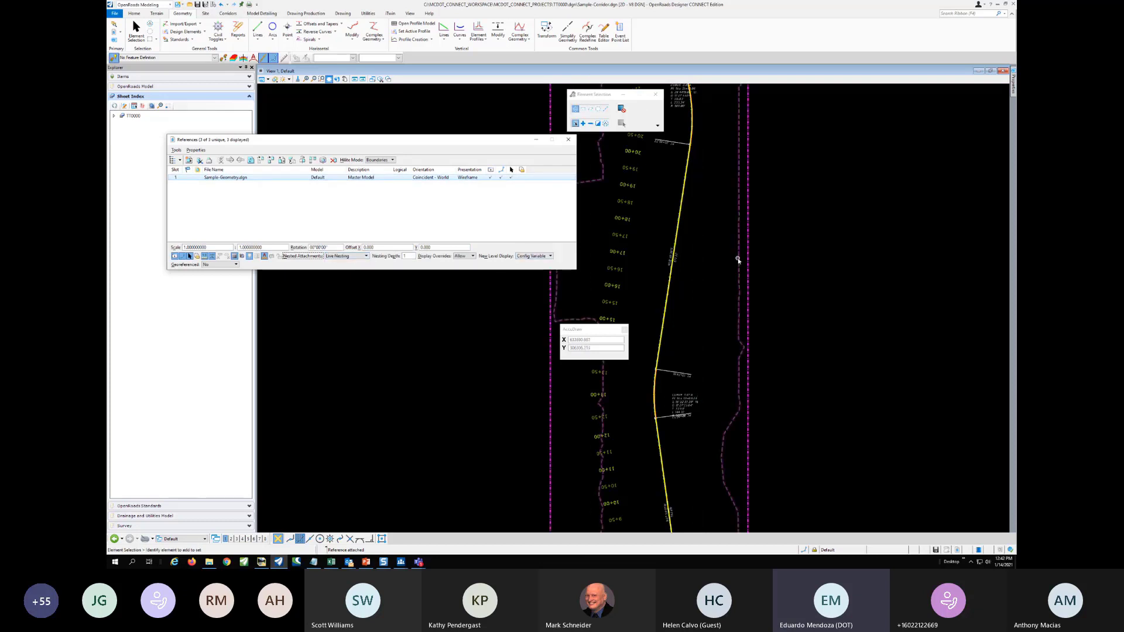
pyautogui.click(396, 257)
pyautogui.write('2')
pyautogui.press('Tab')
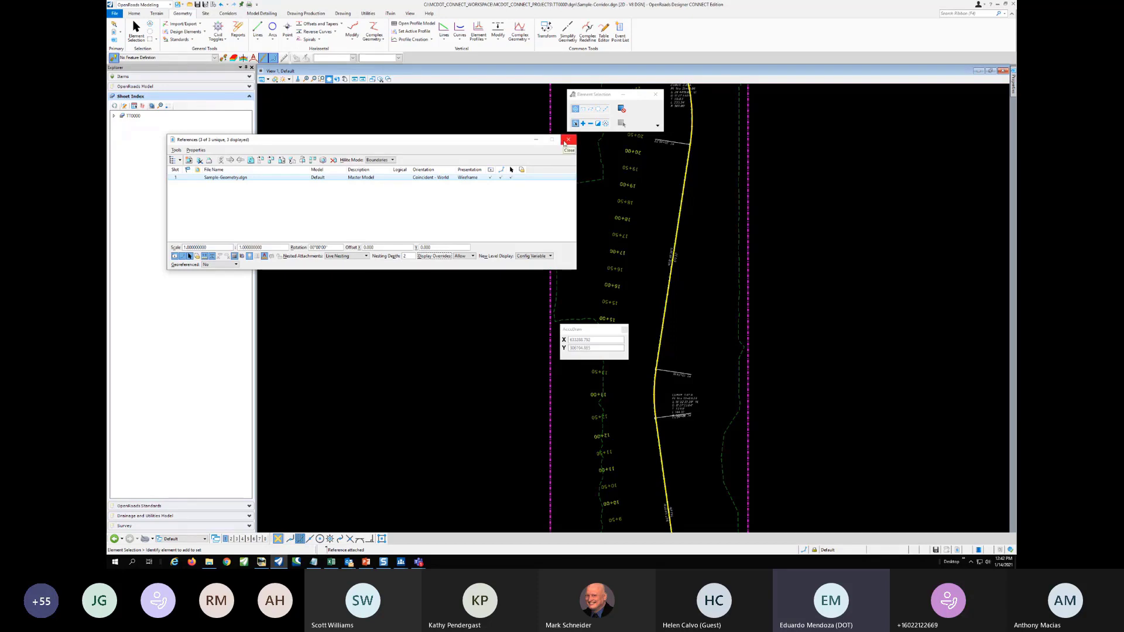
pyautogui.click(568, 140)
# Create a corridor along the centerline using its active profile, keeping the Final feature definition and the name CL
pyautogui.scroll(-3, 481, 304)
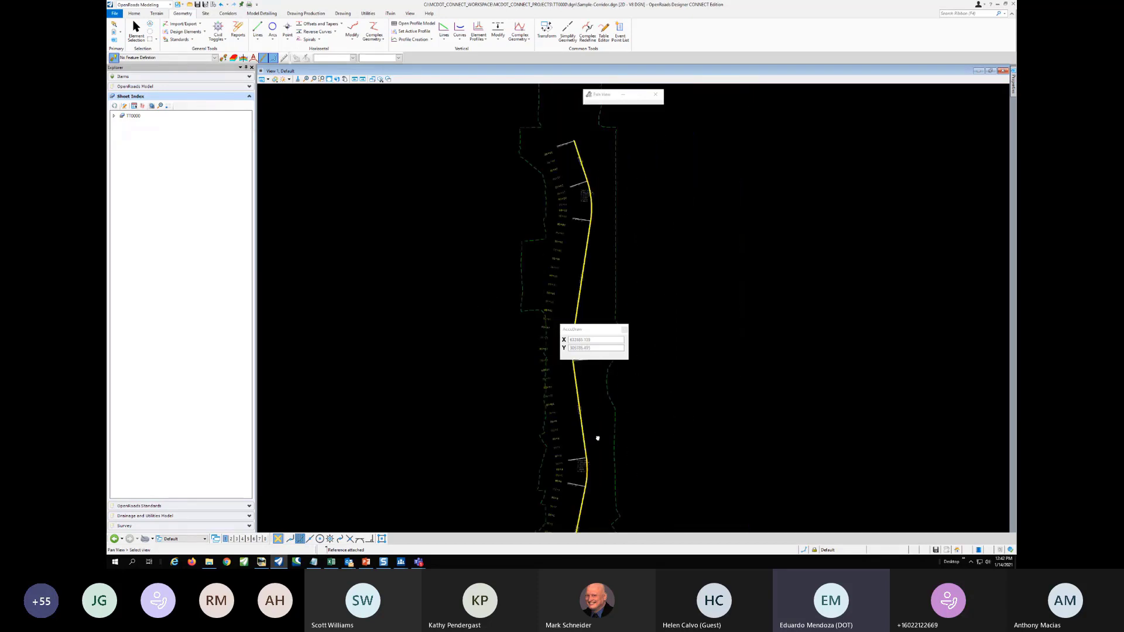
pyautogui.scroll(5, 595, 440)
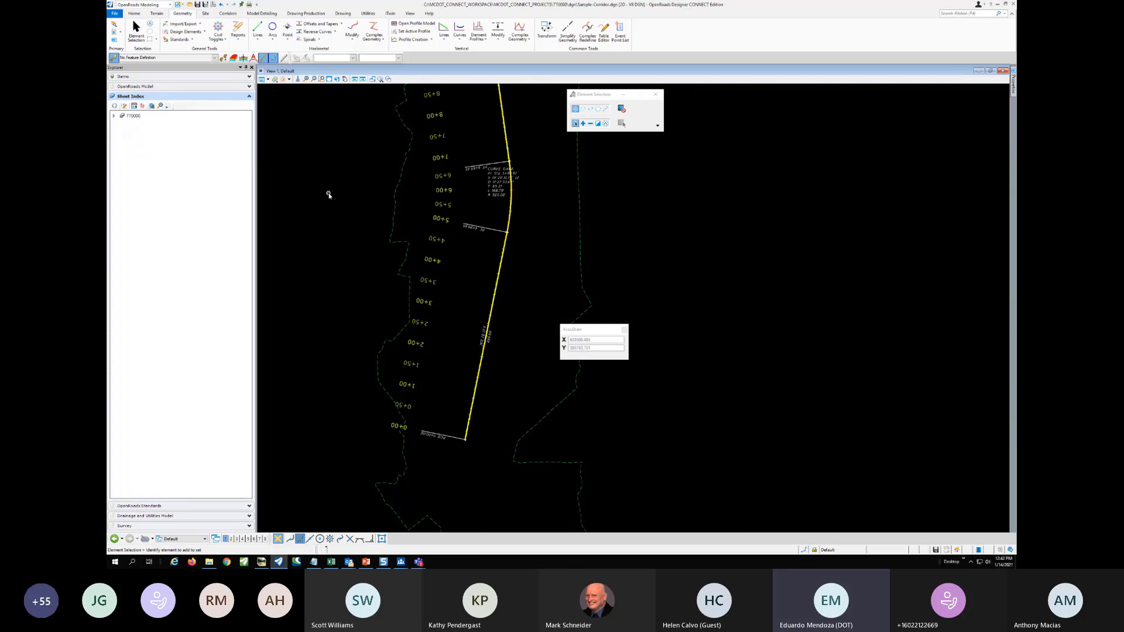
pyautogui.click(228, 14)
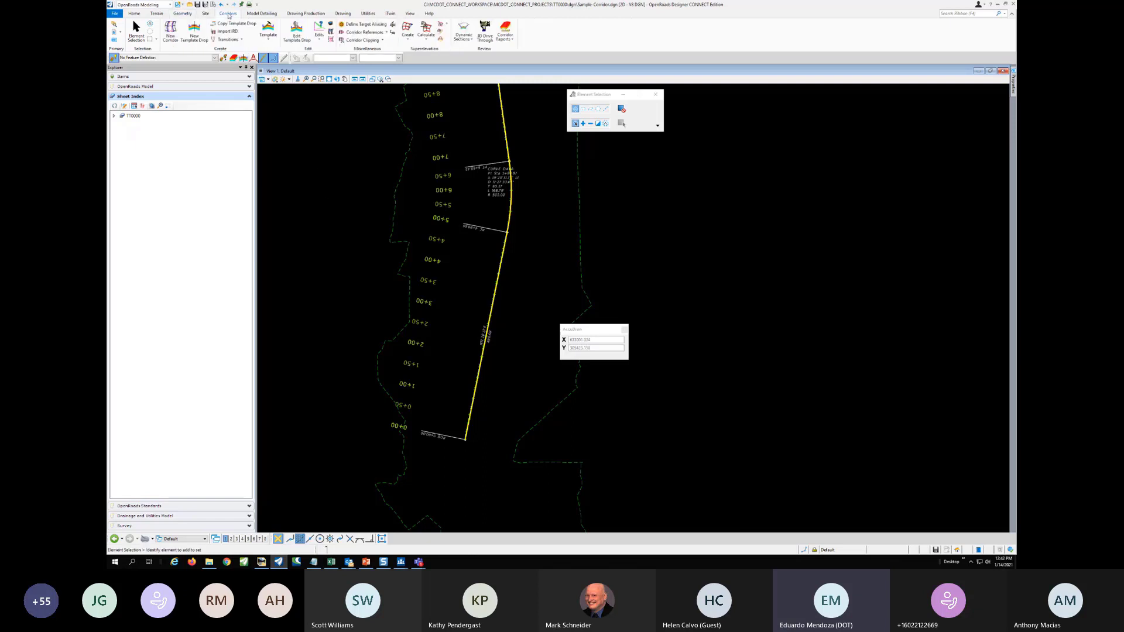
pyautogui.click(171, 32)
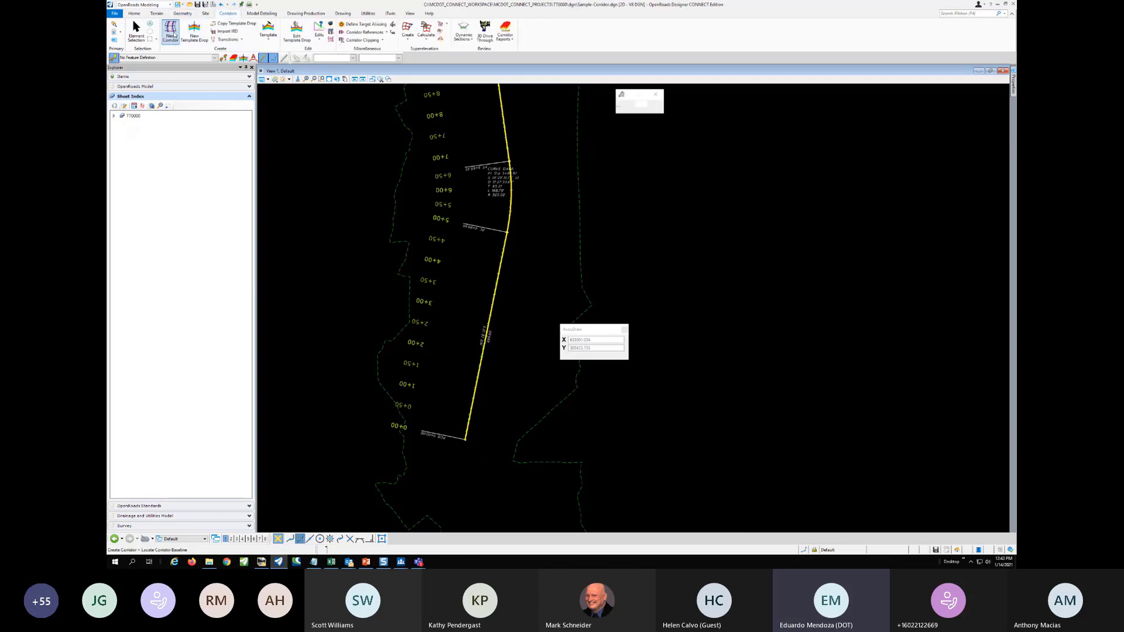
pyautogui.click(472, 404)
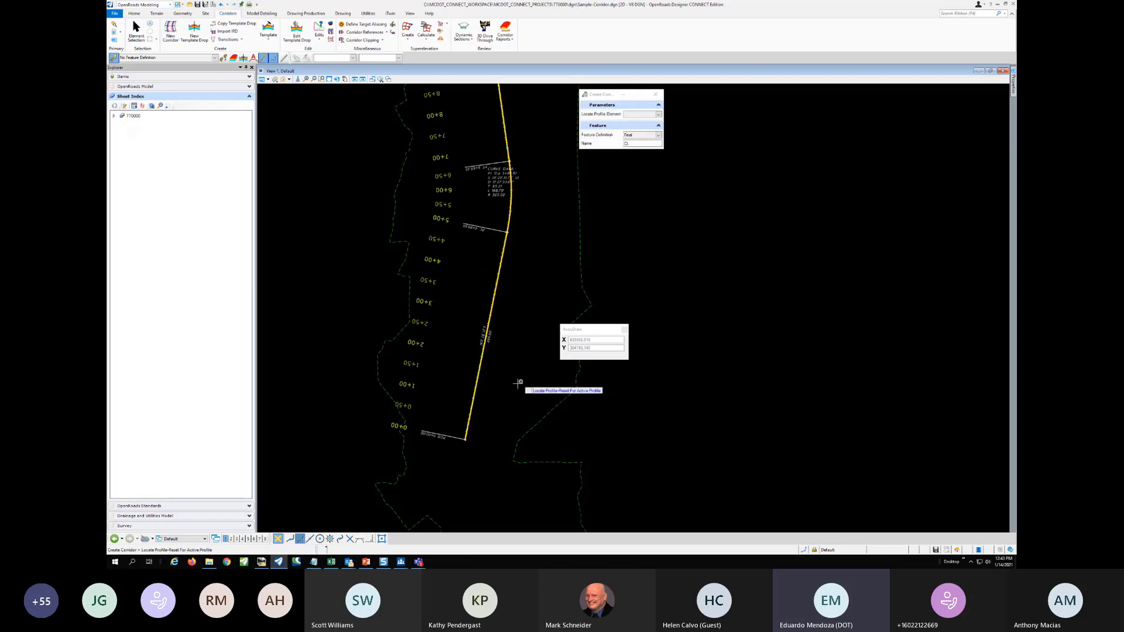
pyautogui.rightClick(519, 385)
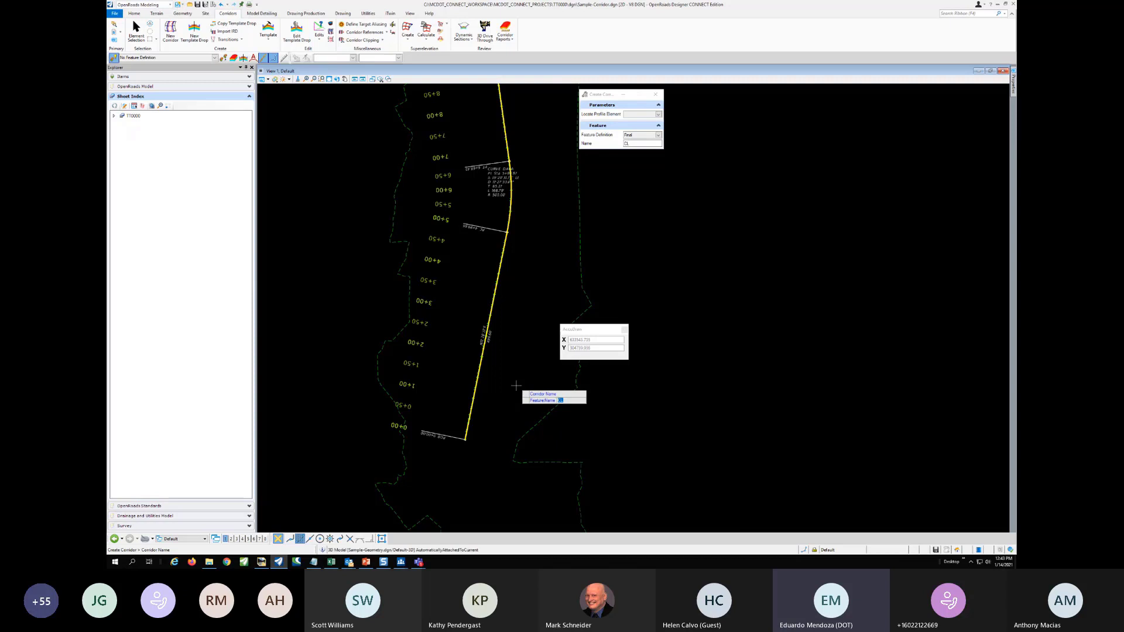
pyautogui.click(516, 387)
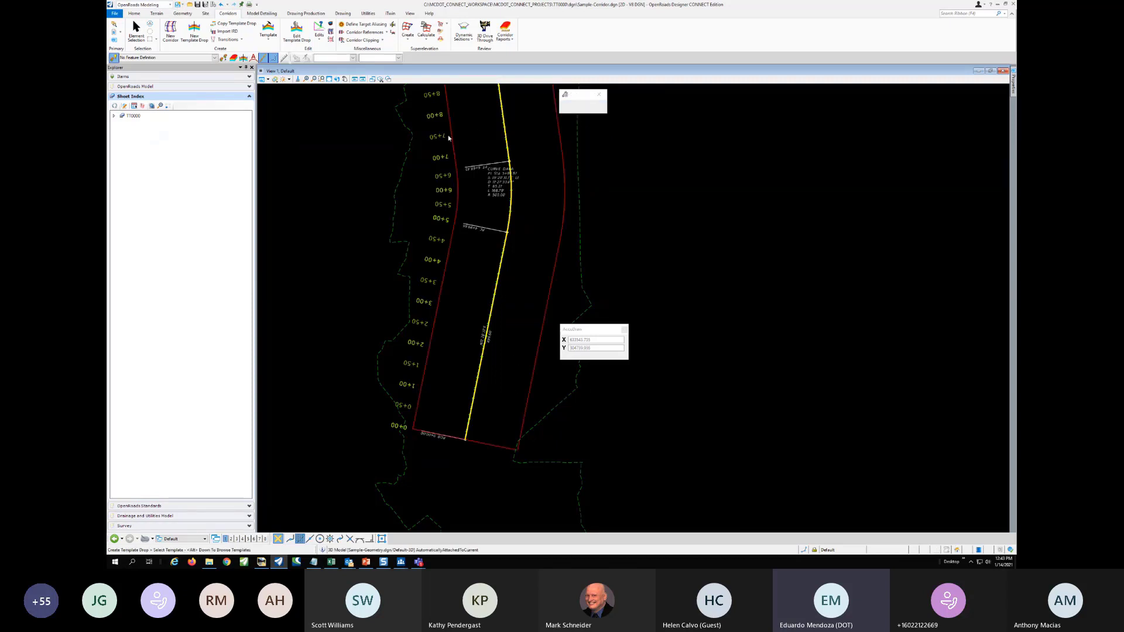
# Place a template drop on the corridor using the preset project template, locked to start and end, at a 10-foot interval
pyautogui.click(197, 28)
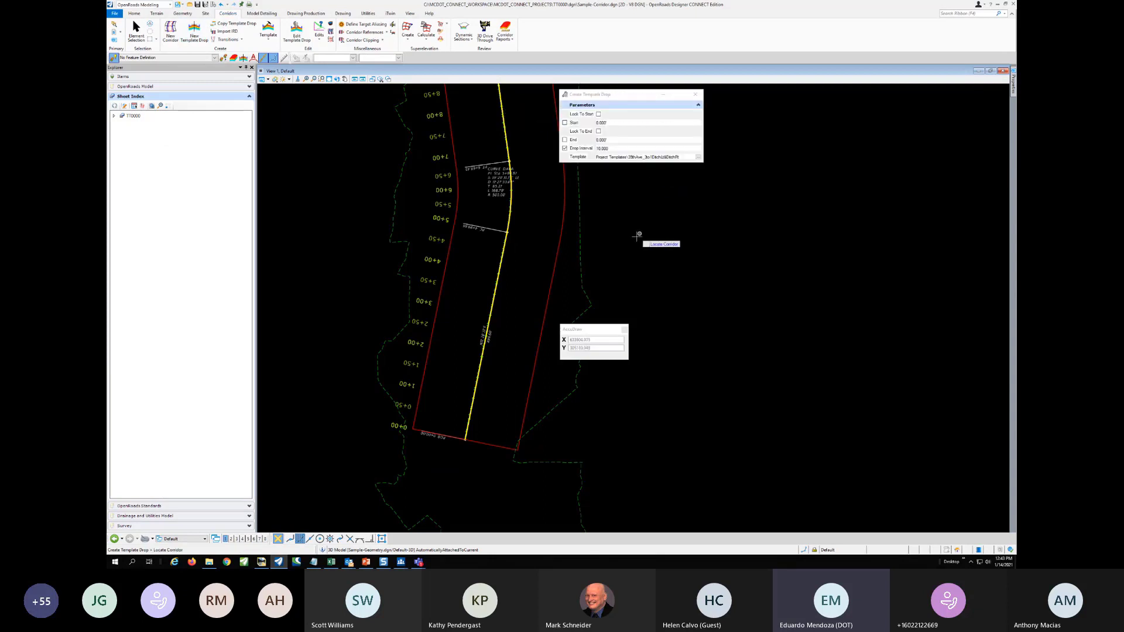
pyautogui.click(548, 311)
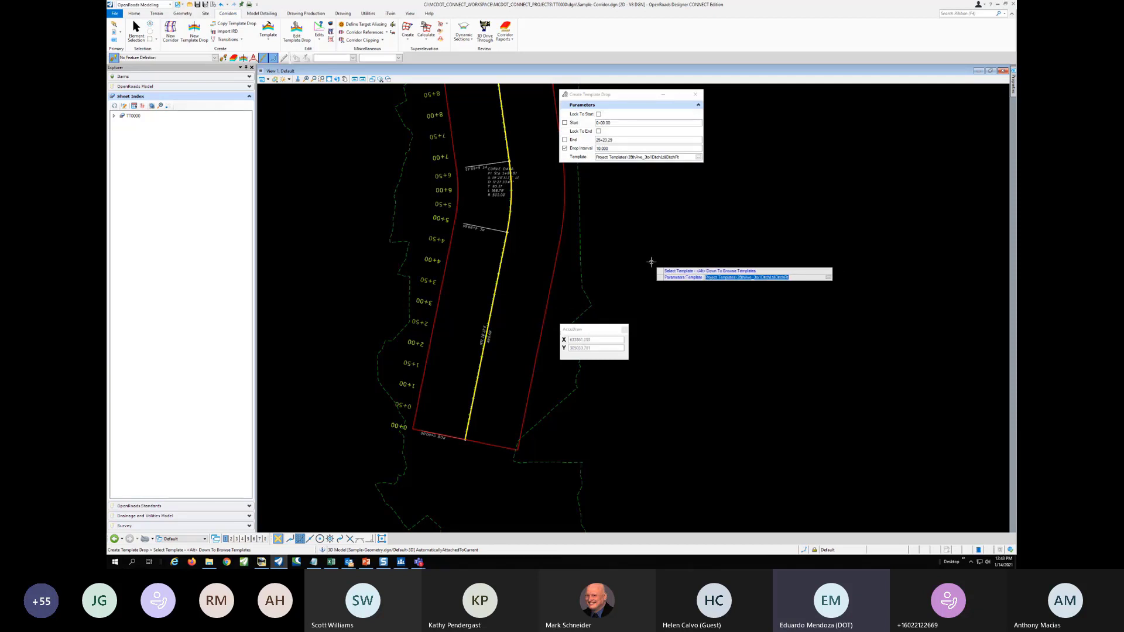
pyautogui.click(651, 263)
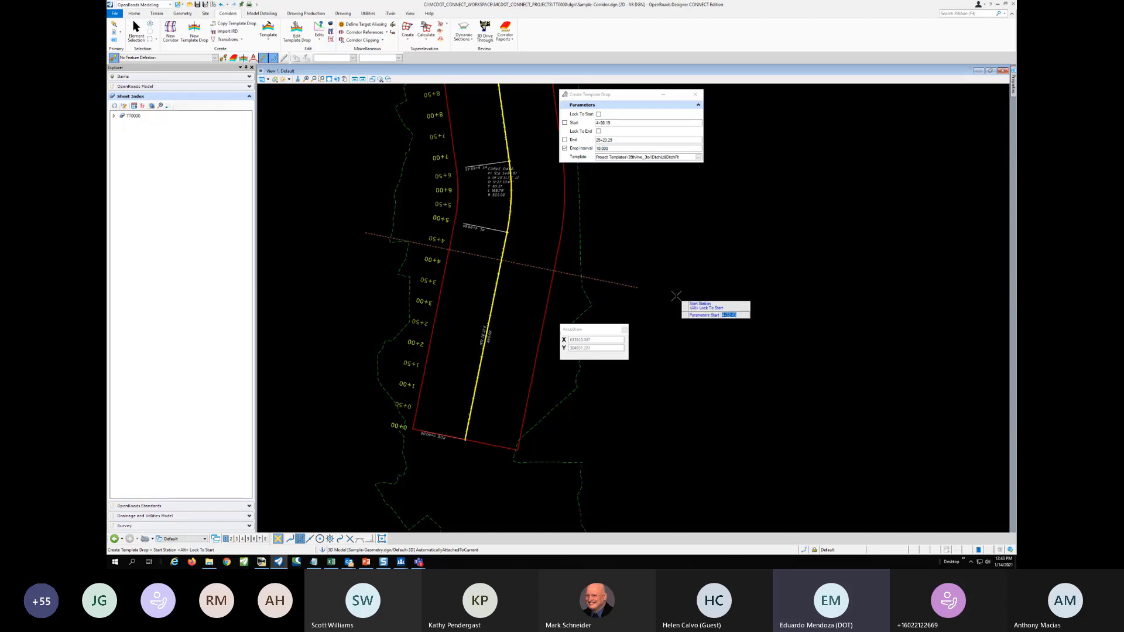
pyautogui.press('alt')
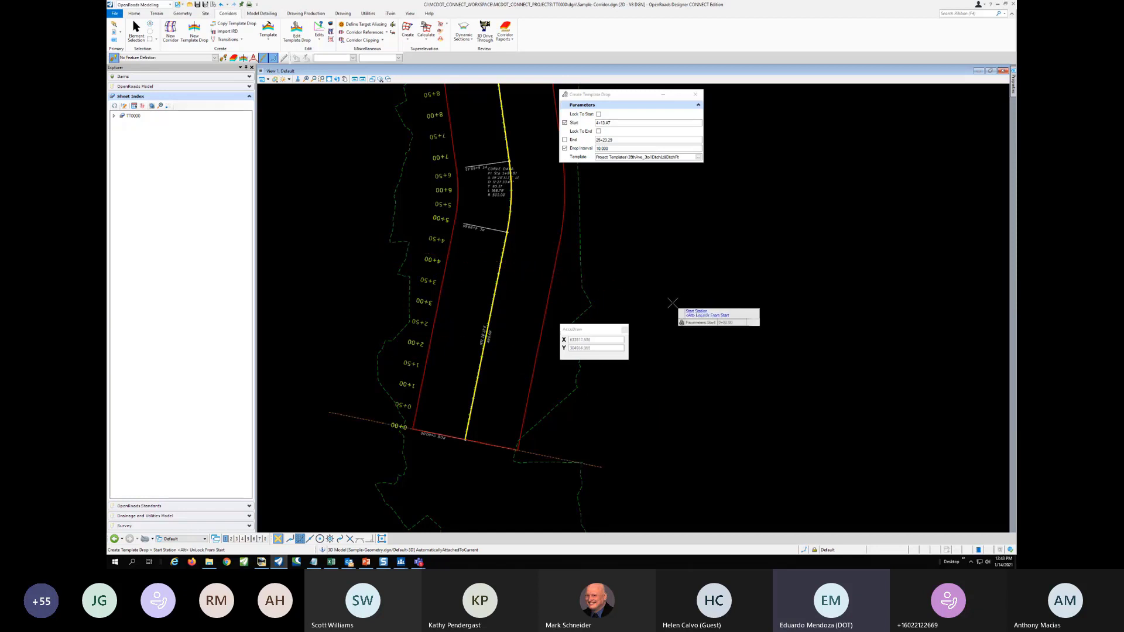
pyautogui.press('alt')
pyautogui.click(672, 303)
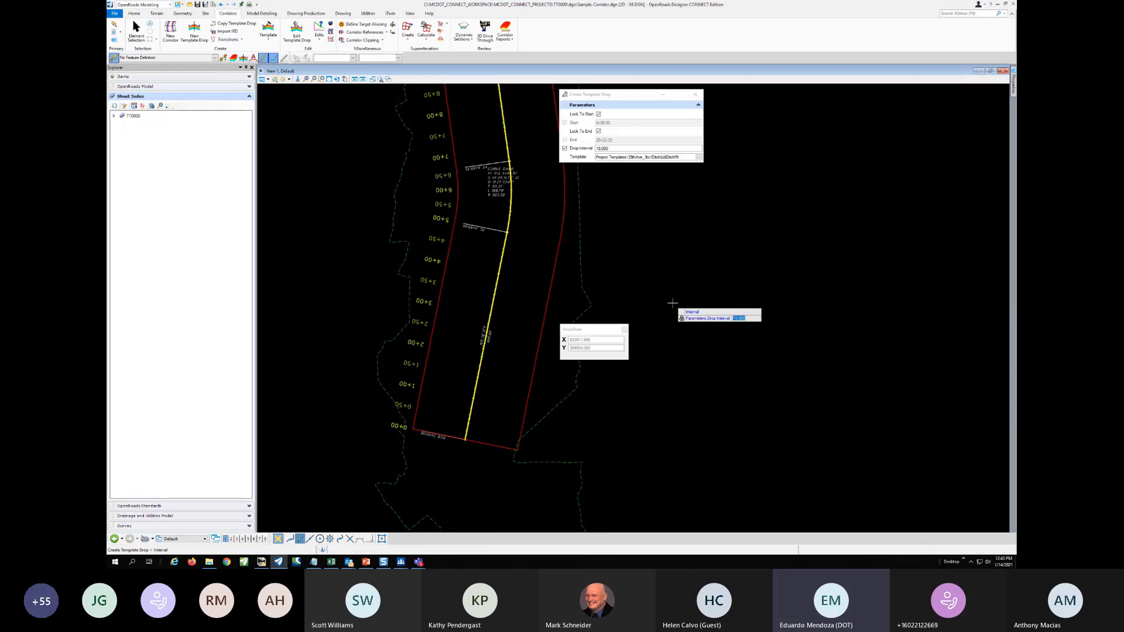
pyautogui.click(673, 303)
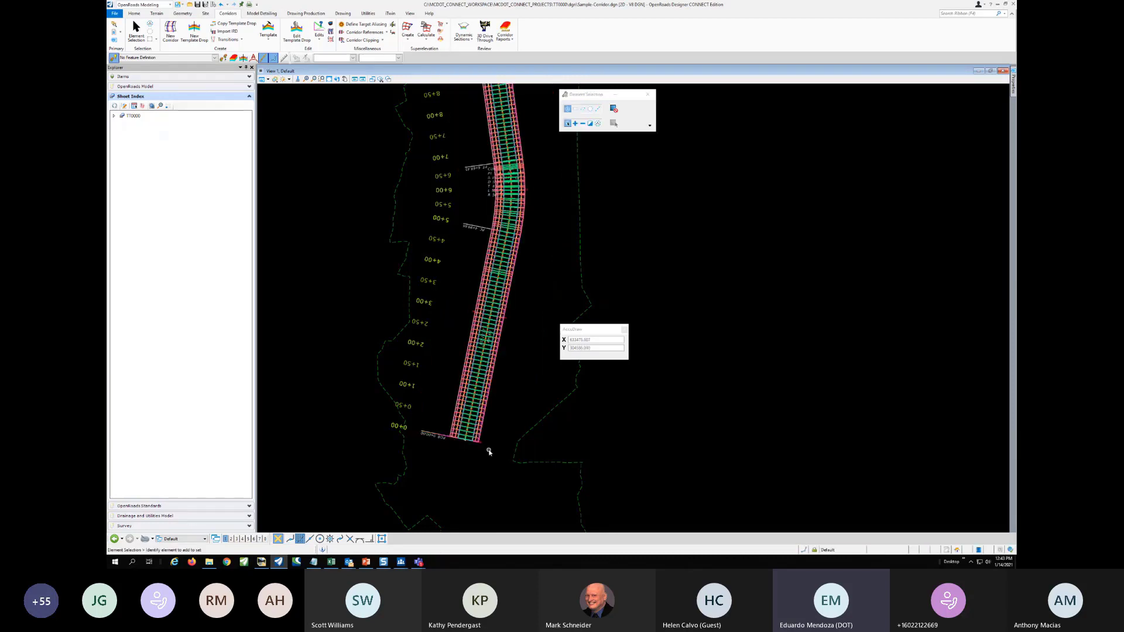
# Set the terrain referenced from Sample-Terrain.dgn as the active terrain, clear the selection and reprocess the corridor
pyautogui.scroll(-2, 490, 452)
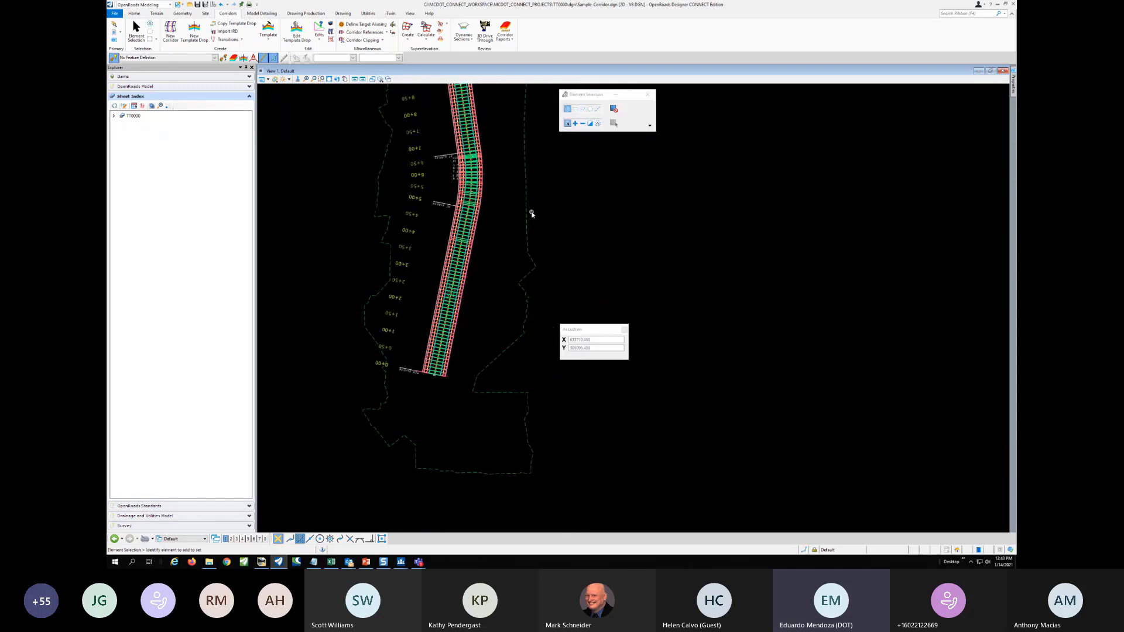
pyautogui.click(525, 213)
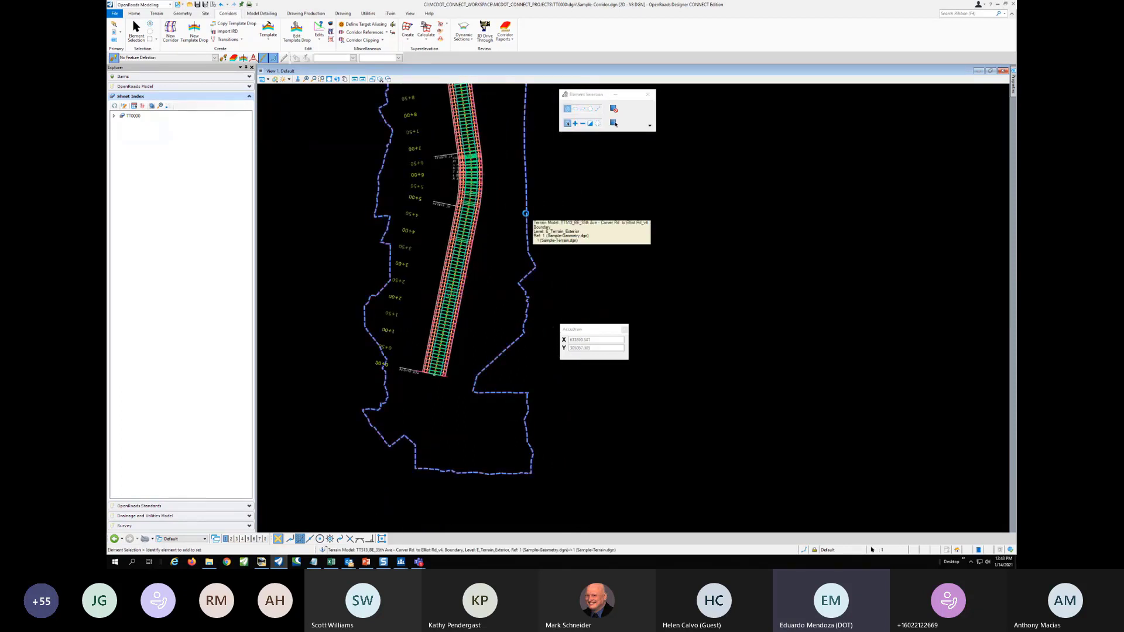
pyautogui.click(529, 215)
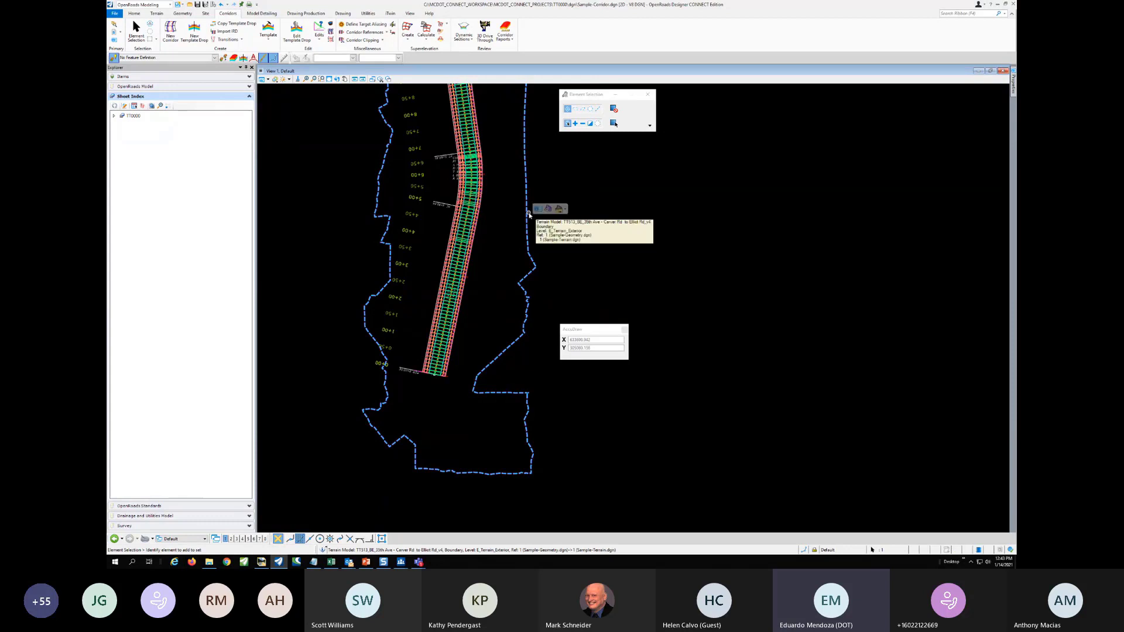
pyautogui.click(549, 210)
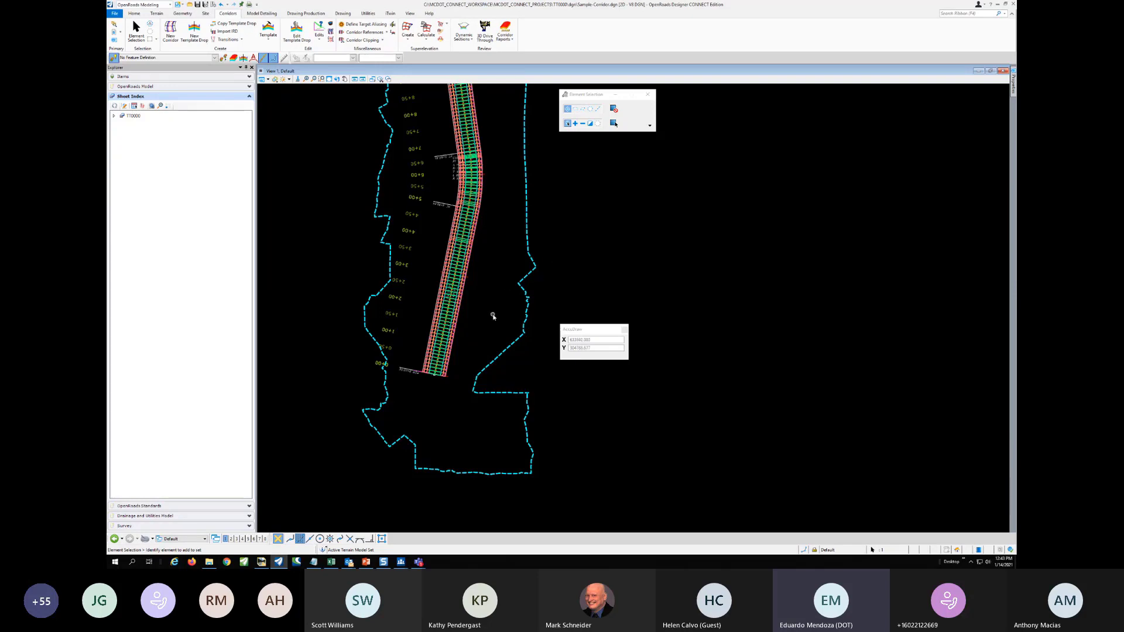
pyautogui.scroll(2, 491, 318)
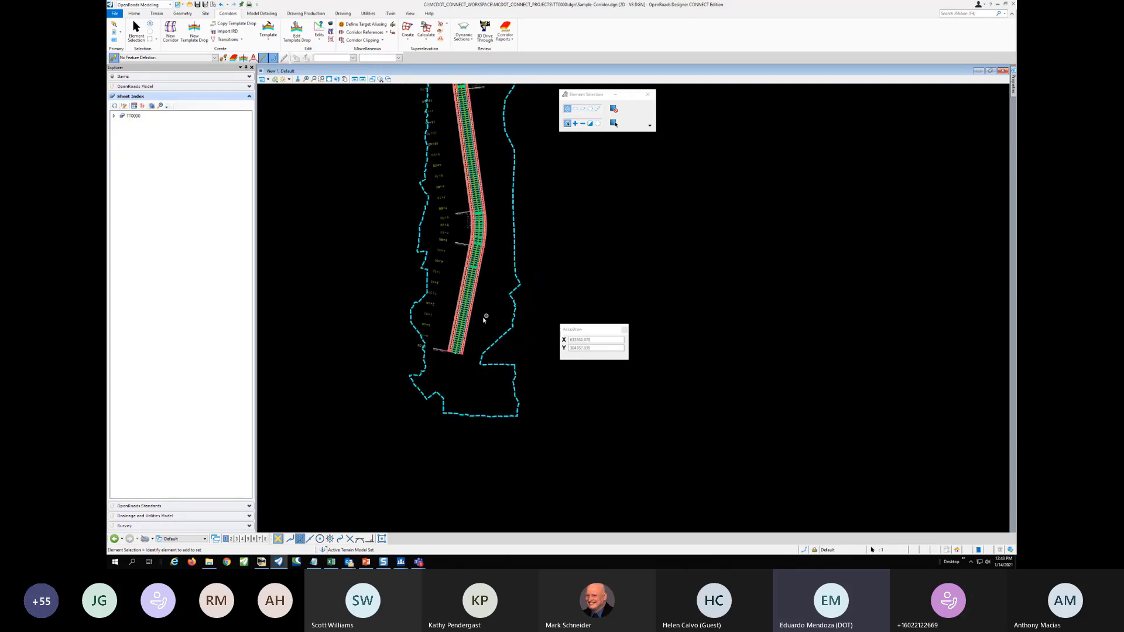
pyautogui.moveTo(549, 233)
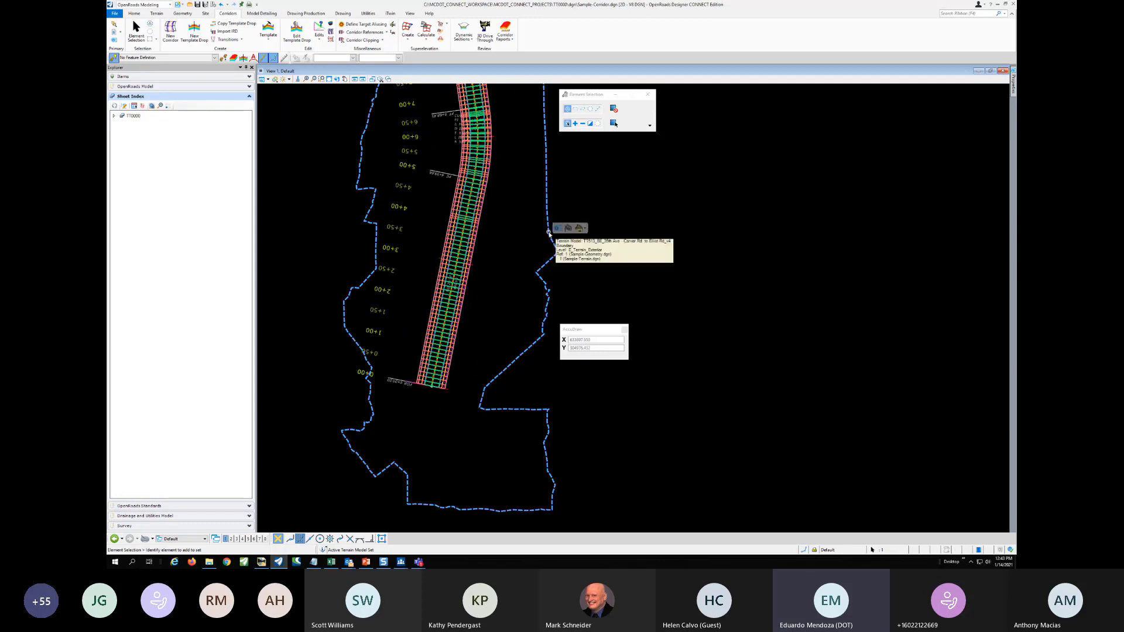
pyautogui.click(575, 271)
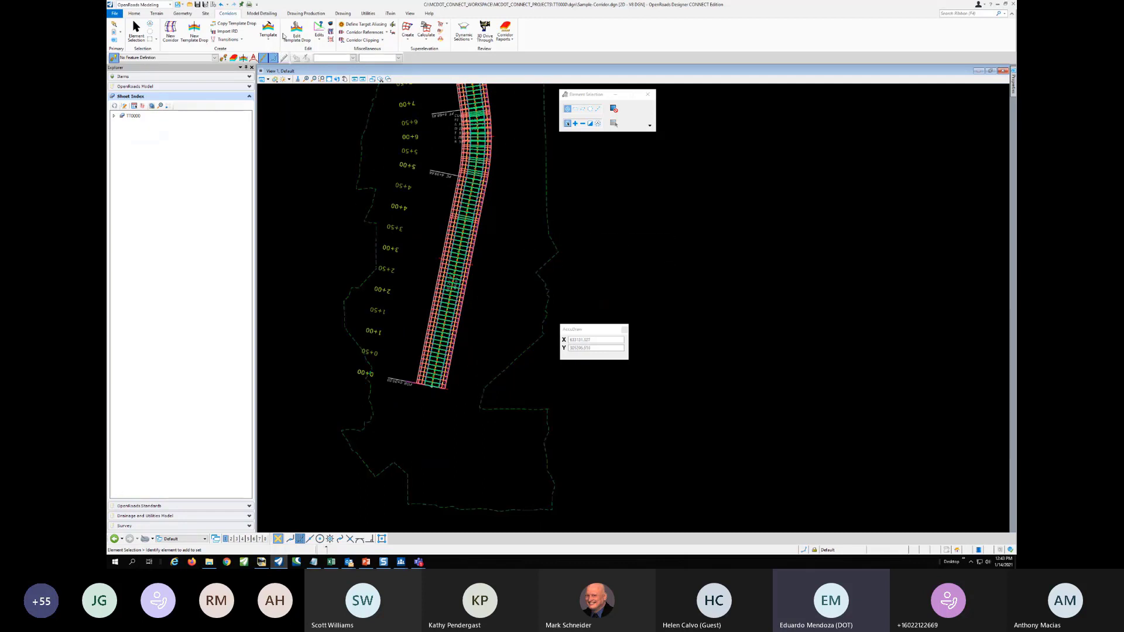
pyautogui.click(331, 39)
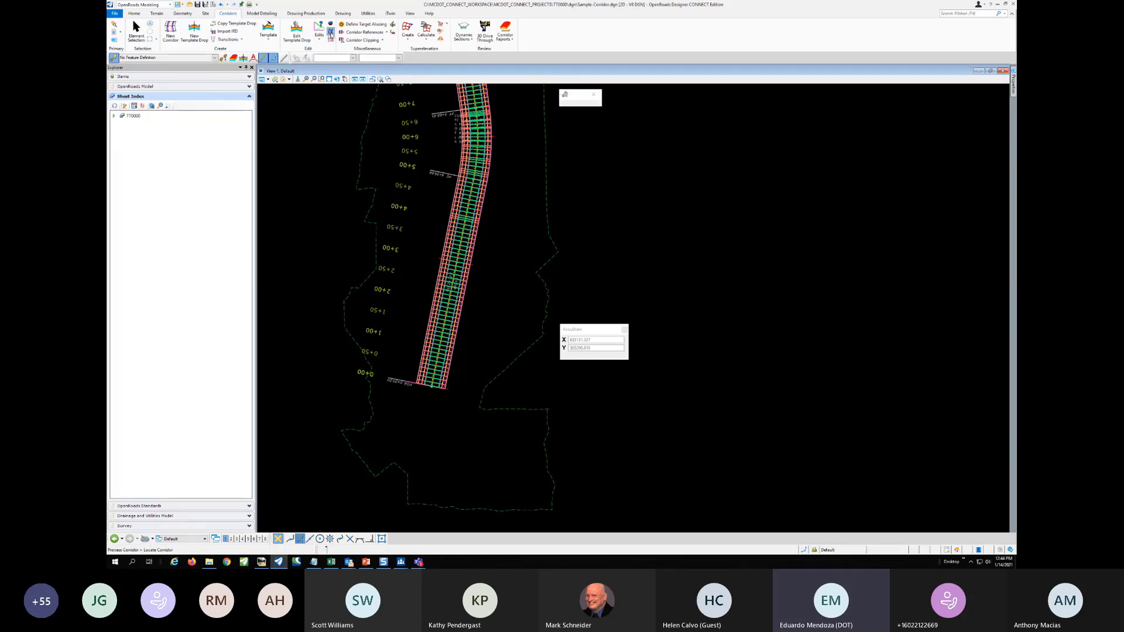
pyautogui.click(479, 293)
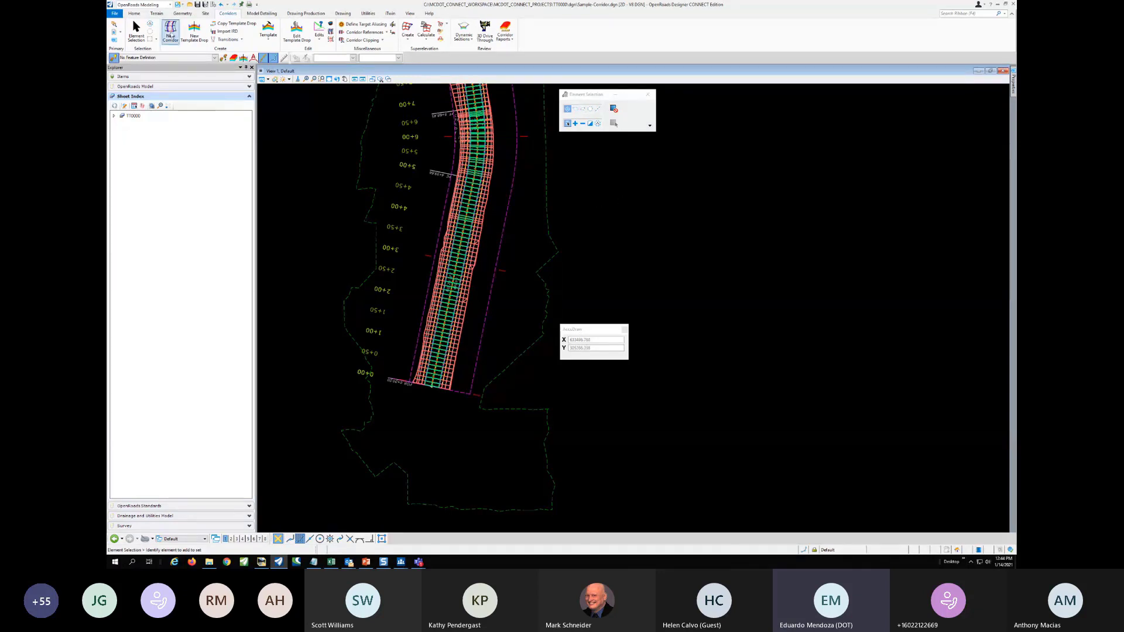
# Turn off the display of the Sample-Corridor.dgn Default-3D reference and move the References window clear of the corridor lines
pyautogui.click(114, 32)
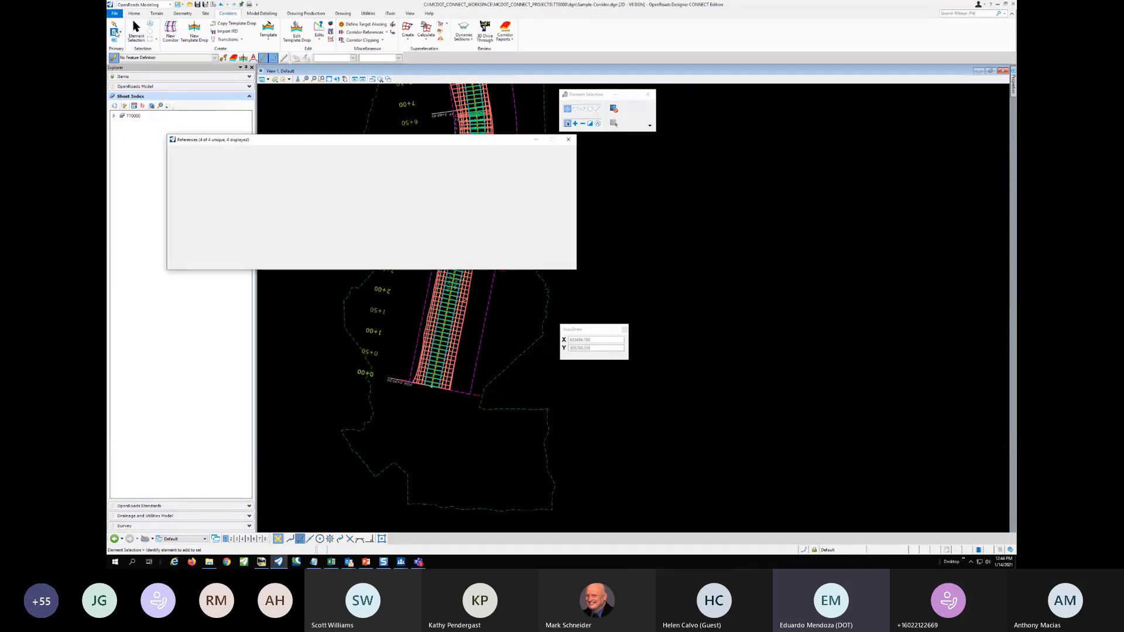
pyautogui.moveTo(434, 141); pyautogui.dragTo(807, 154)
pyautogui.click(644, 197)
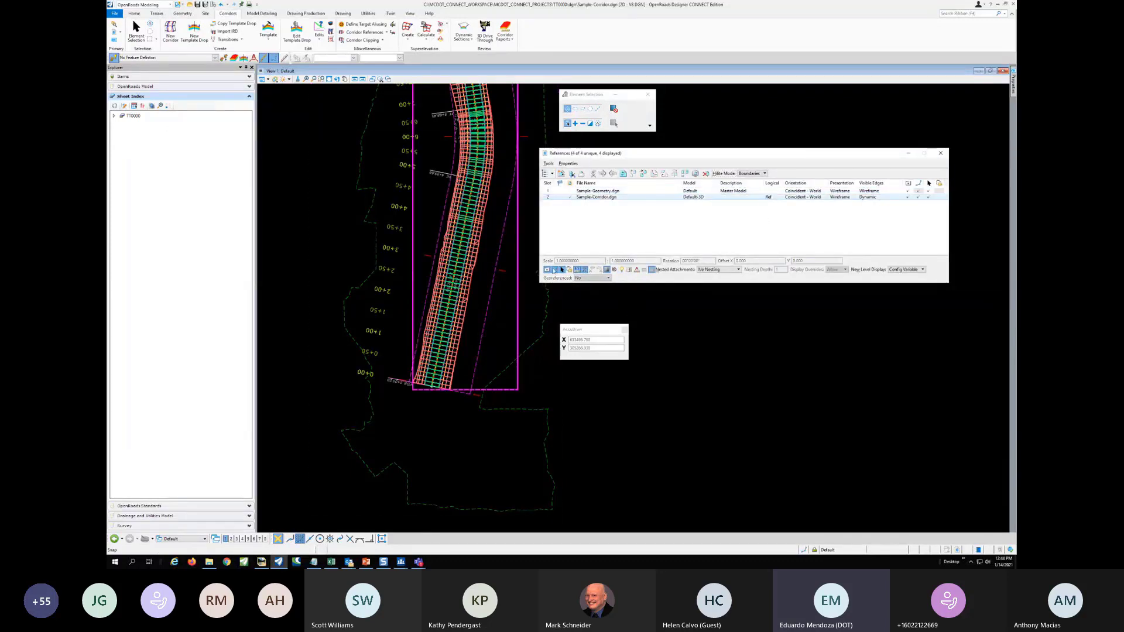
pyautogui.click(547, 270)
pyautogui.scroll(5, 442, 322)
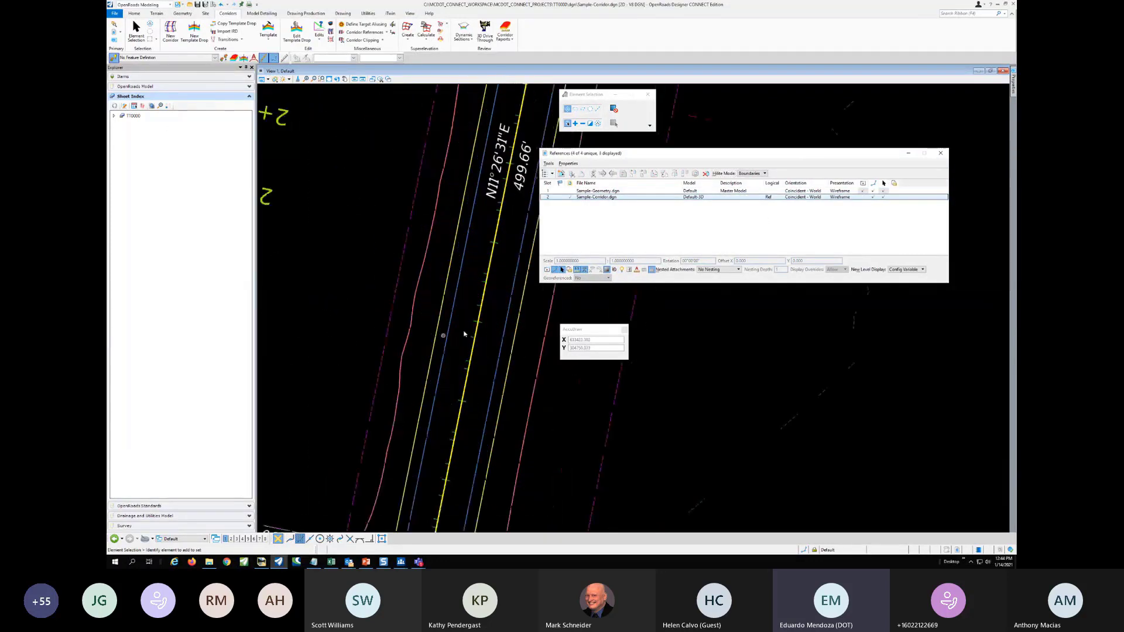
pyautogui.moveTo(489, 388)
pyautogui.mouseDown(button='middle')
pyautogui.moveTo(431, 266)
pyautogui.moveTo(466, 219)
pyautogui.mouseUp(button='middle')
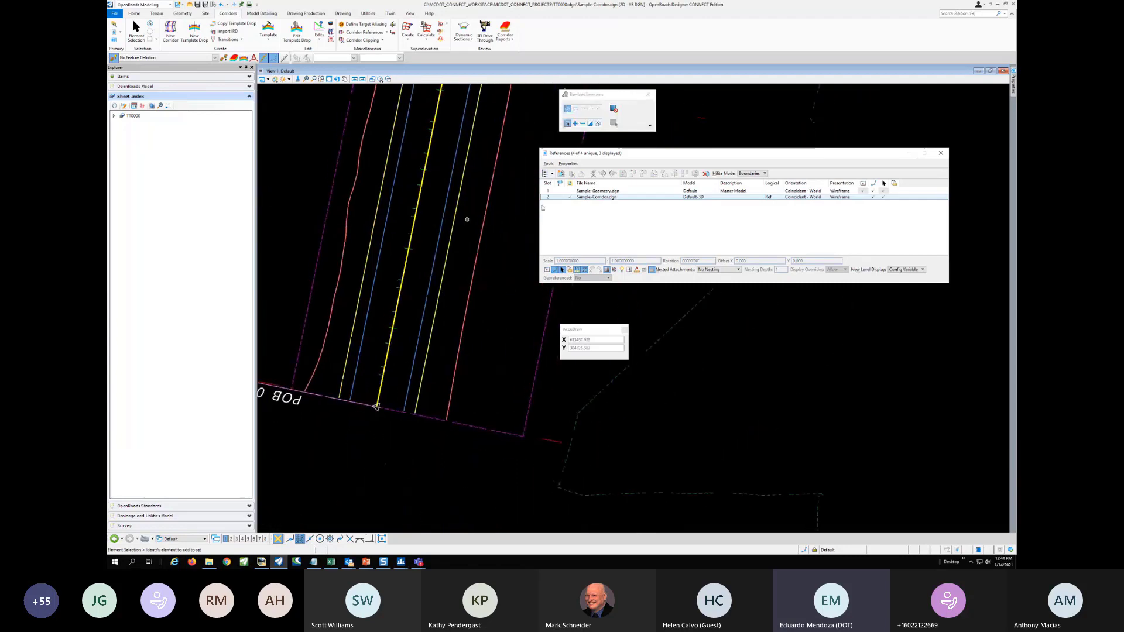
pyautogui.moveTo(832, 155); pyautogui.dragTo(855, 114)
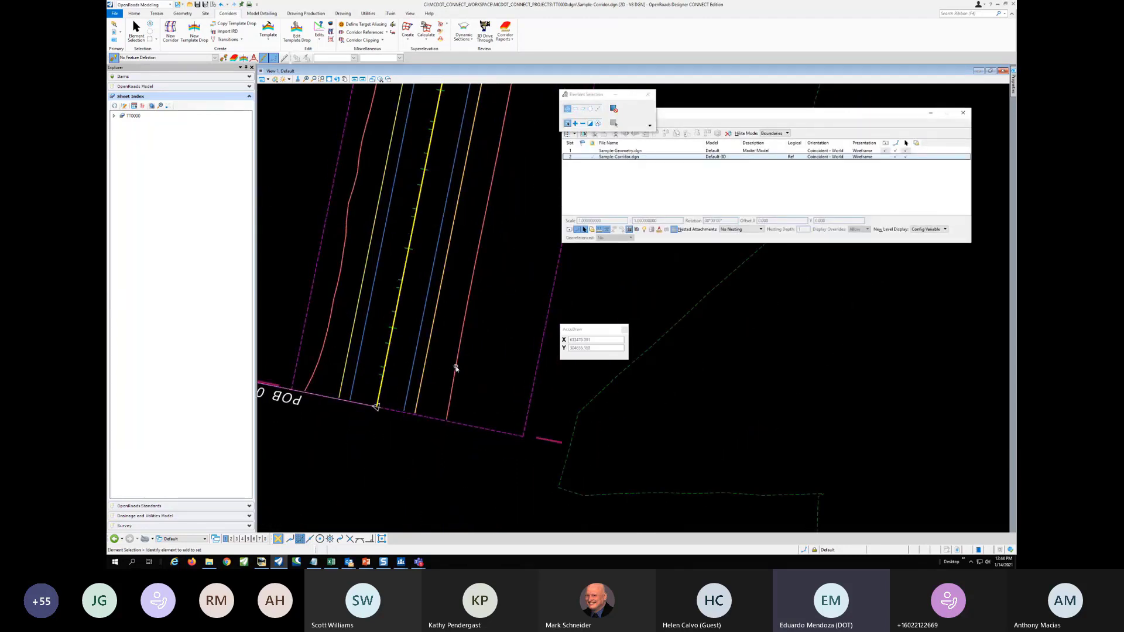
pyautogui.moveTo(457, 368)
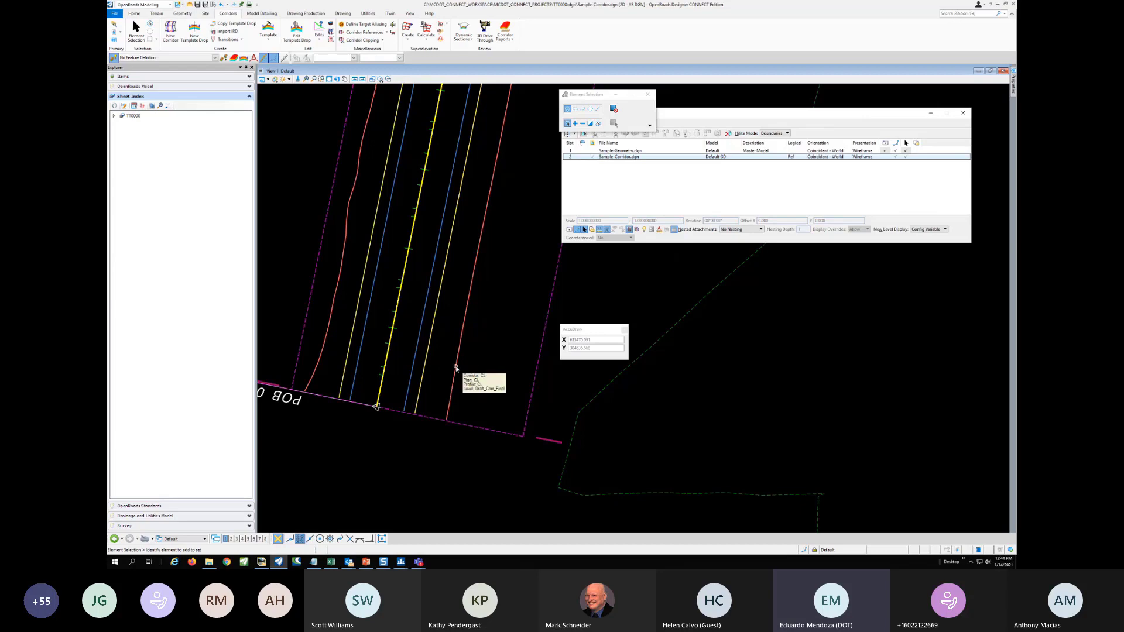
# Set the line style of the TL_End Condition Cut Tie level to CUT in Level Manager
pyautogui.click(834, 550)
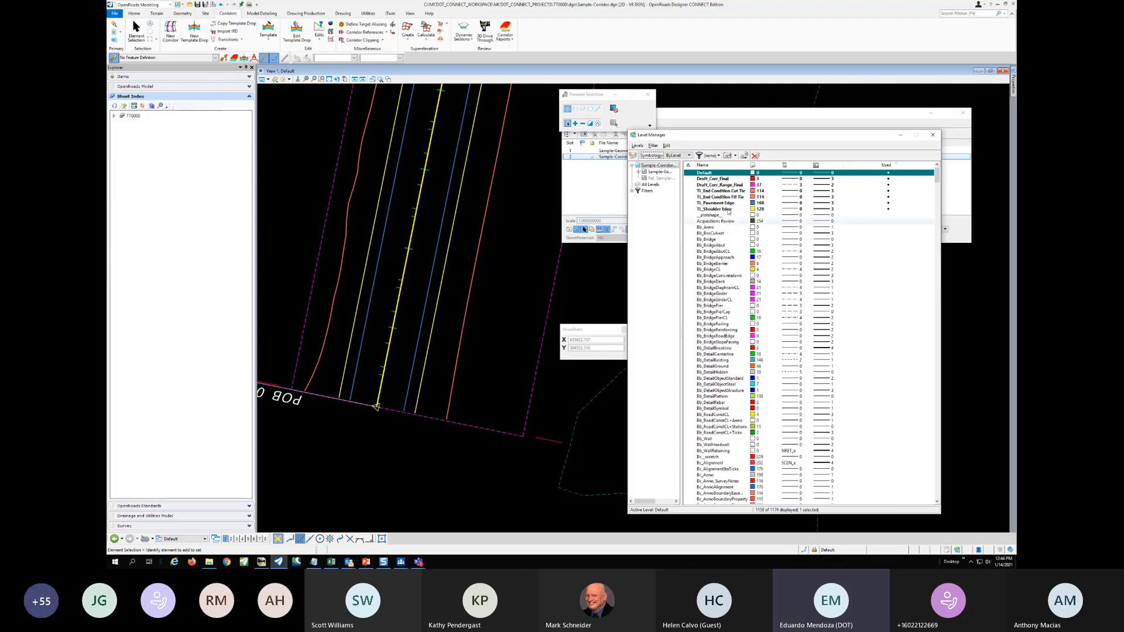
pyautogui.click(790, 191)
pyautogui.click(789, 192)
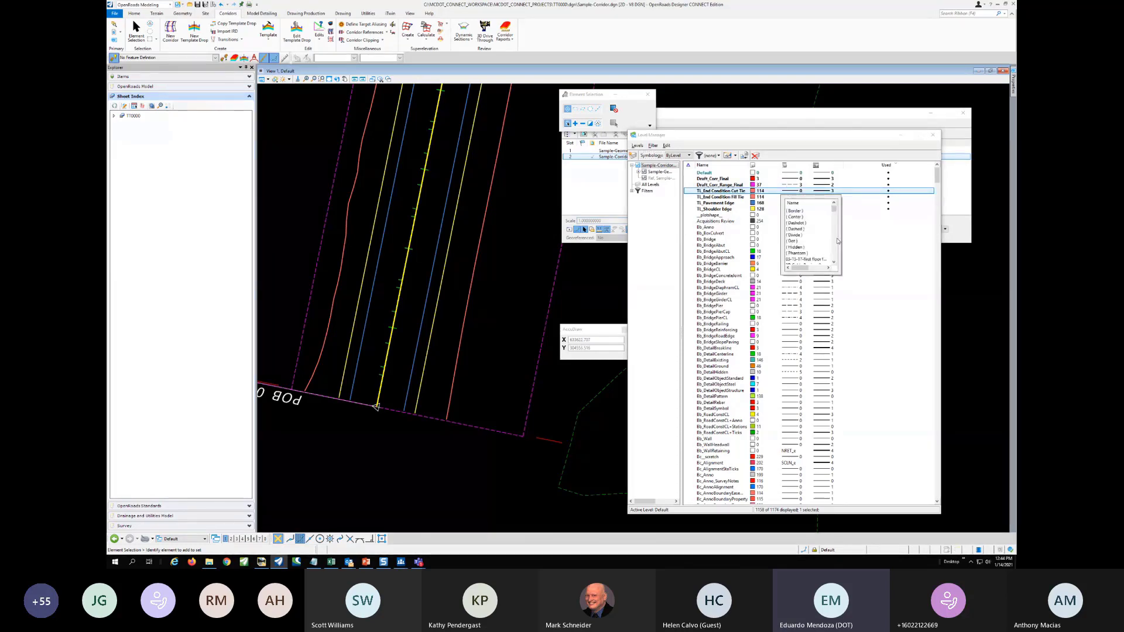
pyautogui.scroll(-5, 835, 246)
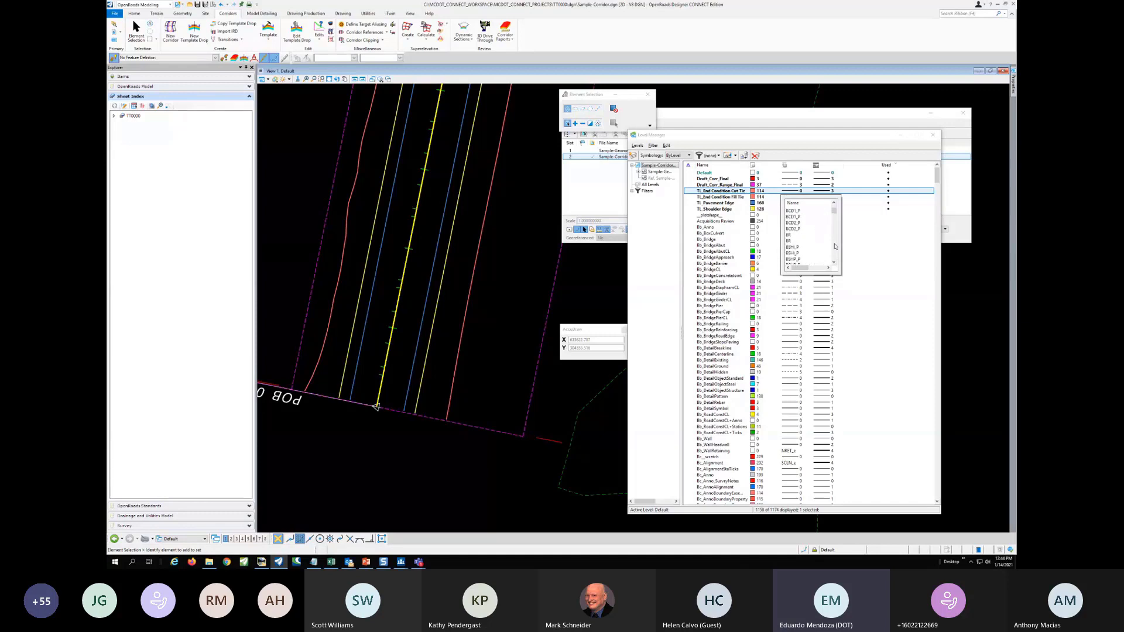
pyautogui.scroll(-3, 835, 246)
pyautogui.scroll(-3, 835, 246)
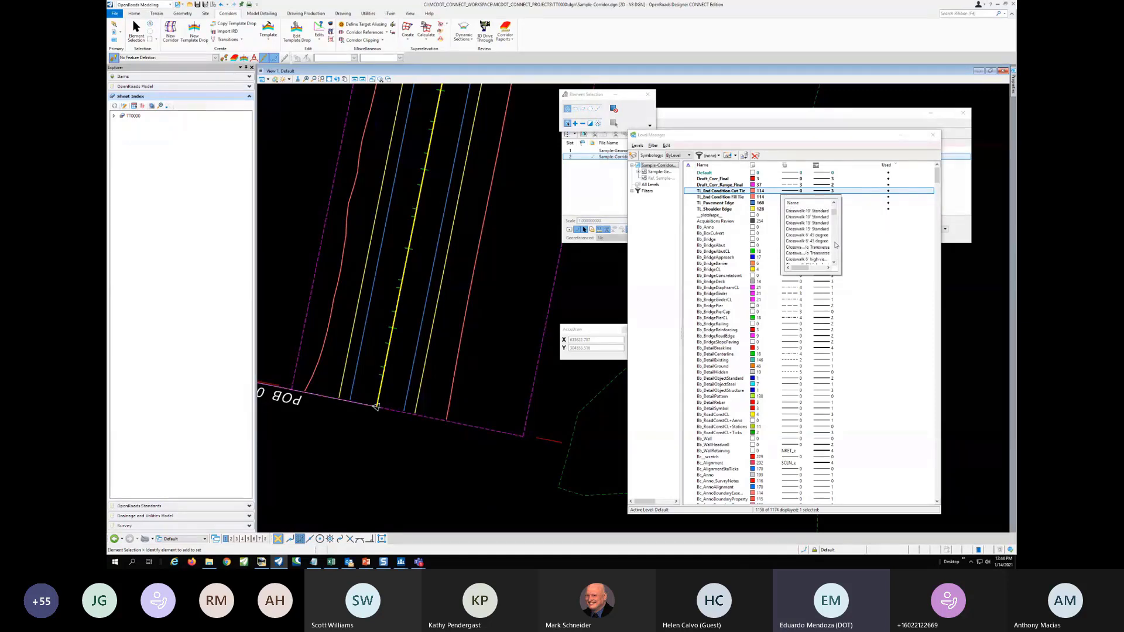
pyautogui.scroll(-3, 836, 250)
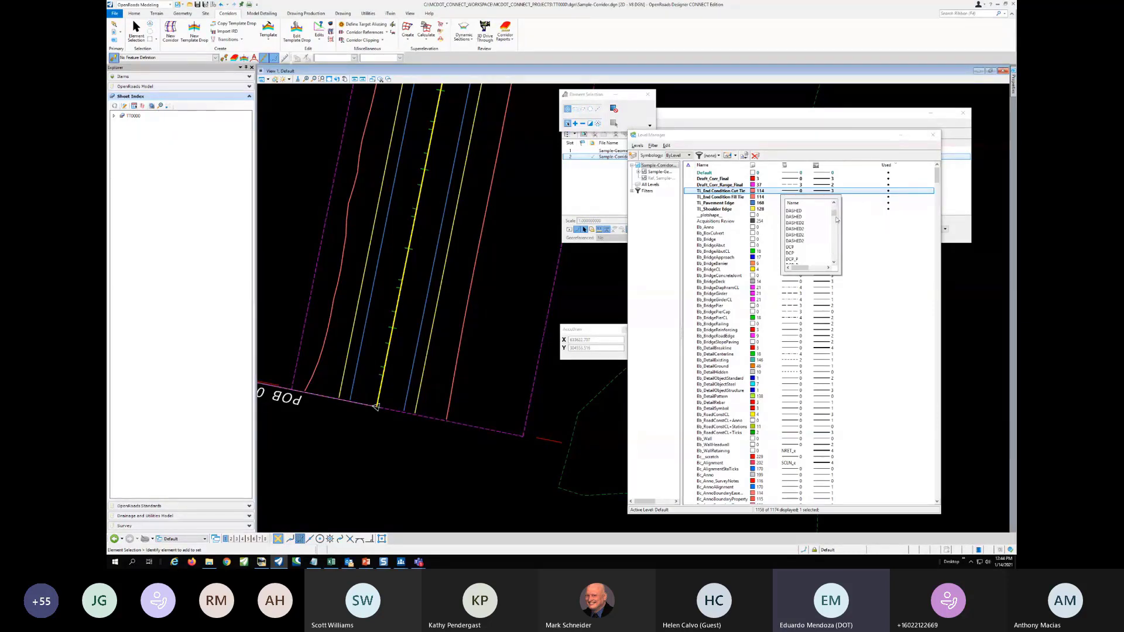
pyautogui.scroll(2, 836, 216)
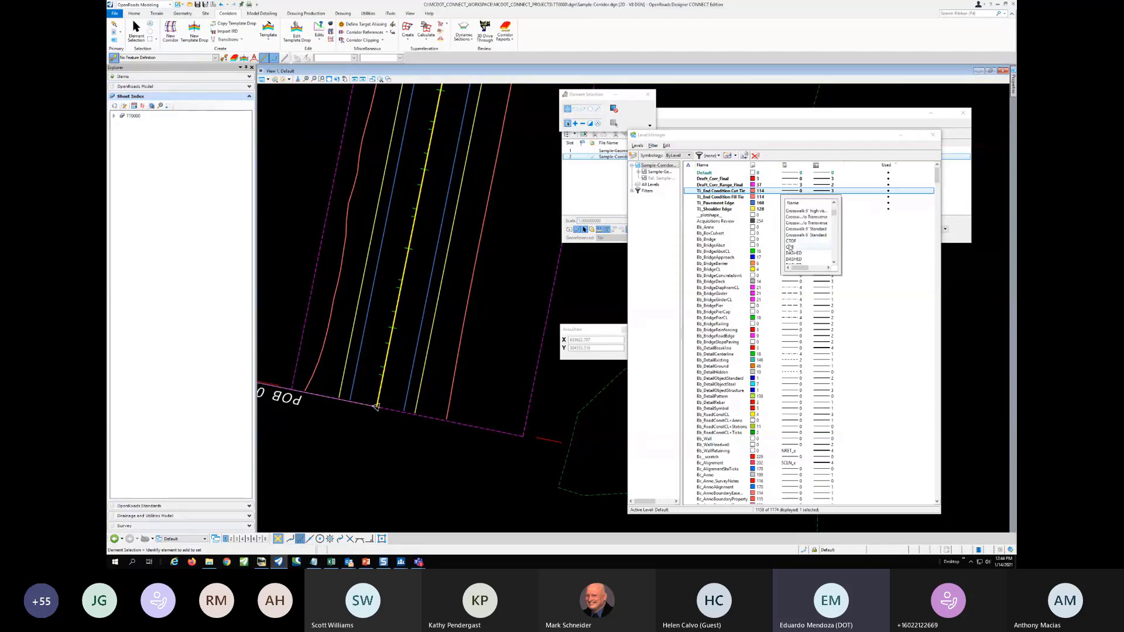
pyautogui.click(789, 247)
# Set the line style of the TL_End Condition Fill Tie level to FILL and save the settings
pyautogui.click(732, 198)
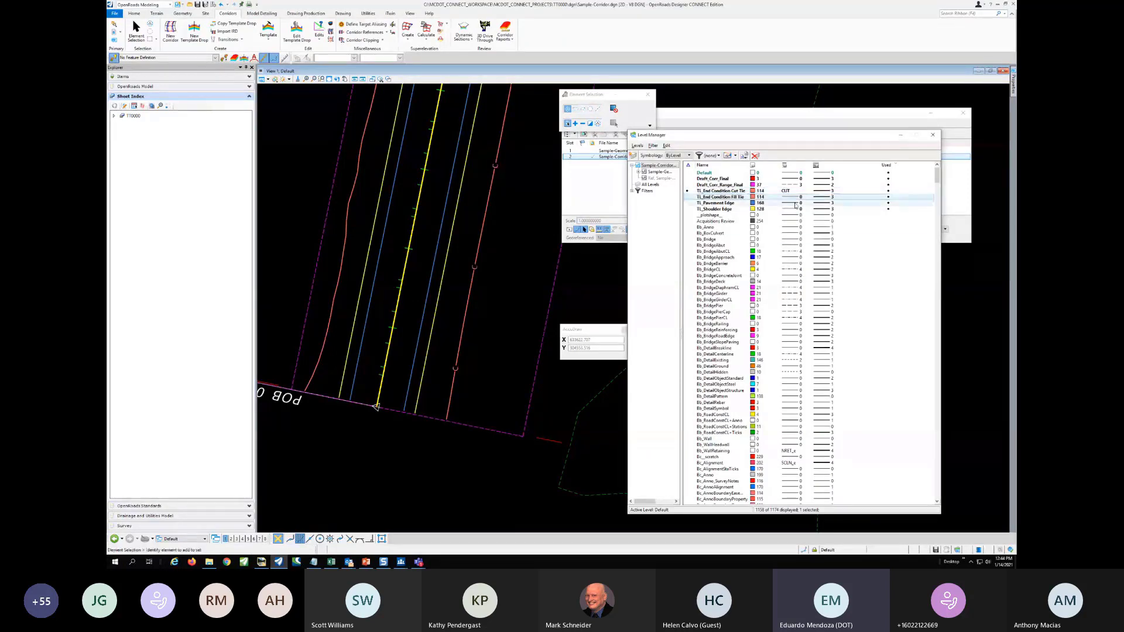
pyautogui.click(798, 197)
pyautogui.scroll(-6, 834, 245)
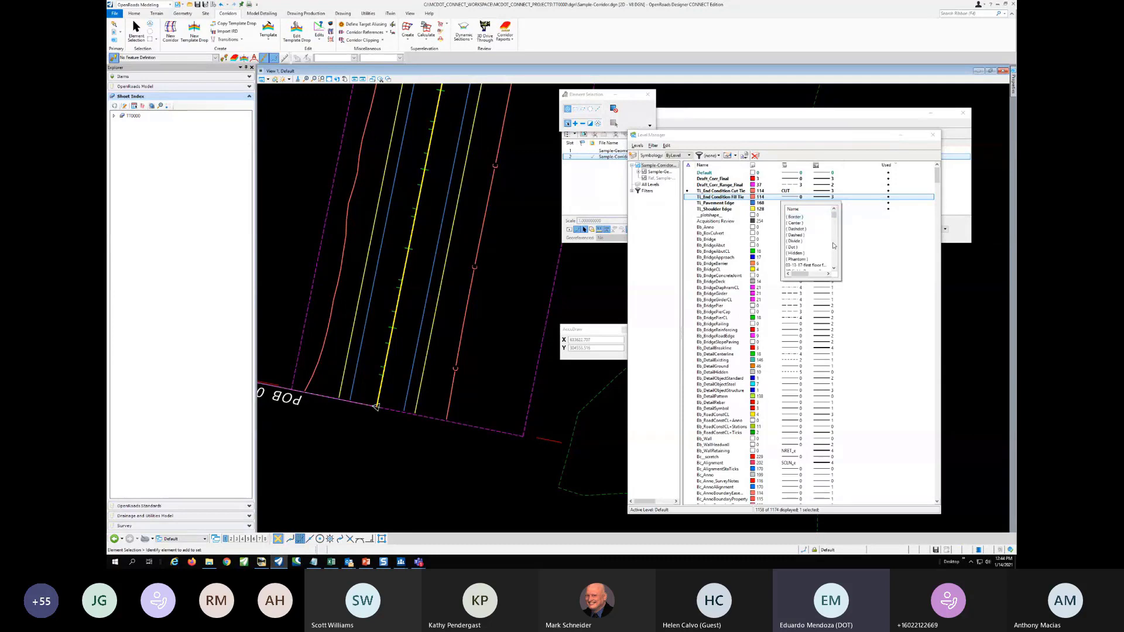
pyautogui.scroll(-8, 834, 245)
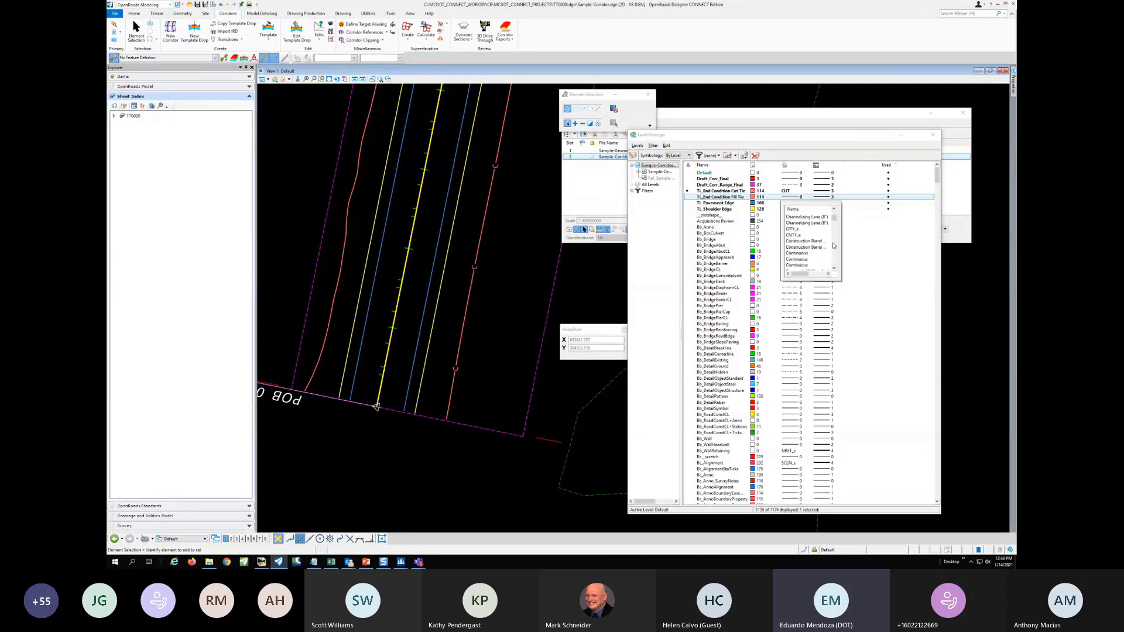
pyautogui.scroll(-8, 834, 245)
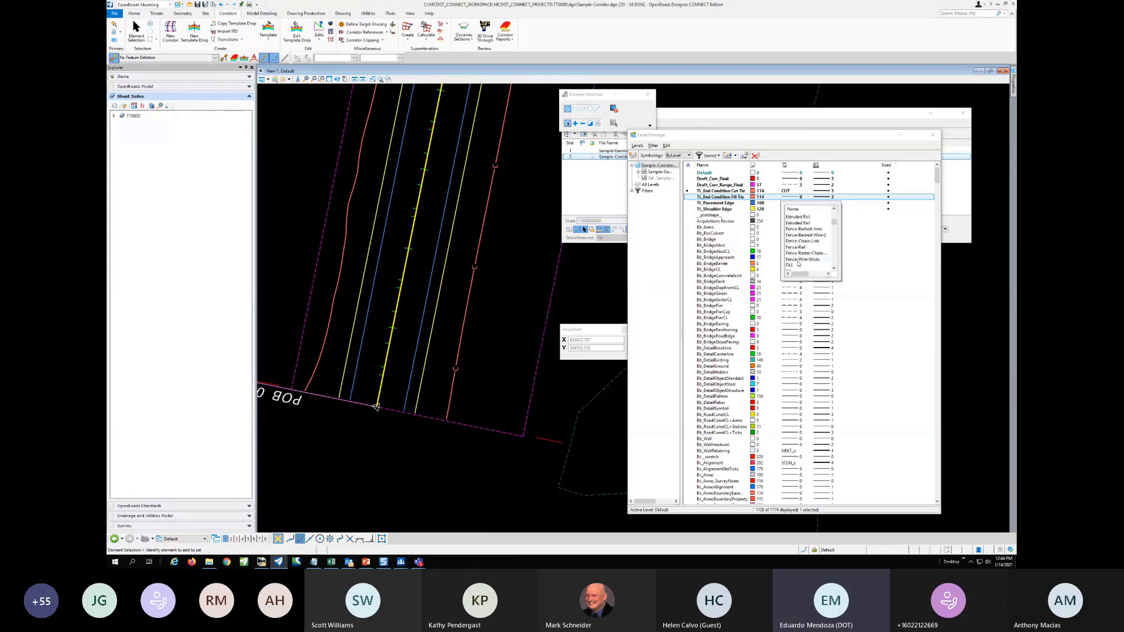
pyautogui.click(796, 265)
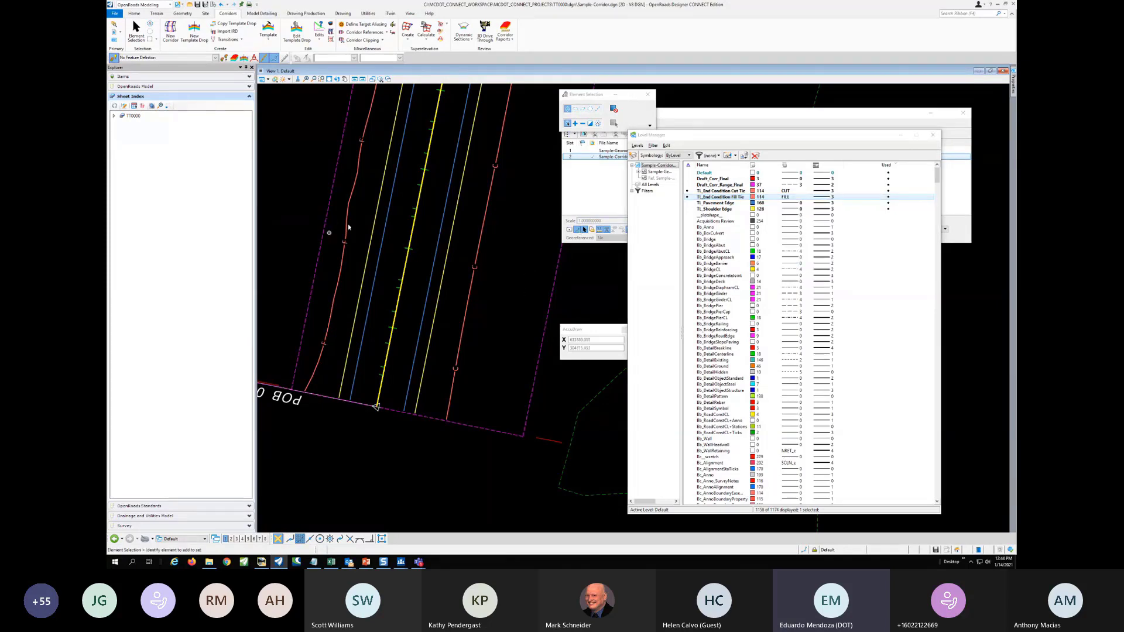
pyautogui.scroll(-5, 464, 220)
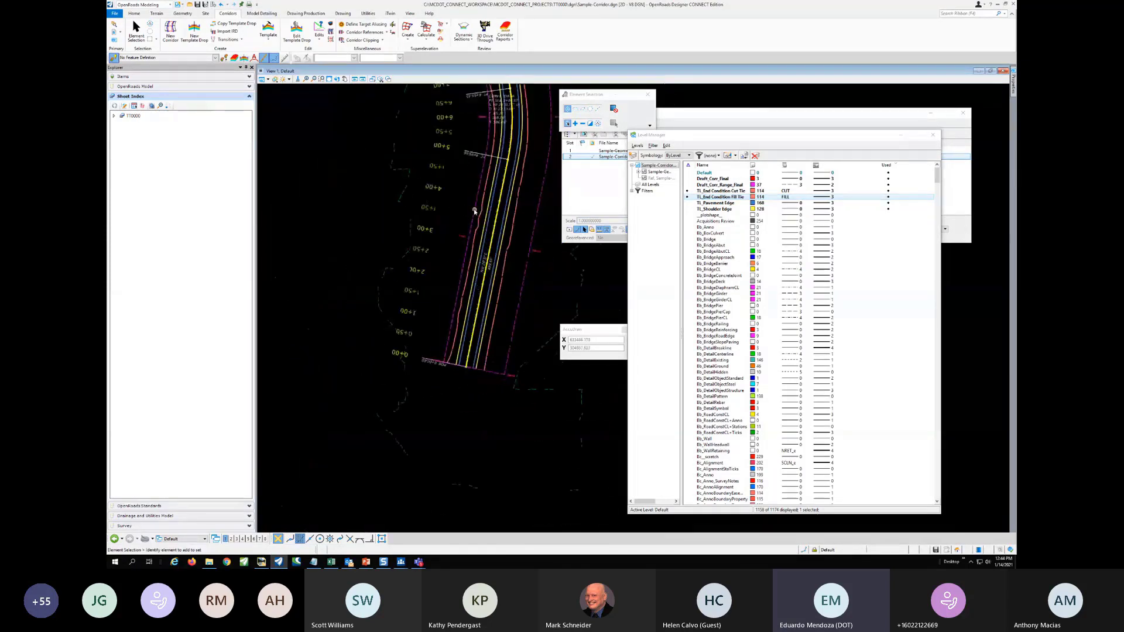
pyautogui.moveTo(455, 216); pyautogui.dragTo(417, 265, button='middle')
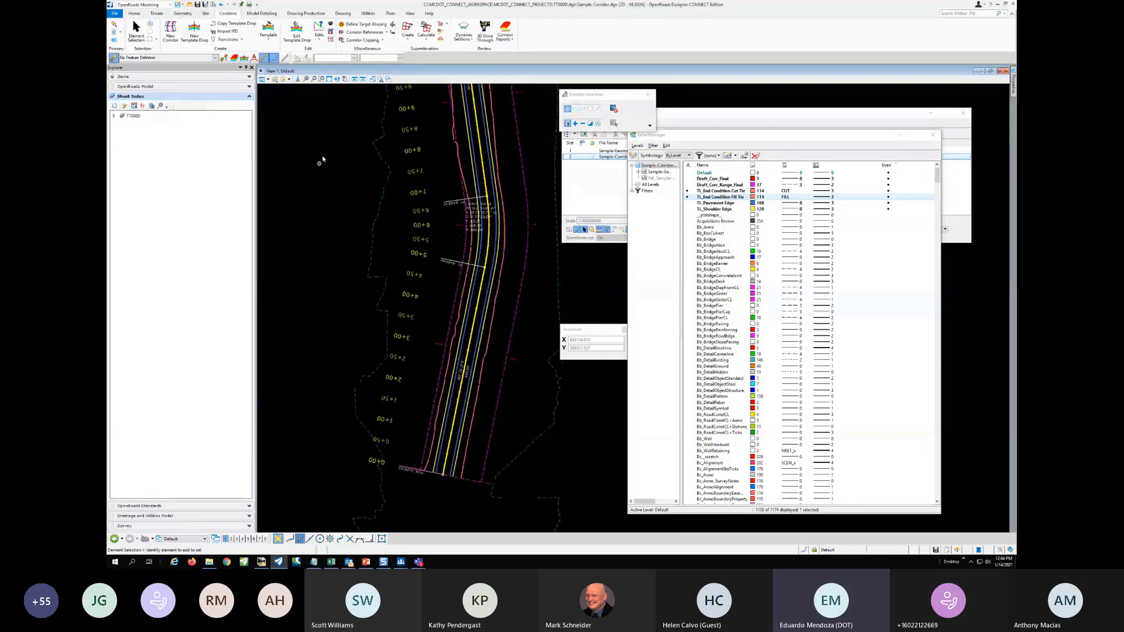
pyautogui.click(201, 6)
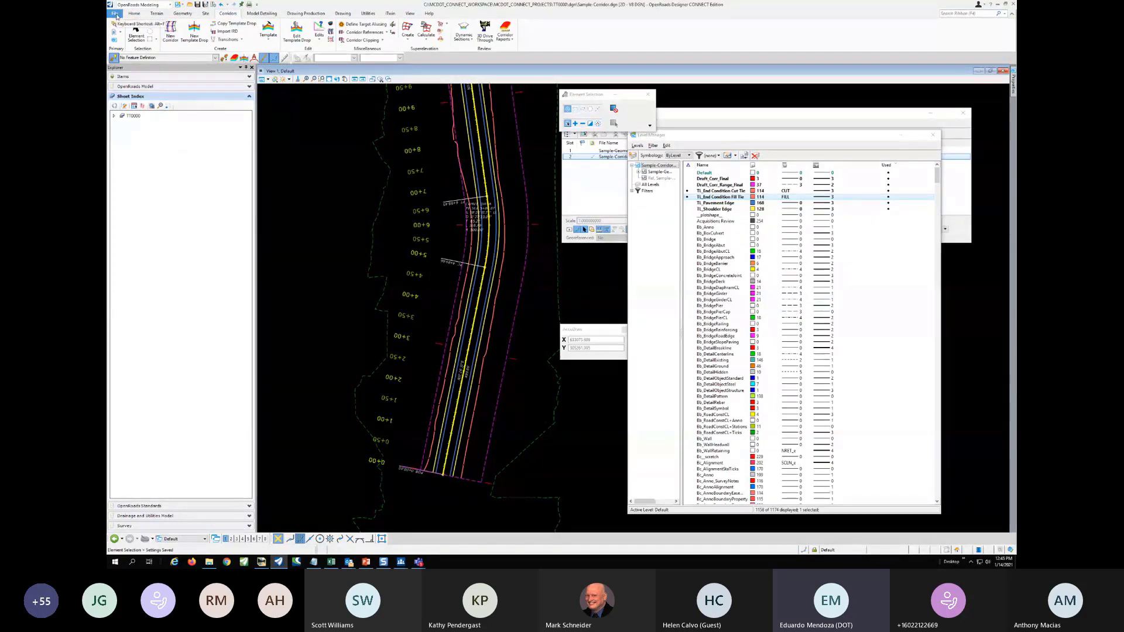
# Create a new design file named Sample-Sheets.dgn in the project's dgn folder and close Level Manager
pyautogui.click(116, 13)
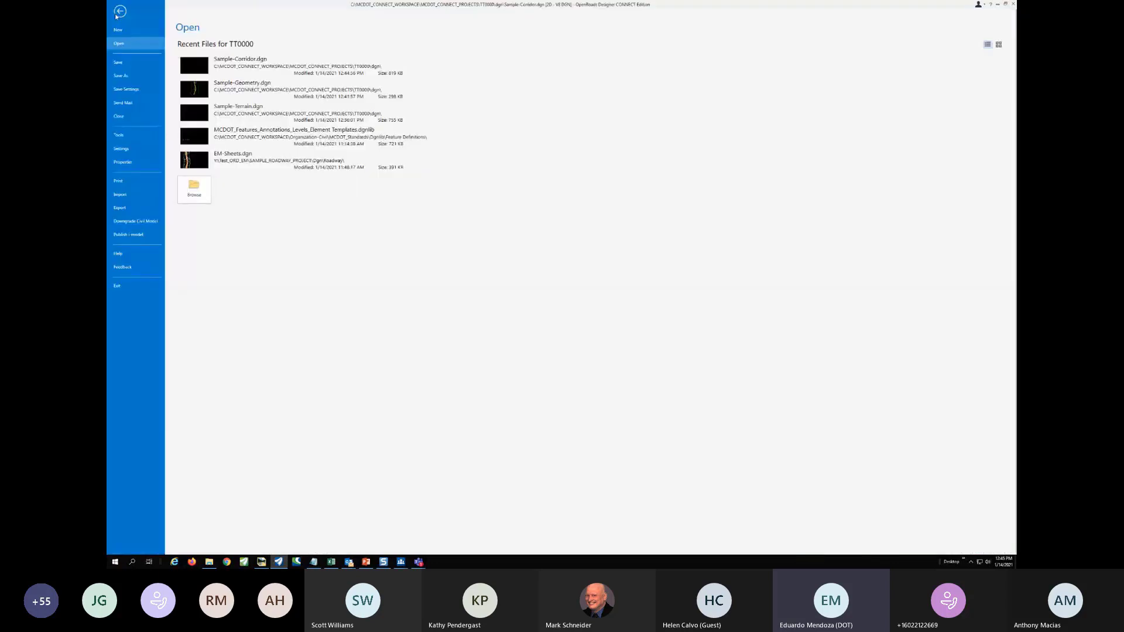
pyautogui.click(119, 30)
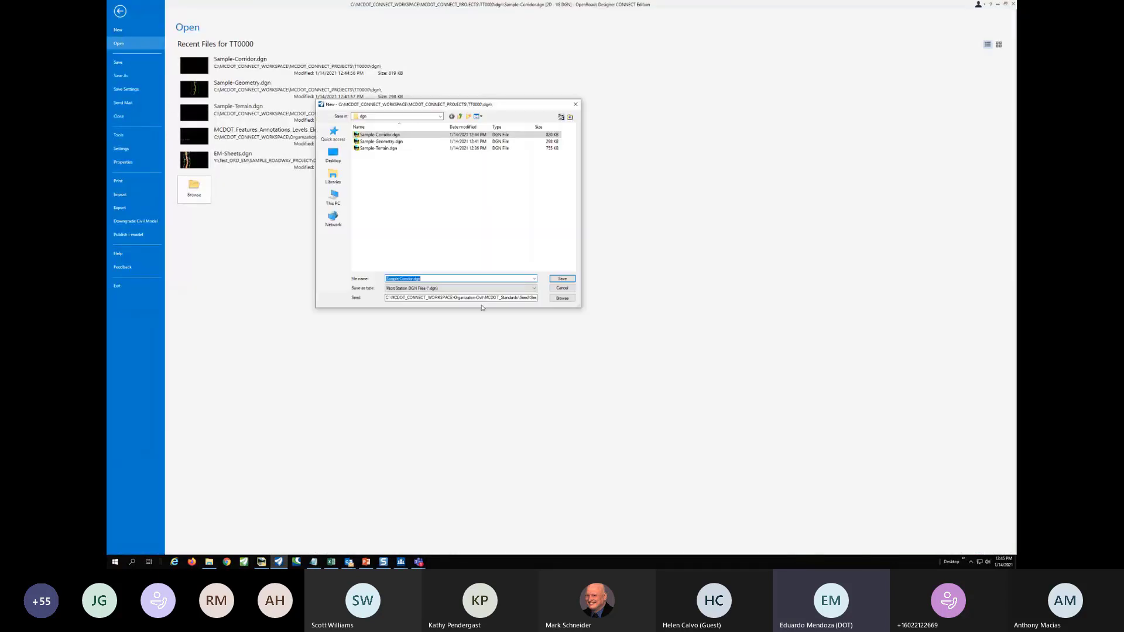
pyautogui.click(414, 279)
pyautogui.write('Sheets')
pyautogui.click(569, 279)
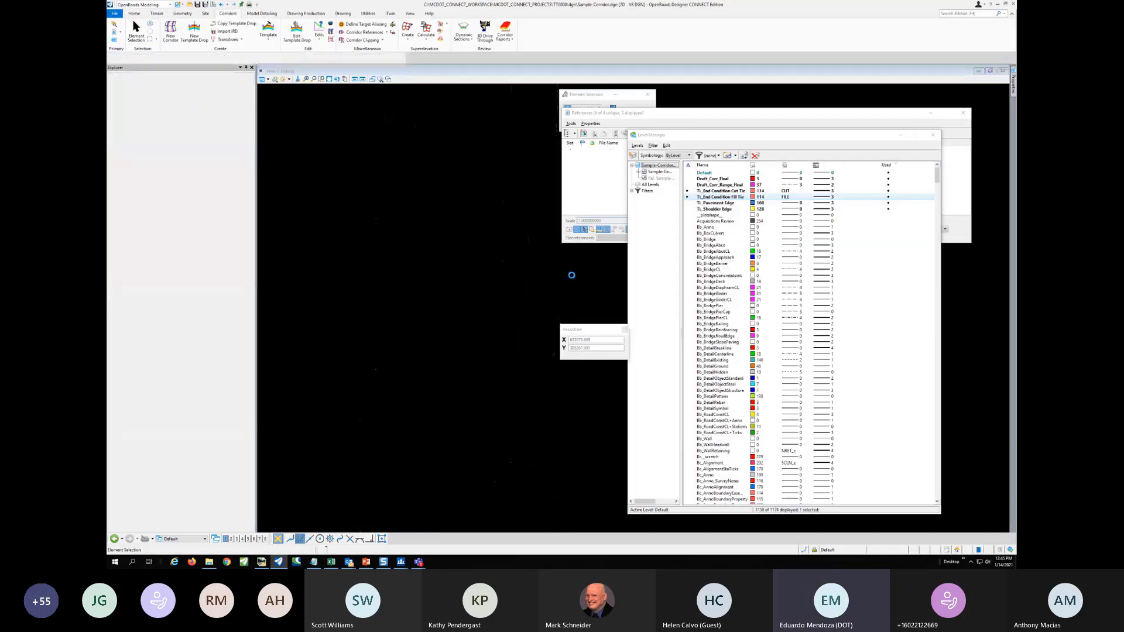
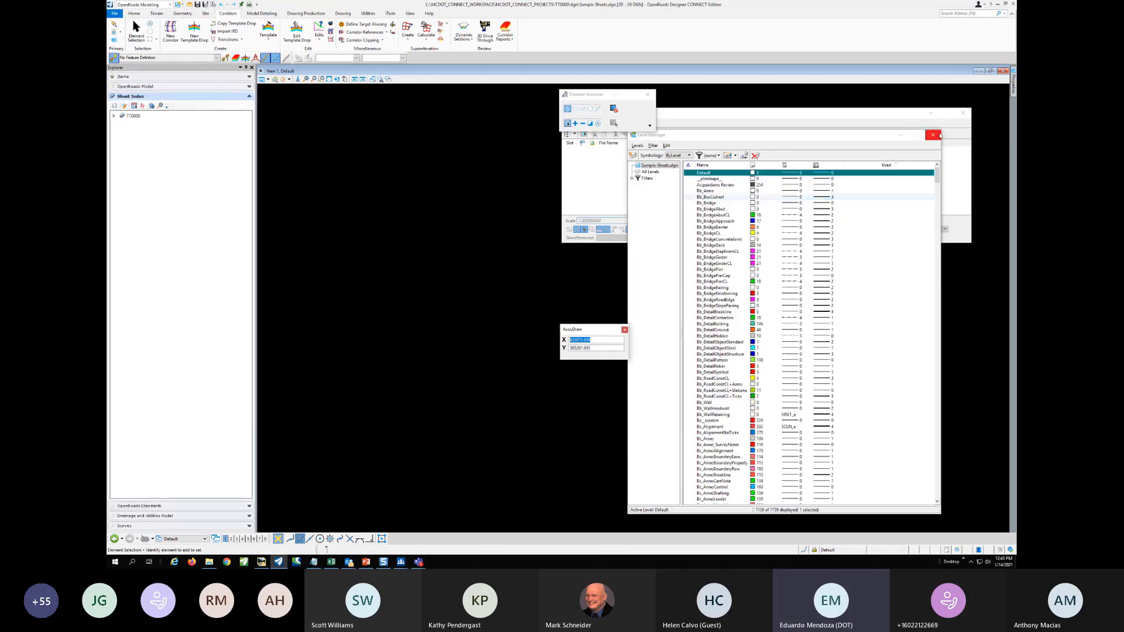
pyautogui.click(934, 135)
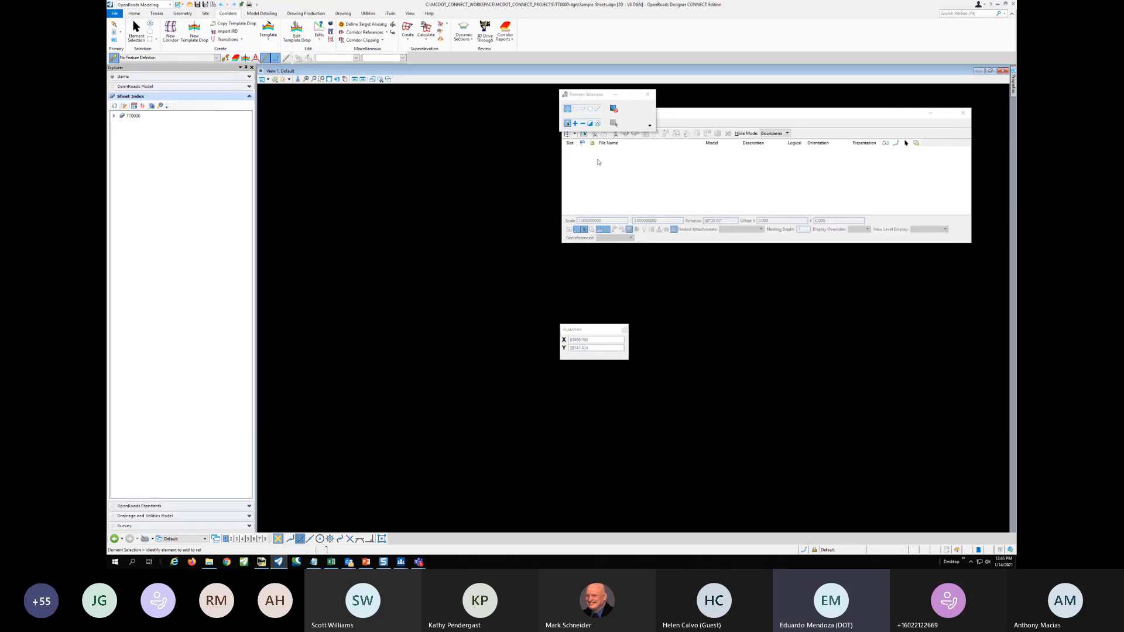
# Attach Sample-Corridor.dgn as a reference with the Coincident World method and fit the view to it
pyautogui.click(583, 154)
pyautogui.click(567, 115)
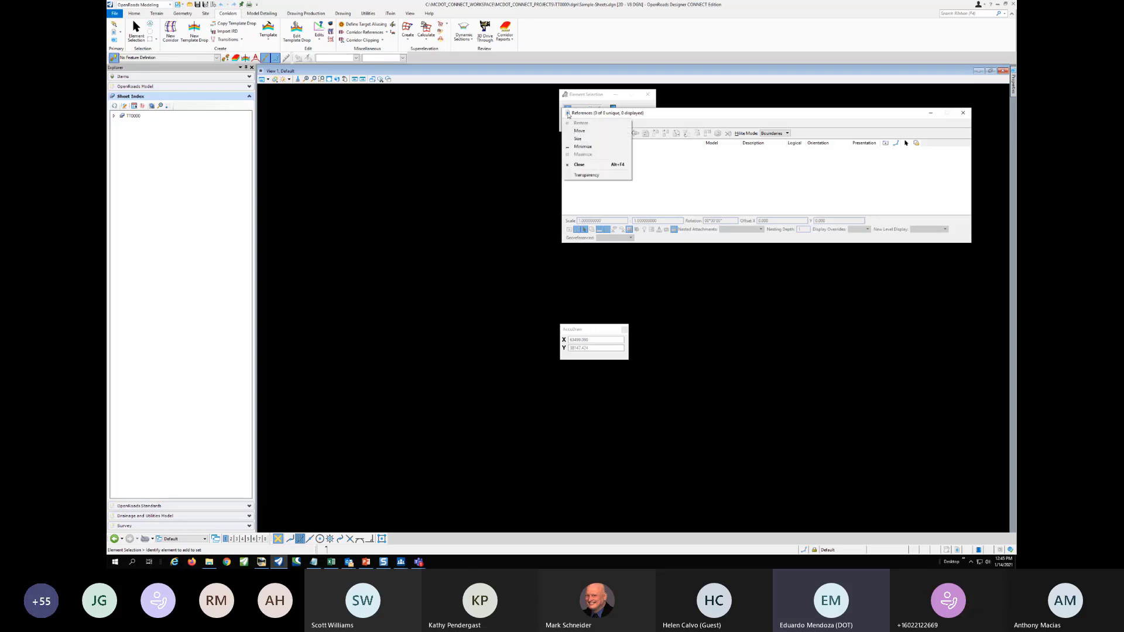
pyautogui.click(571, 114)
pyautogui.click(583, 133)
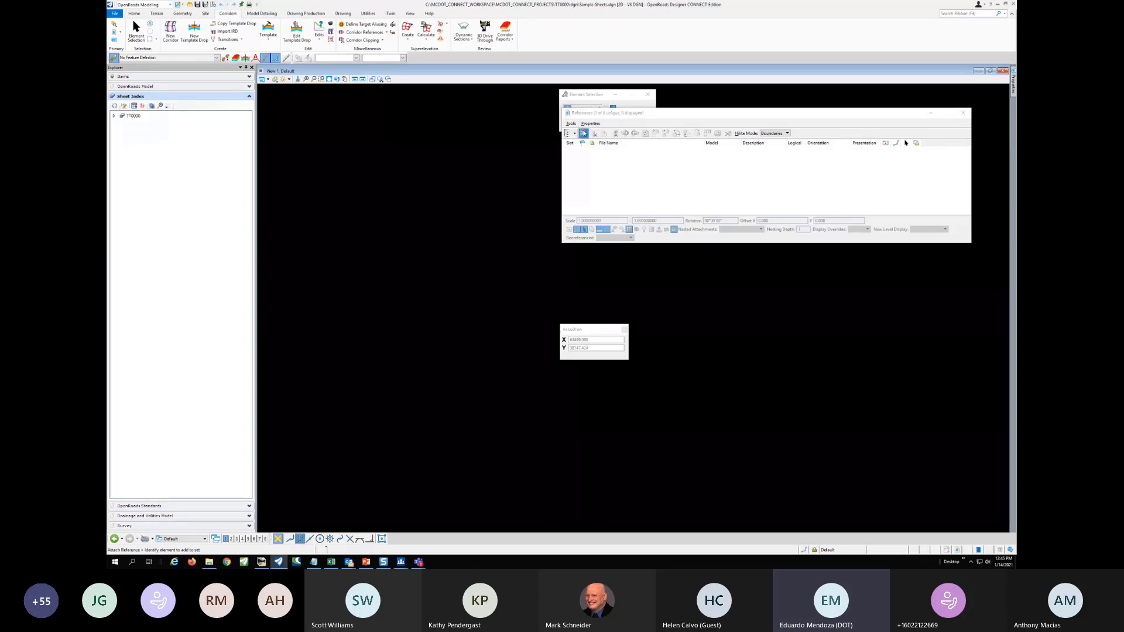
pyautogui.click(398, 134)
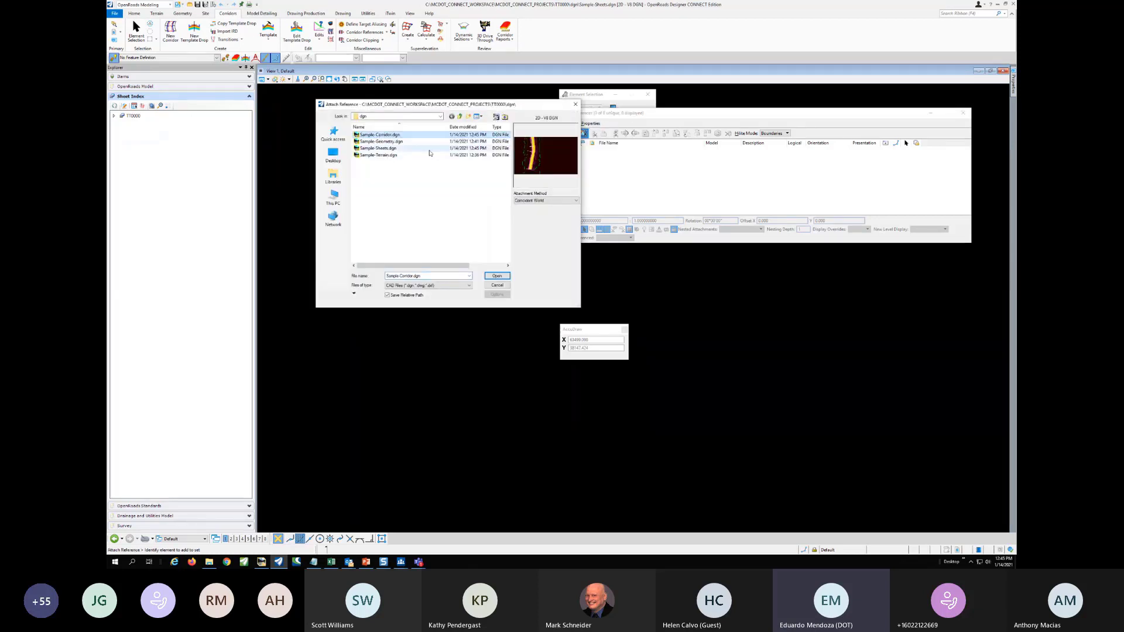
pyautogui.click(495, 276)
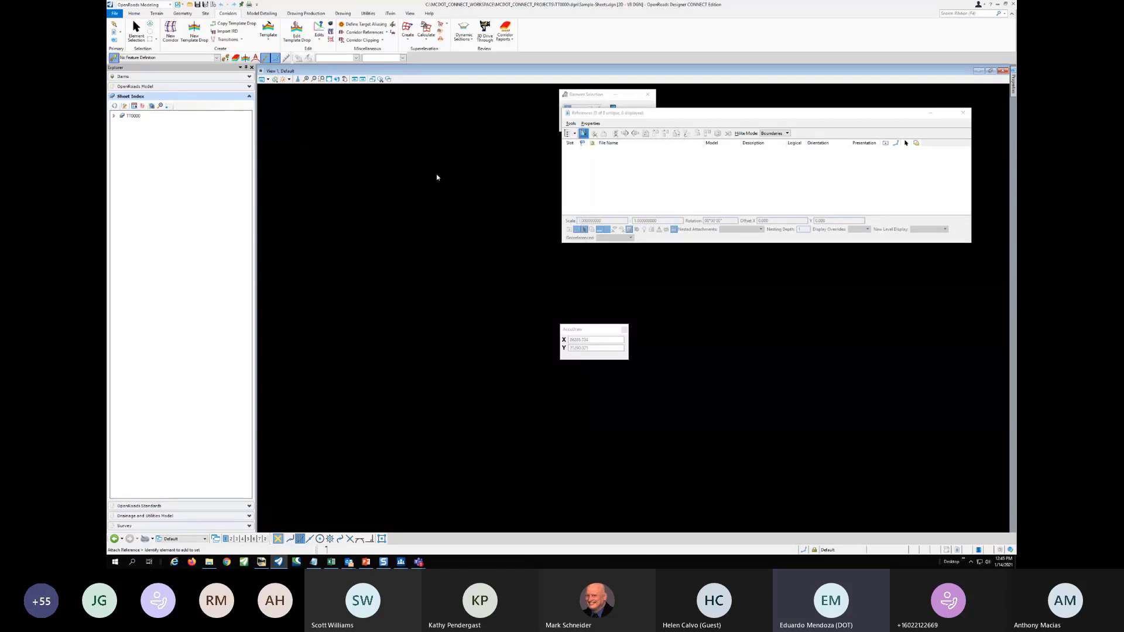
pyautogui.click(397, 135)
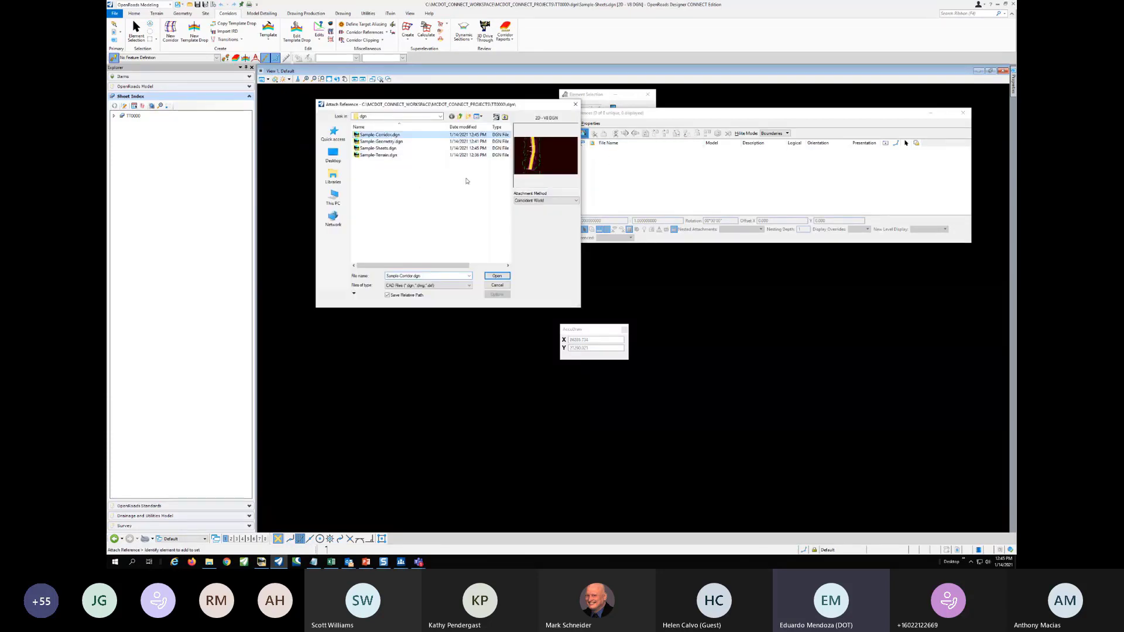
pyautogui.click(496, 276)
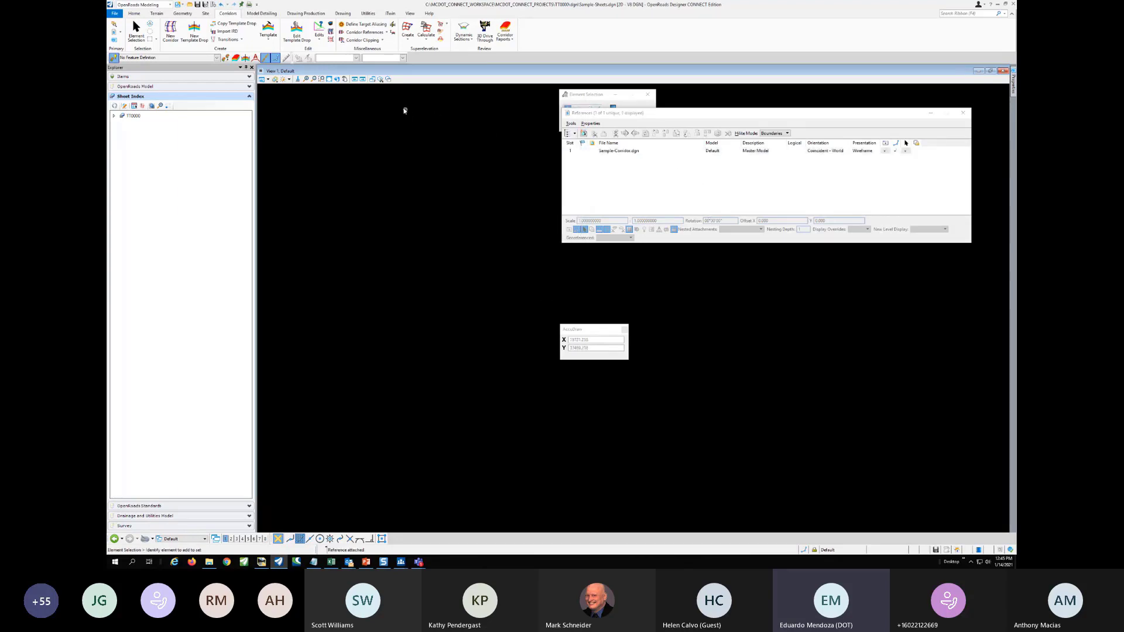
pyautogui.click(329, 79)
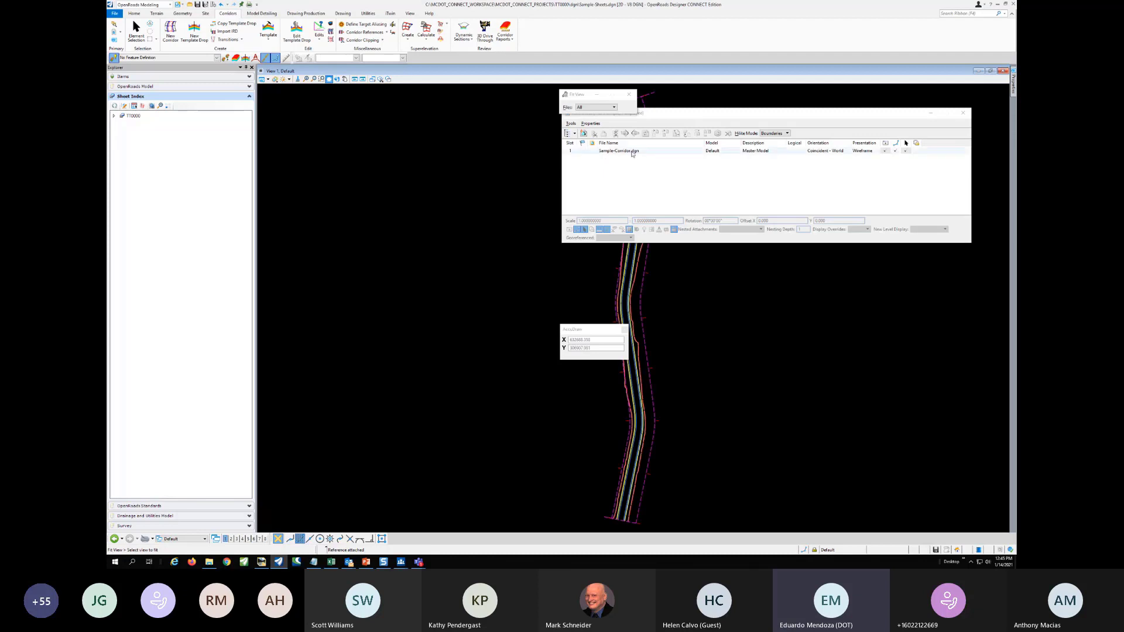
# Set the Sample-Corridor.dgn reference to Live Nesting with a nesting depth of 2
pyautogui.click(632, 152)
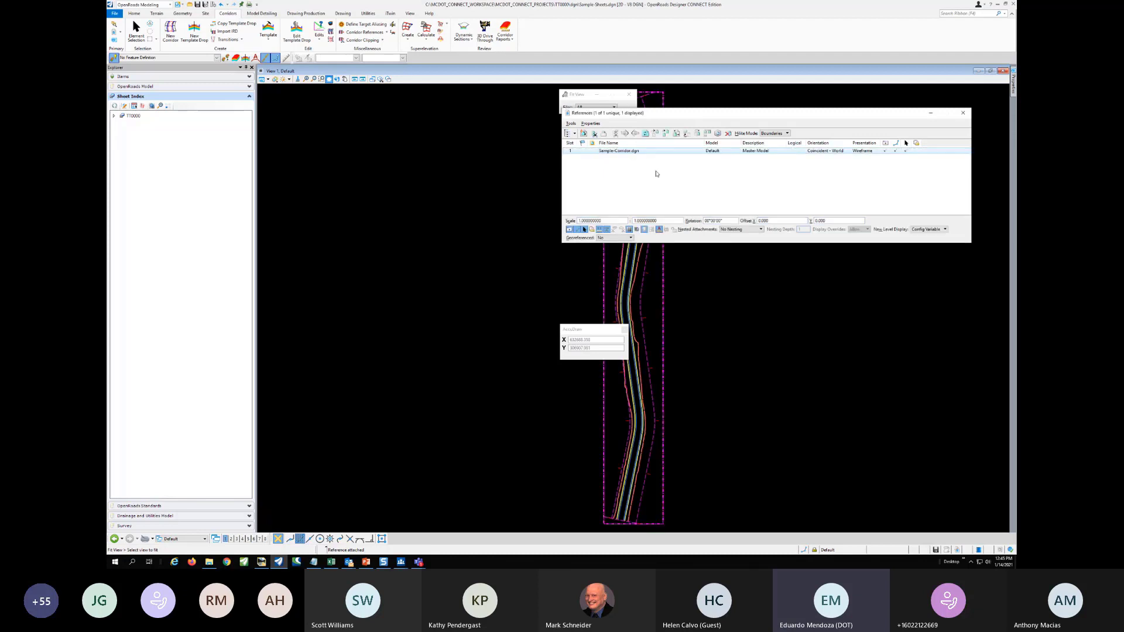
pyautogui.click(755, 229)
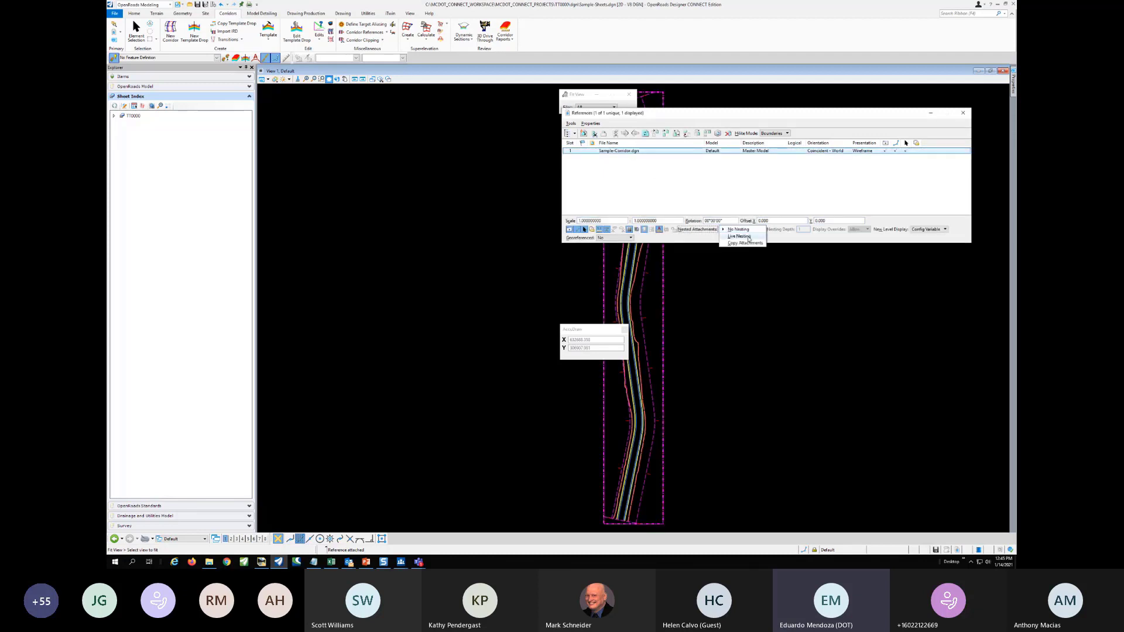
pyautogui.click(737, 239)
pyautogui.click(801, 230)
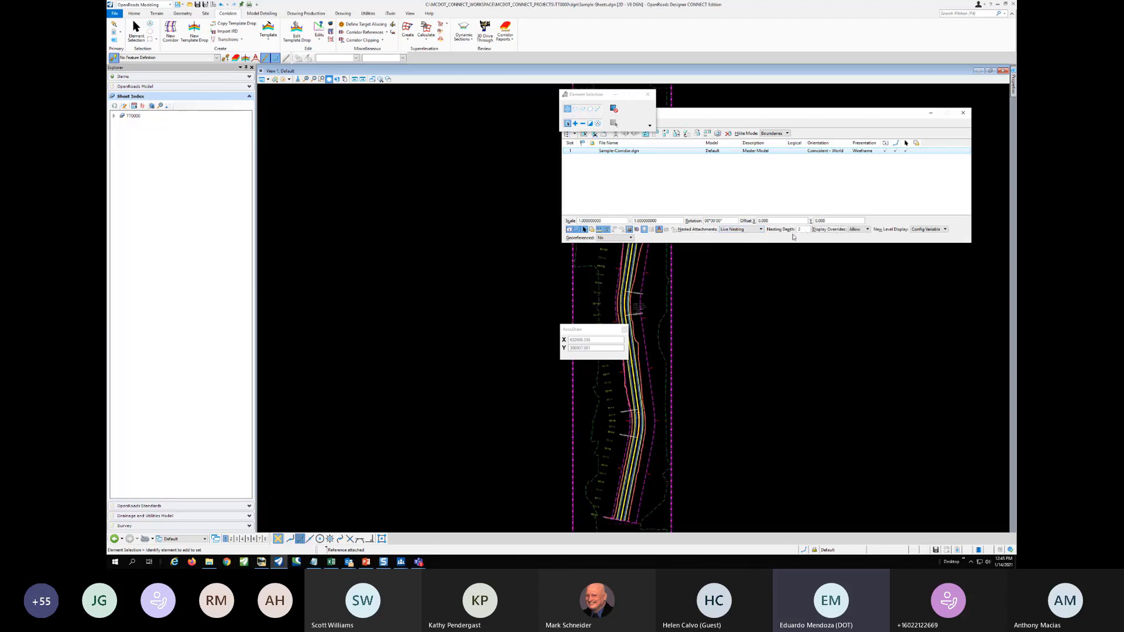
# Set the terrain referenced through Sample-Corridor.dgn as the active terrain model and clear the selection
pyautogui.scroll(2, 663, 323)
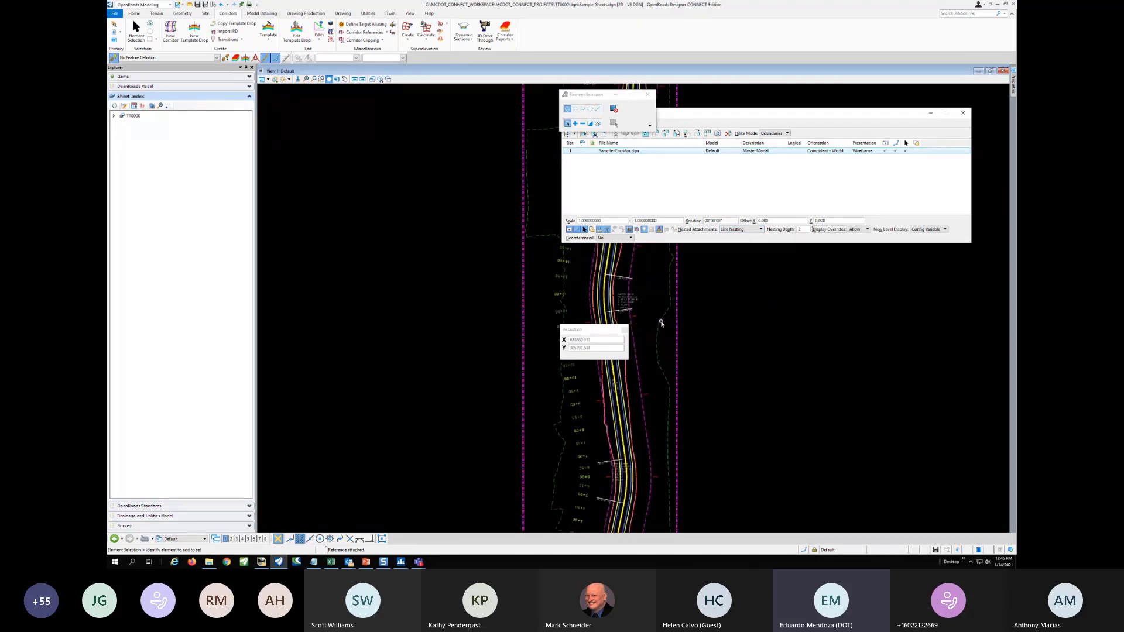
pyautogui.scroll(-2, 647, 326)
pyautogui.moveTo(644, 327); pyautogui.dragTo(469, 261, button='middle')
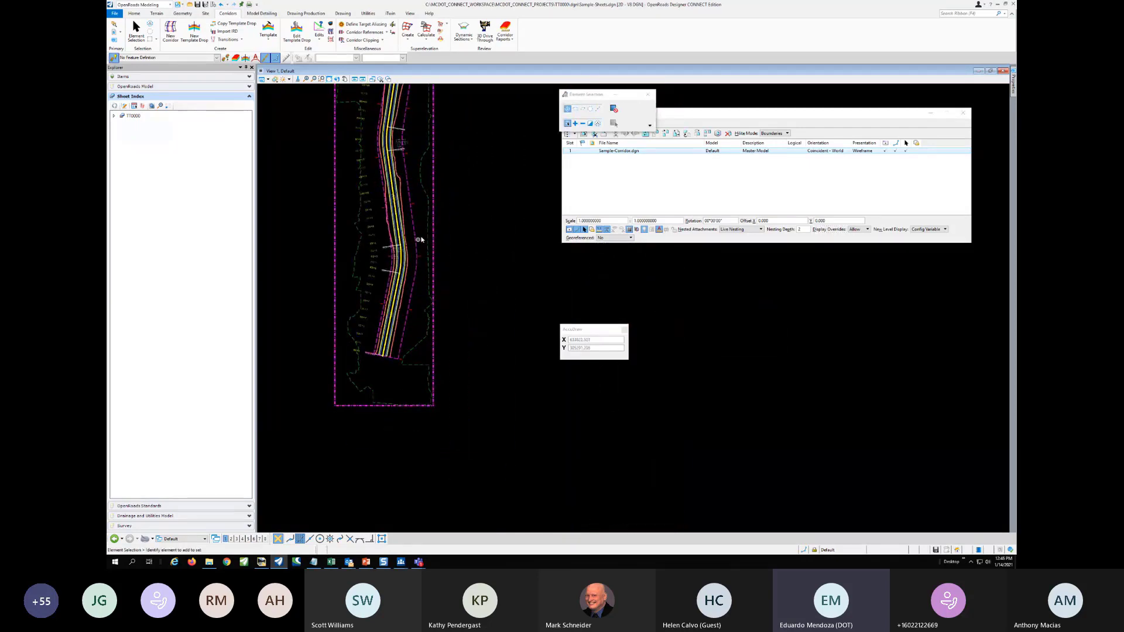
pyautogui.moveTo(427, 217)
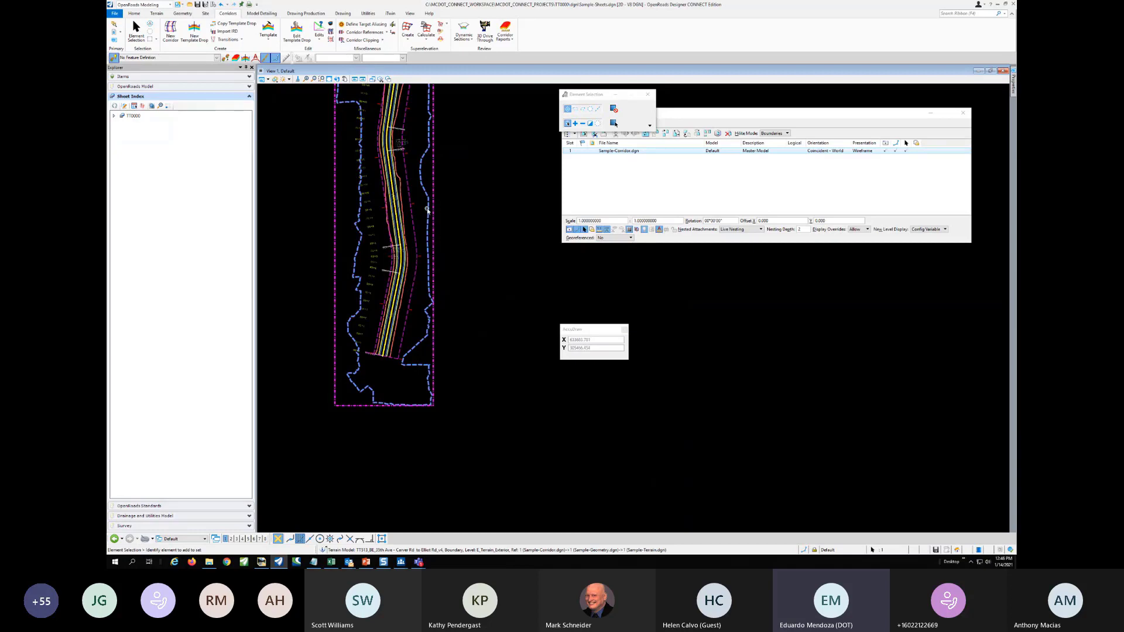
pyautogui.click(458, 204)
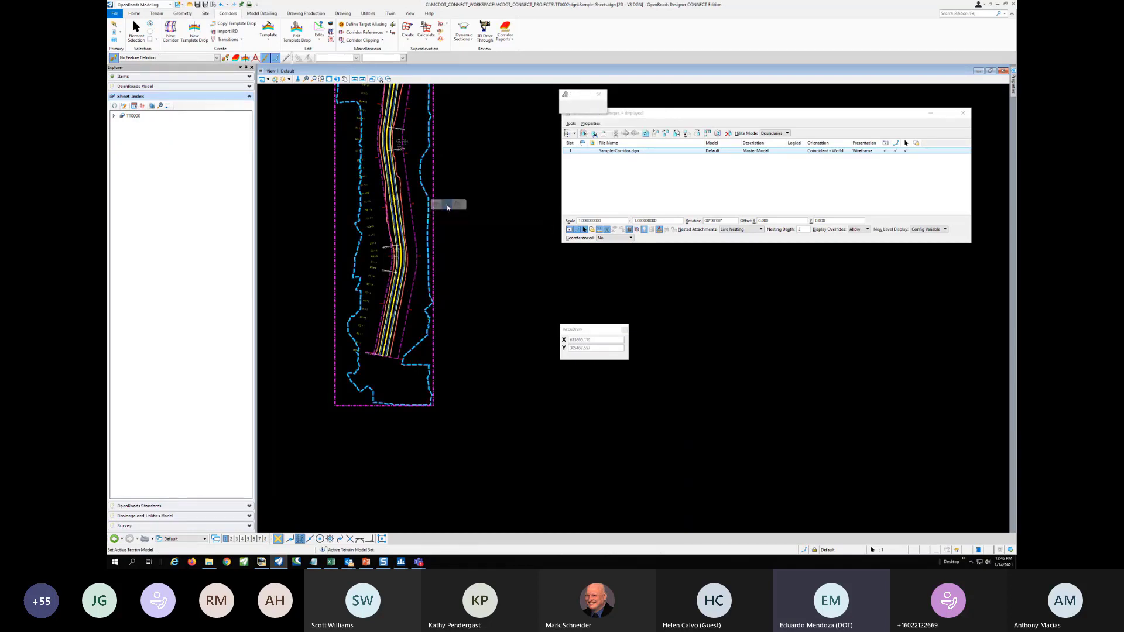
pyautogui.click(477, 202)
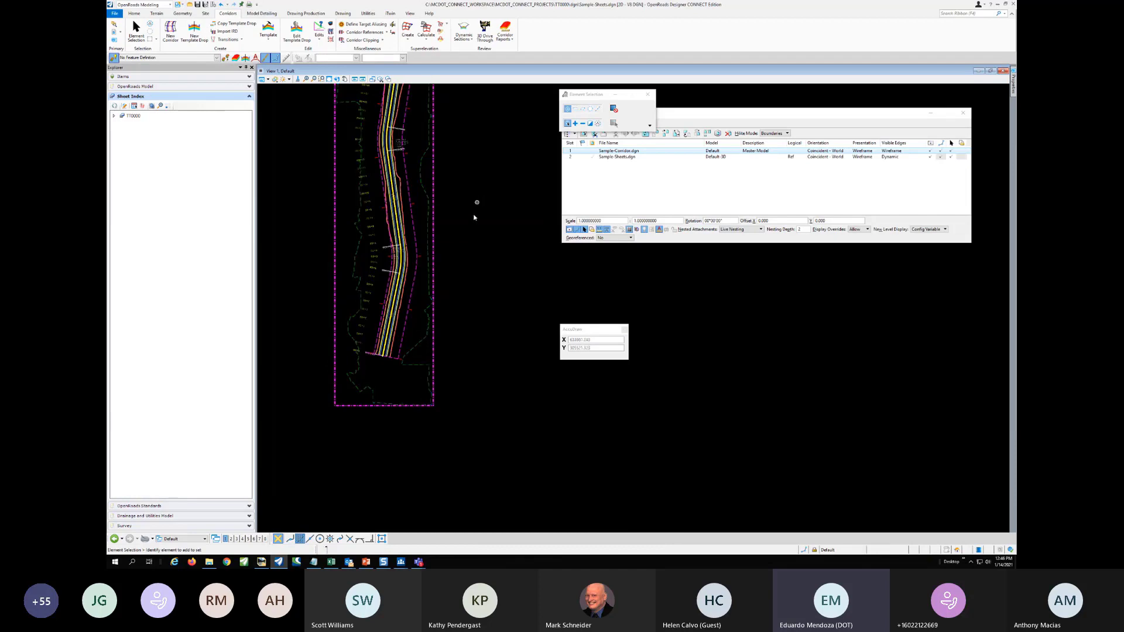
# Open the profile model of the CL centerline in a second view below the plan and close the References window
pyautogui.scroll(3, 402, 302)
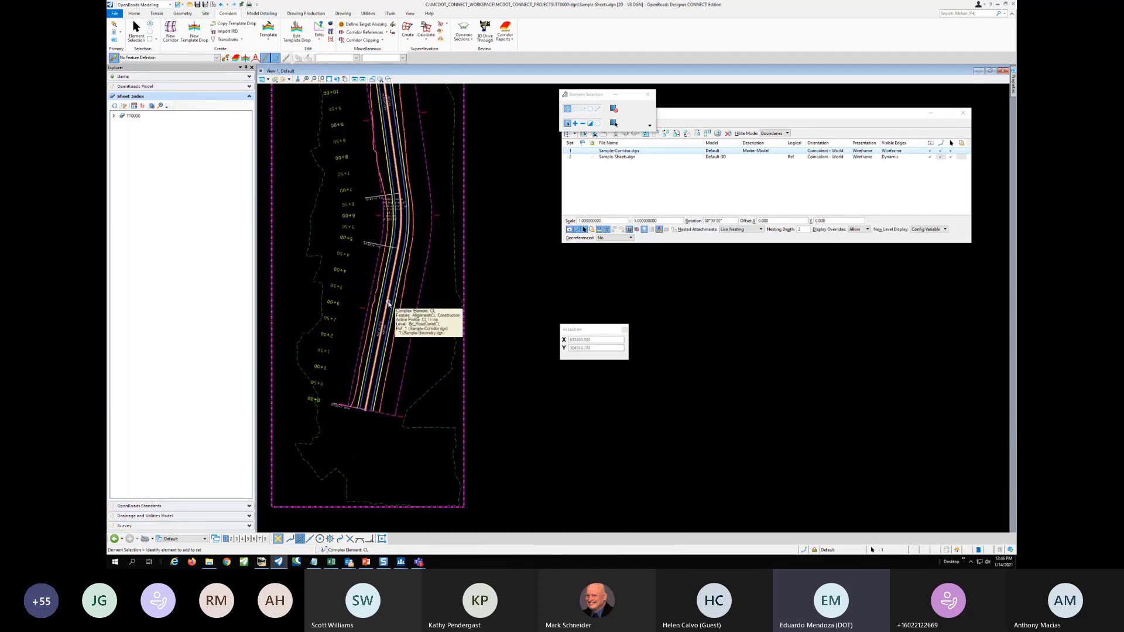
pyautogui.click(390, 306)
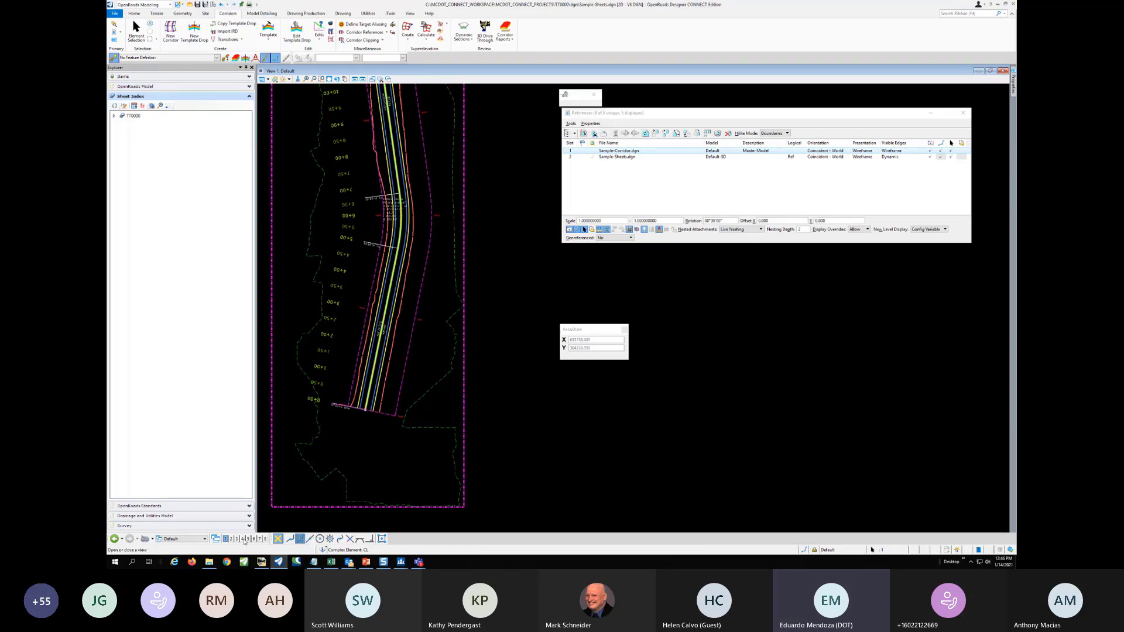
pyautogui.click(244, 539)
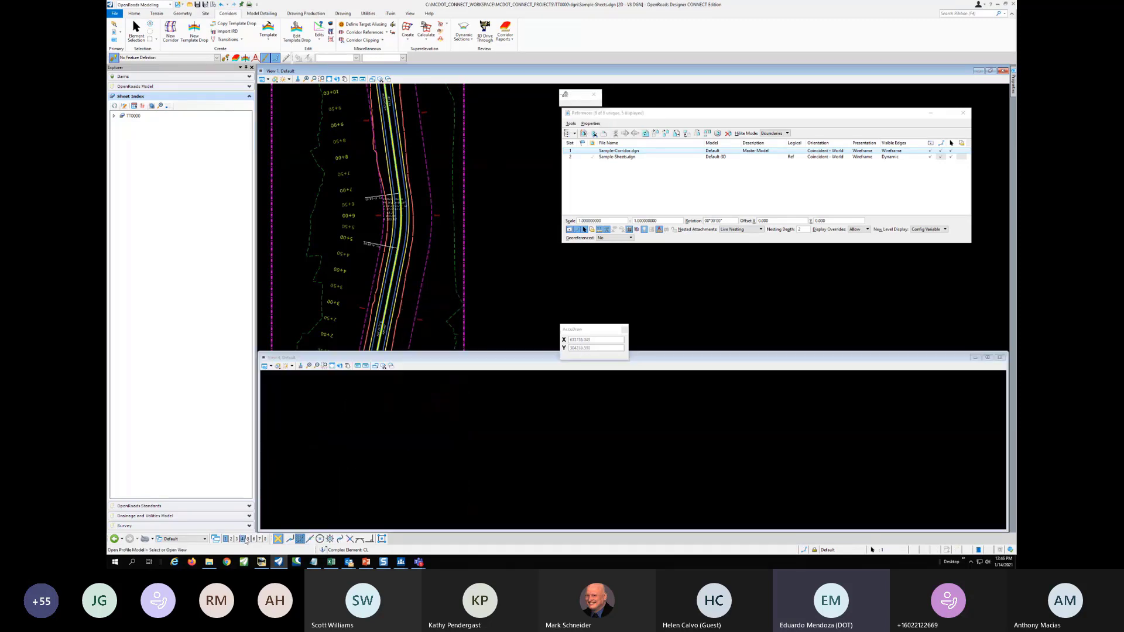
pyautogui.click(538, 449)
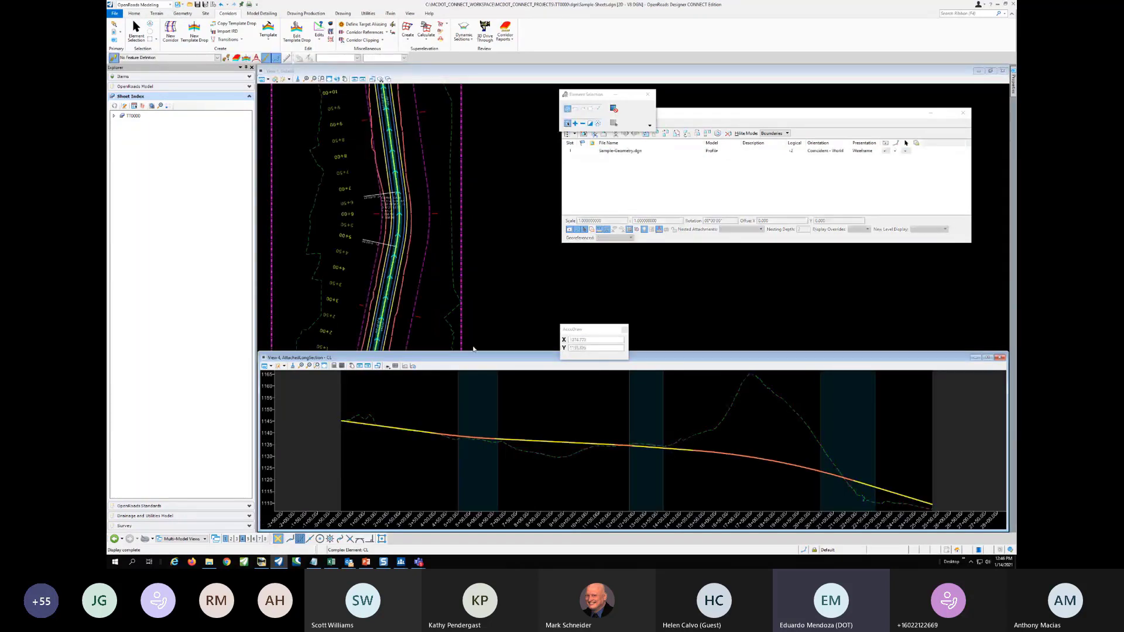
pyautogui.scroll(-2, 477, 433)
pyautogui.scroll(-1, 380, 233)
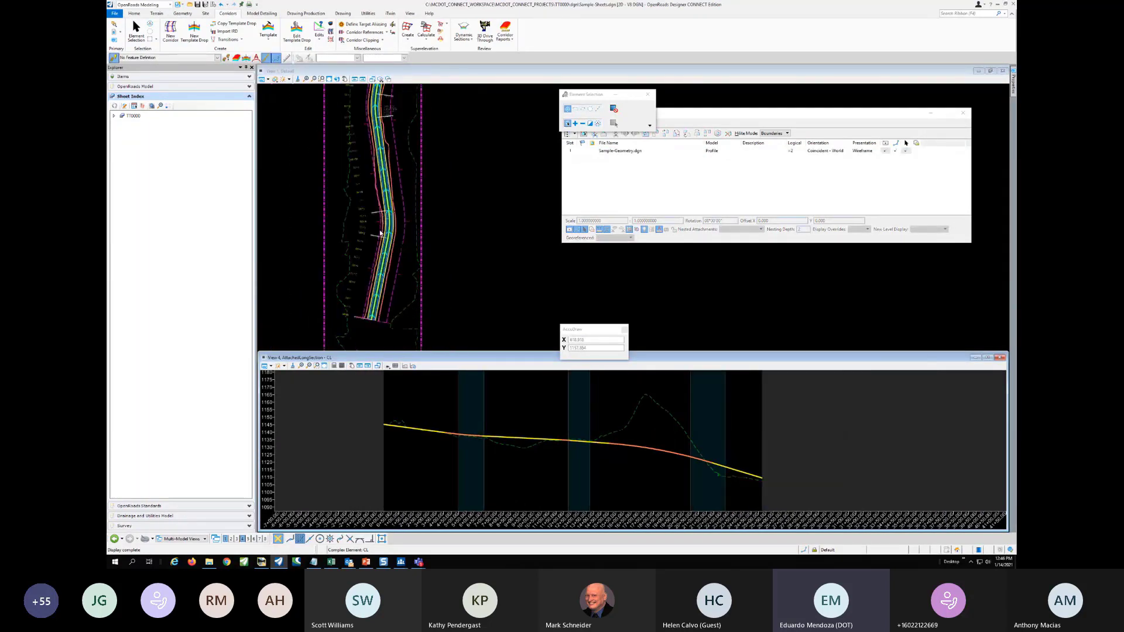
pyautogui.scroll(-2, 427, 264)
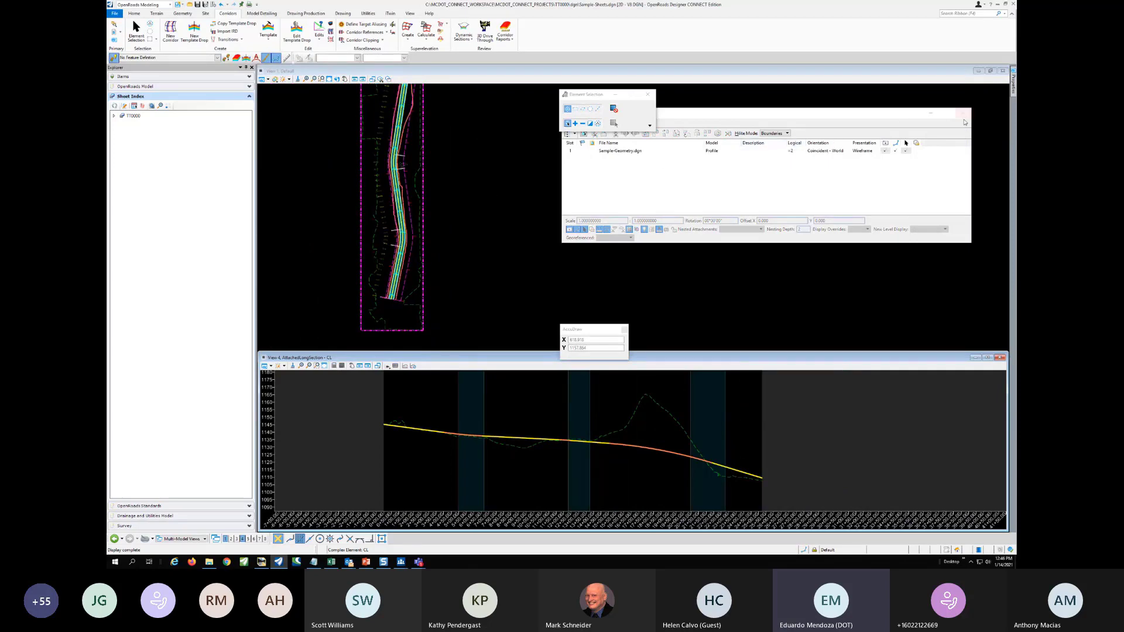
pyautogui.click(964, 114)
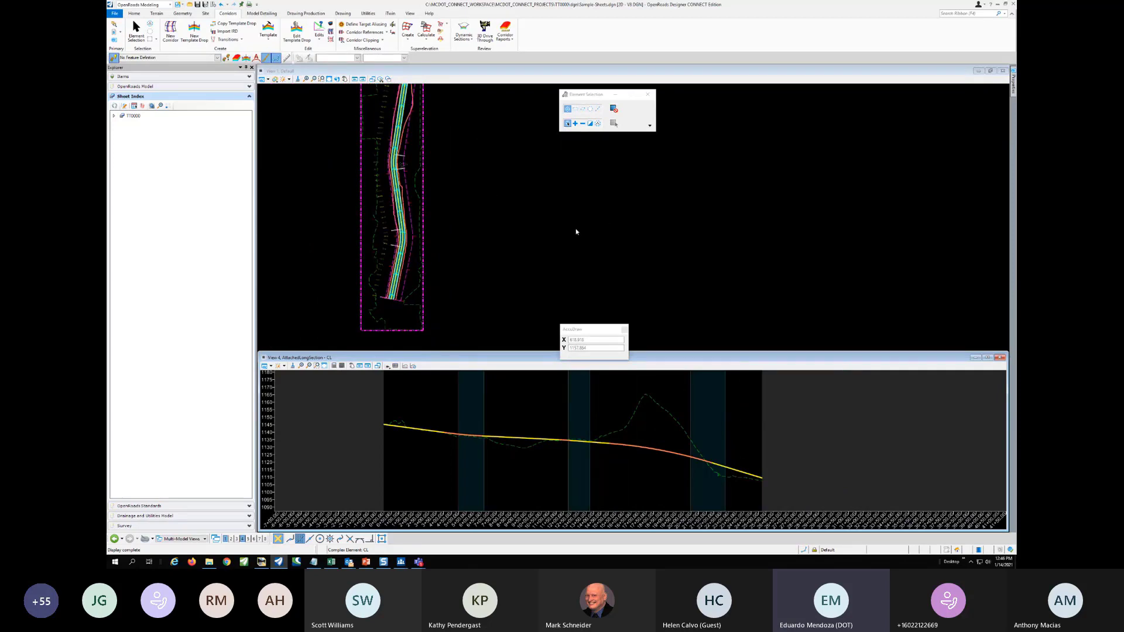
# Turn off the Draft_Station tick, label and cardinal line levels of the nested Sample-Geometry.dgn reference in the plan view
pyautogui.moveTo(326, 243); pyautogui.dragTo(352, 253, button='middle')
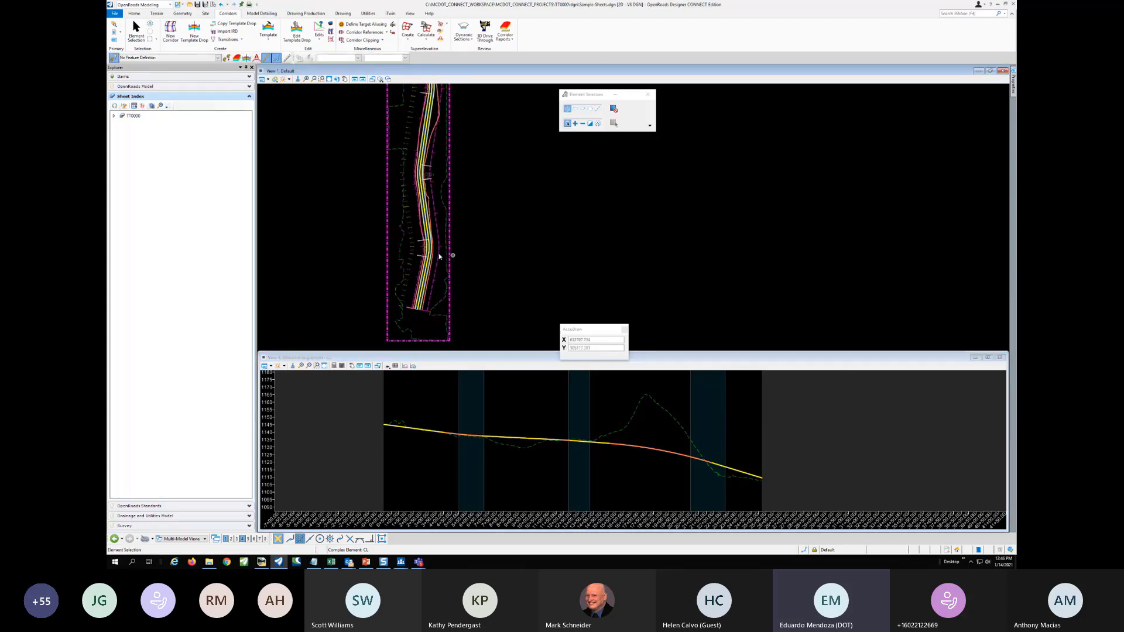
pyautogui.scroll(6, 439, 256)
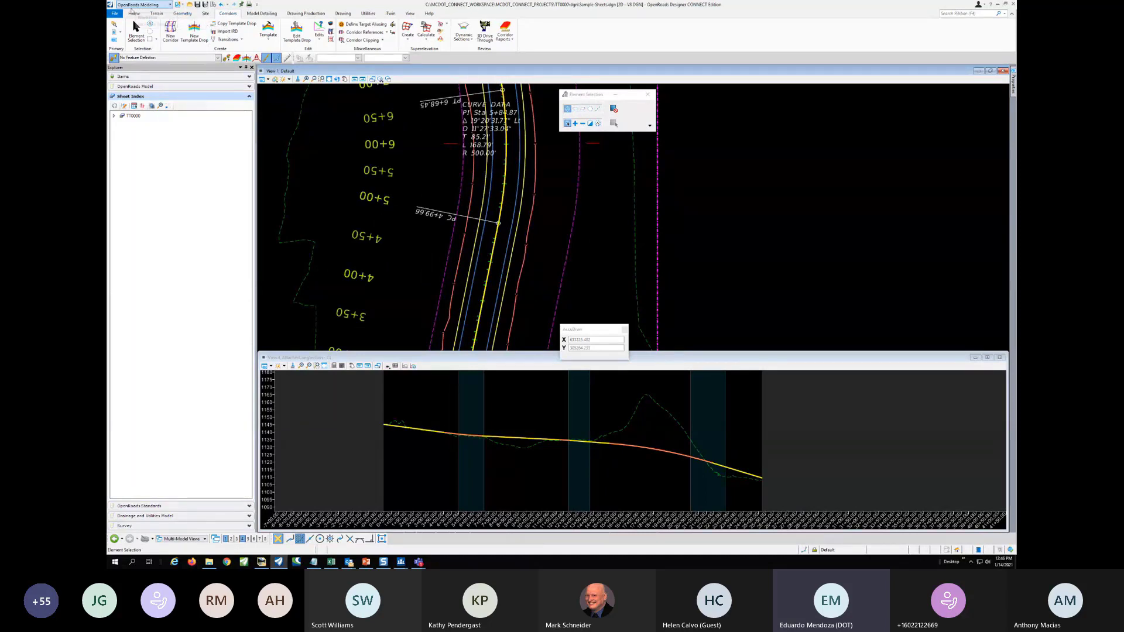
pyautogui.click(133, 14)
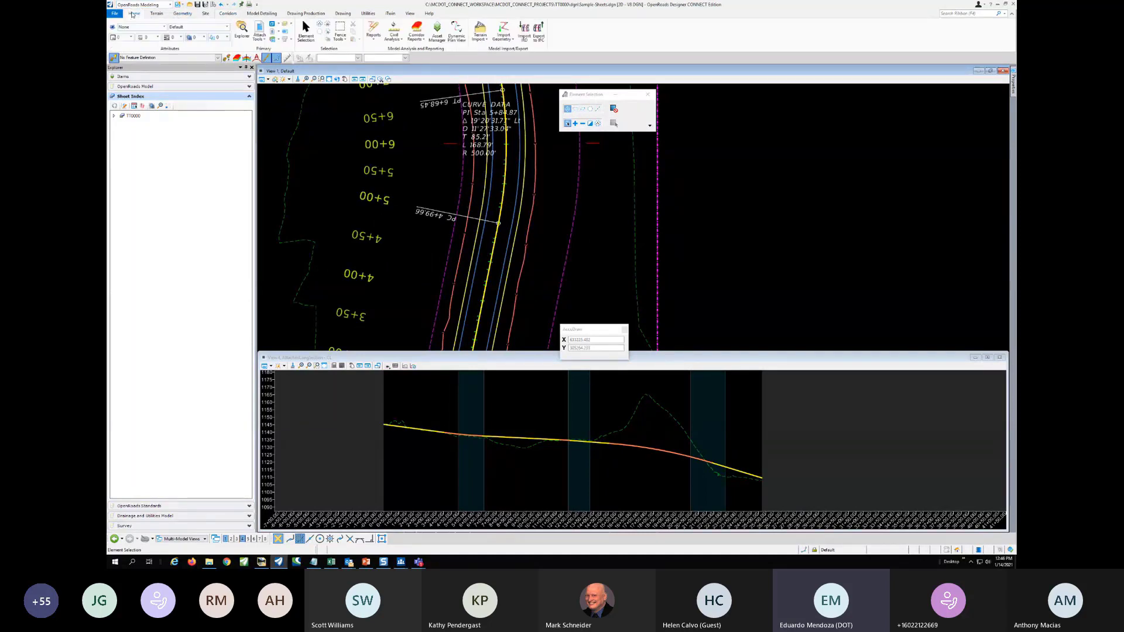
pyautogui.click(284, 24)
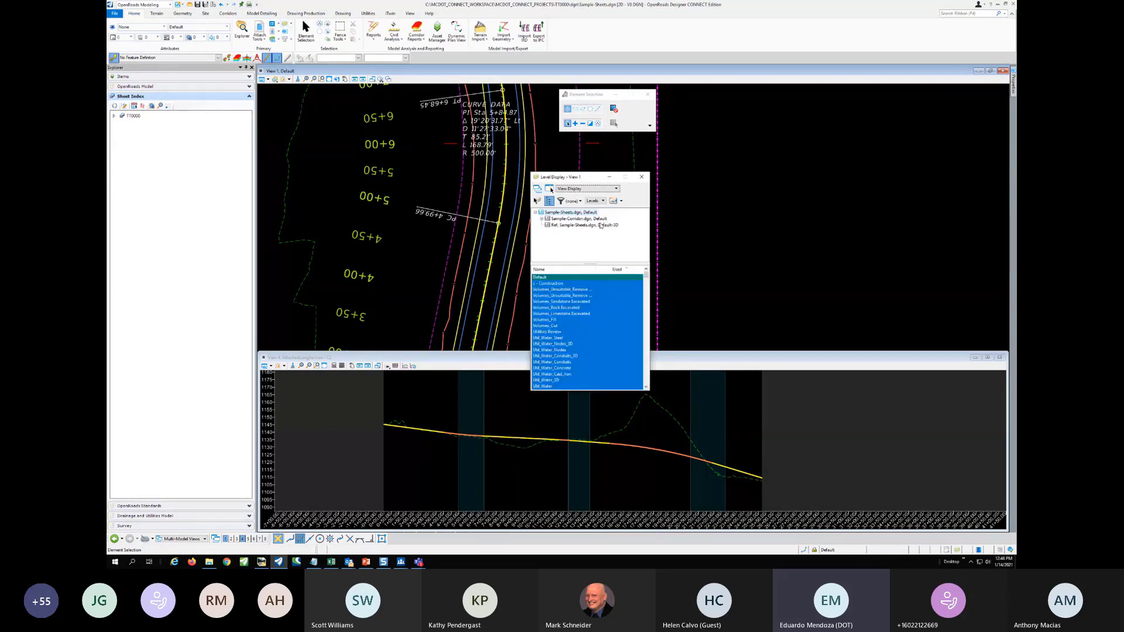
pyautogui.click(543, 219)
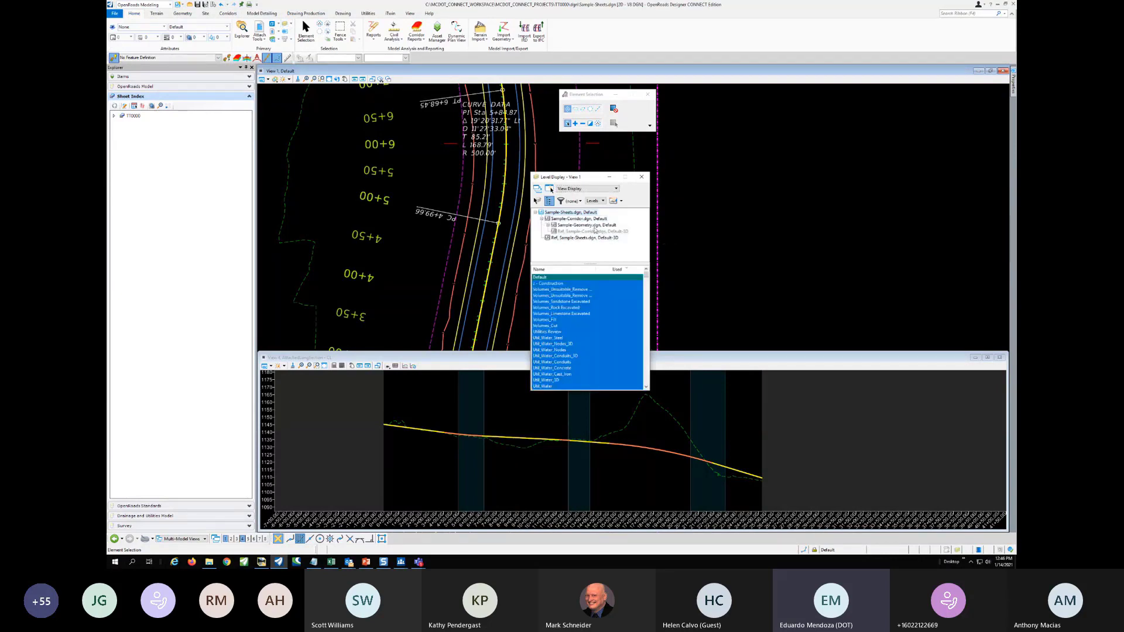
pyautogui.click(588, 225)
pyautogui.scroll(-3, 583, 322)
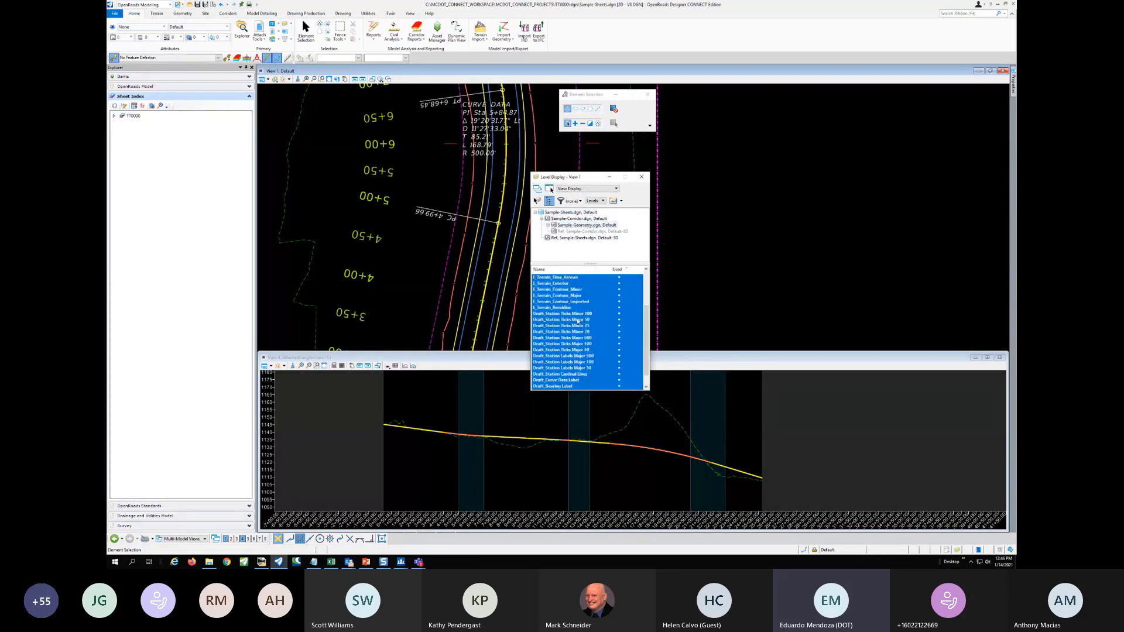
pyautogui.moveTo(575, 319); pyautogui.dragTo(575, 375)
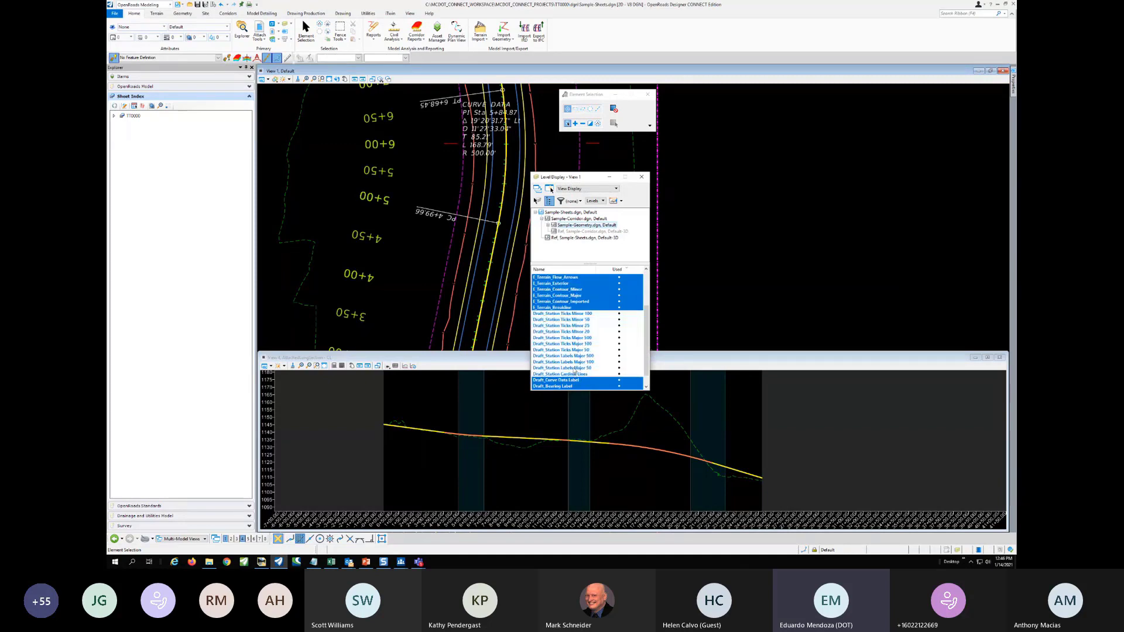
pyautogui.click(578, 360)
pyautogui.click(578, 361)
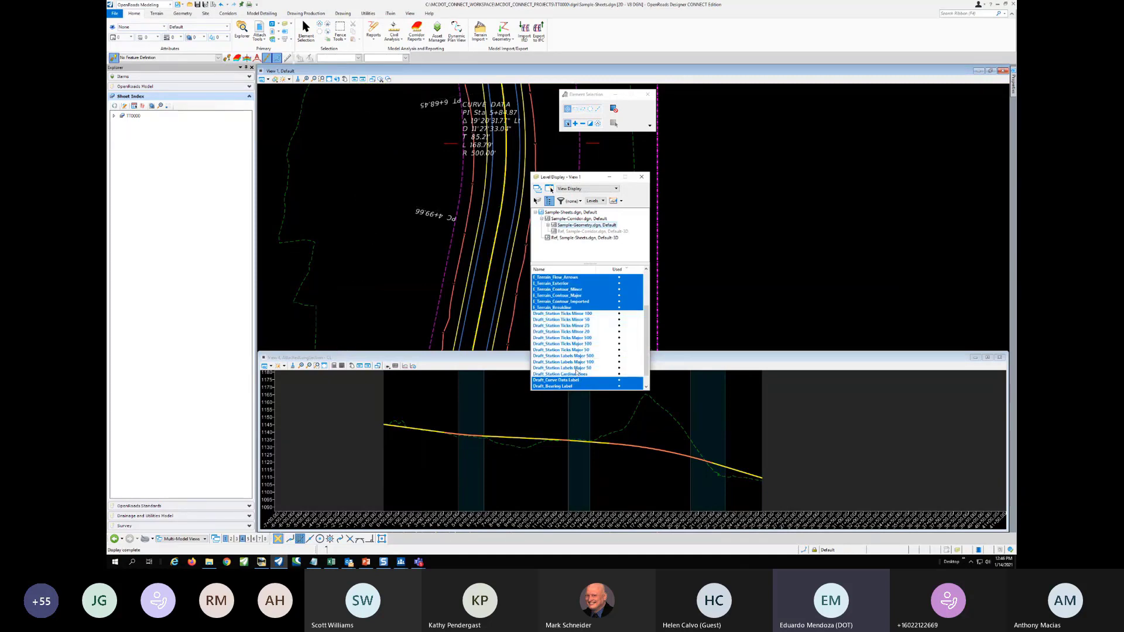
# Turn the Draft_Station Cardinal Lines, Ticks Major 500 and Labels Major 500 levels back on, close Level Display and save the settings
pyautogui.click(577, 369)
pyautogui.click(577, 369)
pyautogui.click(578, 374)
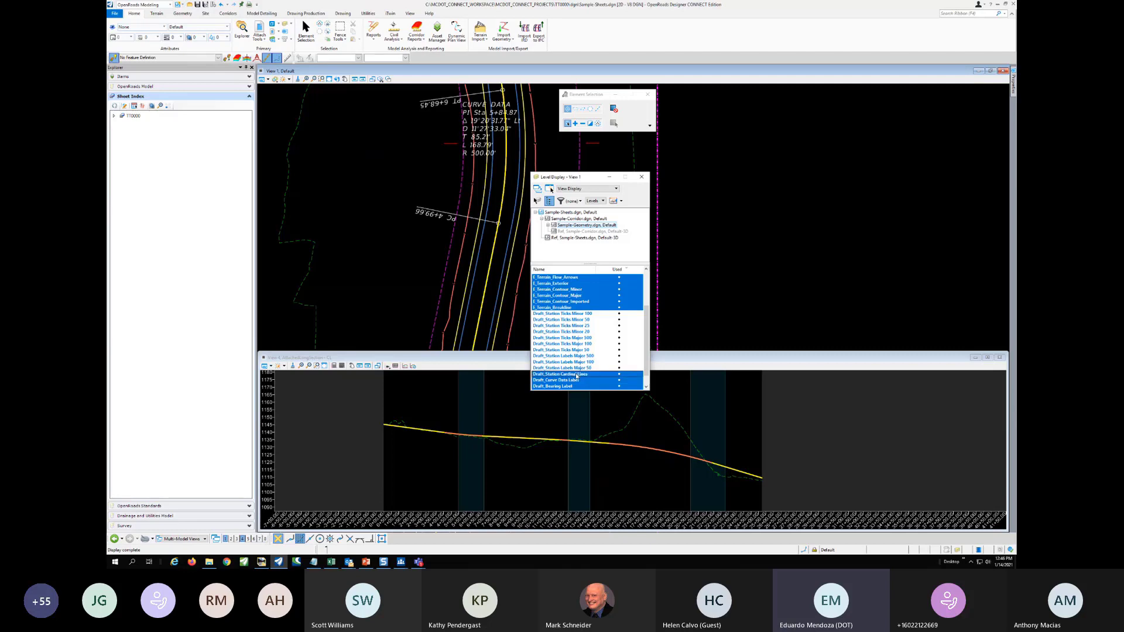
pyautogui.click(590, 338)
pyautogui.click(593, 357)
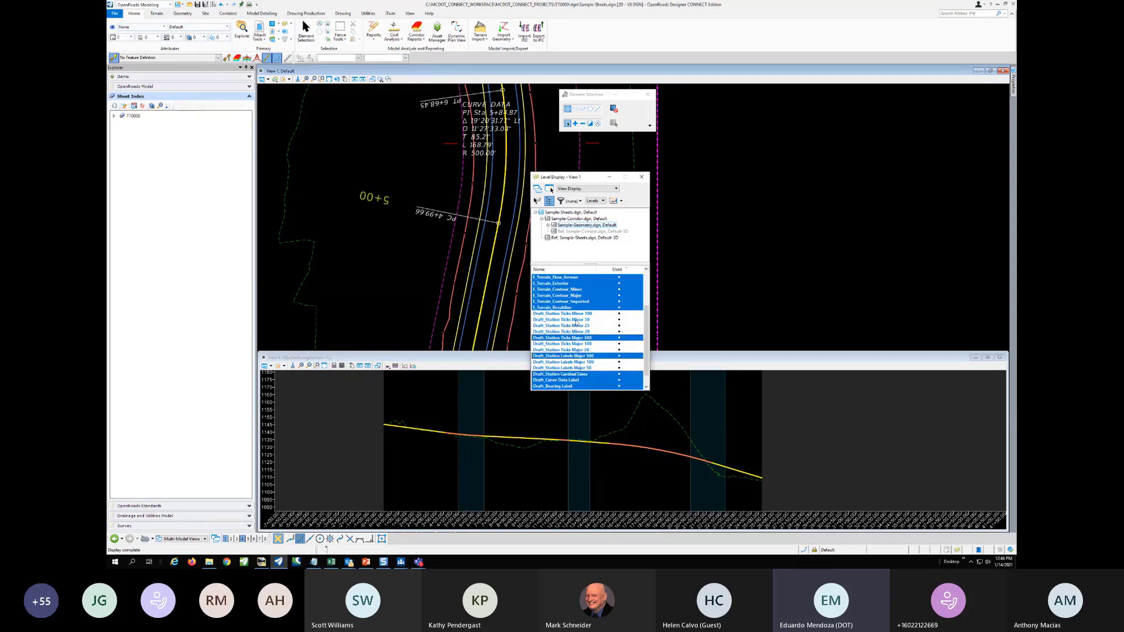
pyautogui.click(577, 320)
pyautogui.click(642, 177)
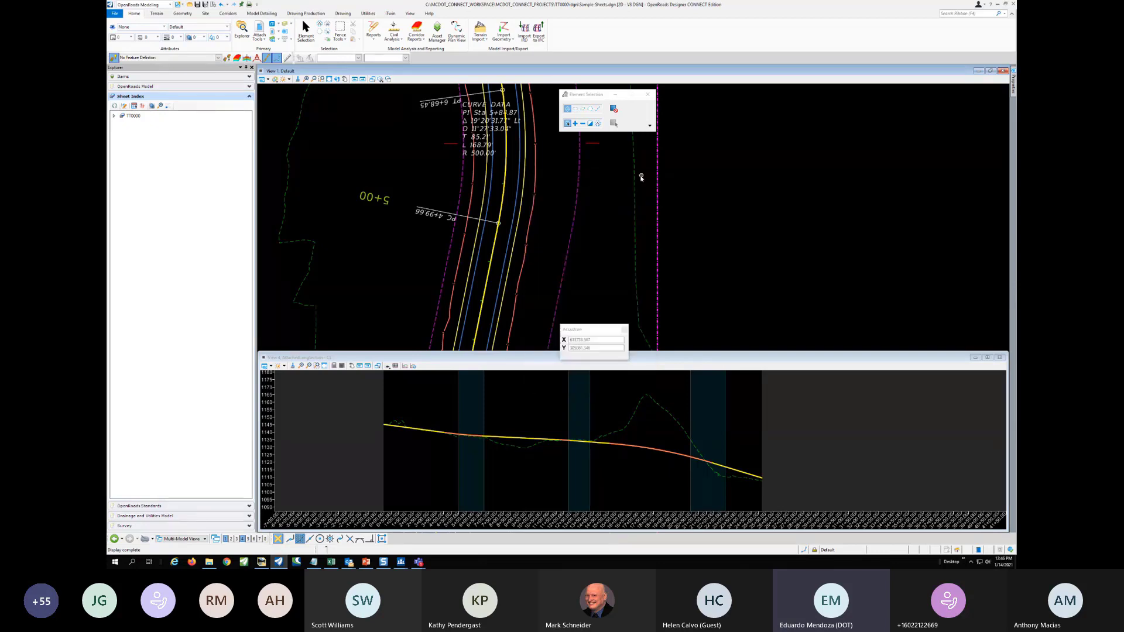
pyautogui.click(336, 79)
pyautogui.click(205, 4)
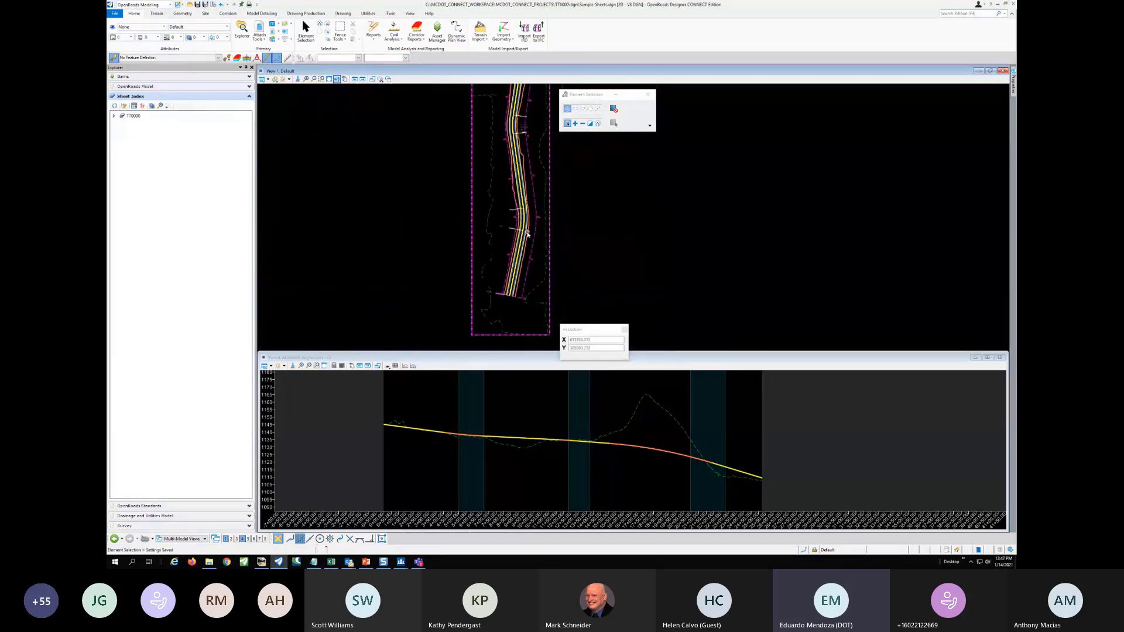
# Switch to the MCDOT Tools workflow and start placing a gas utility line style
pyautogui.scroll(3, 521, 249)
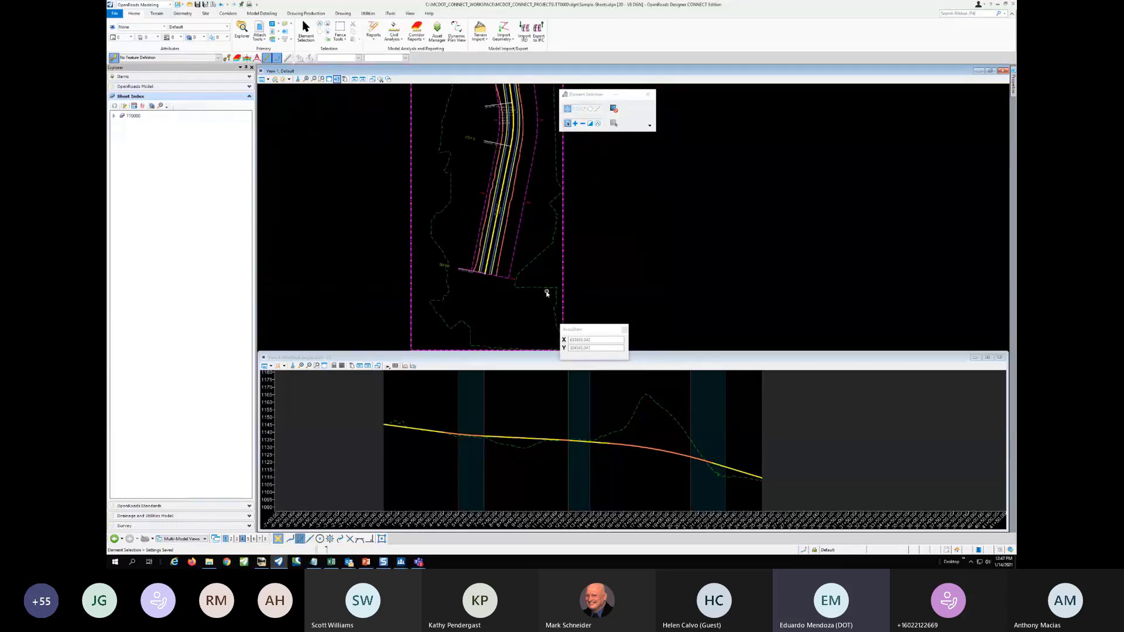
pyautogui.scroll(2, 491, 222)
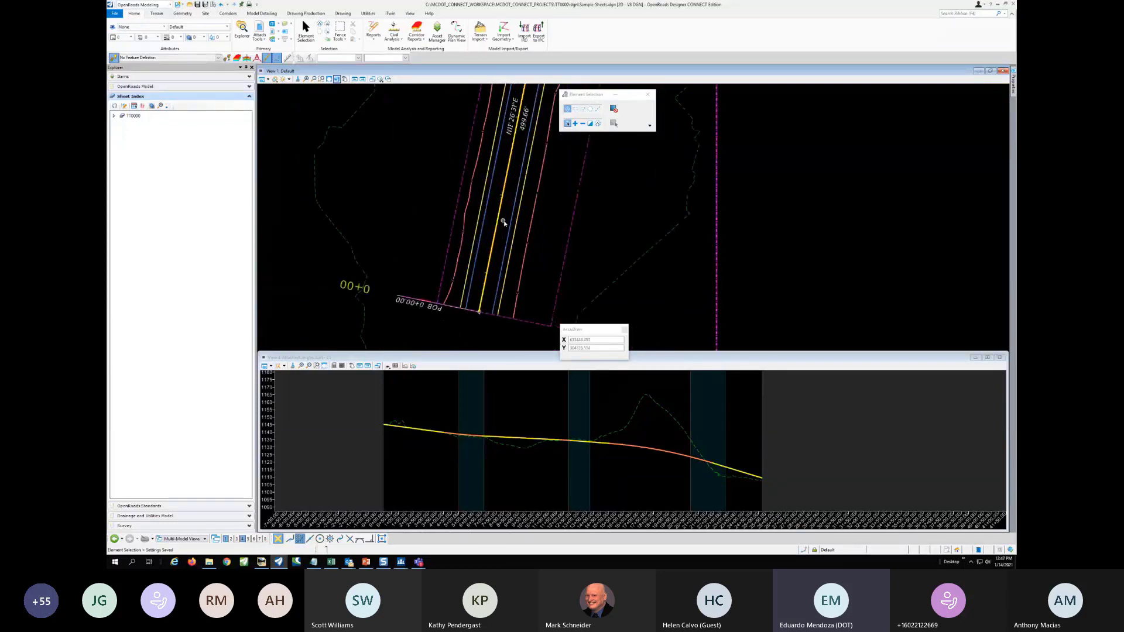
pyautogui.scroll(-3, 498, 225)
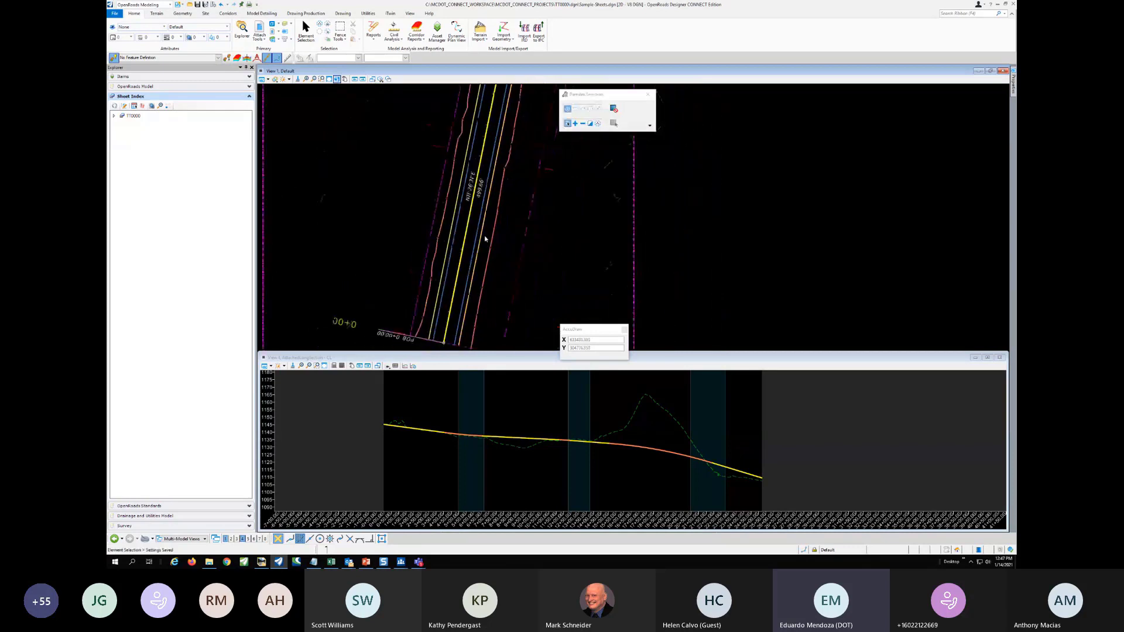
pyautogui.scroll(-3, 474, 193)
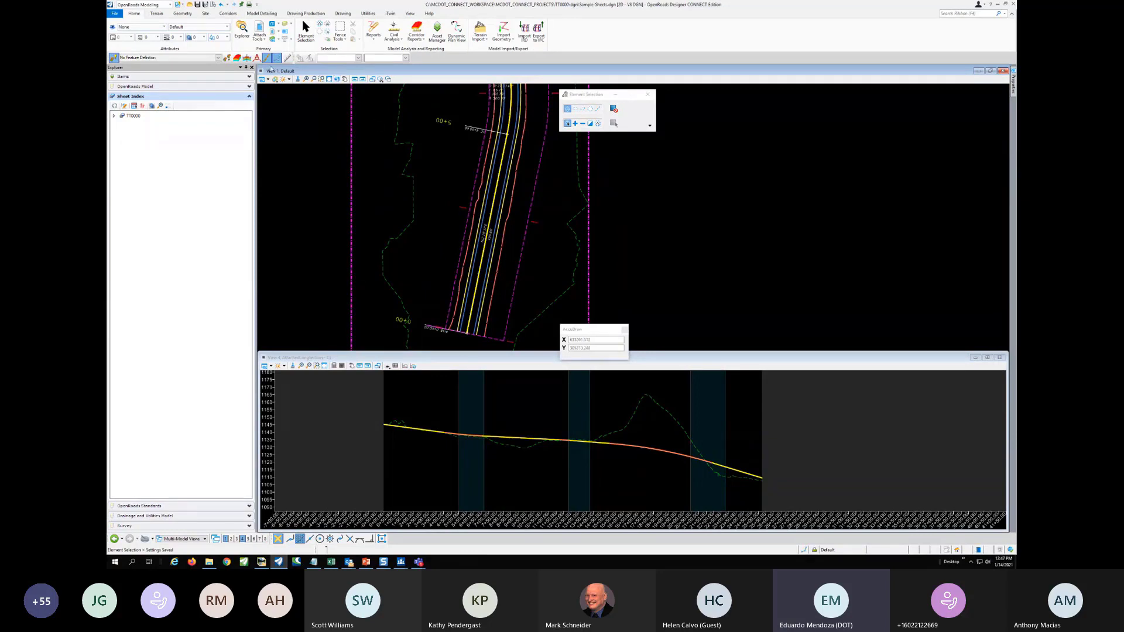
pyautogui.click(170, 6)
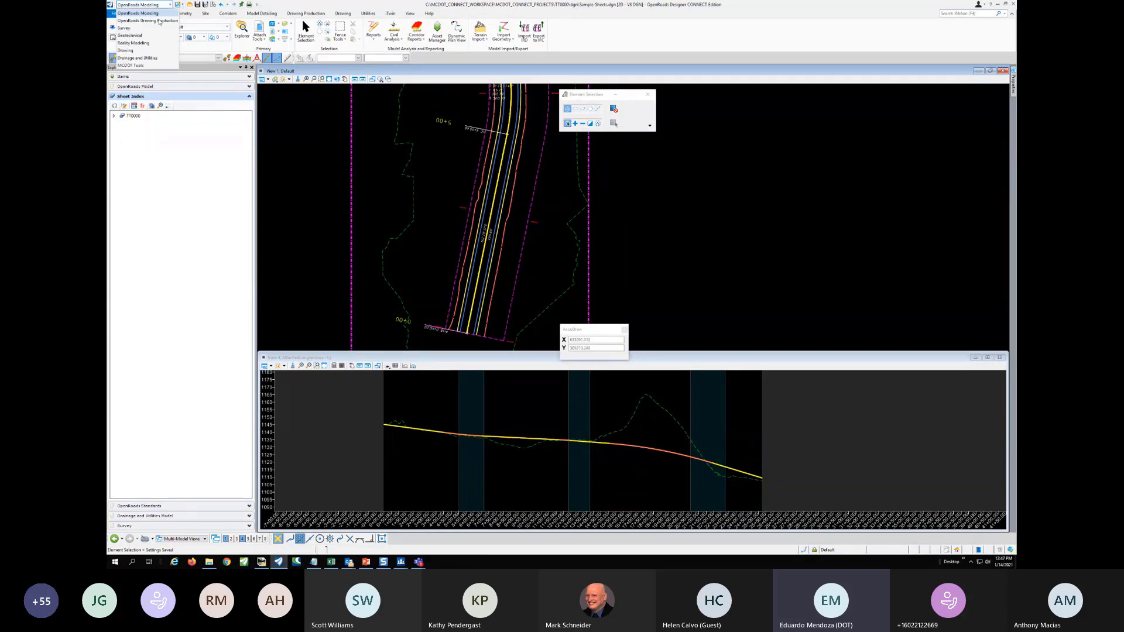
pyautogui.press('Return')
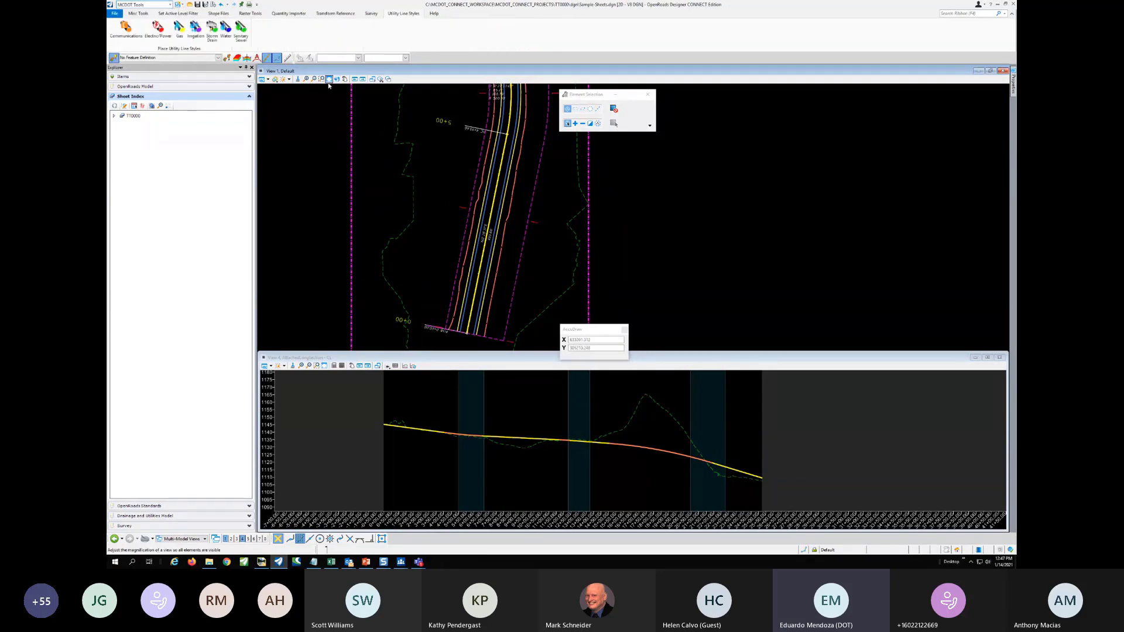
pyautogui.click(321, 79)
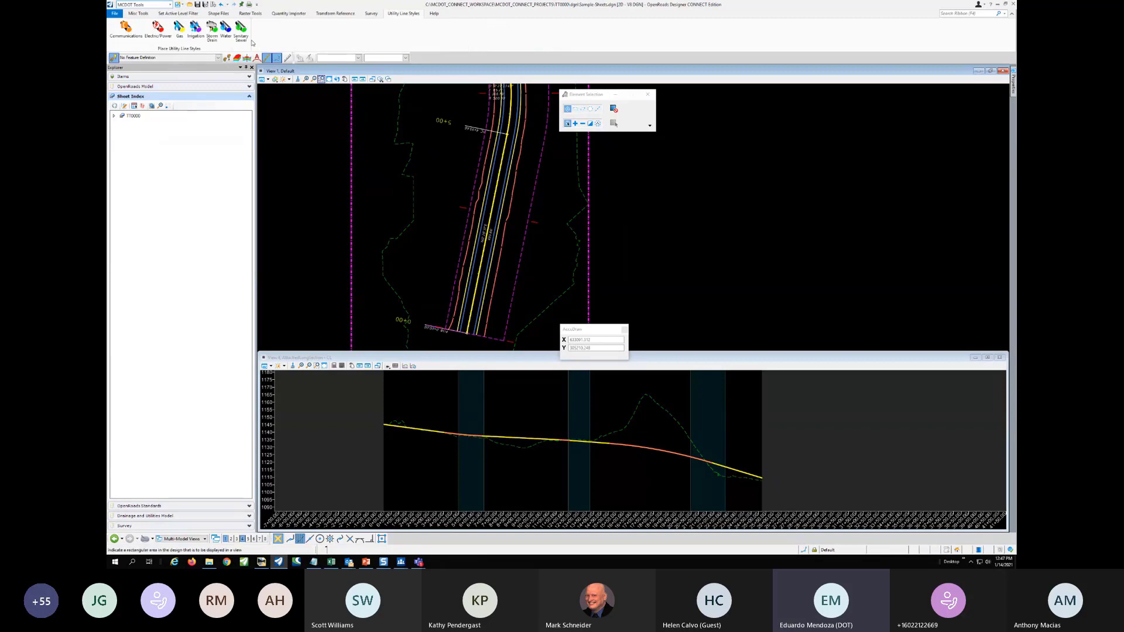
pyautogui.click(180, 30)
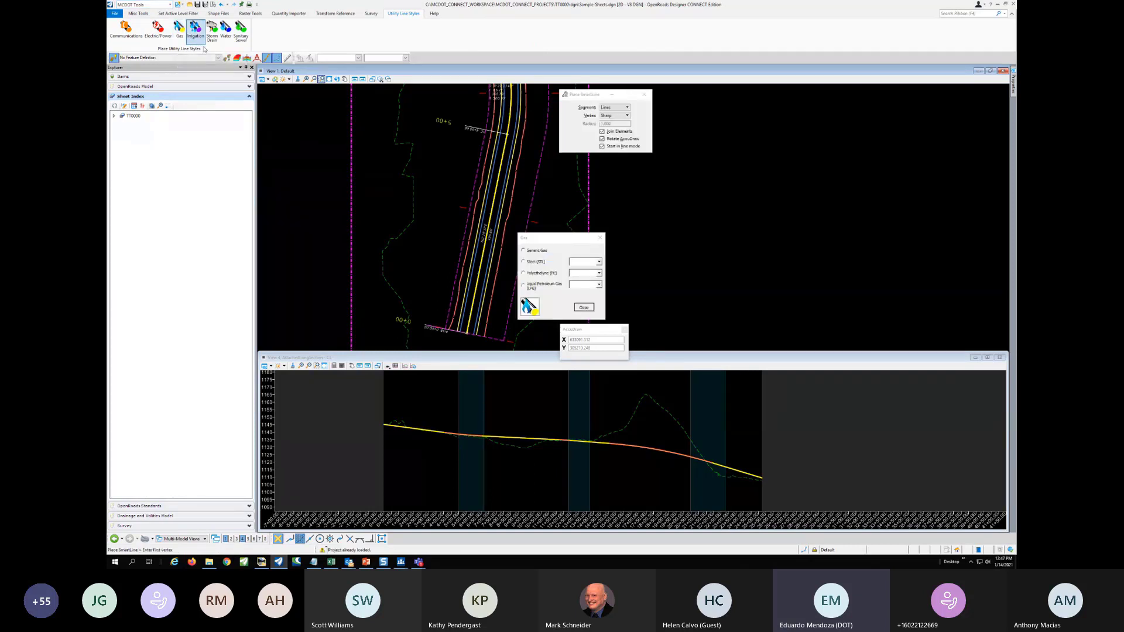
# Draw a Generic Gas line with four vertices alongside the corridor, from near station 0+00 to past the PC at 4+99.66
pyautogui.click(525, 250)
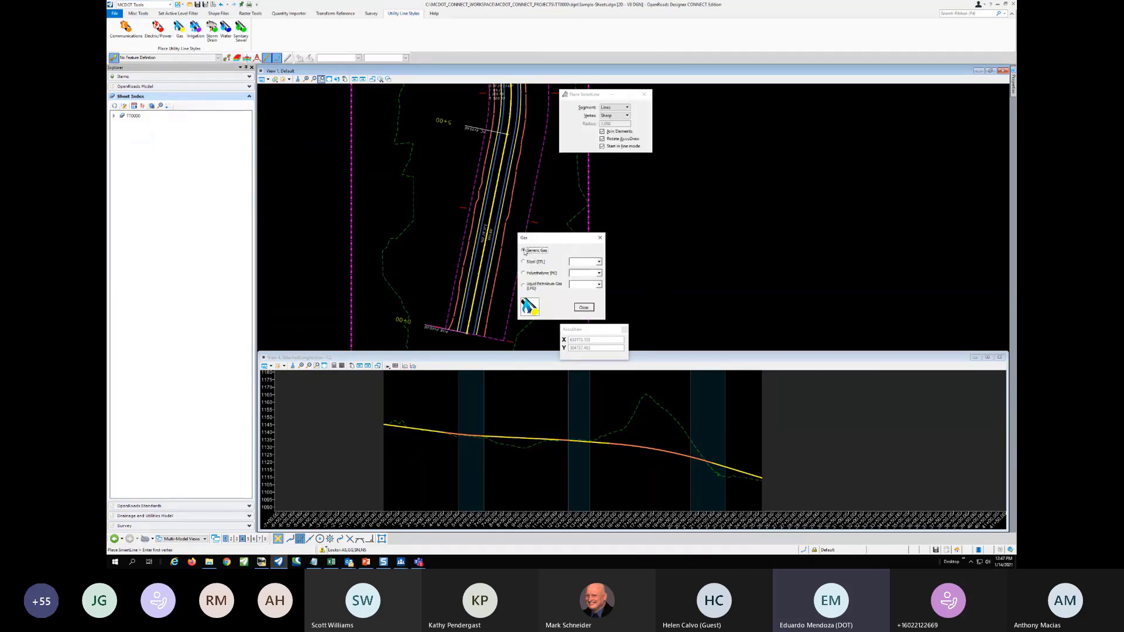
pyautogui.click(447, 288)
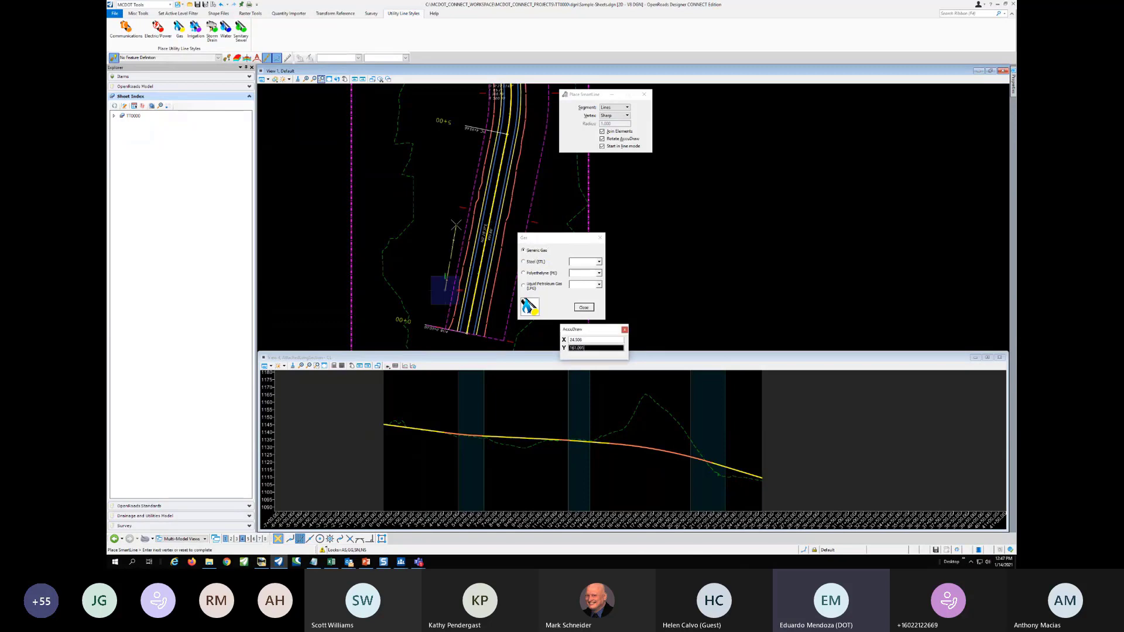
pyautogui.click(460, 223)
pyautogui.click(473, 136)
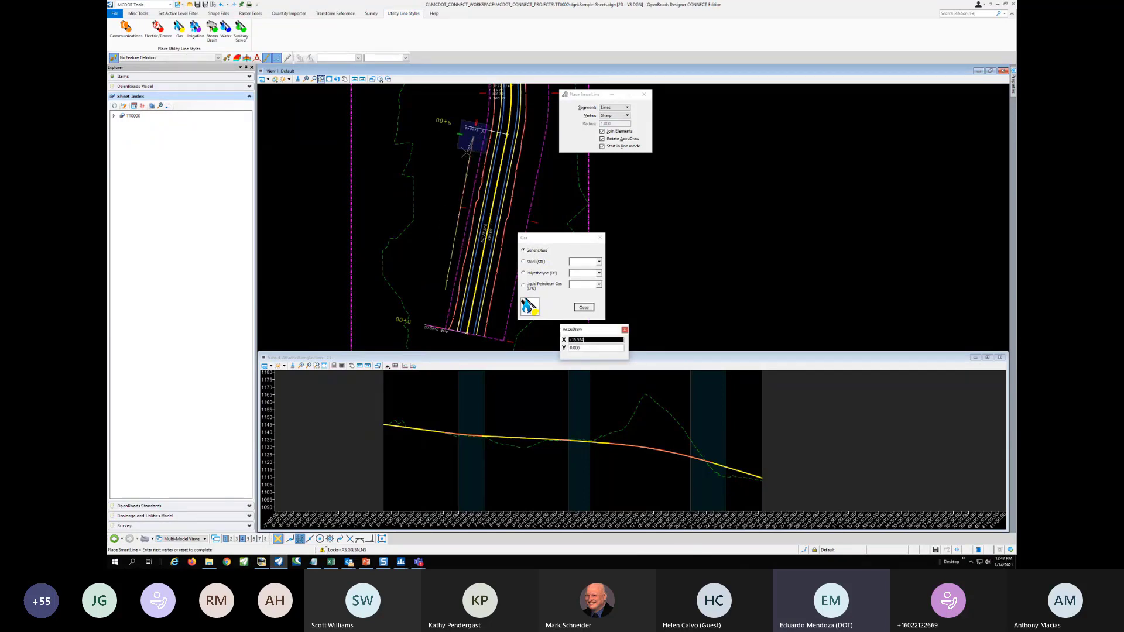
pyautogui.scroll(4, 466, 152)
pyautogui.moveTo(502, 141); pyautogui.dragTo(471, 288, button='middle')
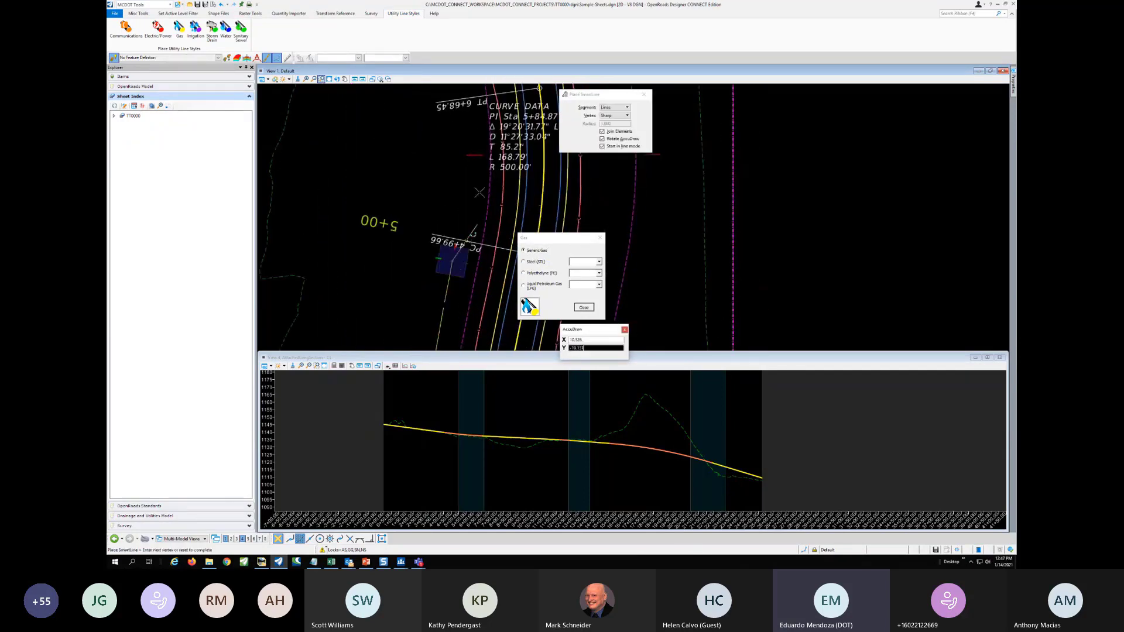
pyautogui.click(457, 143)
pyautogui.rightClick(397, 283)
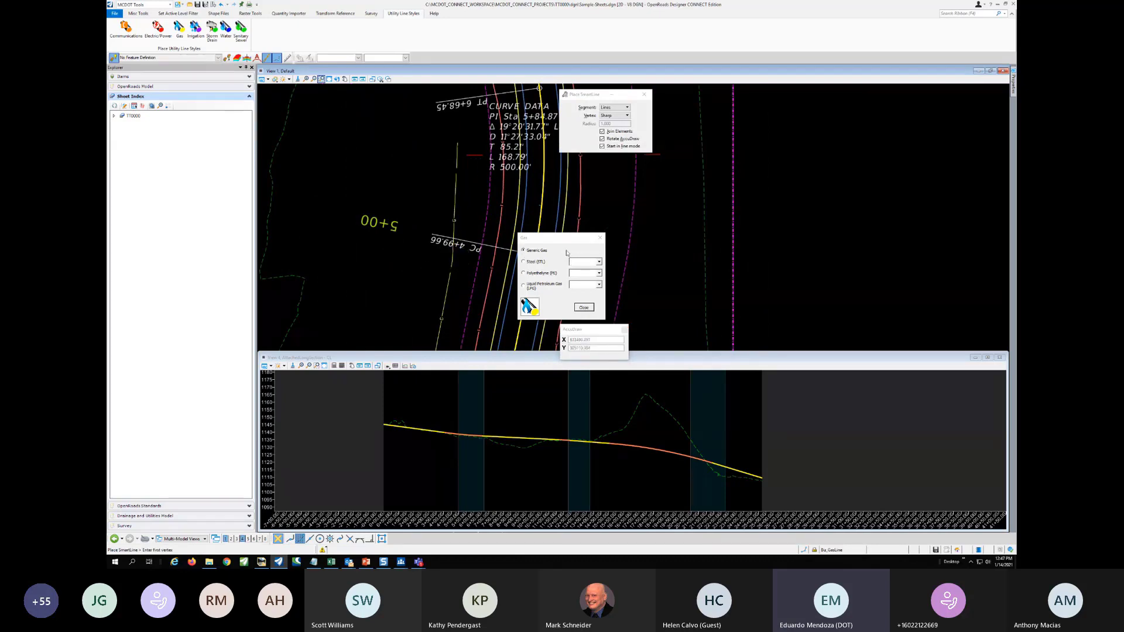
# Draw a 2" Steel (STL) gas line with three vertices beside the generic gas line, passing station 5+00
pyautogui.moveTo(560, 241); pyautogui.dragTo(653, 190)
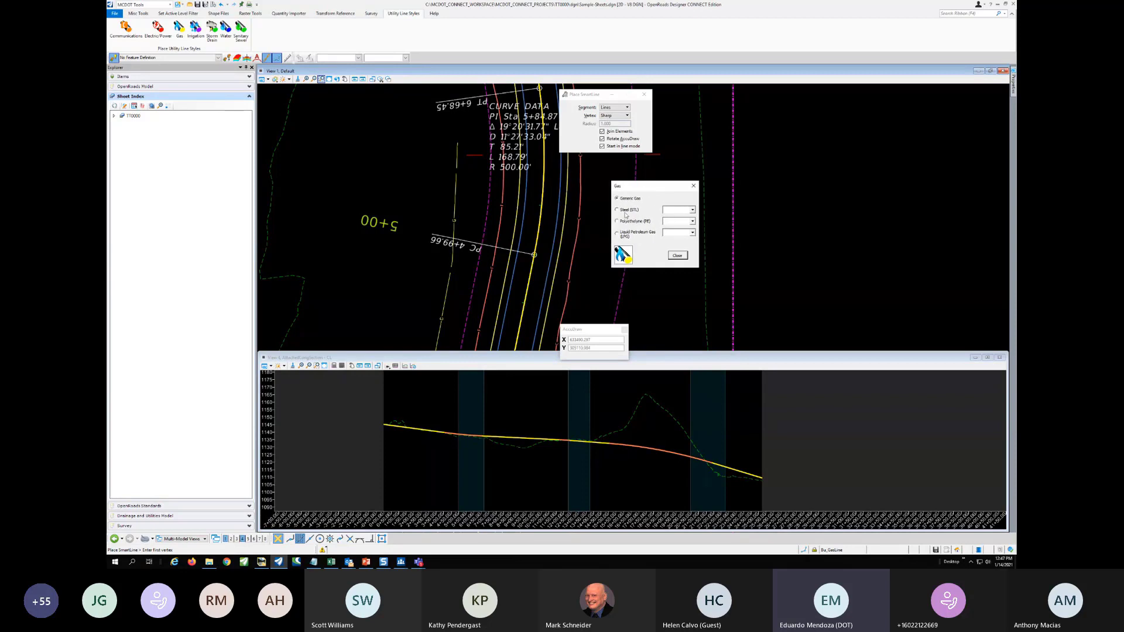
pyautogui.click(624, 211)
pyautogui.click(692, 210)
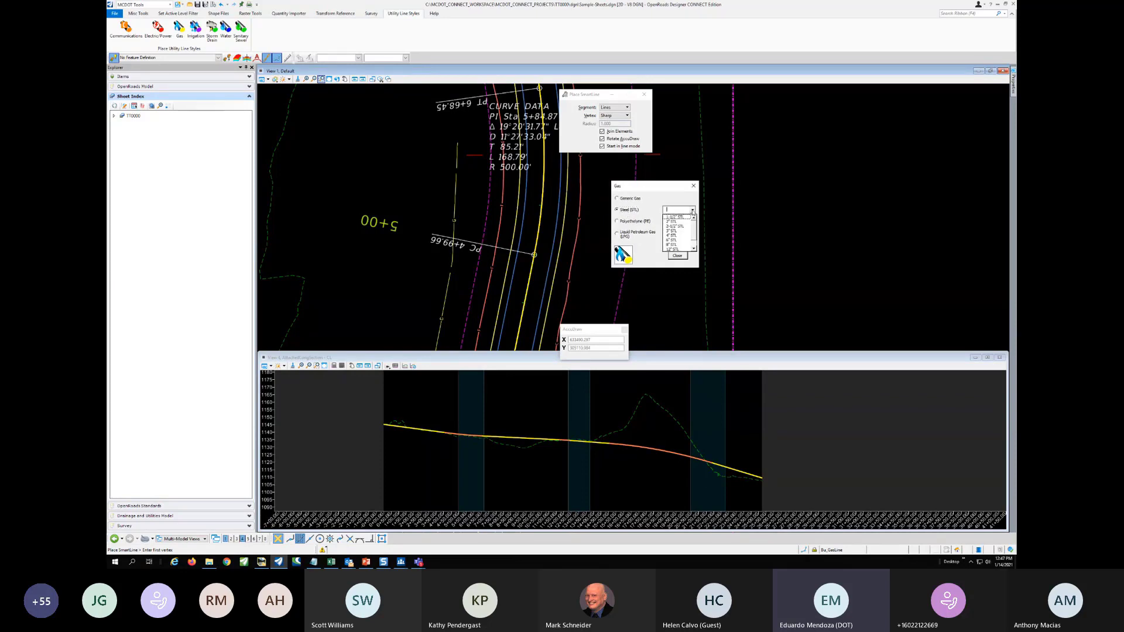
pyautogui.click(673, 222)
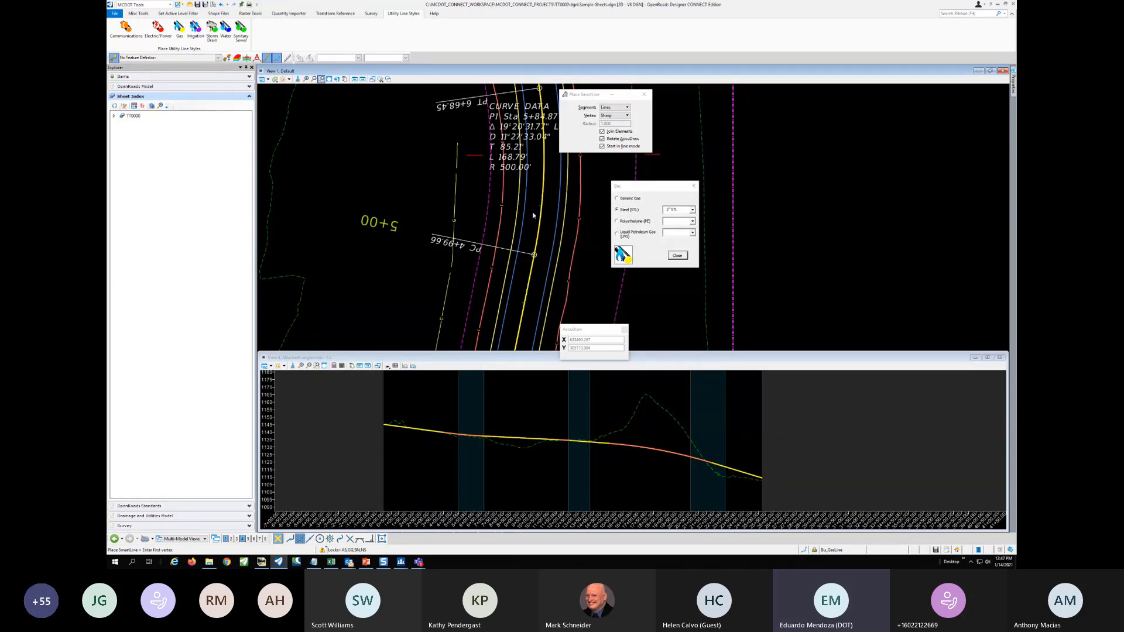
pyautogui.click(413, 310)
pyautogui.click(438, 215)
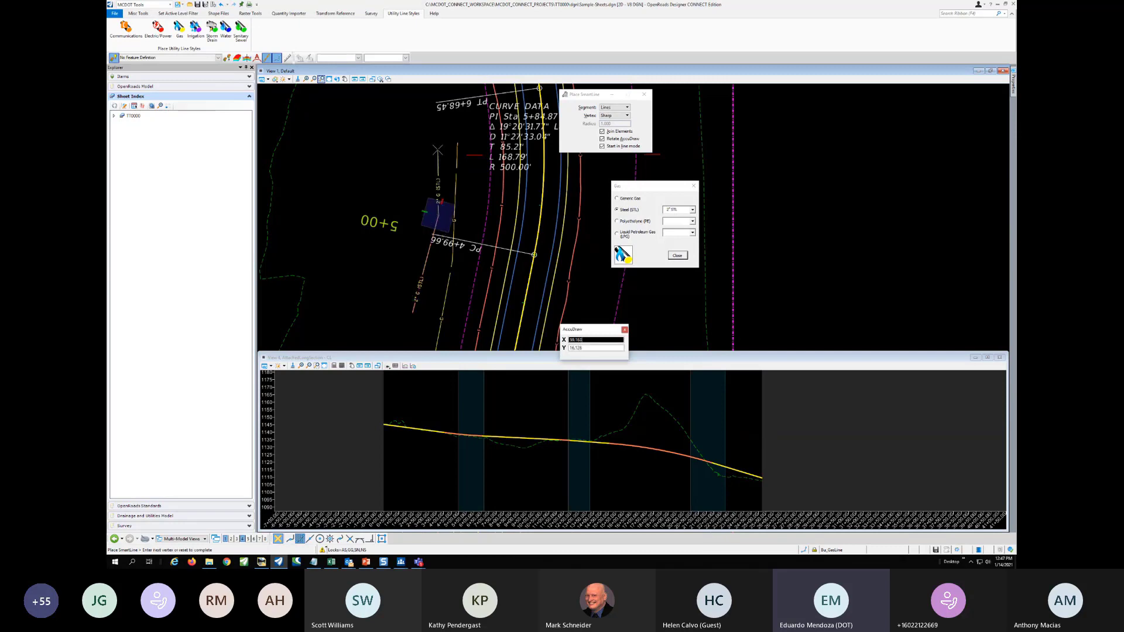
pyautogui.click(438, 150)
pyautogui.rightClick(439, 146)
# Draw a 16" Steel (STL) gas multi-line with four vertices beside the 2" steel gas line near station 5+00
pyautogui.click(692, 210)
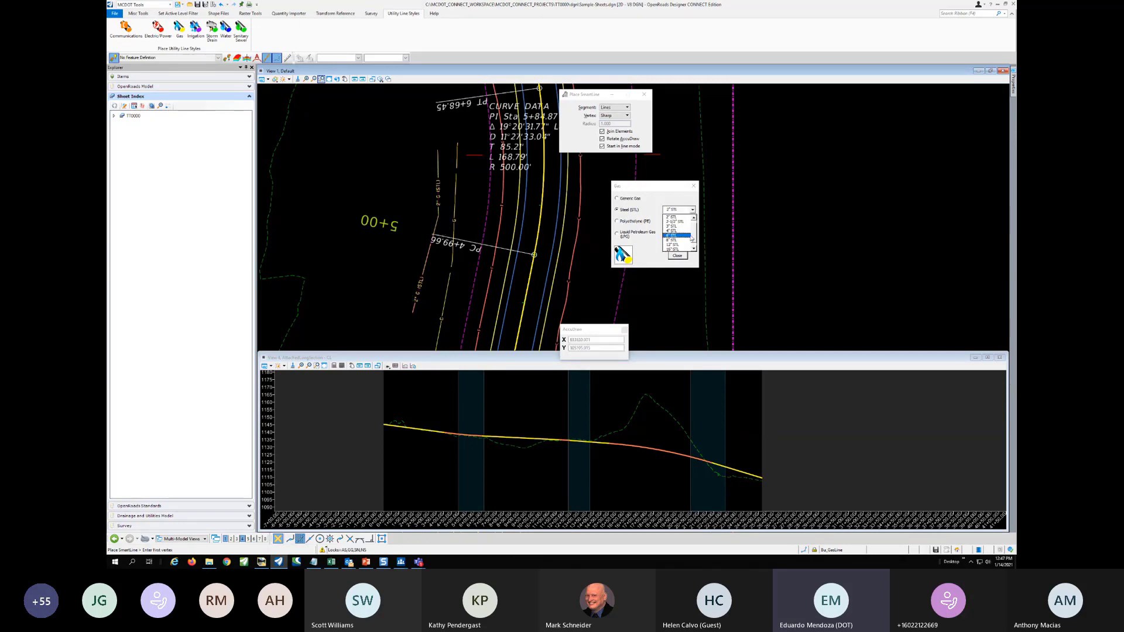
pyautogui.click(678, 249)
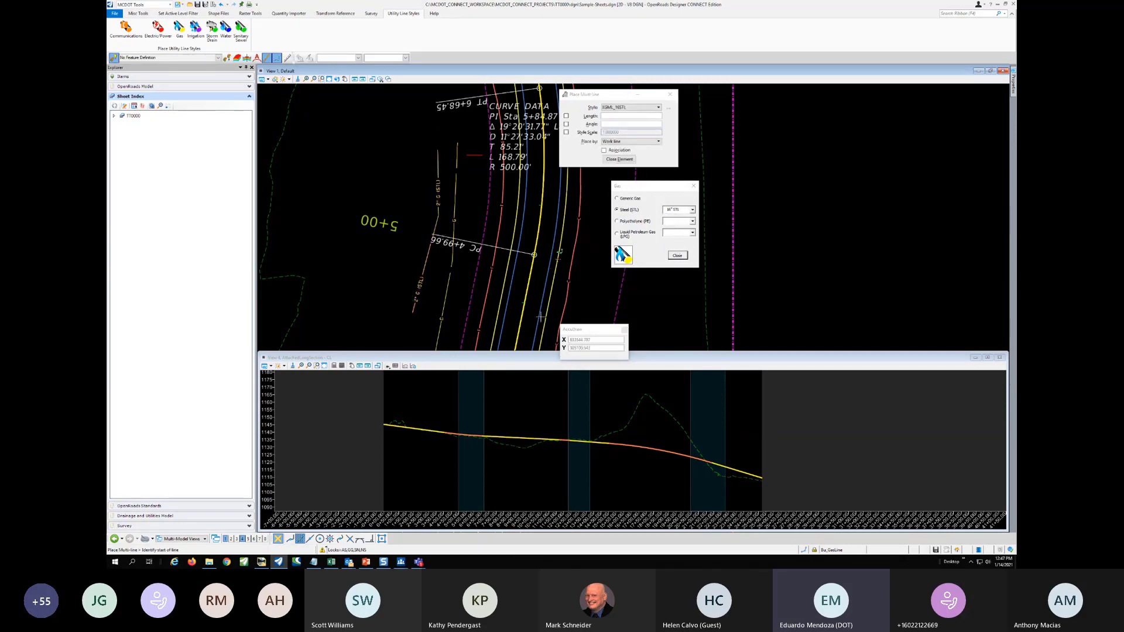
pyautogui.click(394, 326)
pyautogui.click(418, 257)
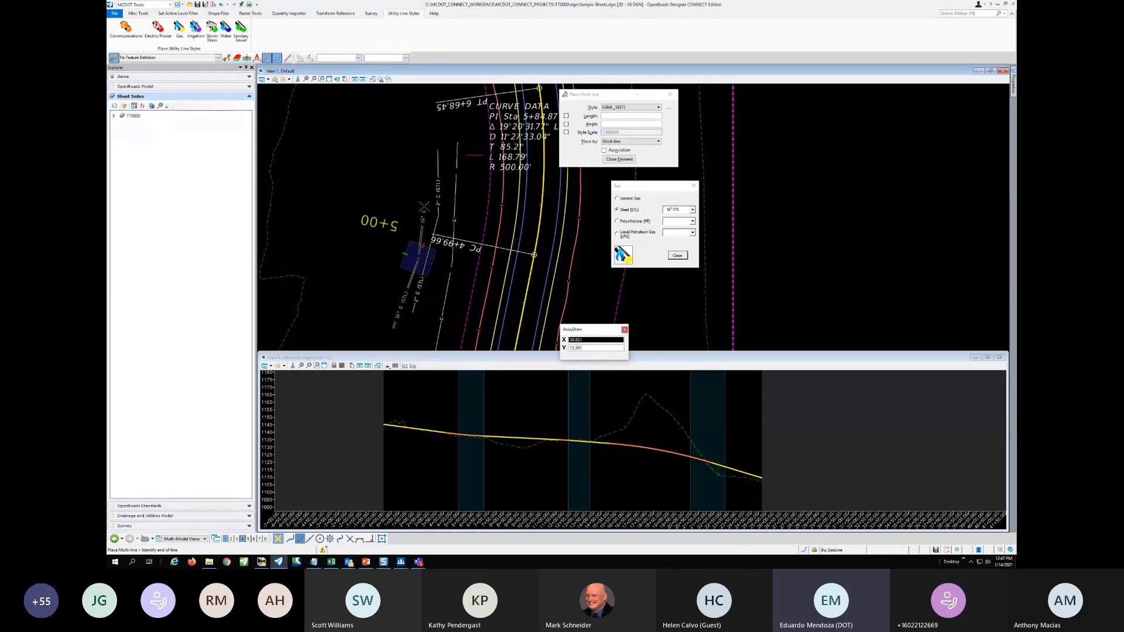
pyautogui.click(423, 205)
pyautogui.click(433, 127)
pyautogui.rightClick(435, 139)
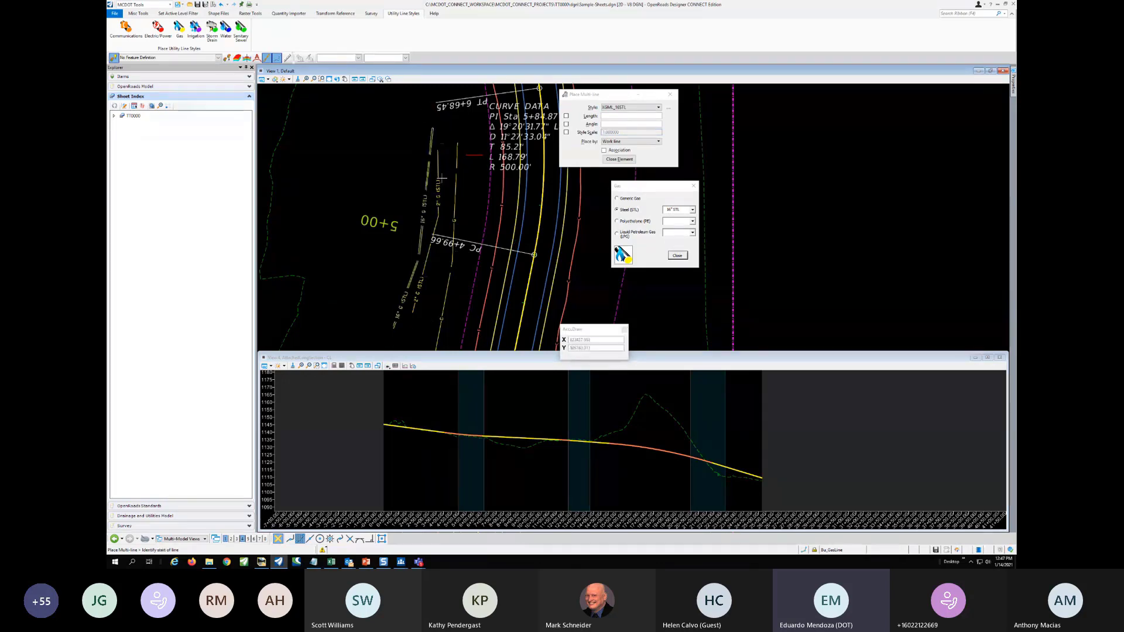
pyautogui.scroll(3, 438, 201)
pyautogui.scroll(-1, 438, 201)
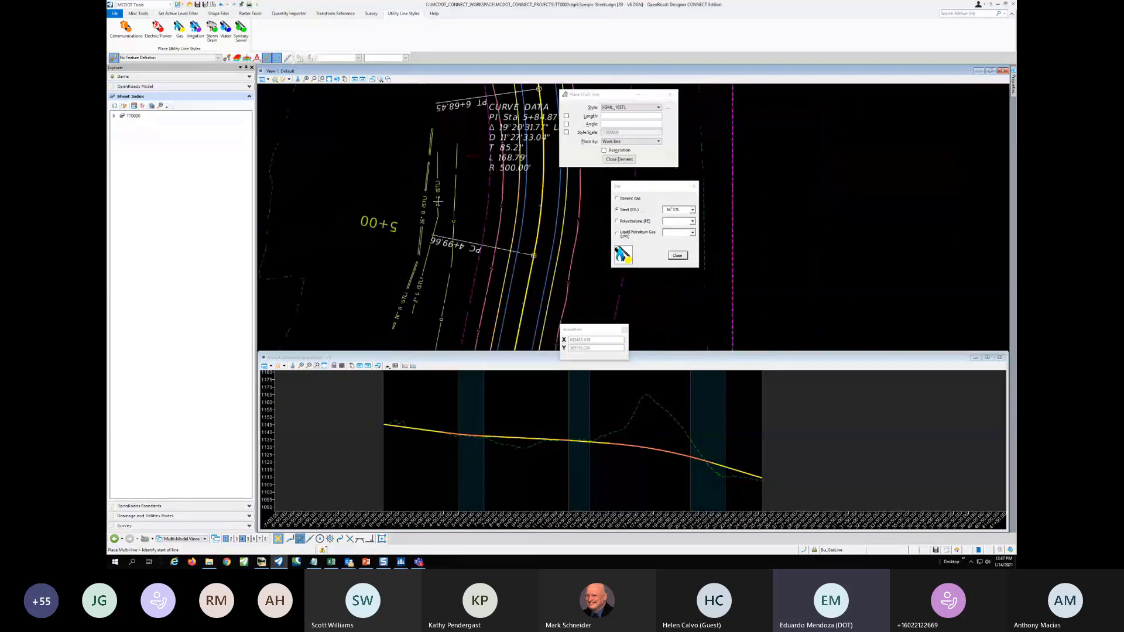
# Switch to the OpenRoads Drawing Production workflow and set the drawing's annotation scale to 1"=20'
pyautogui.click(321, 79)
pyautogui.click(169, 4)
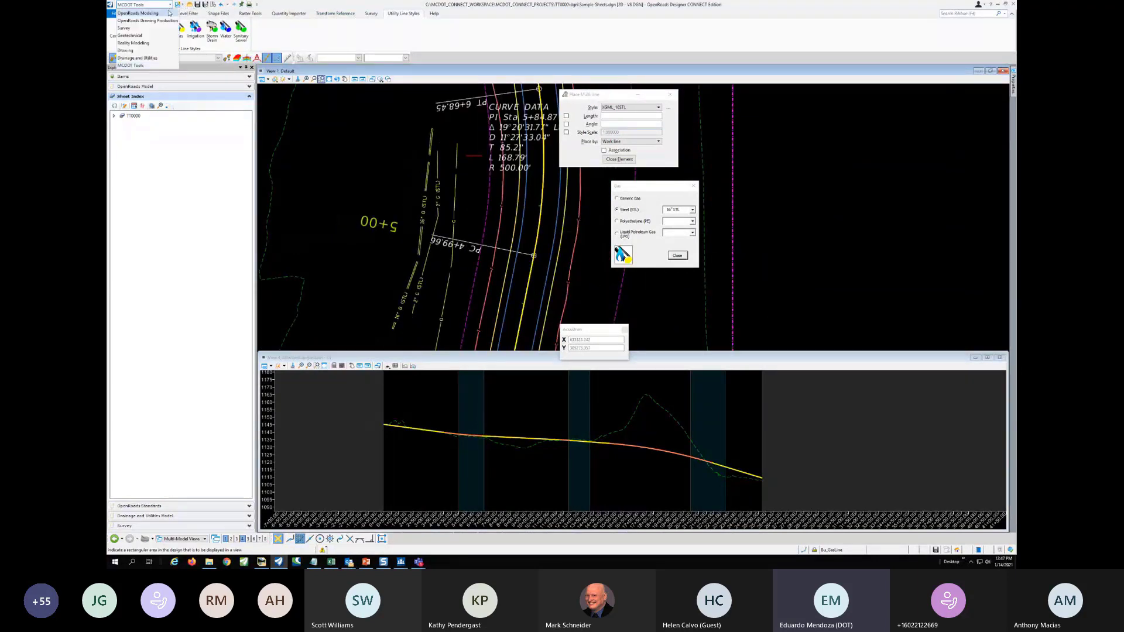
pyautogui.click(161, 21)
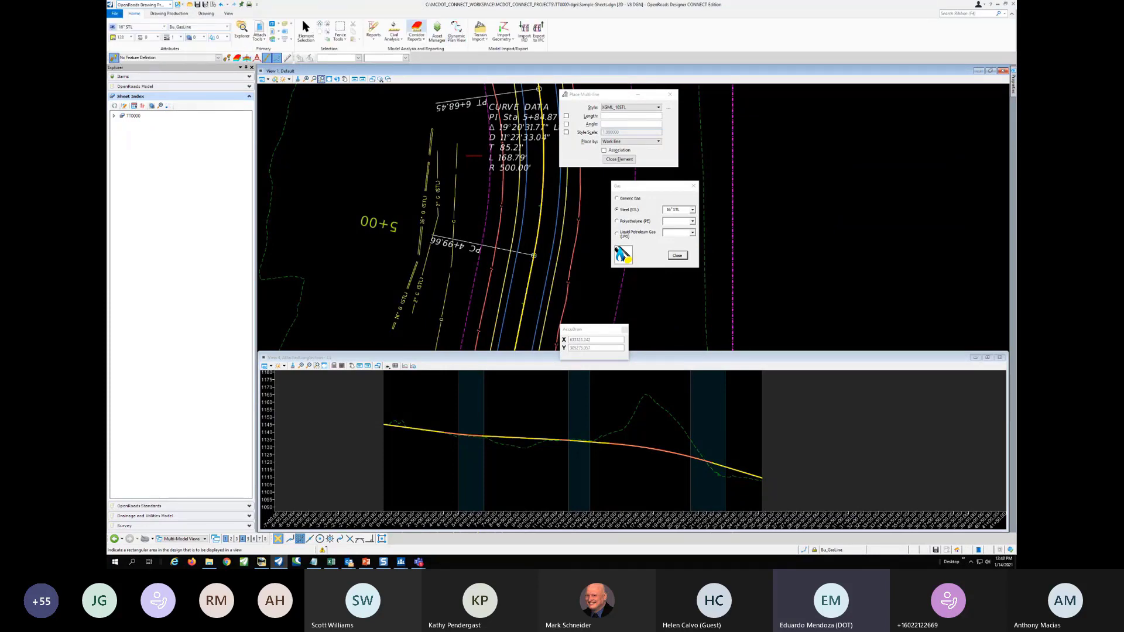
pyautogui.click(181, 14)
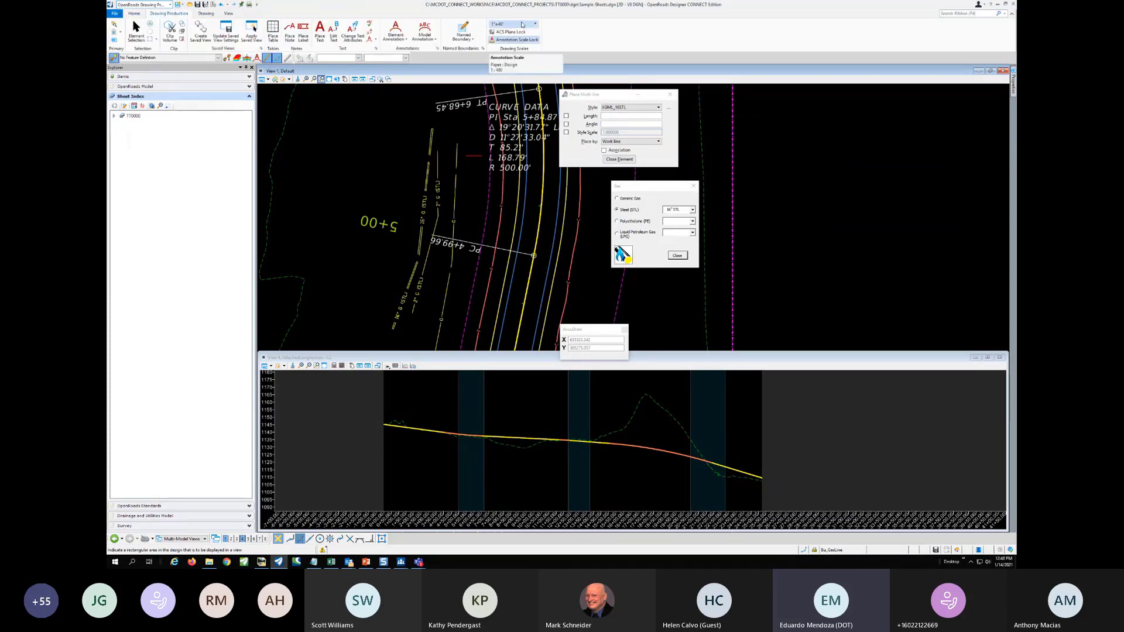
pyautogui.click(537, 25)
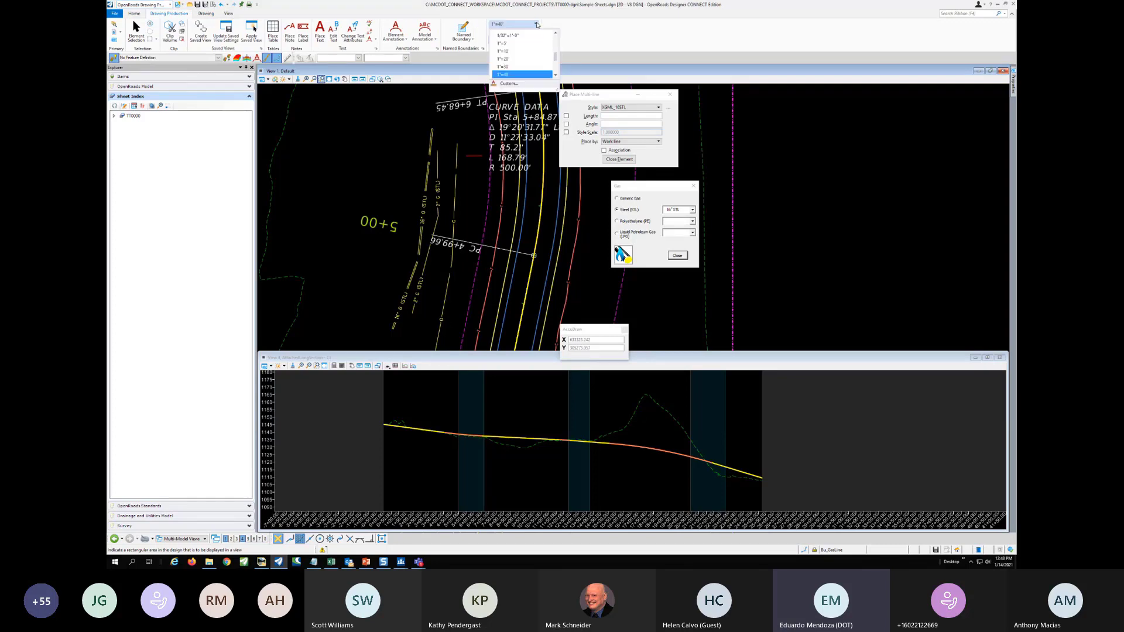
pyautogui.click(514, 59)
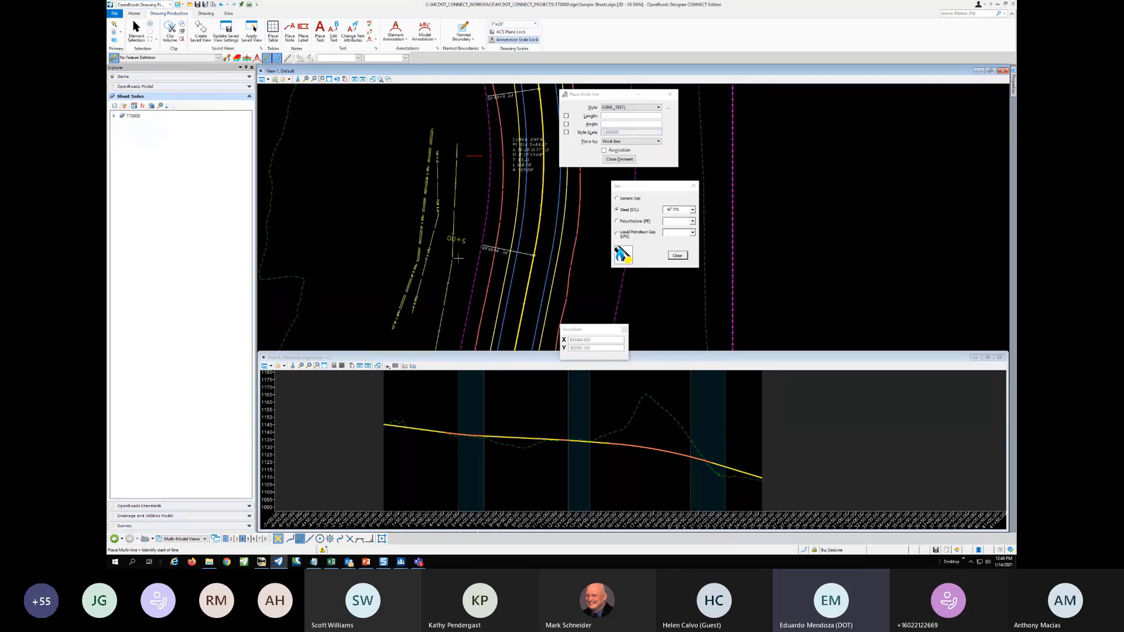
# Inspect the steel gas line labels at the current scale and set the annotation scale back to 1"=40'
pyautogui.scroll(3, 458, 258)
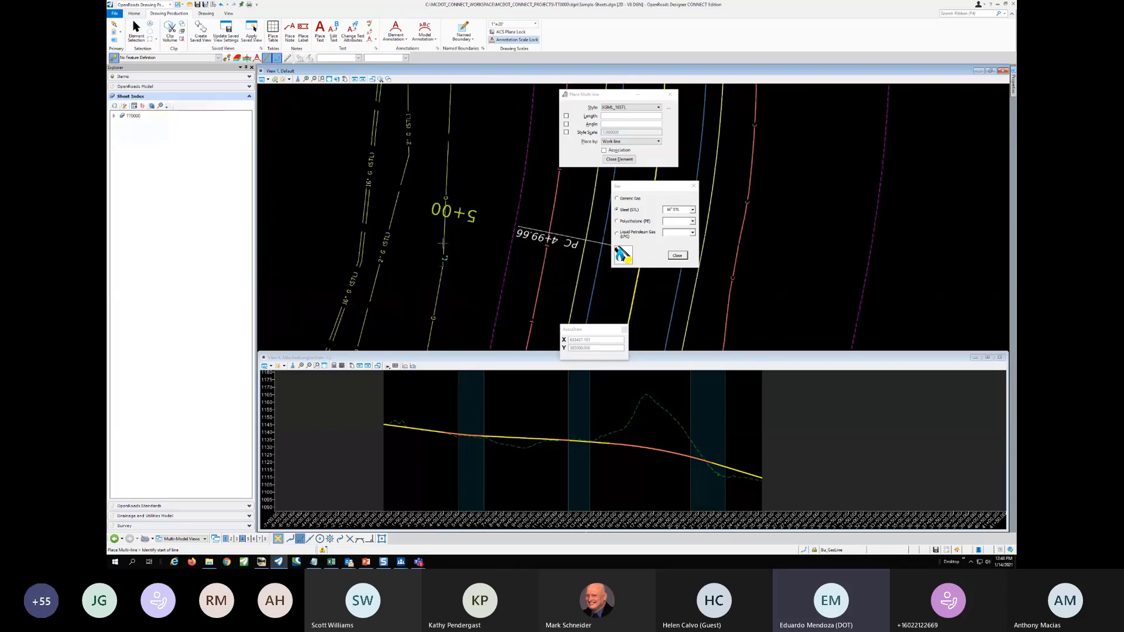
pyautogui.scroll(-4, 386, 234)
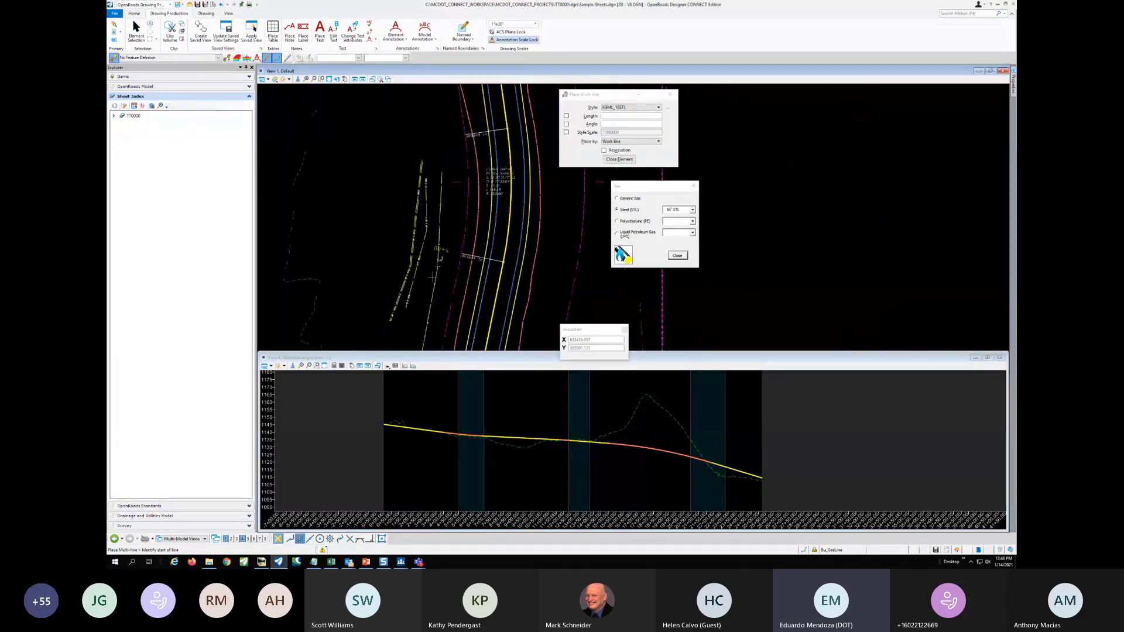
pyautogui.scroll(5, 386, 324)
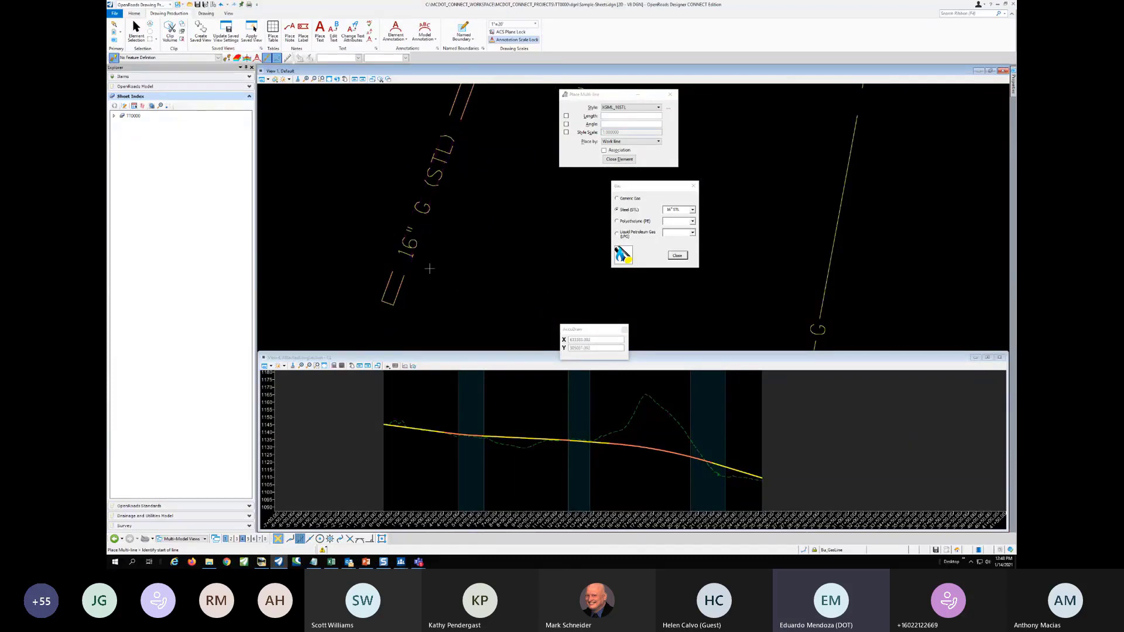
pyautogui.scroll(-3, 429, 269)
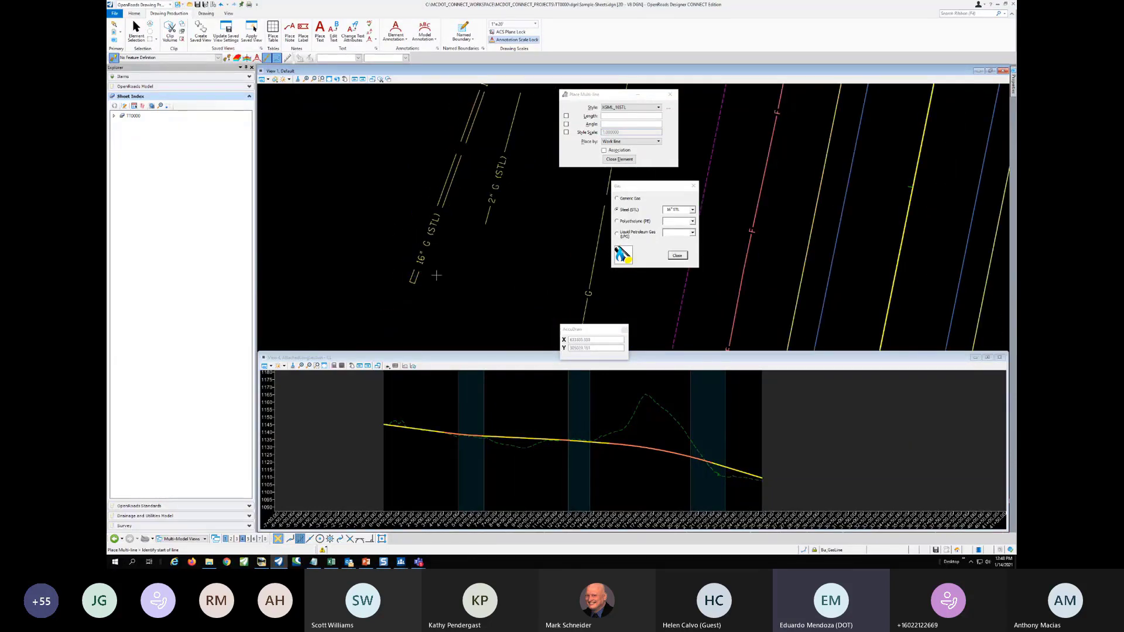
pyautogui.scroll(-5, 431, 274)
pyautogui.moveTo(492, 274); pyautogui.dragTo(517, 120, button='middle')
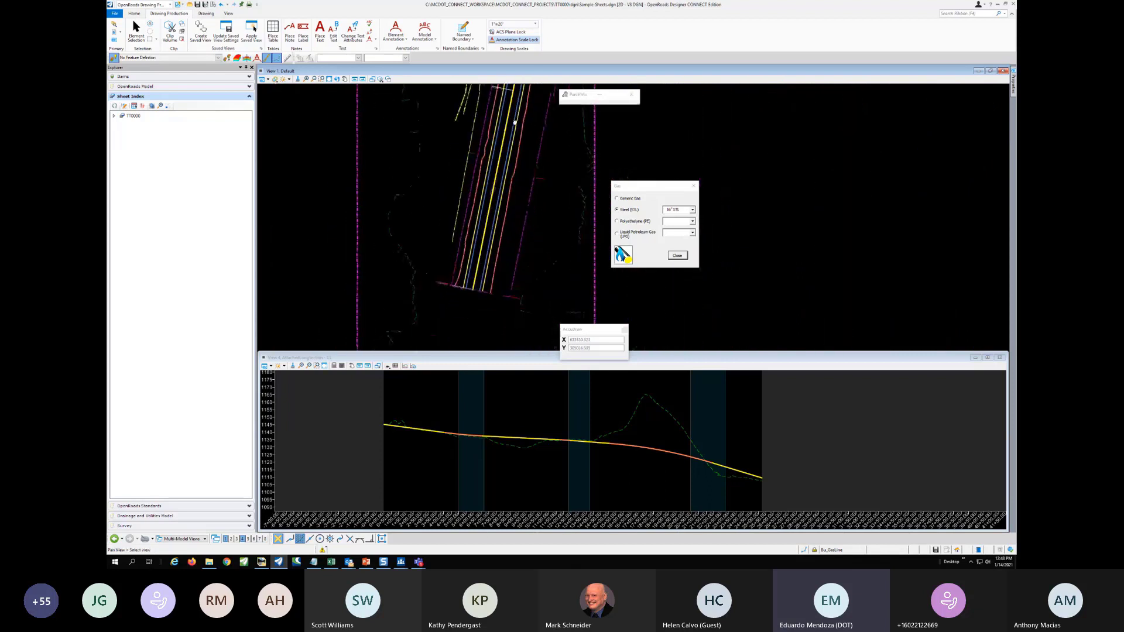
pyautogui.click(536, 24)
pyautogui.click(510, 75)
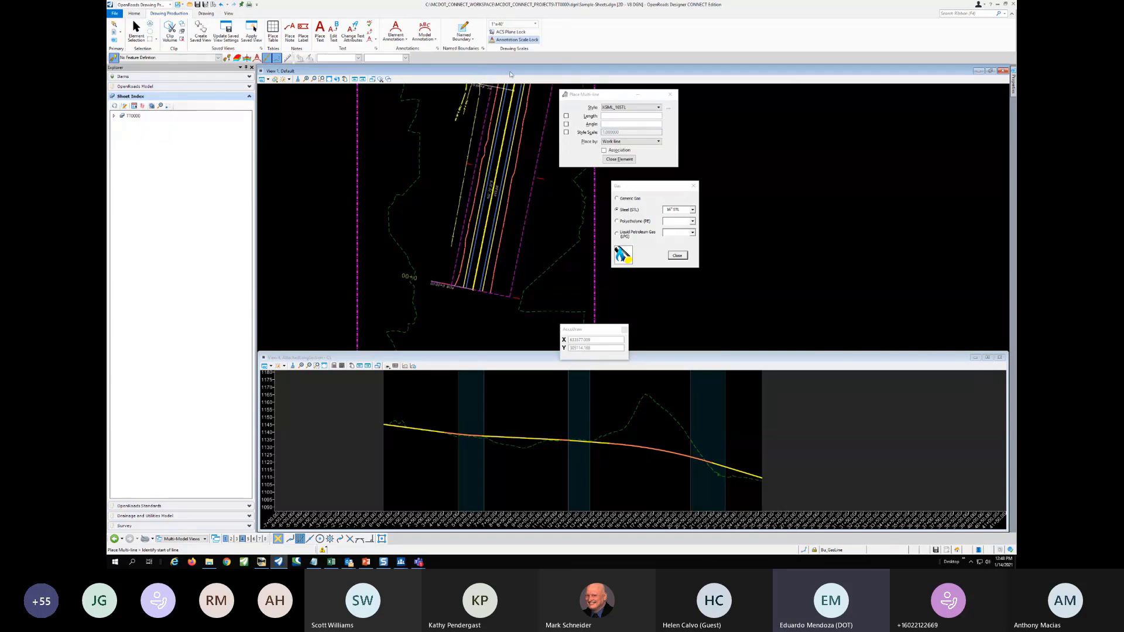
# Close the gas line style options and switch to the MCDOT Tools workflow
pyautogui.scroll(-3, 459, 200)
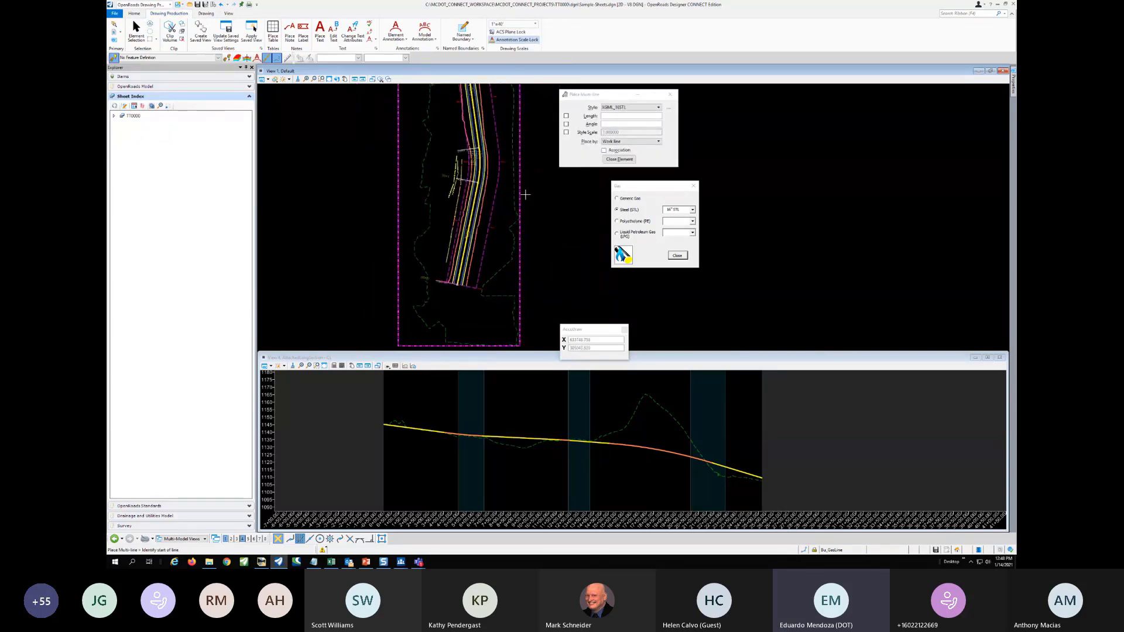
pyautogui.click(681, 254)
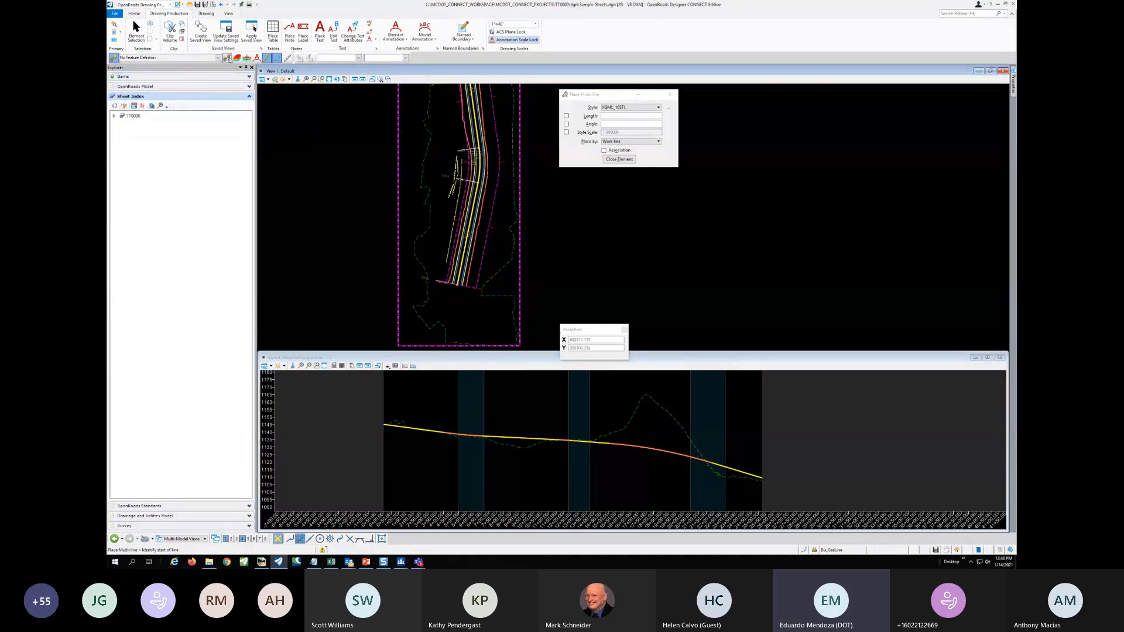
pyautogui.click(170, 5)
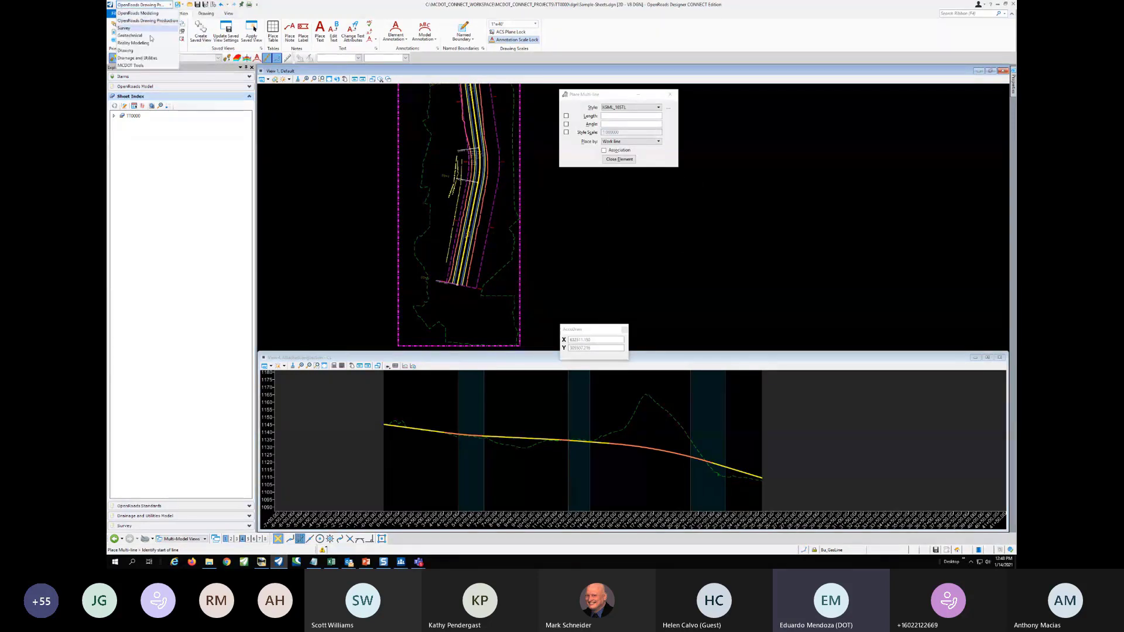
pyautogui.click(145, 65)
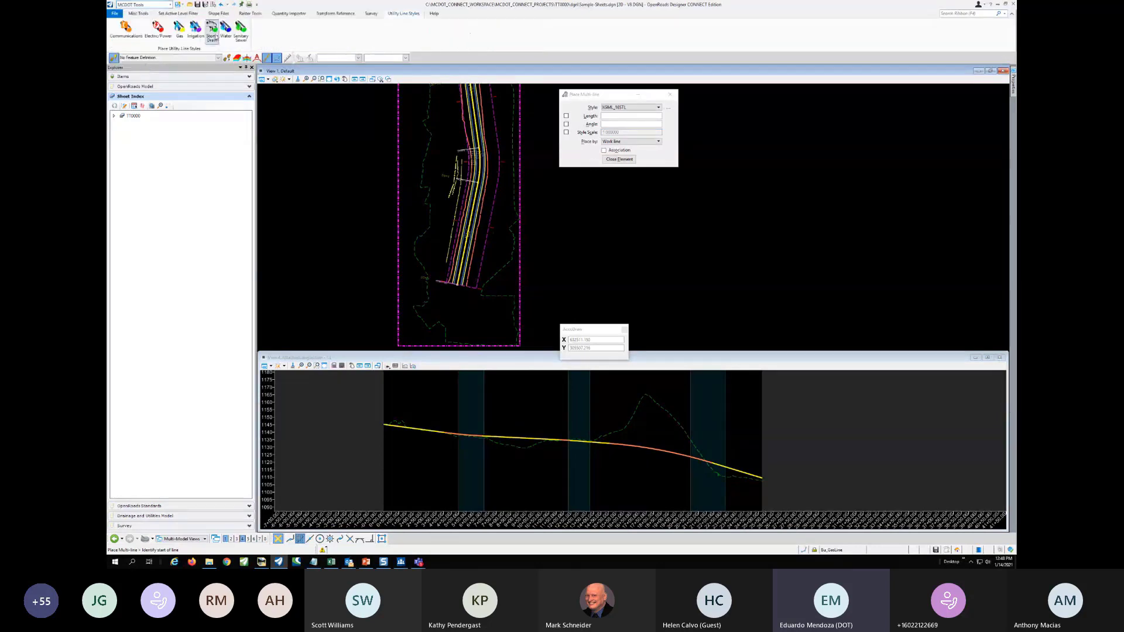
# Draw a PVC water line along the outer side of the corridor curve, on the side opposite the gas lines, and close the water line options
pyautogui.click(225, 29)
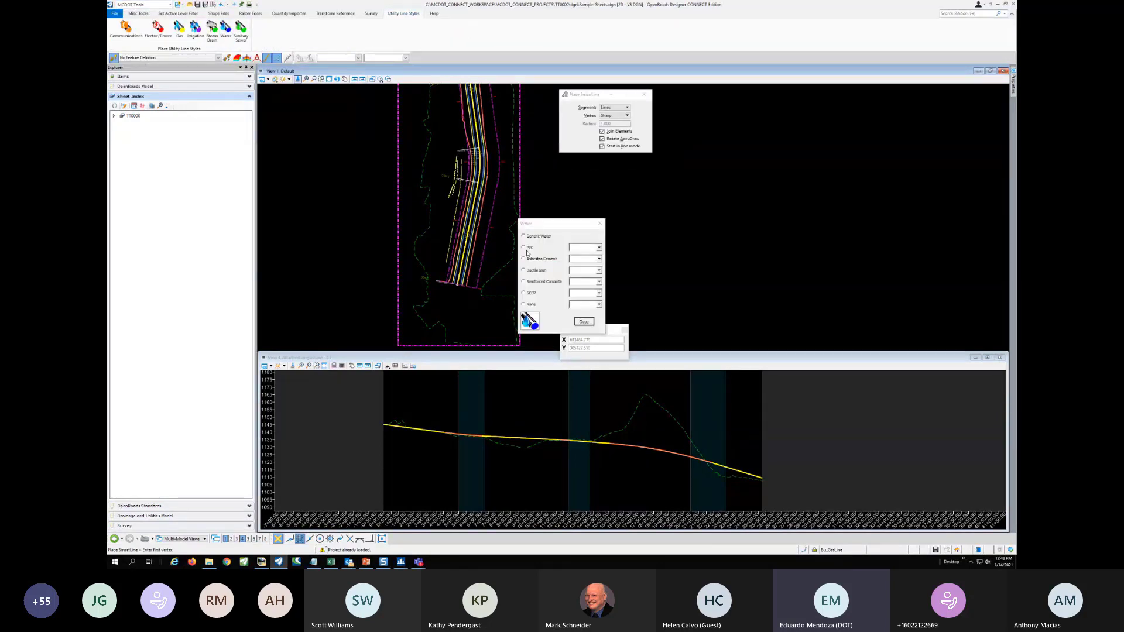
pyautogui.click(528, 249)
pyautogui.click(598, 248)
pyautogui.click(583, 254)
pyautogui.scroll(3, 456, 197)
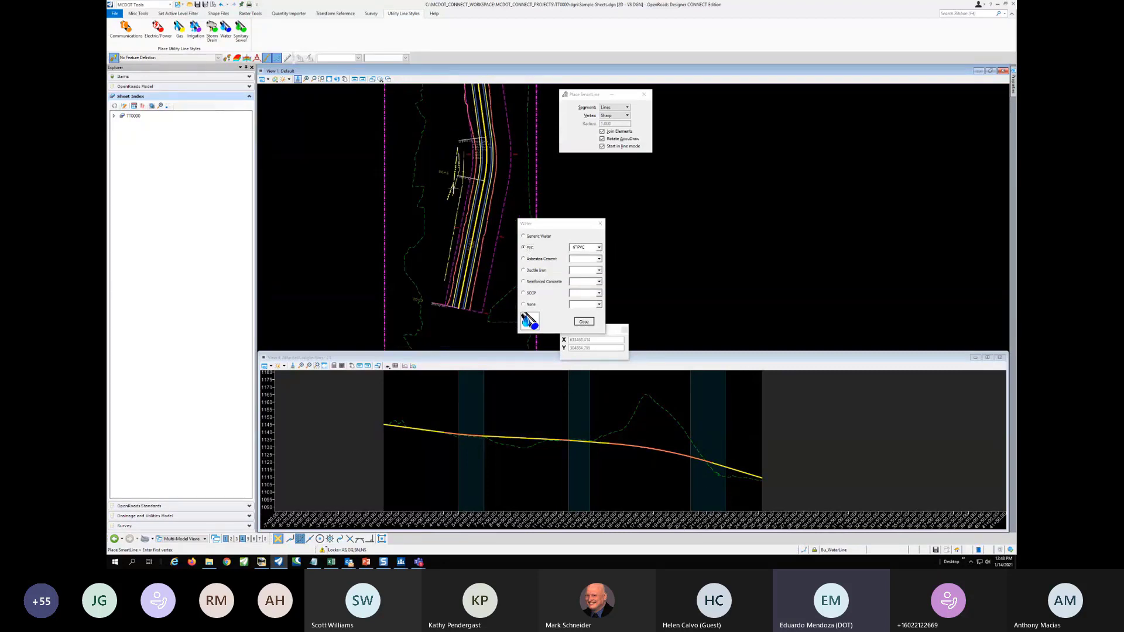
pyautogui.click(520, 204)
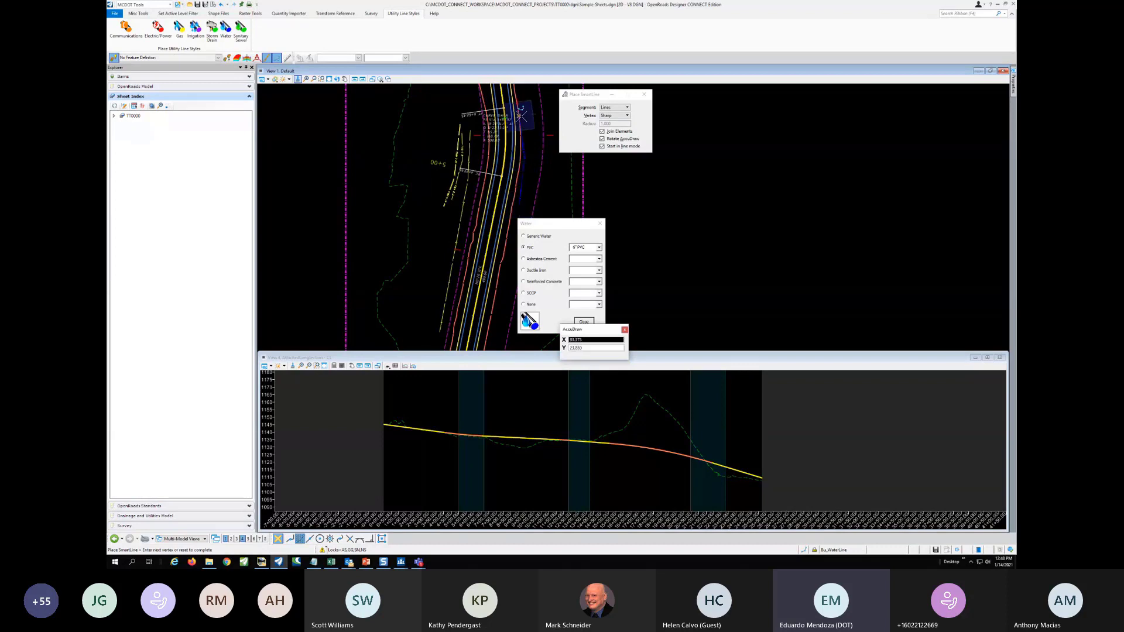
pyautogui.rightClick(524, 97)
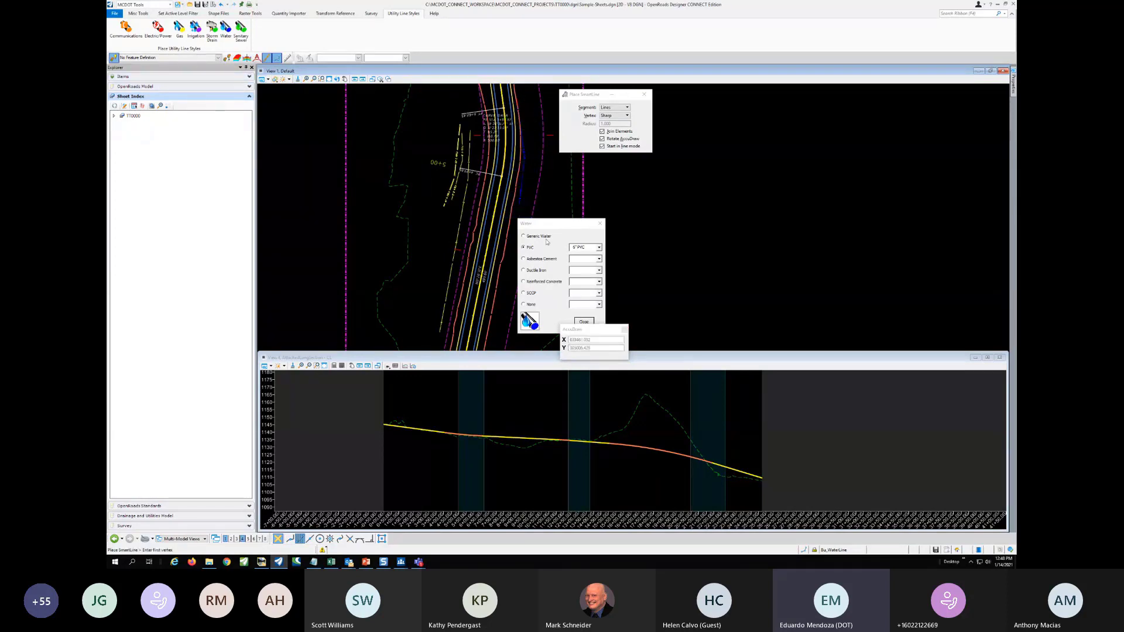
pyautogui.click(587, 322)
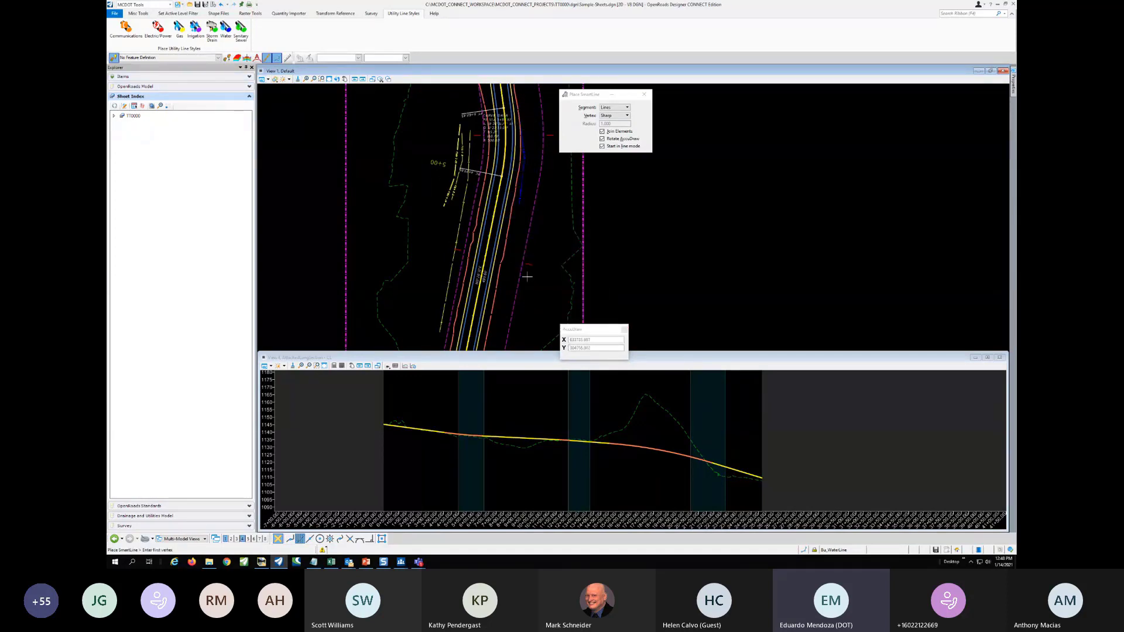
# Draw a Ductile Iron sanitary sewer line inside the corridor, from before the PC at 4+99.66 into the curve, on the water line's side
pyautogui.click(243, 37)
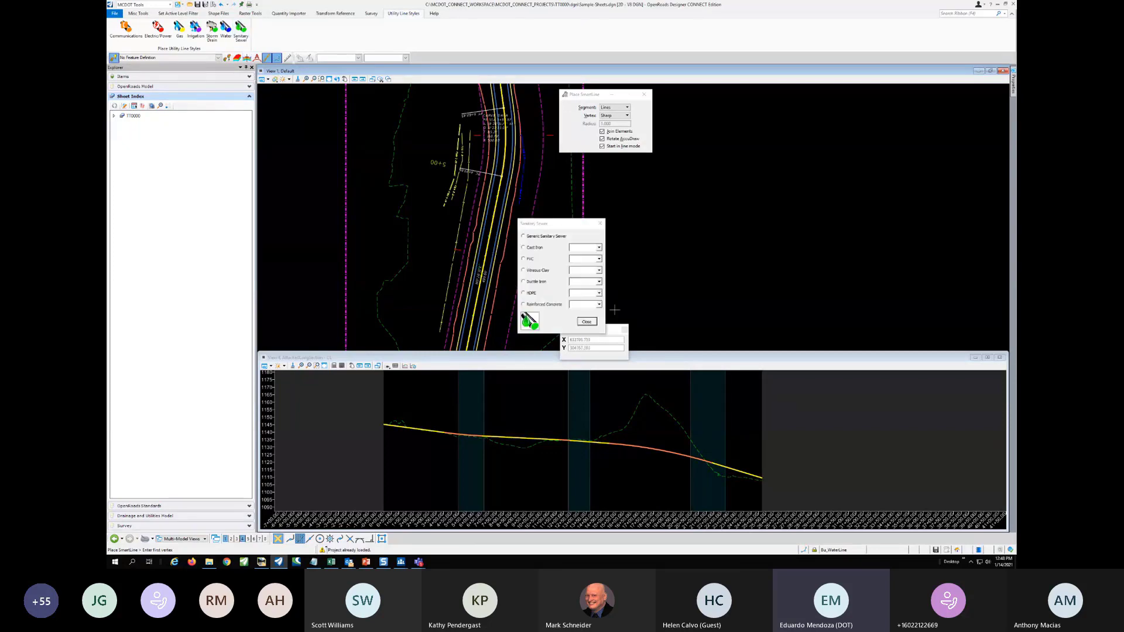
pyautogui.click(539, 282)
pyautogui.click(599, 283)
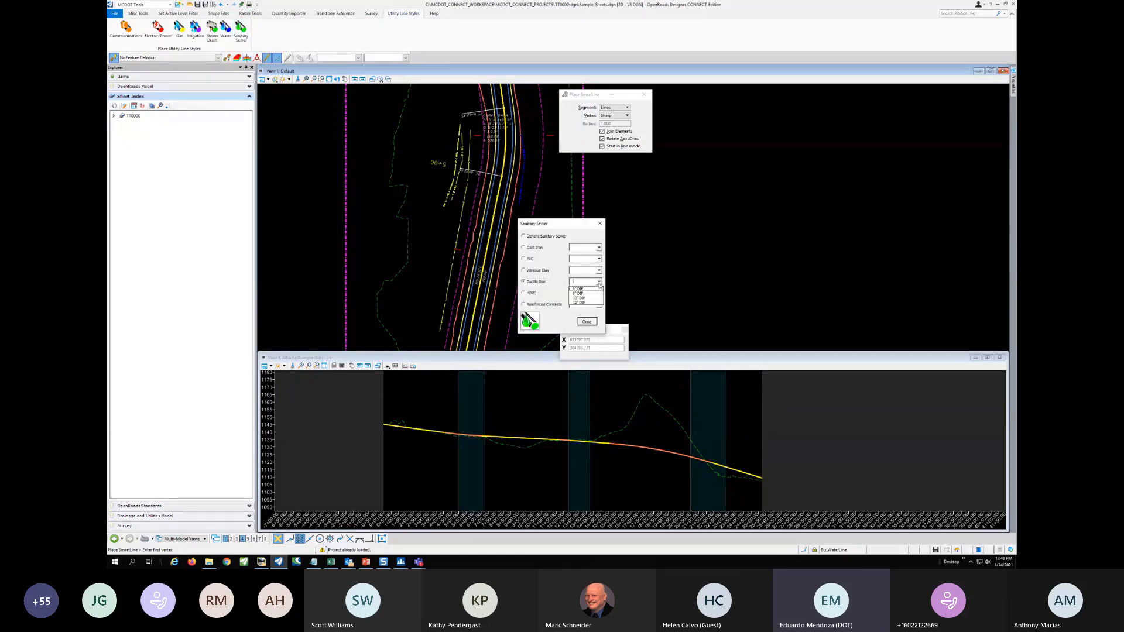
pyautogui.click(583, 288)
pyautogui.scroll(1, 509, 206)
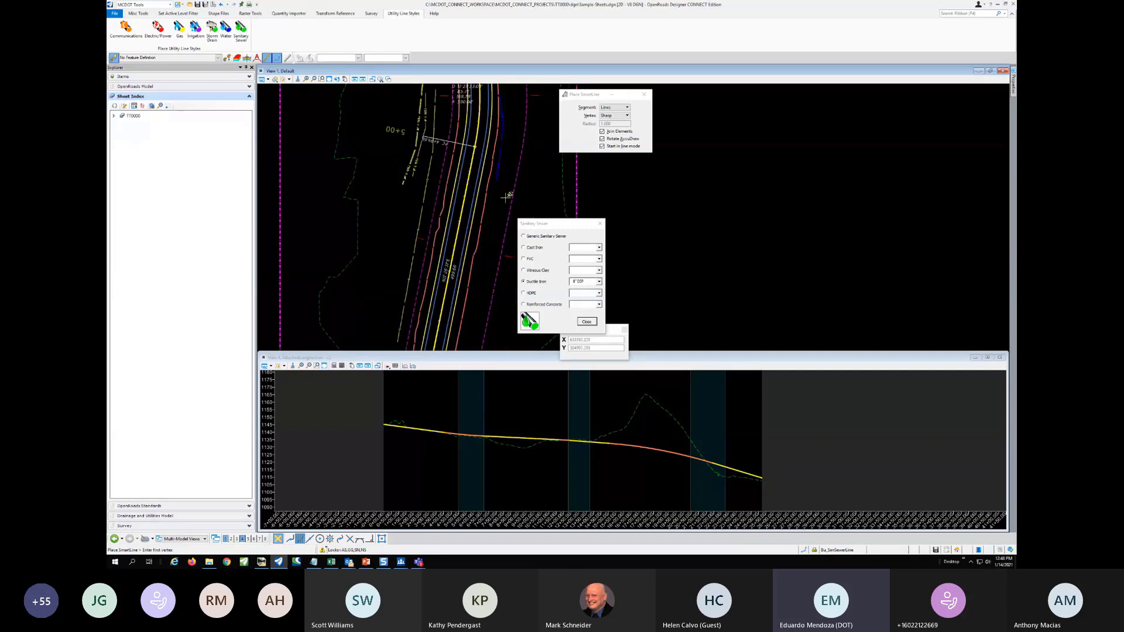
pyautogui.scroll(1, 490, 202)
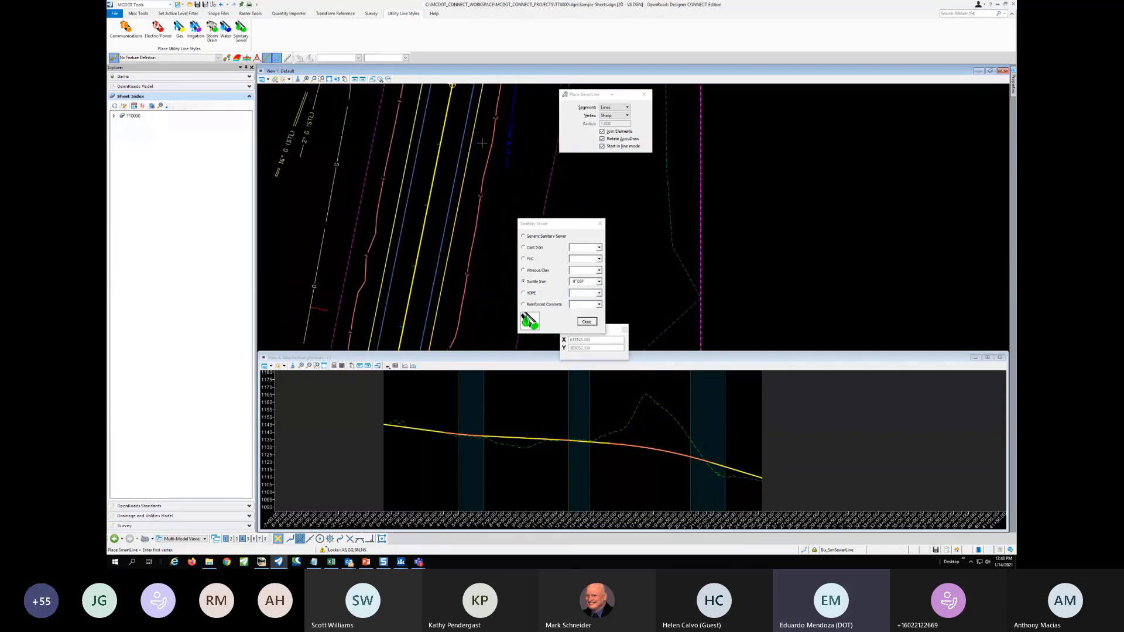
pyautogui.click(450, 284)
pyautogui.click(494, 117)
pyautogui.moveTo(517, 99); pyautogui.dragTo(498, 239, button='middle')
pyautogui.click(482, 123)
pyautogui.moveTo(515, 110); pyautogui.dragTo(512, 190, button='middle')
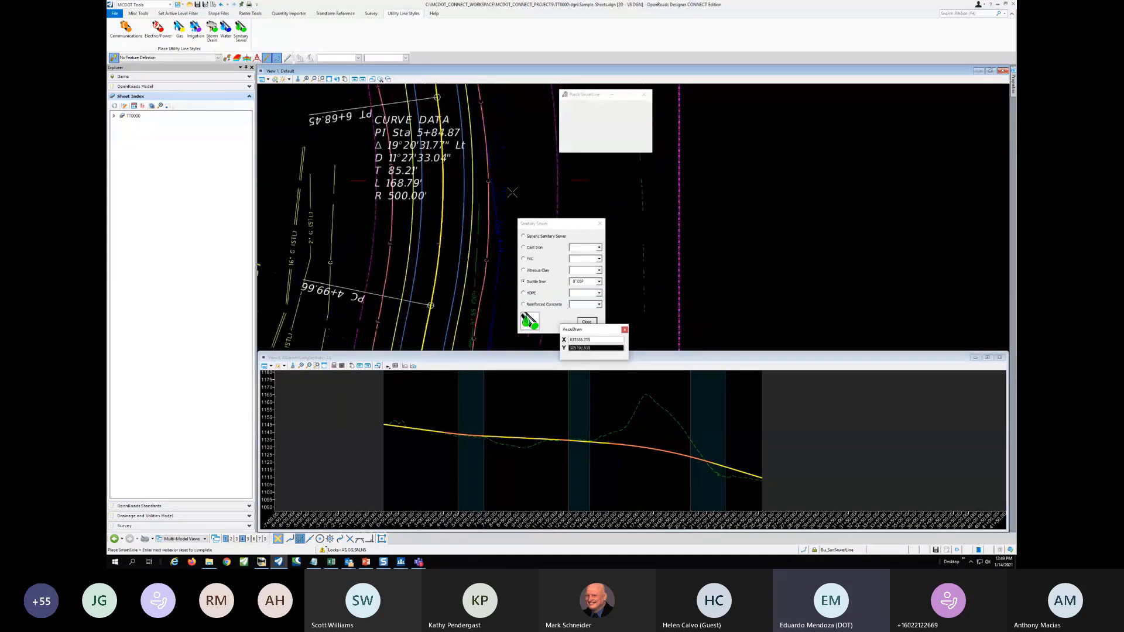
pyautogui.rightClick(507, 135)
pyautogui.scroll(-3, 511, 157)
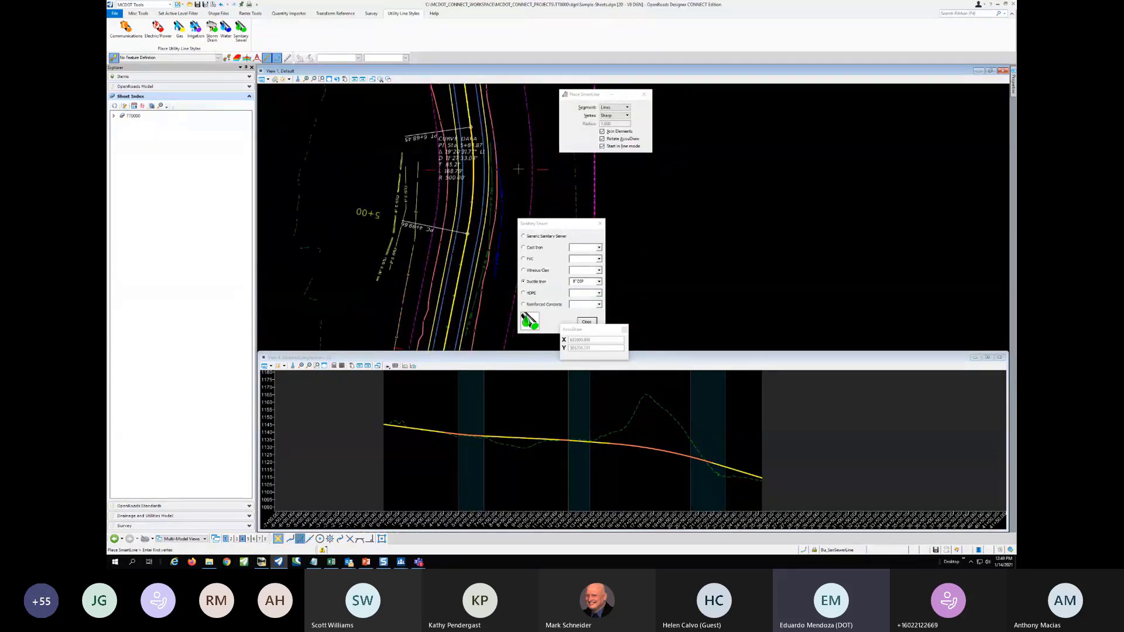
# Draw an Underground Electric Conduit line between the gas lines and the corridor, past the PT at 6+68.45, and close the utility line dialogs
pyautogui.click(158, 28)
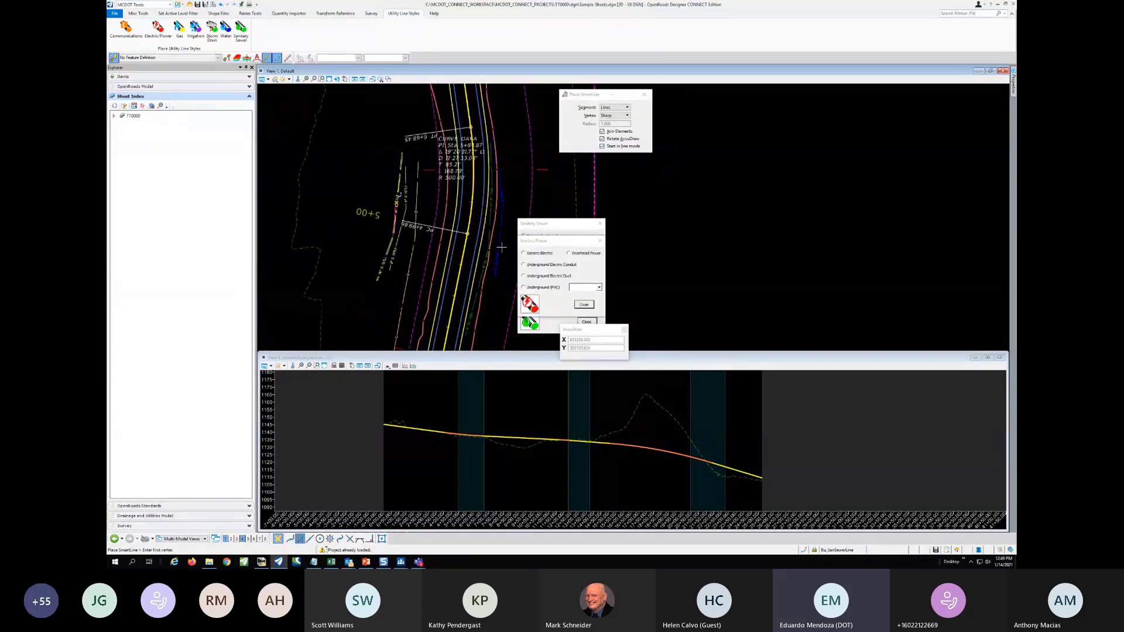
pyautogui.click(530, 267)
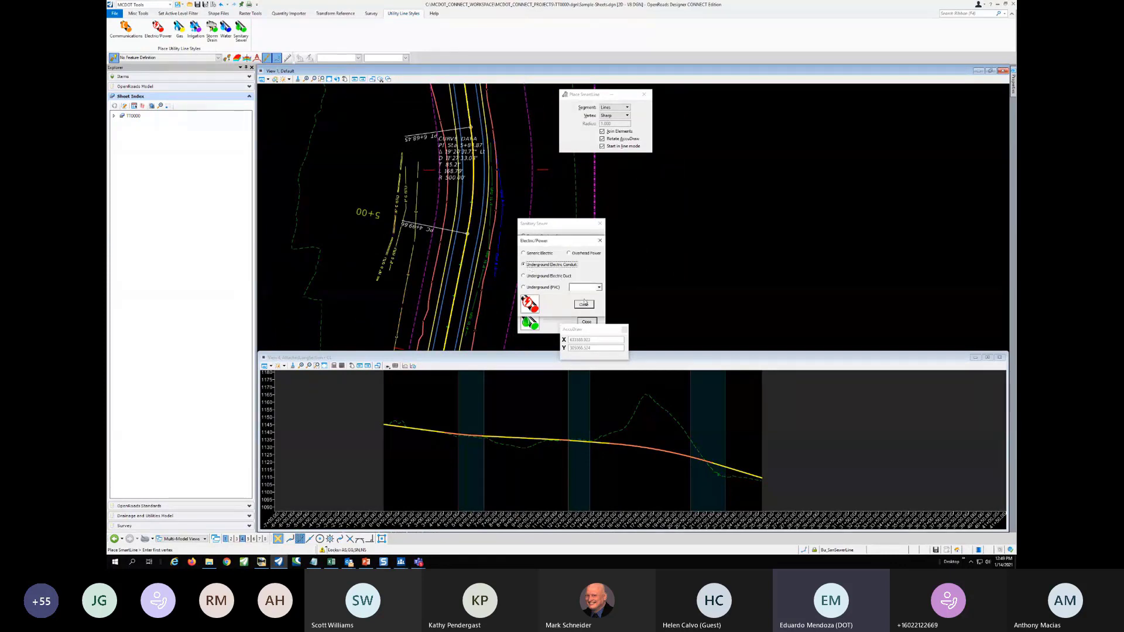
pyautogui.click(402, 313)
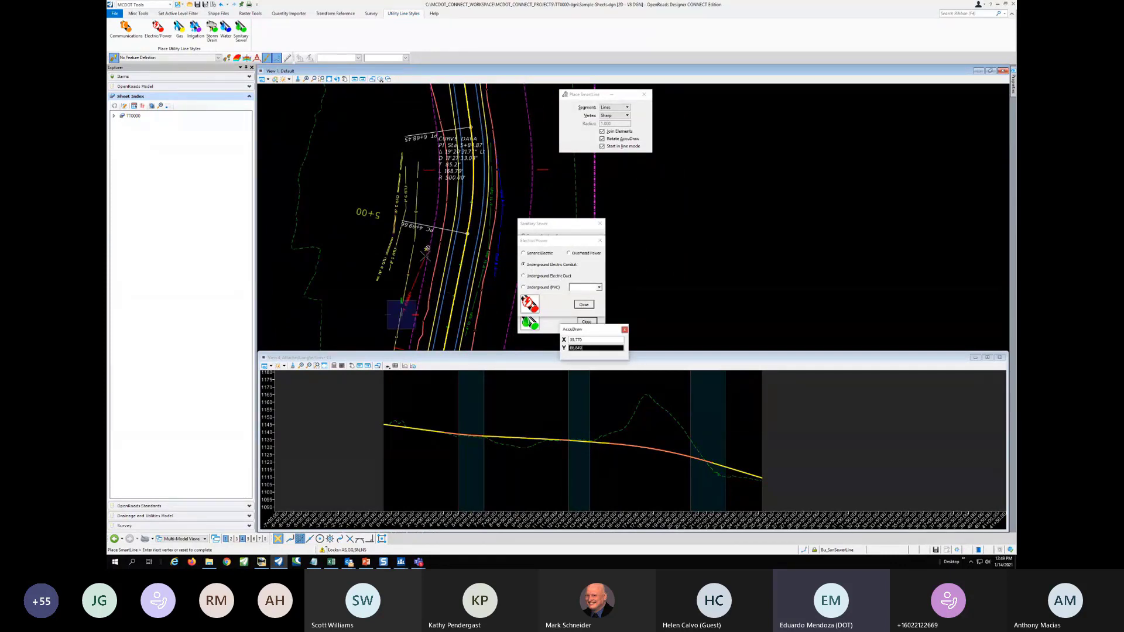
pyautogui.click(423, 256)
pyautogui.click(417, 94)
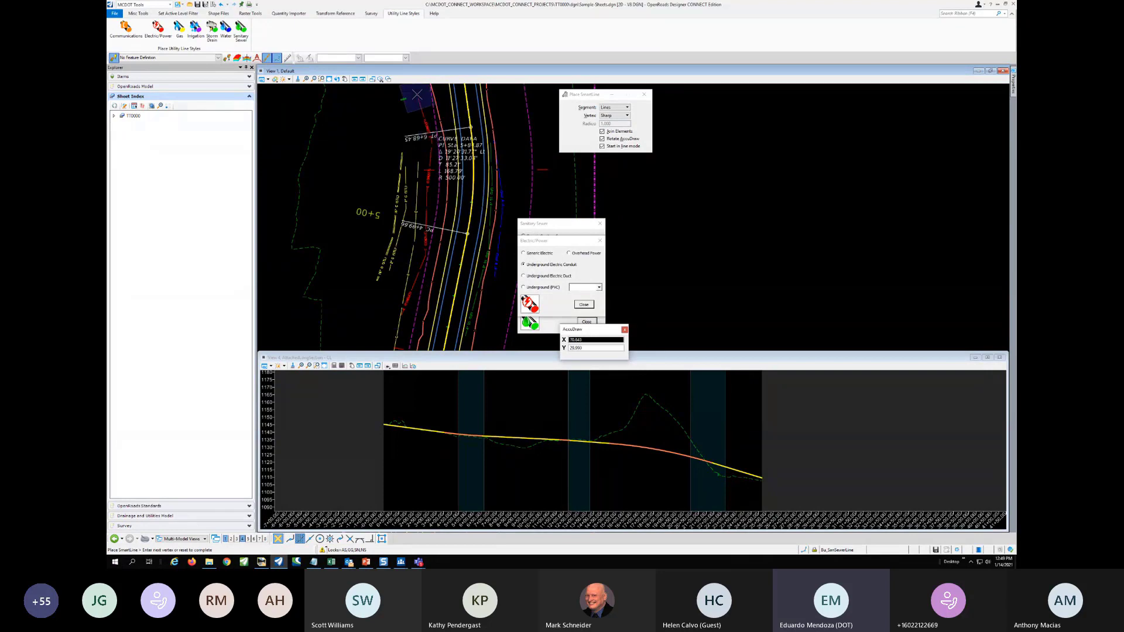
pyautogui.rightClick(563, 164)
pyautogui.rightClick(561, 164)
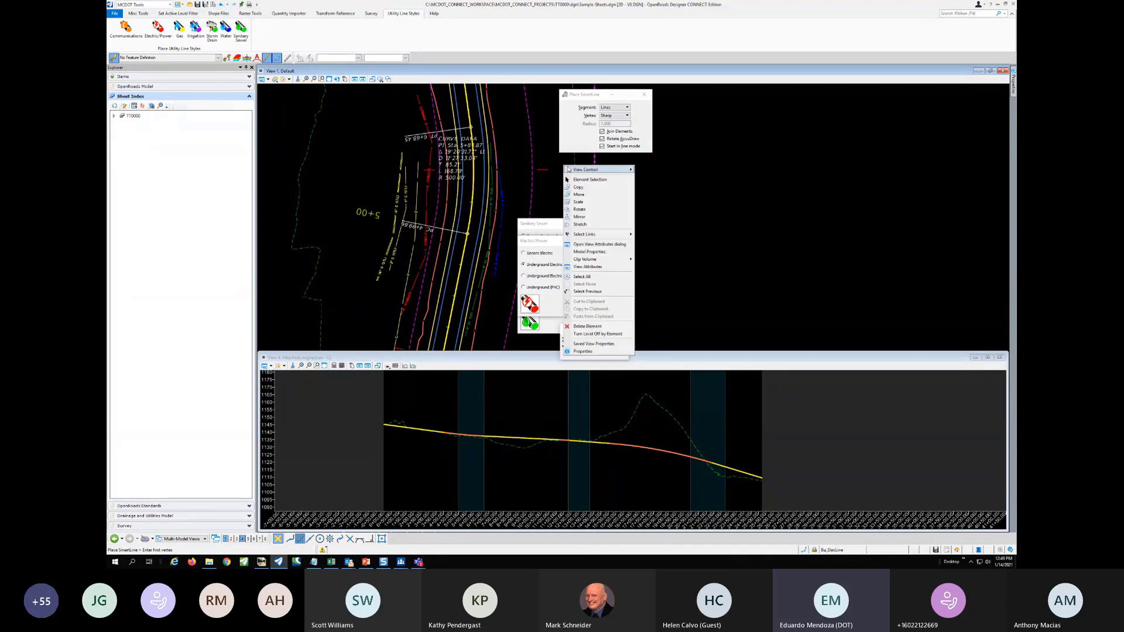
pyautogui.click(587, 180)
pyautogui.click(588, 308)
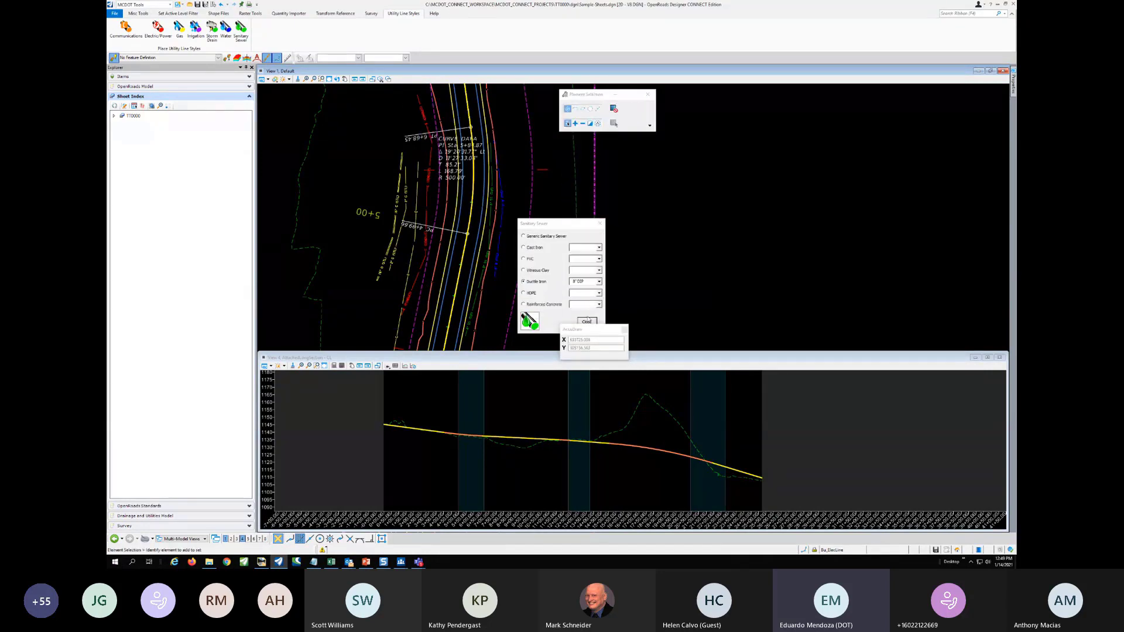
pyautogui.click(589, 320)
# Switch to the OpenRoads Drawing Production workflow with the whole lower part of the corridor in view
pyautogui.scroll(-5, 448, 268)
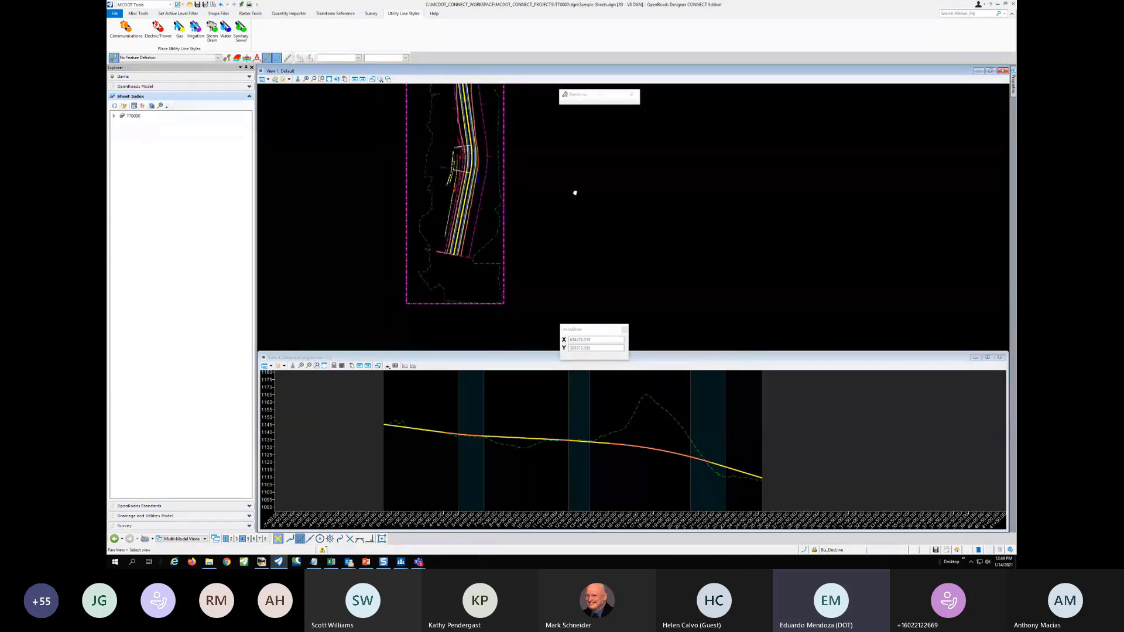
pyautogui.moveTo(575, 190); pyautogui.dragTo(557, 206, button='middle')
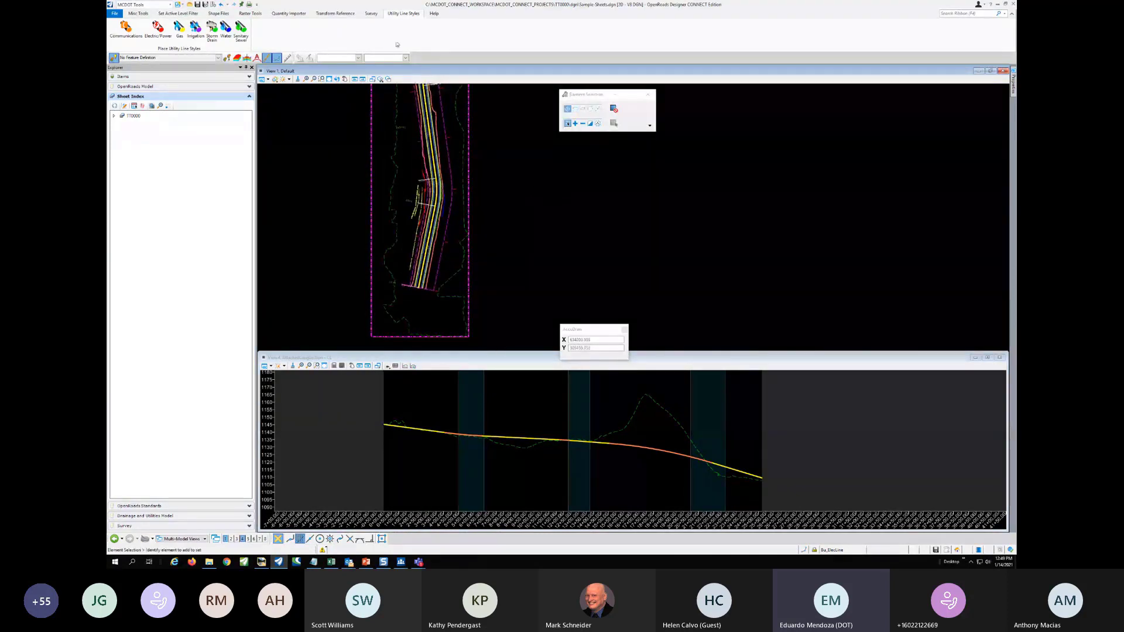
pyautogui.click(153, 5)
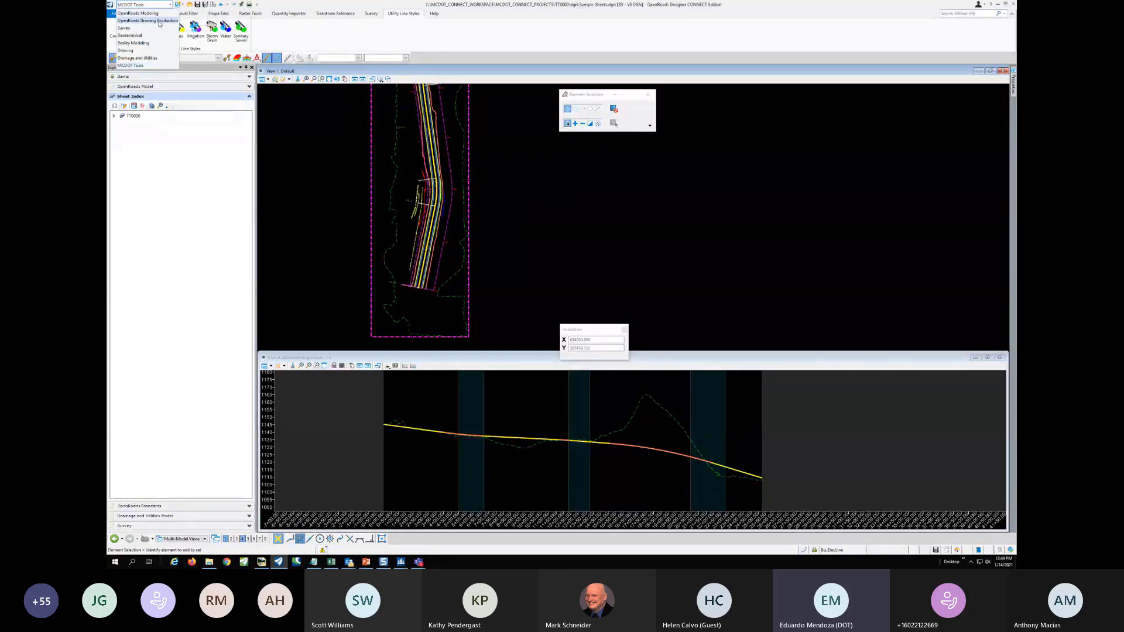
pyautogui.click(159, 21)
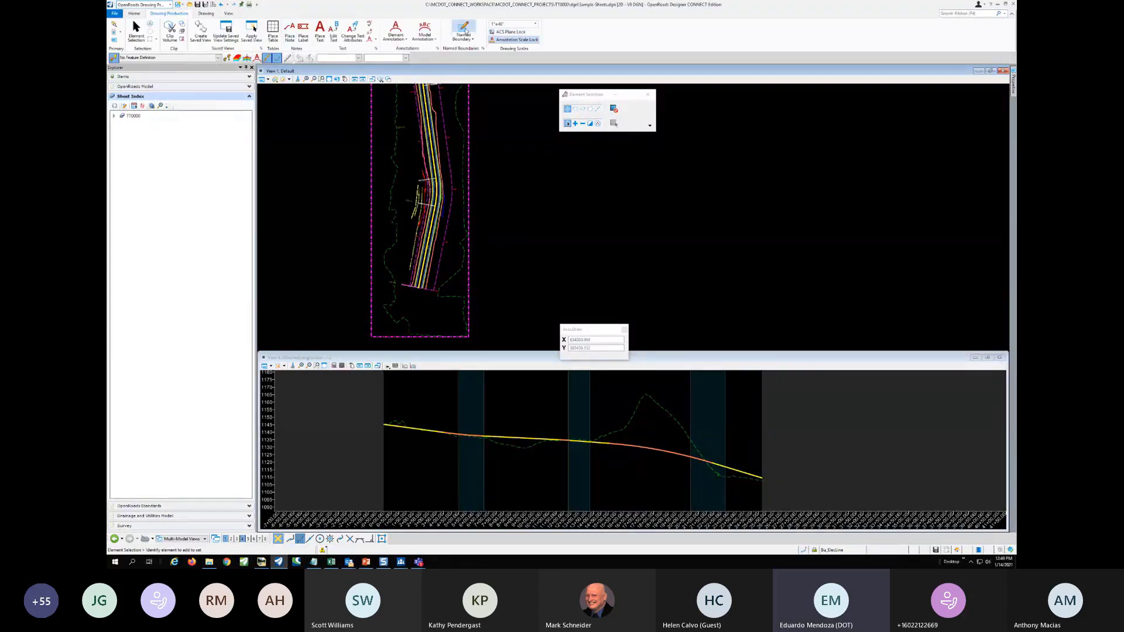
# Set up a civil plan named boundary with the D - Plan and Profile - Plan 40X drawing seed and Create Drawing turned off
pyautogui.click(463, 29)
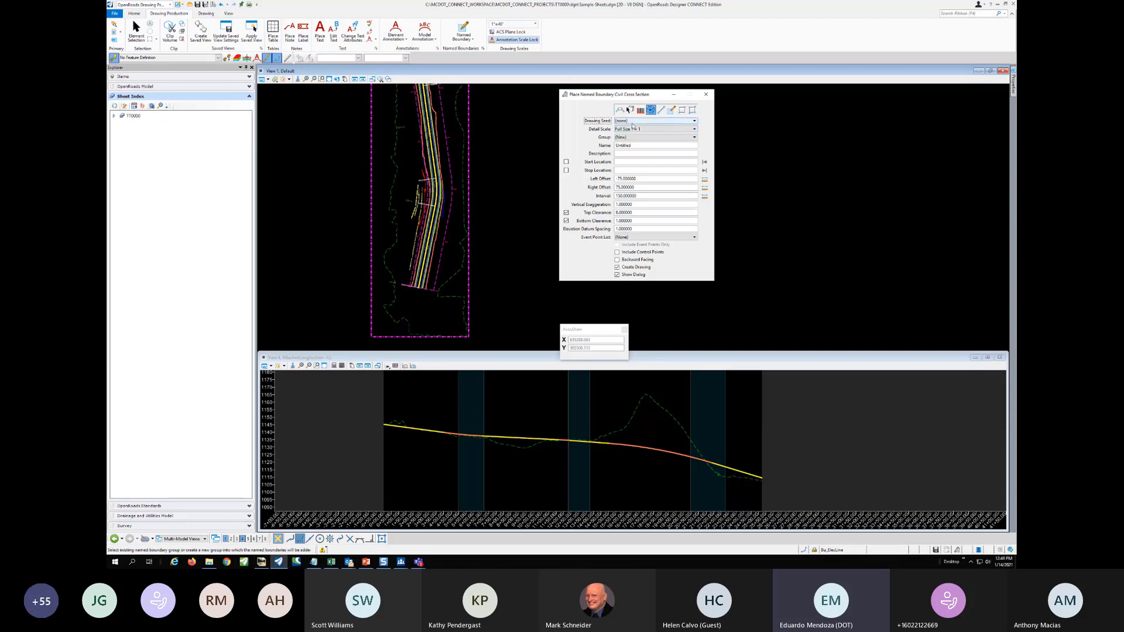
pyautogui.click(666, 122)
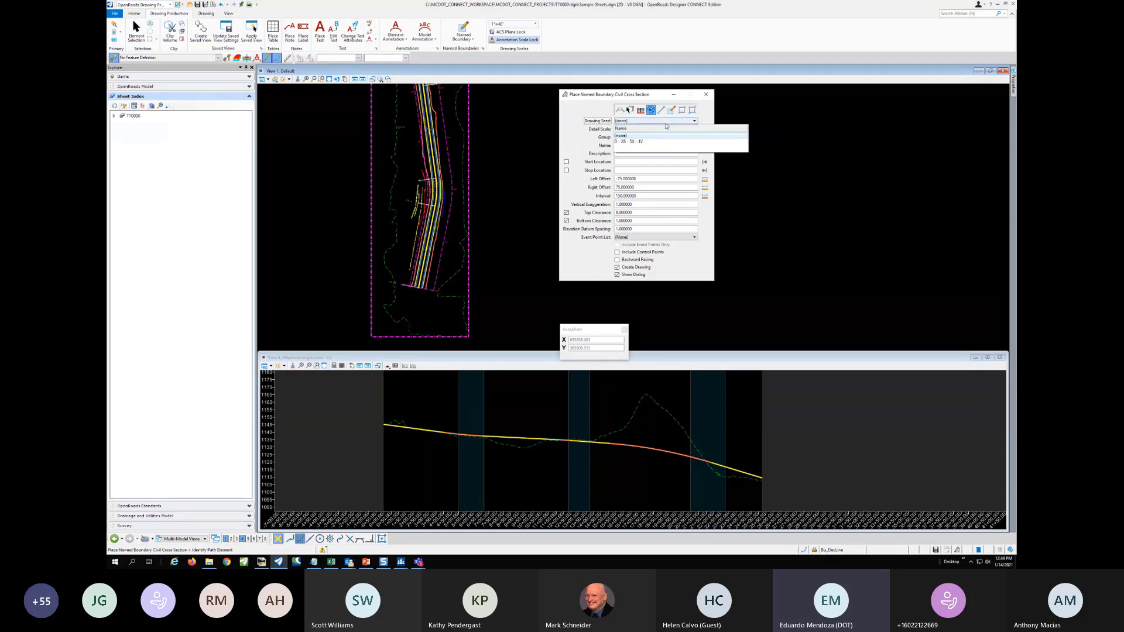
pyautogui.click(621, 111)
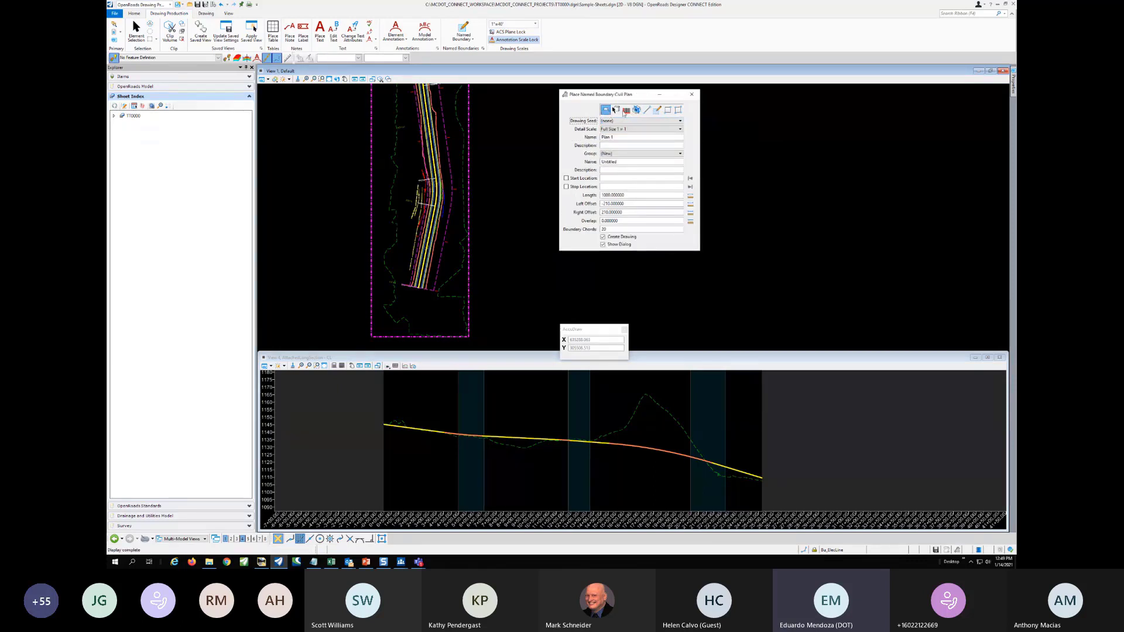
pyautogui.click(653, 122)
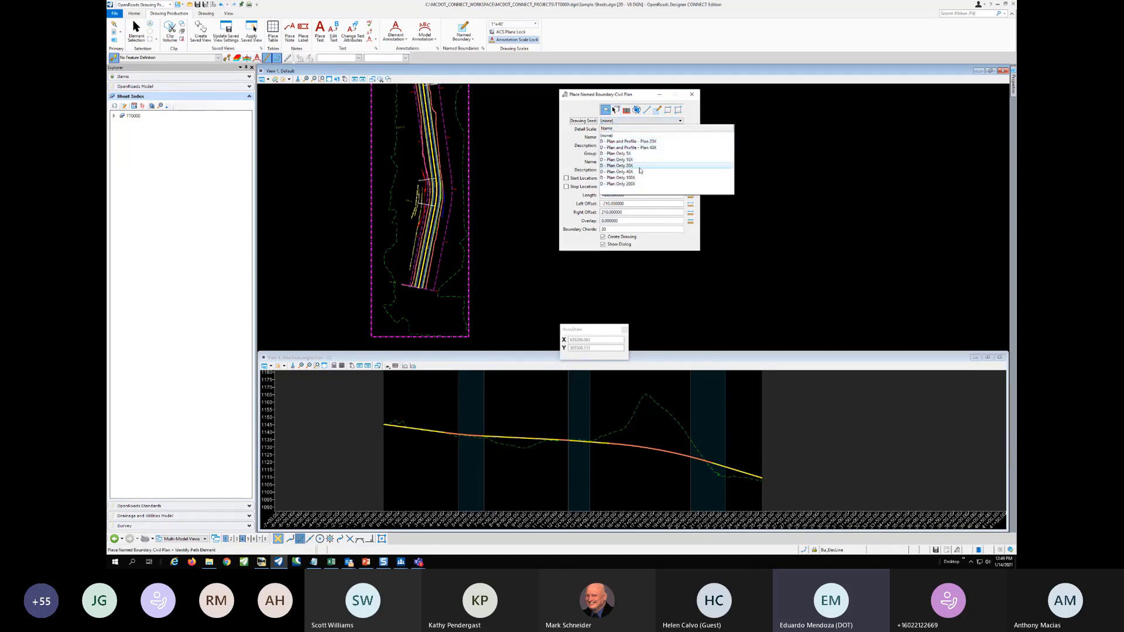
pyautogui.click(638, 147)
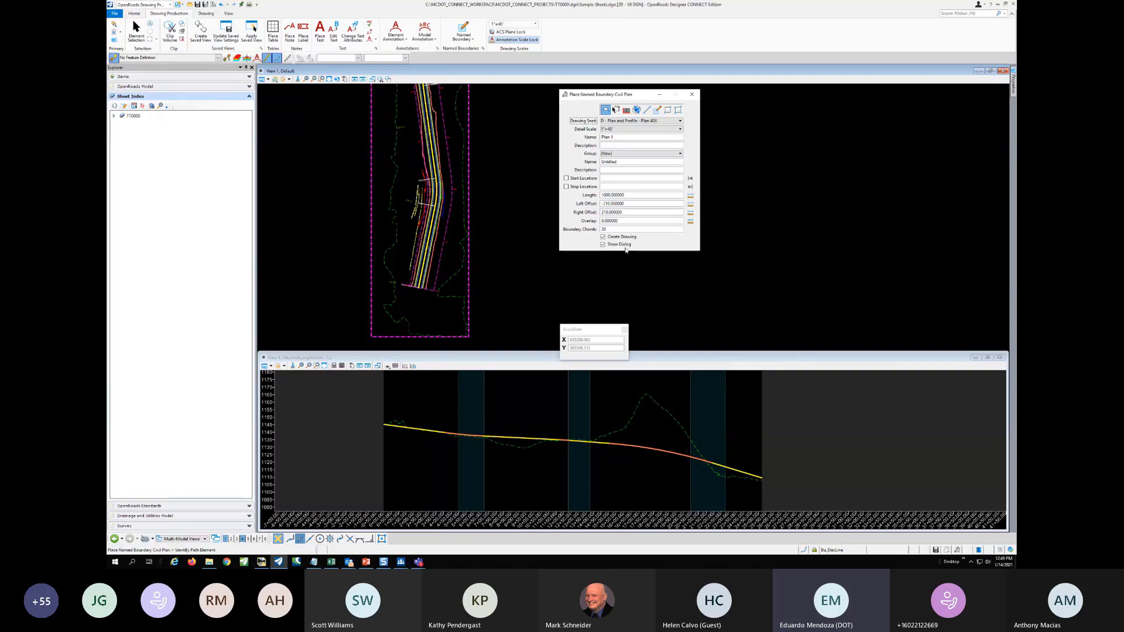
pyautogui.click(603, 237)
# Place the plan named boundaries along the construction centerline, from the POB at 0+00.00 to the far end of the corridor
pyautogui.scroll(2, 419, 282)
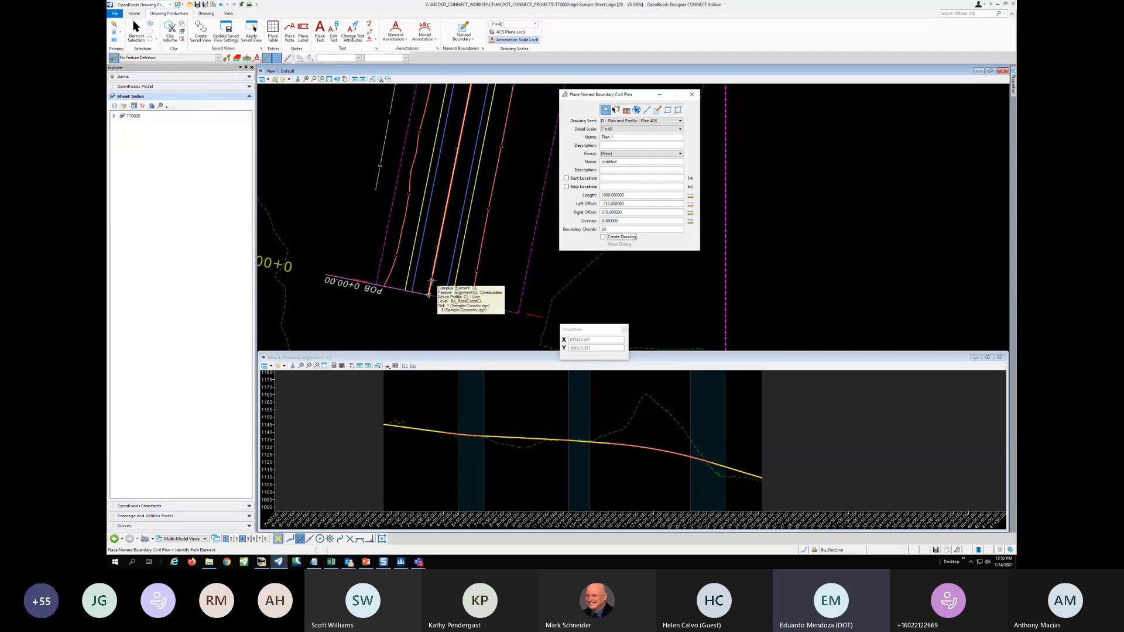
pyautogui.click(431, 281)
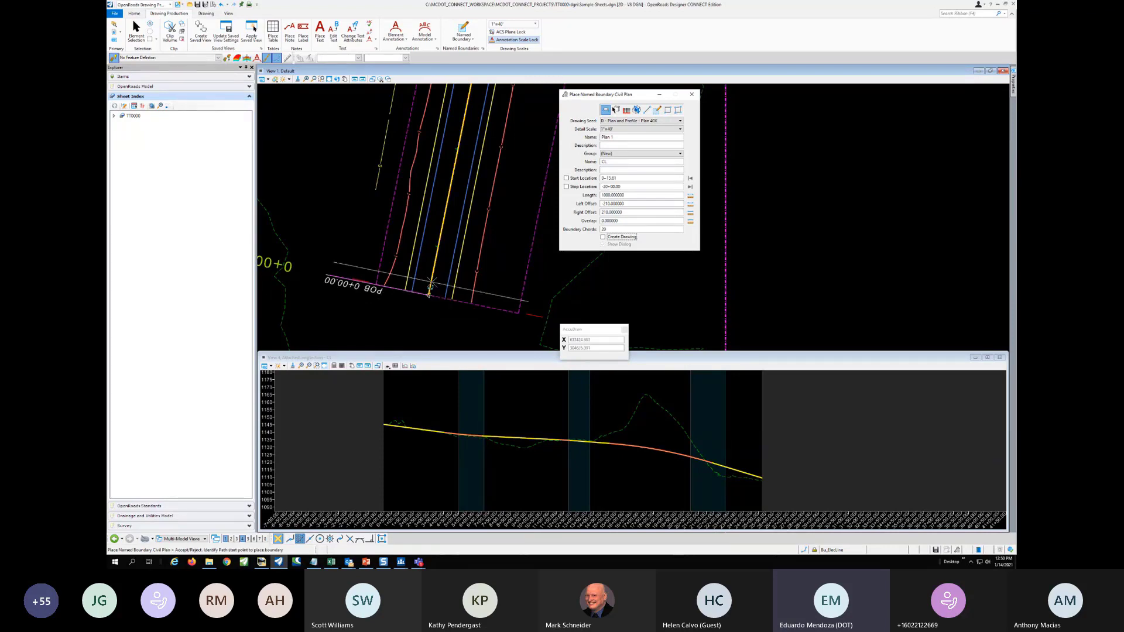
pyautogui.scroll(-6, 440, 311)
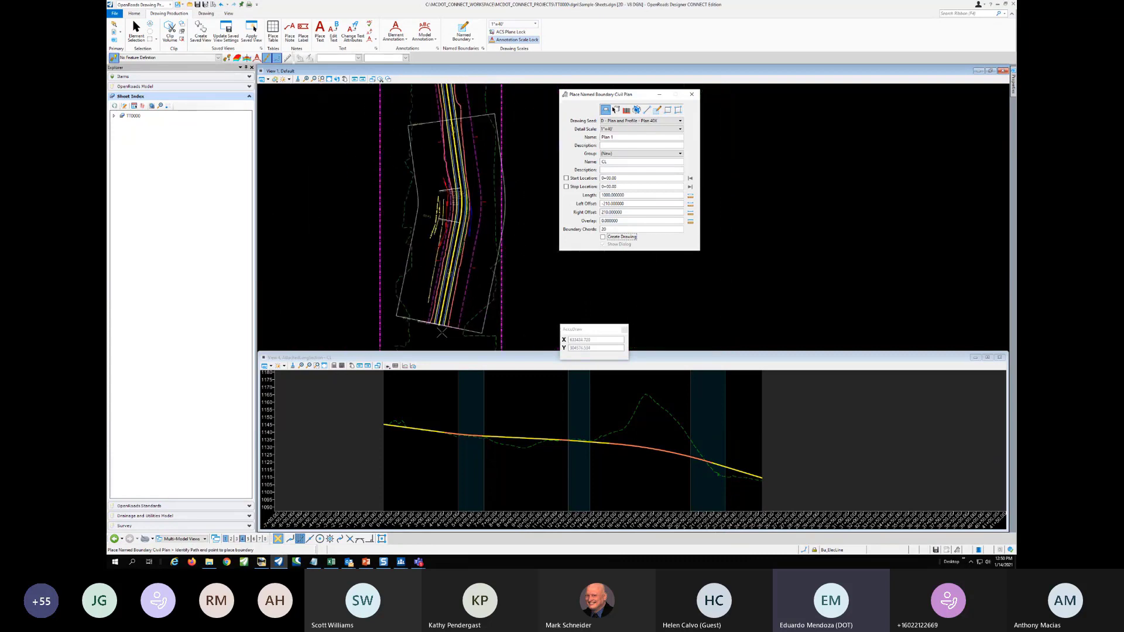
pyautogui.scroll(2, 499, 132)
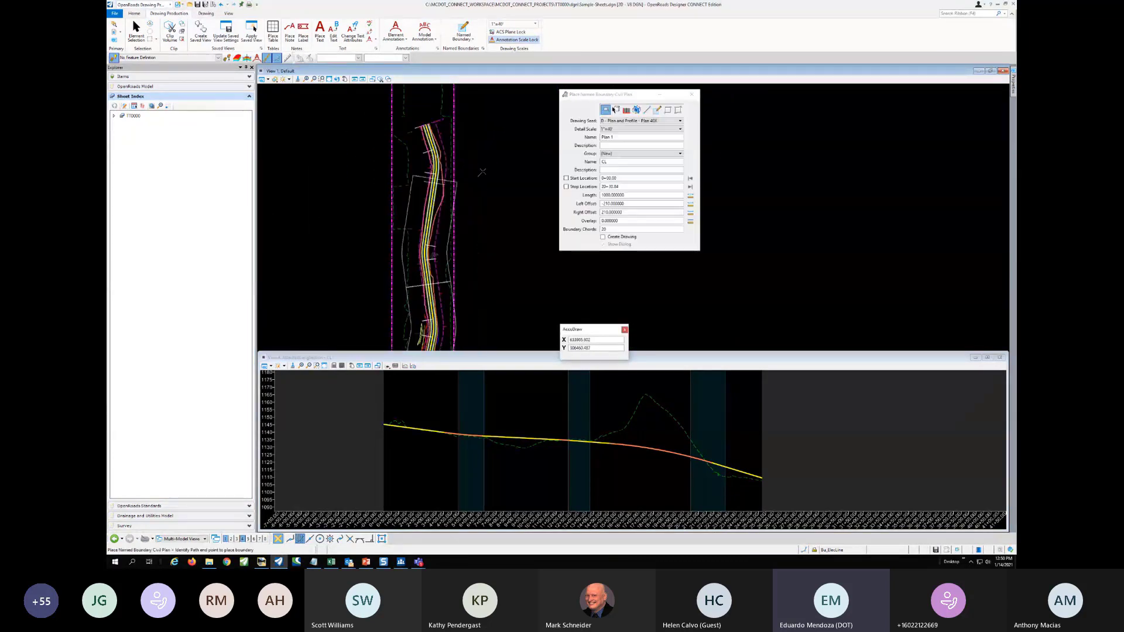
pyautogui.click(486, 138)
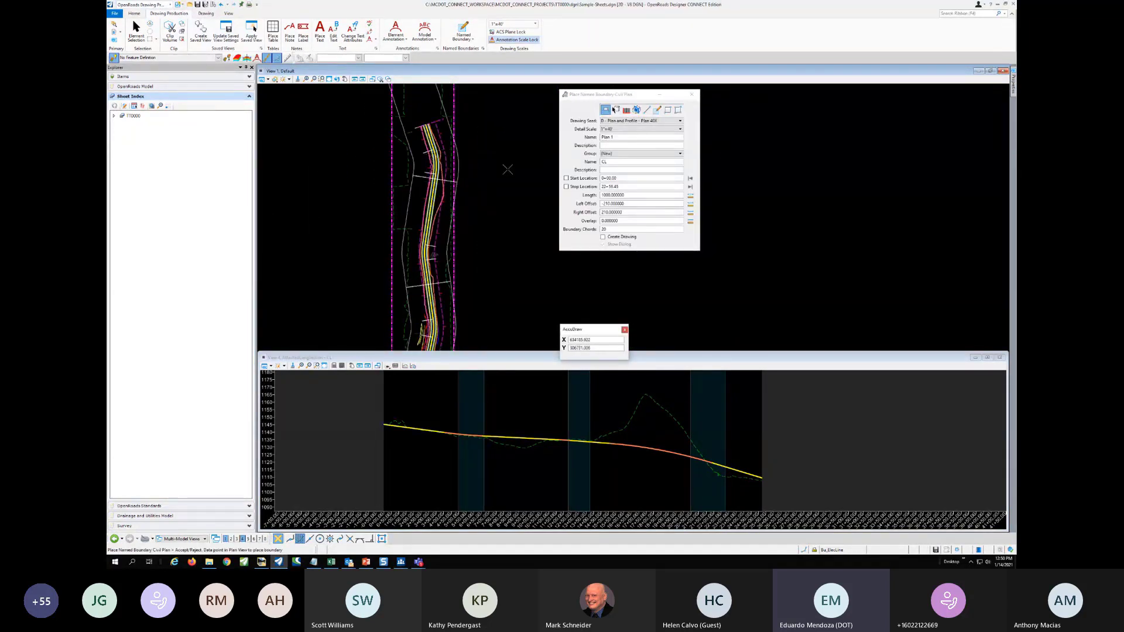
pyautogui.scroll(-2, 499, 188)
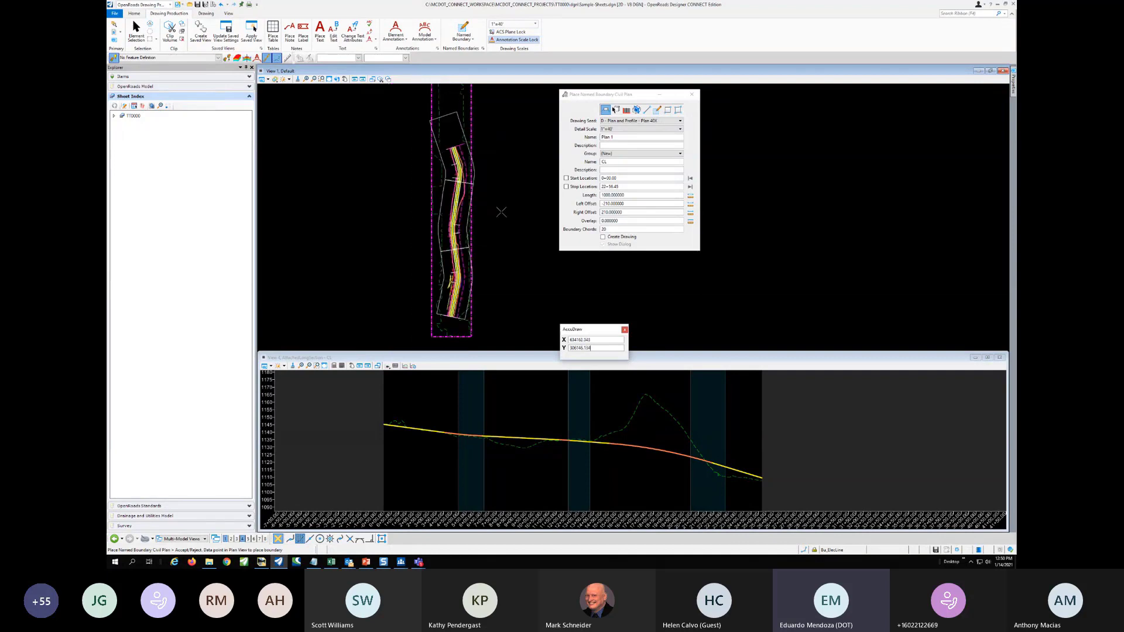
pyautogui.click(502, 211)
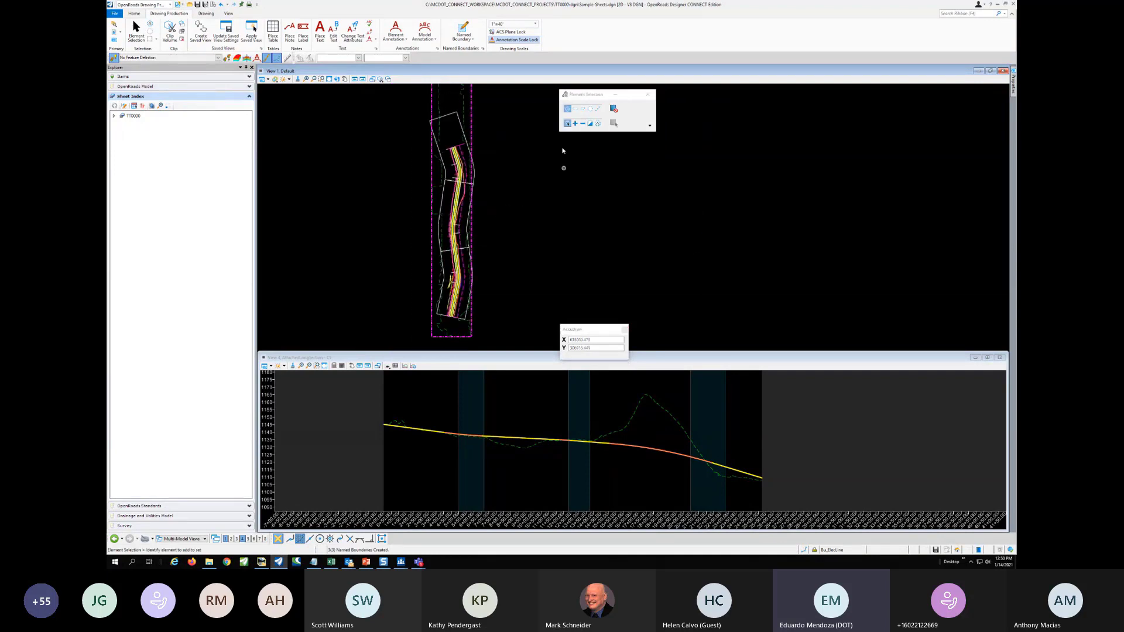
# Place civil profile named boundaries in the centerline's profile view from plan group CL, using the D - Plan and Profile - Profile 40X seed
pyautogui.click(463, 28)
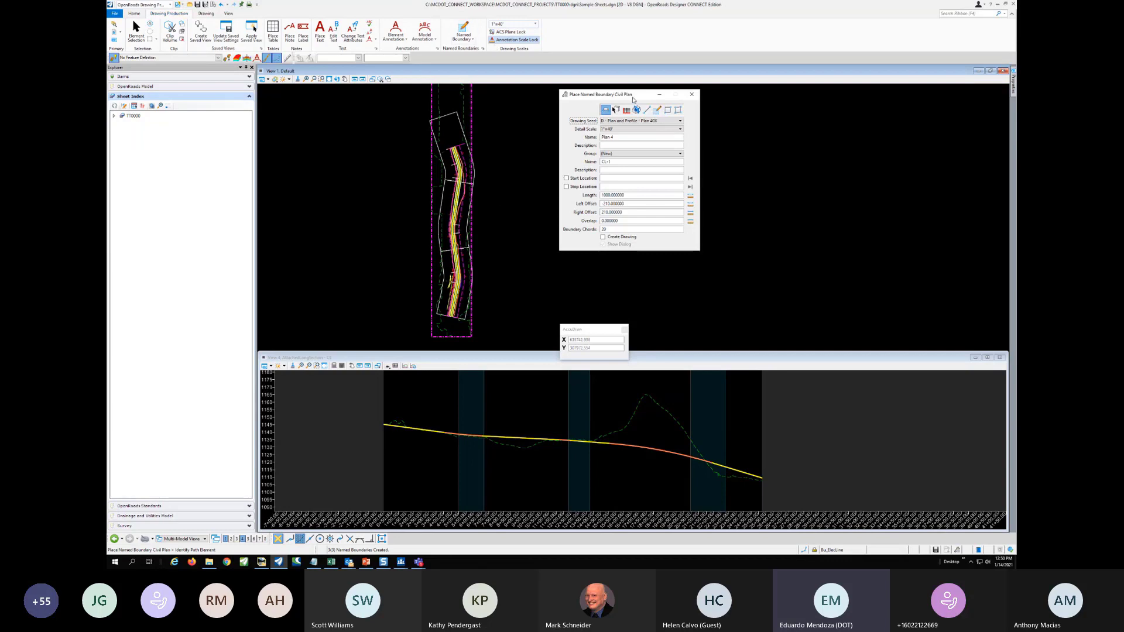
pyautogui.click(626, 110)
pyautogui.click(639, 121)
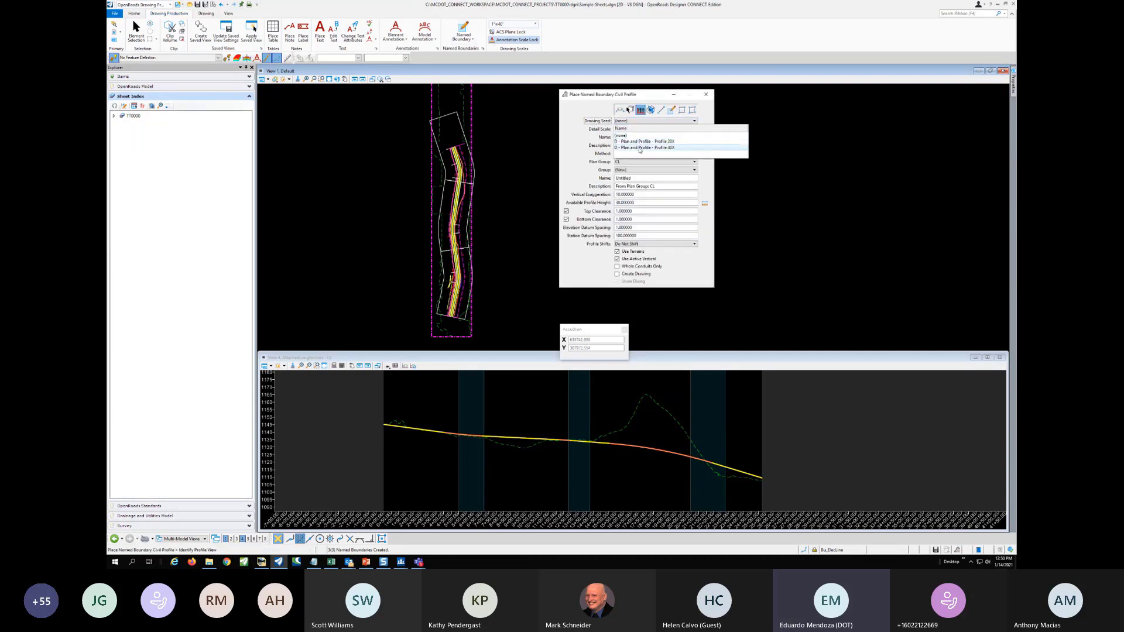
pyautogui.click(640, 148)
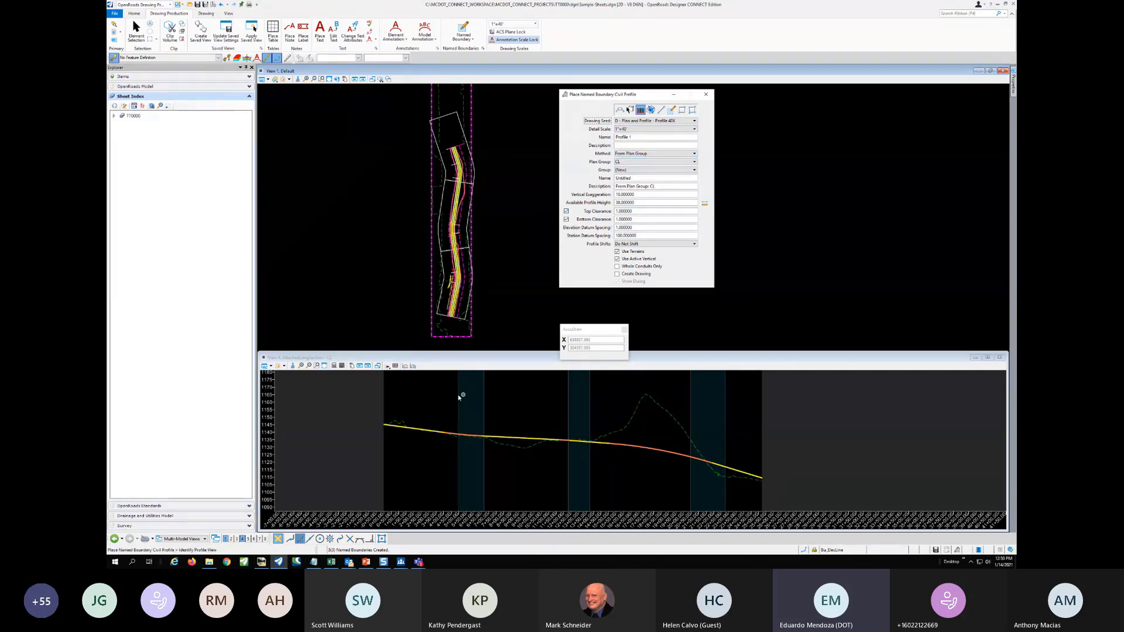
pyautogui.click(420, 407)
pyautogui.click(499, 435)
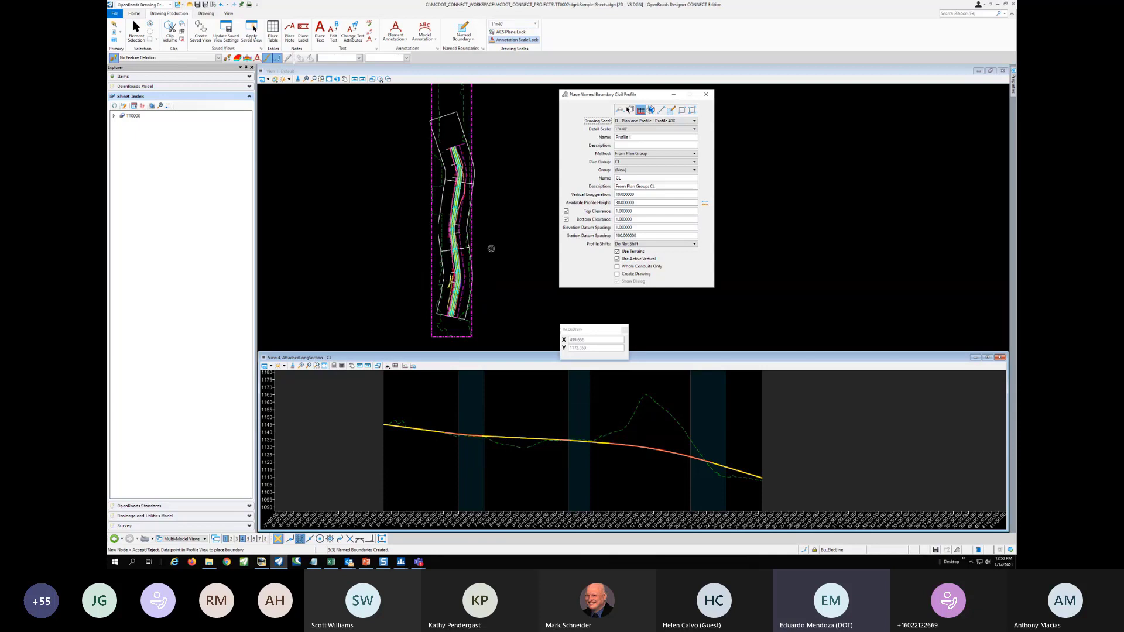
pyautogui.click(530, 391)
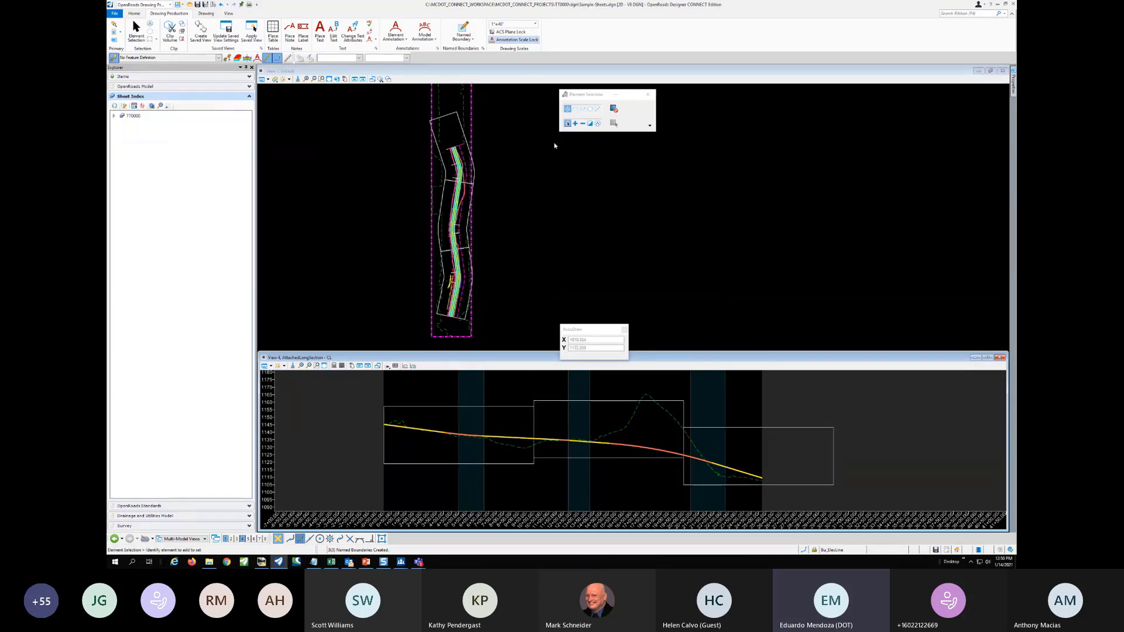
# Start a plan/profile drawing from the CL plan group in the named boundaries list and name it Plan1
pyautogui.click(483, 50)
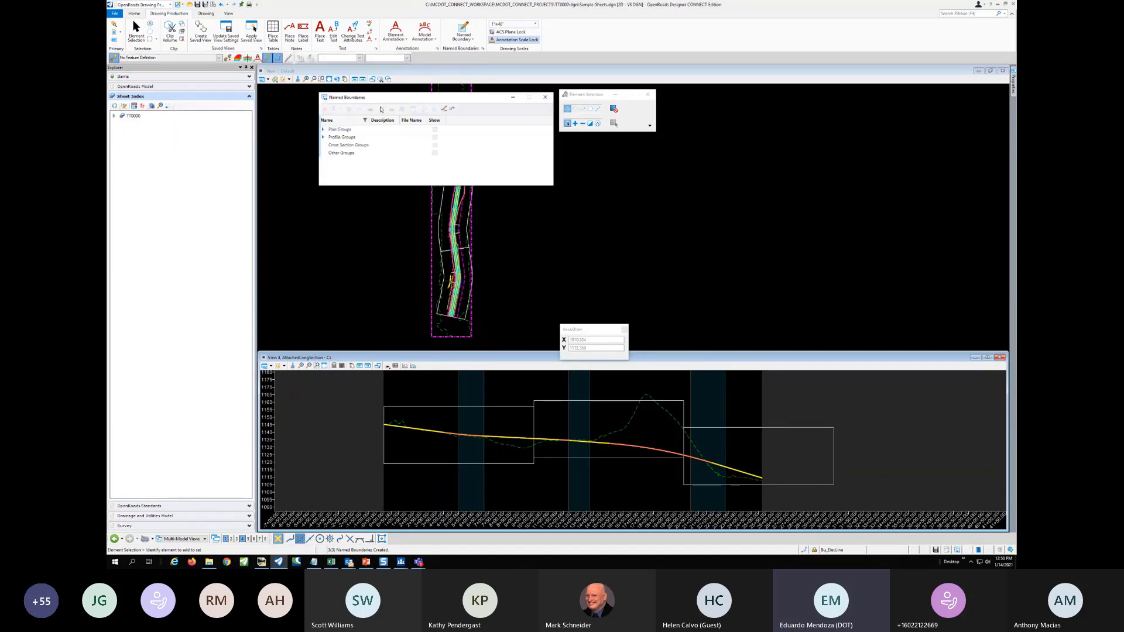
pyautogui.click(324, 129)
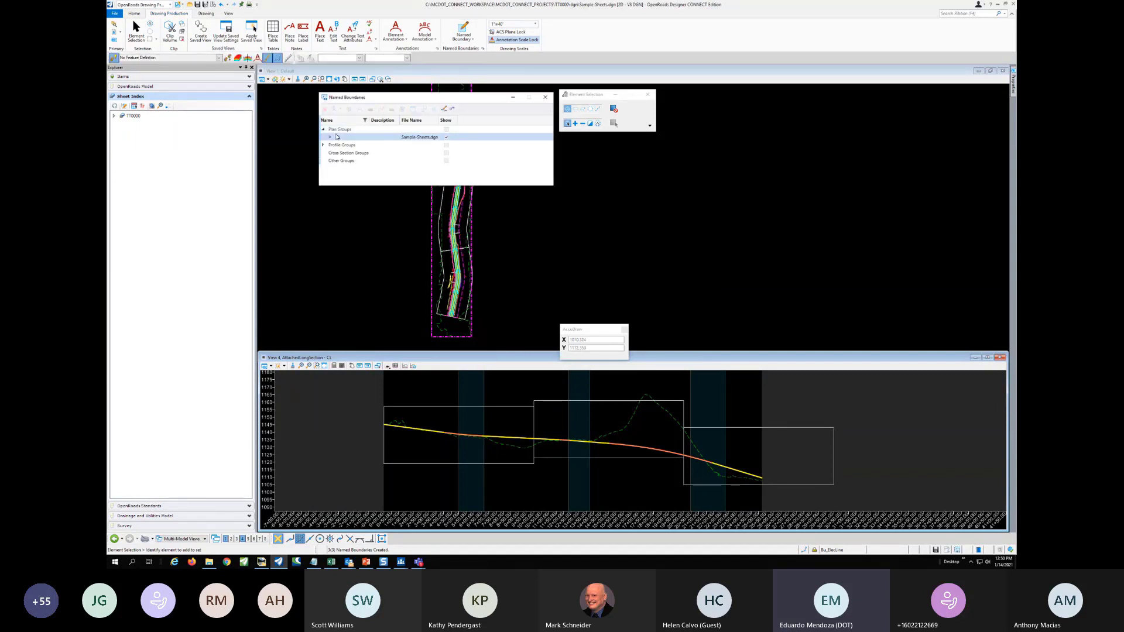
pyautogui.rightClick(342, 138)
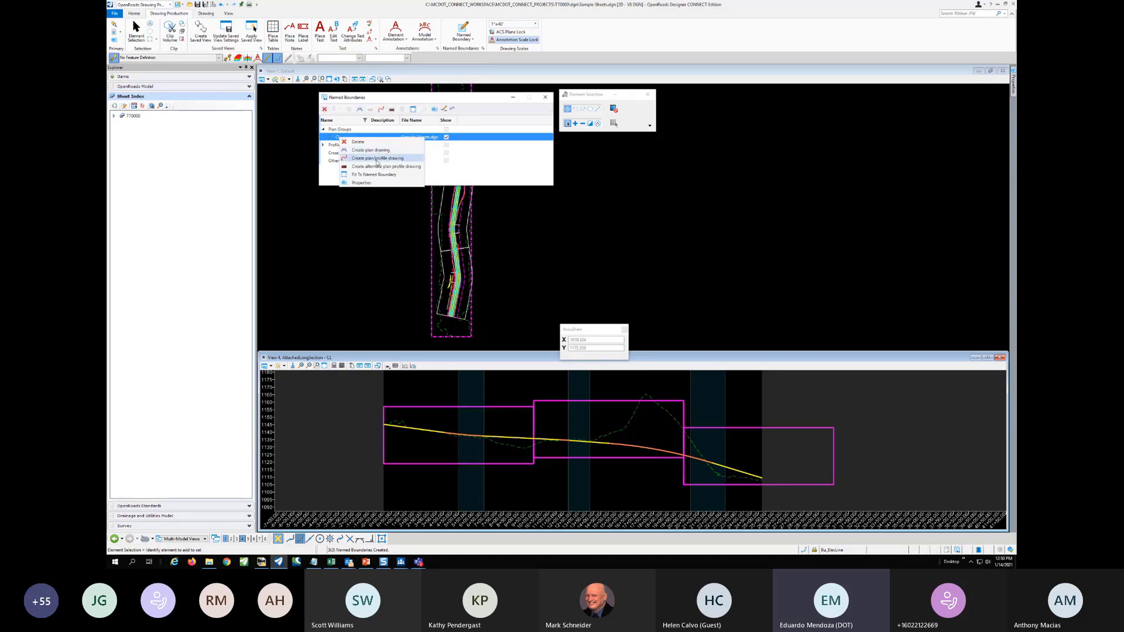
pyautogui.click(413, 102)
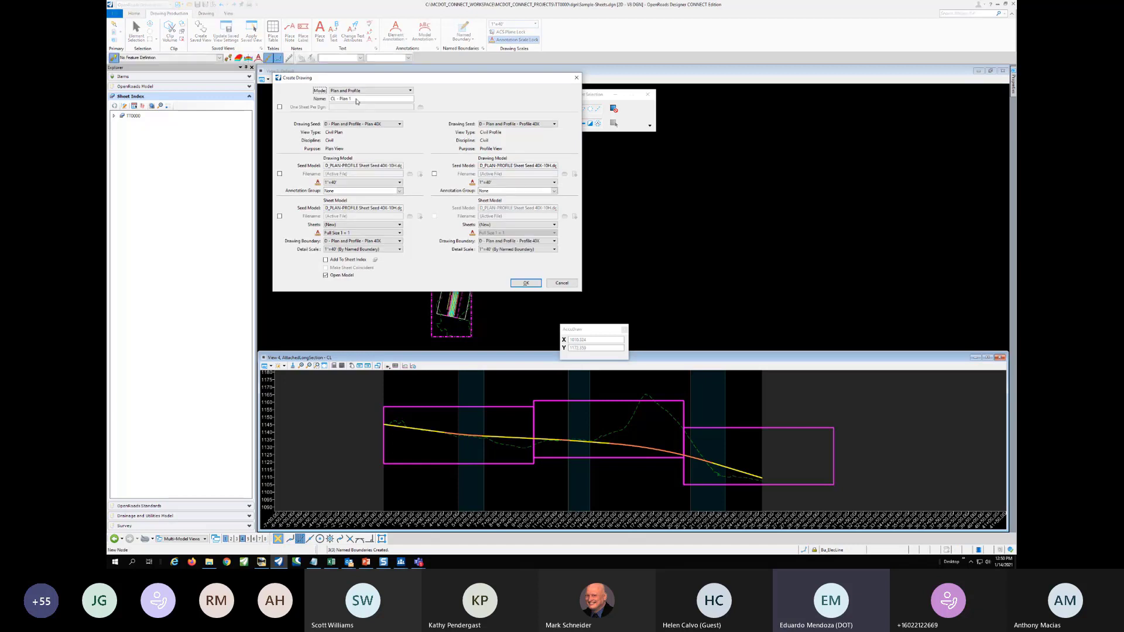
pyautogui.moveTo(354, 103); pyautogui.dragTo(337, 103)
pyautogui.write('Plan1')
# Set the drawing models' annotation groups to Plan Annotation for the plan and Profile Grid 40X for the profile
pyautogui.click(400, 192)
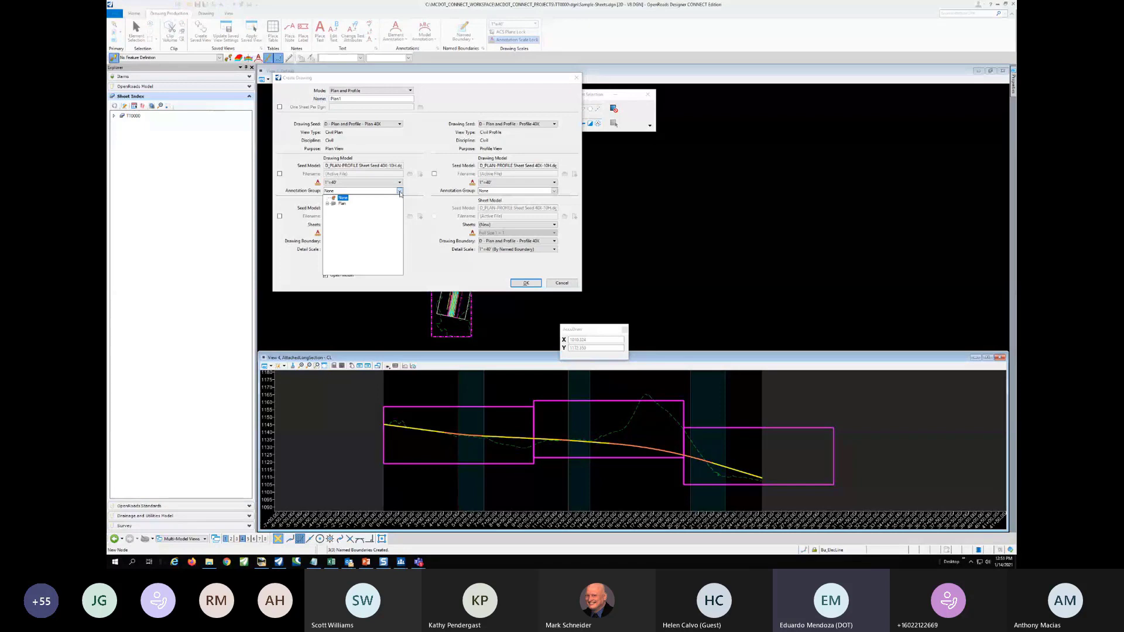
pyautogui.click(327, 203)
pyautogui.click(334, 209)
pyautogui.click(340, 215)
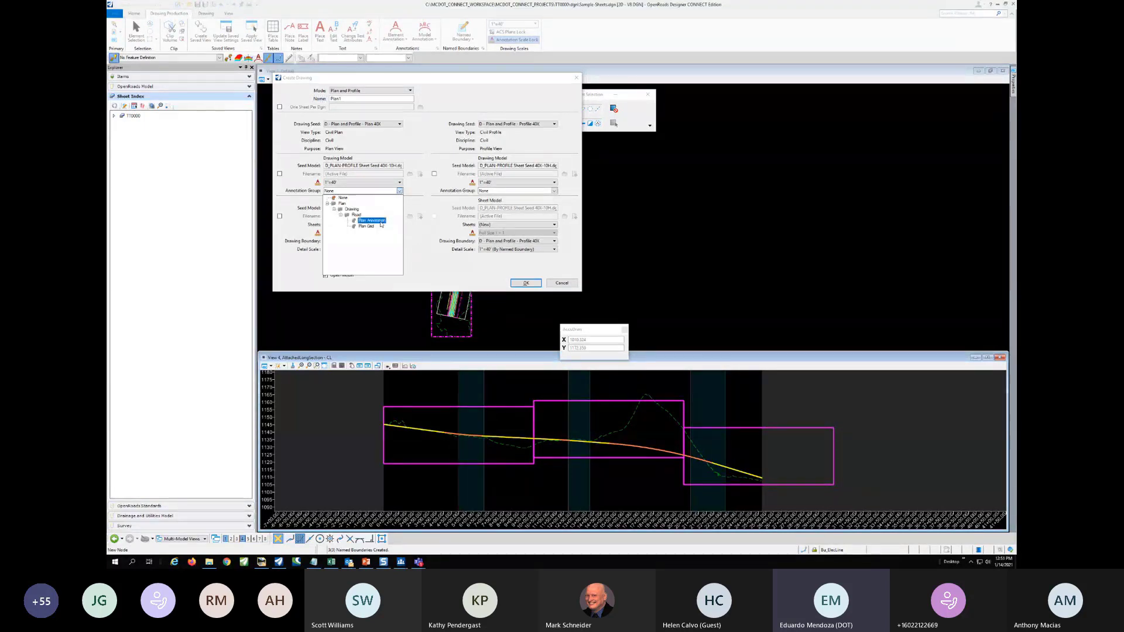
pyautogui.click(379, 221)
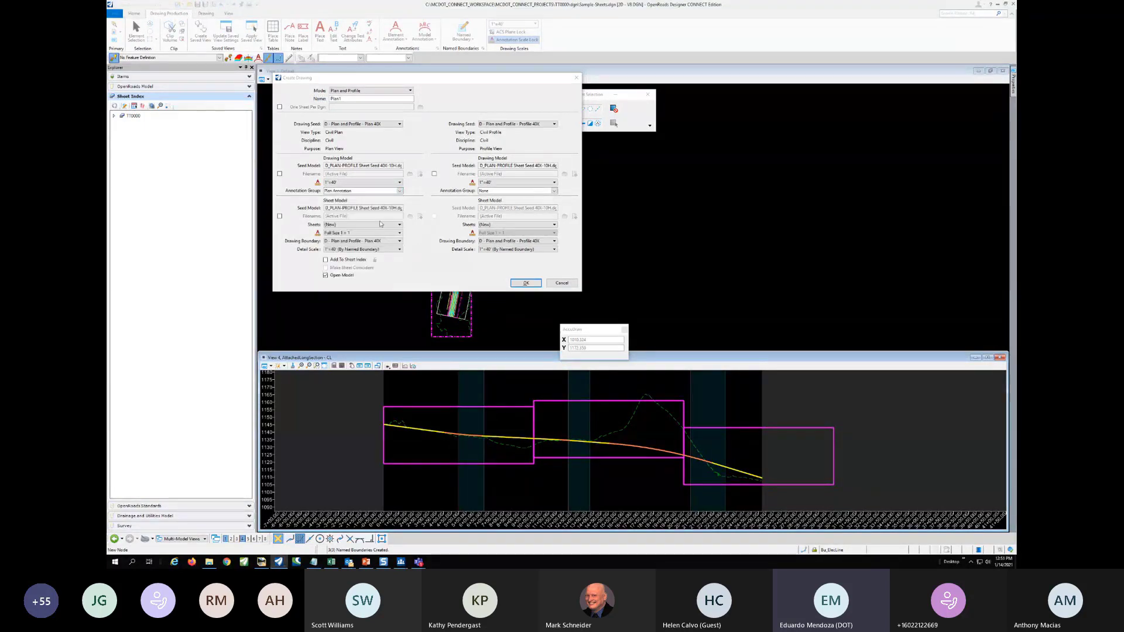
pyautogui.click(554, 192)
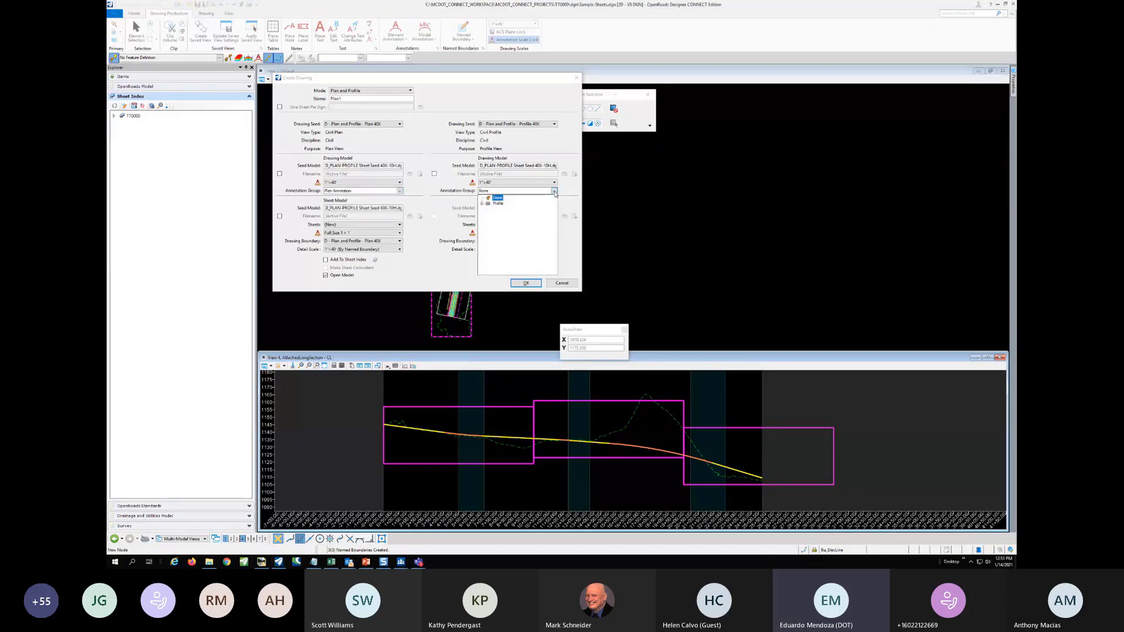
pyautogui.click(482, 204)
pyautogui.click(488, 211)
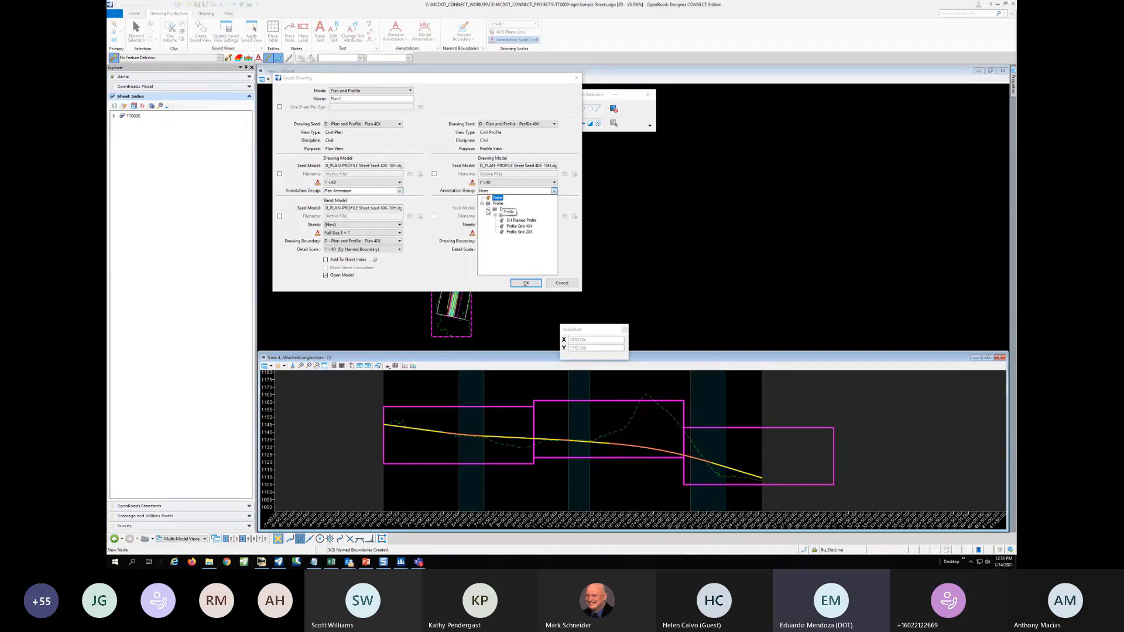
pyautogui.click(519, 226)
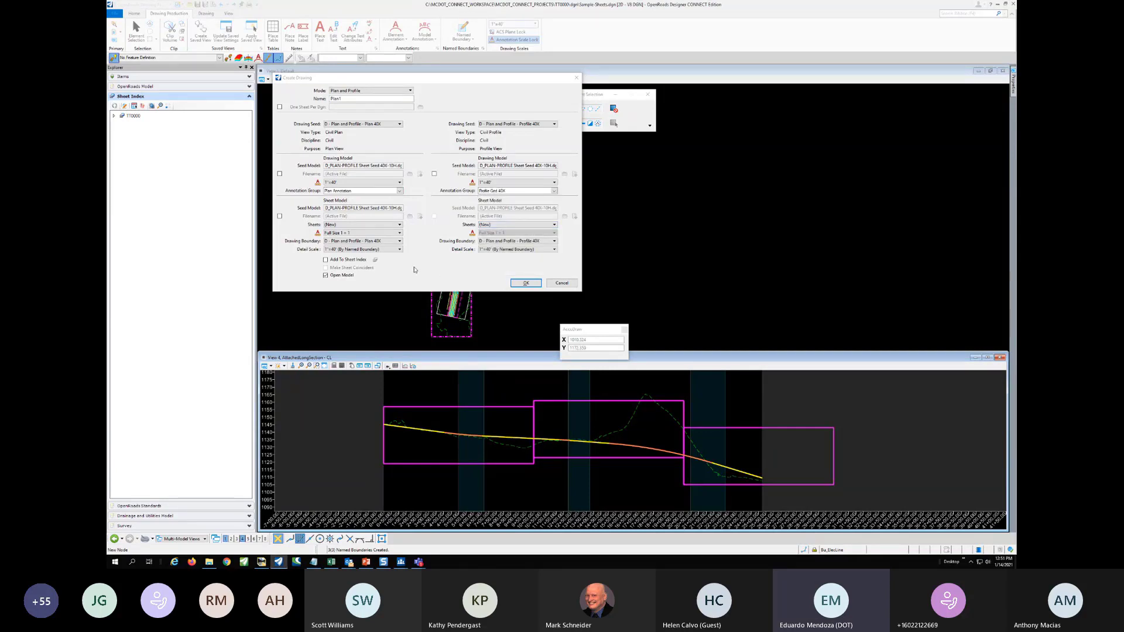
# Create the plan and profile sheets with Add To Sheet Index enabled, and open the A001 Plan1 sheet from the sheet index
pyautogui.click(327, 260)
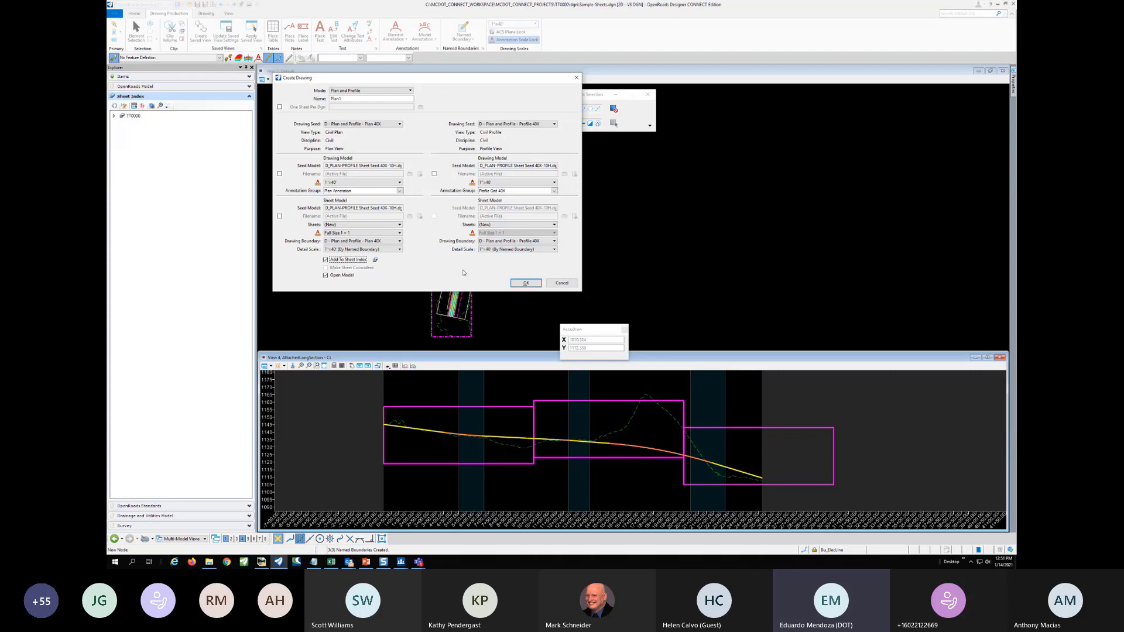
pyautogui.click(526, 284)
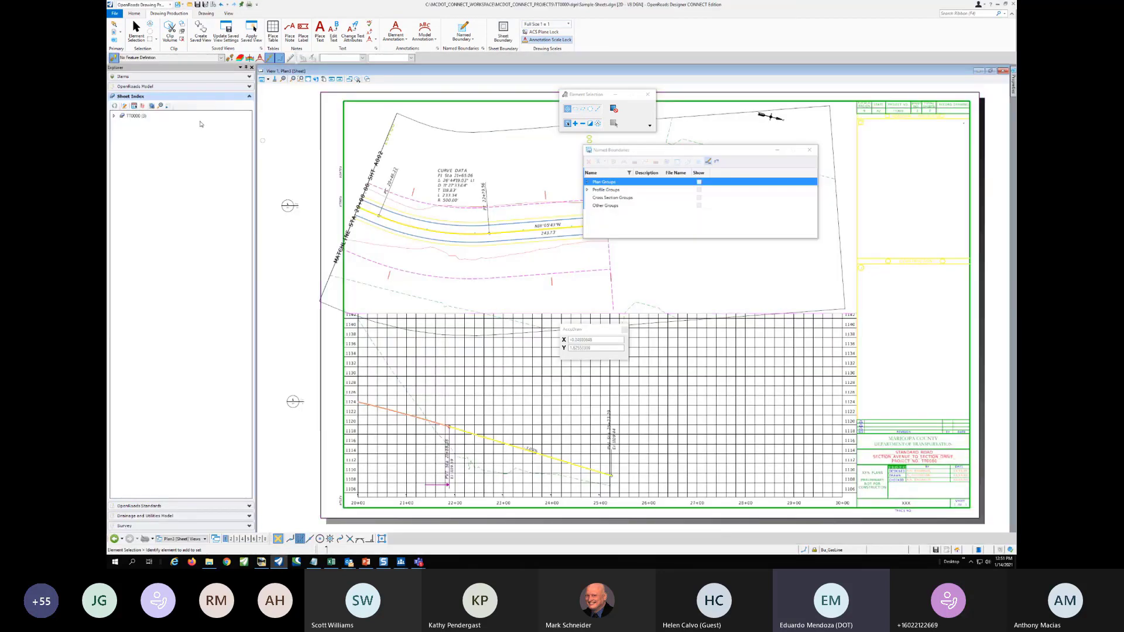
pyautogui.click(114, 116)
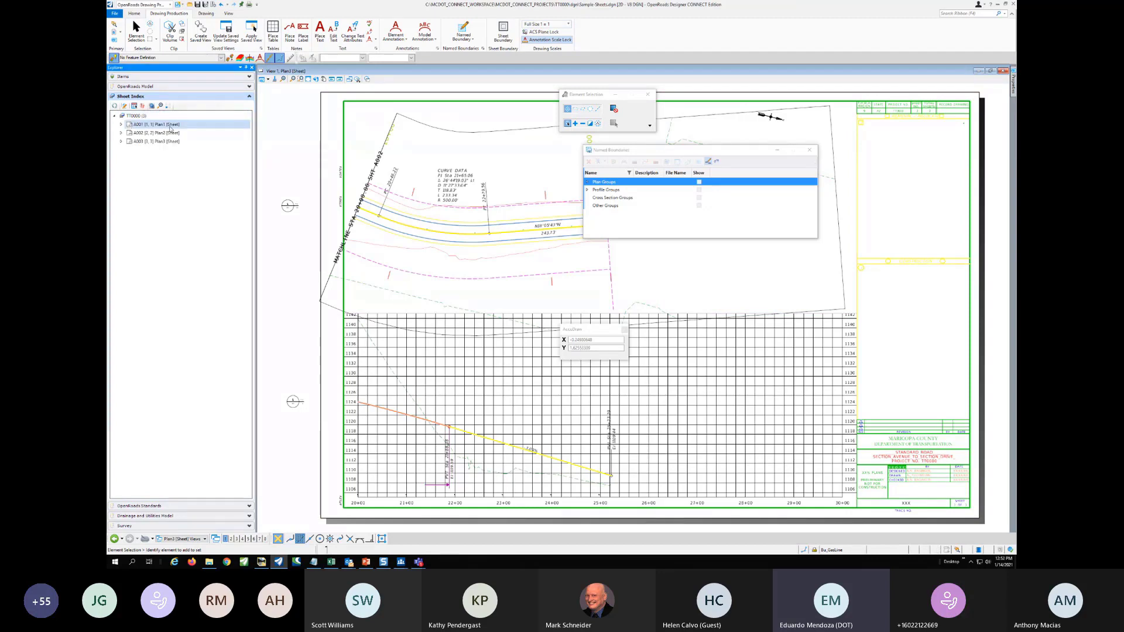
pyautogui.doubleClick(170, 125)
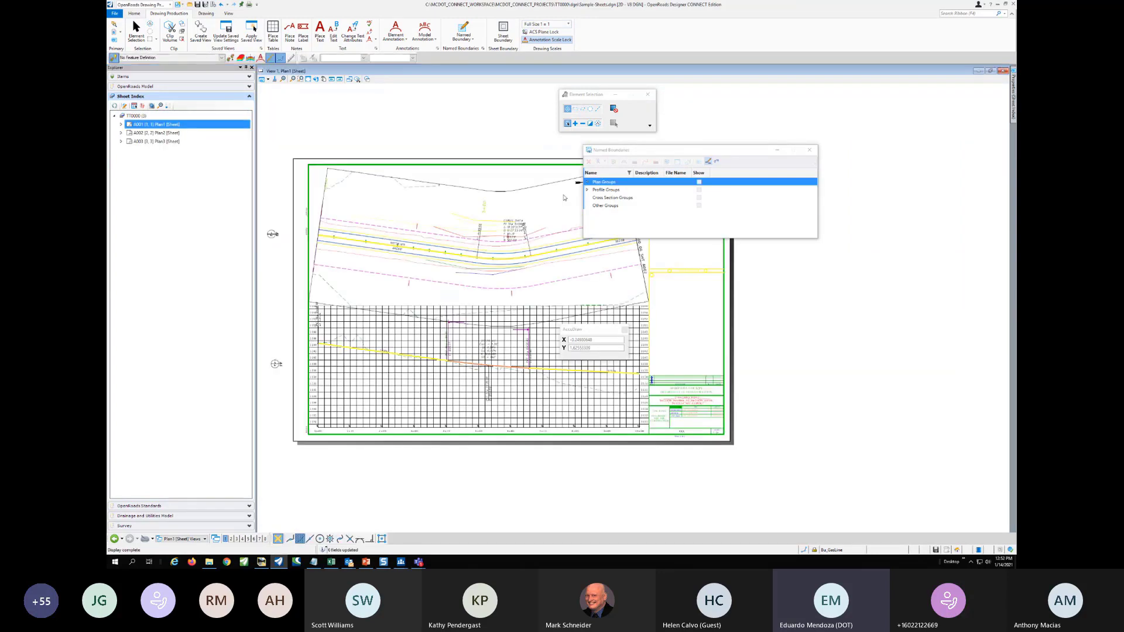
# Examine the alignment annotation, curve data and line styles in the plan portion of the A001 Plan1 sheet
pyautogui.moveTo(646, 154); pyautogui.dragTo(779, 92)
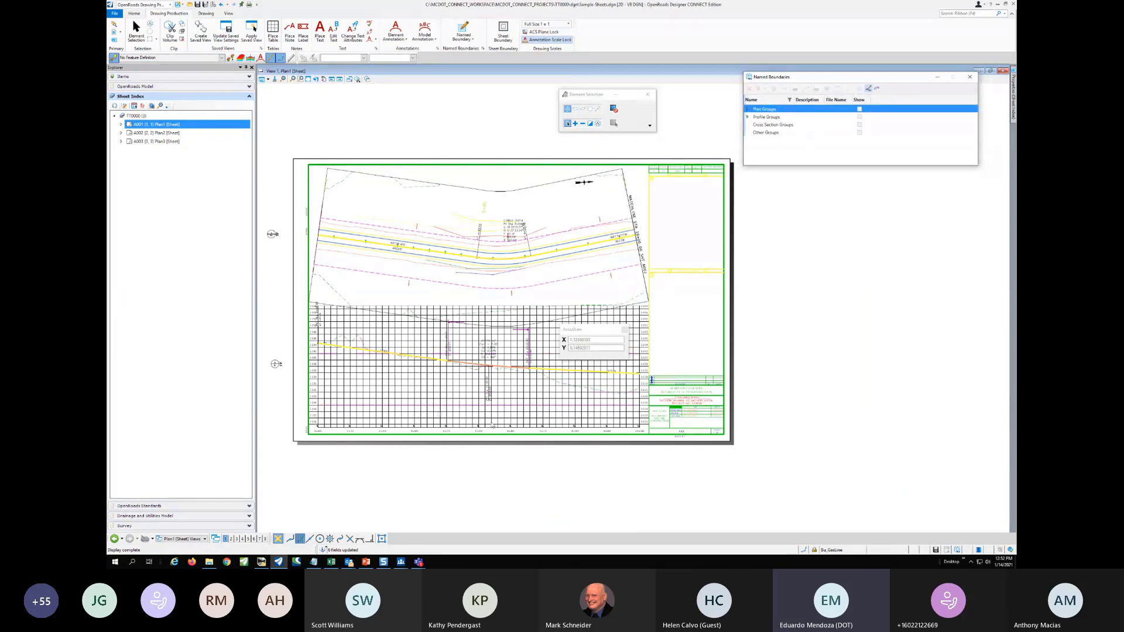
pyautogui.click(465, 133)
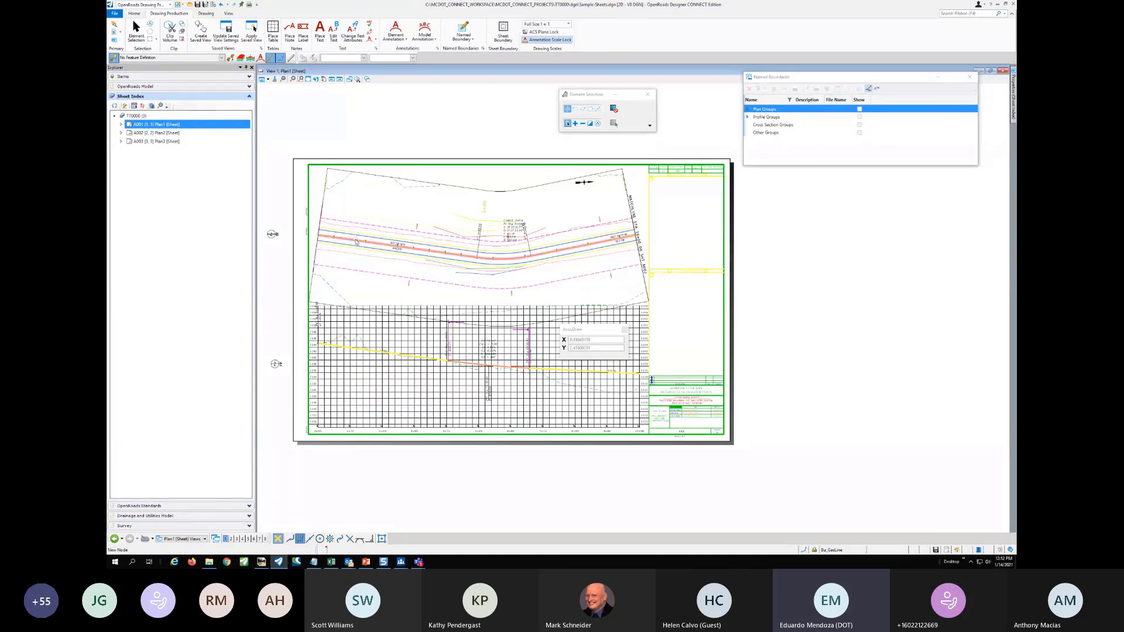
pyautogui.scroll(6, 383, 240)
pyautogui.scroll(5, 536, 237)
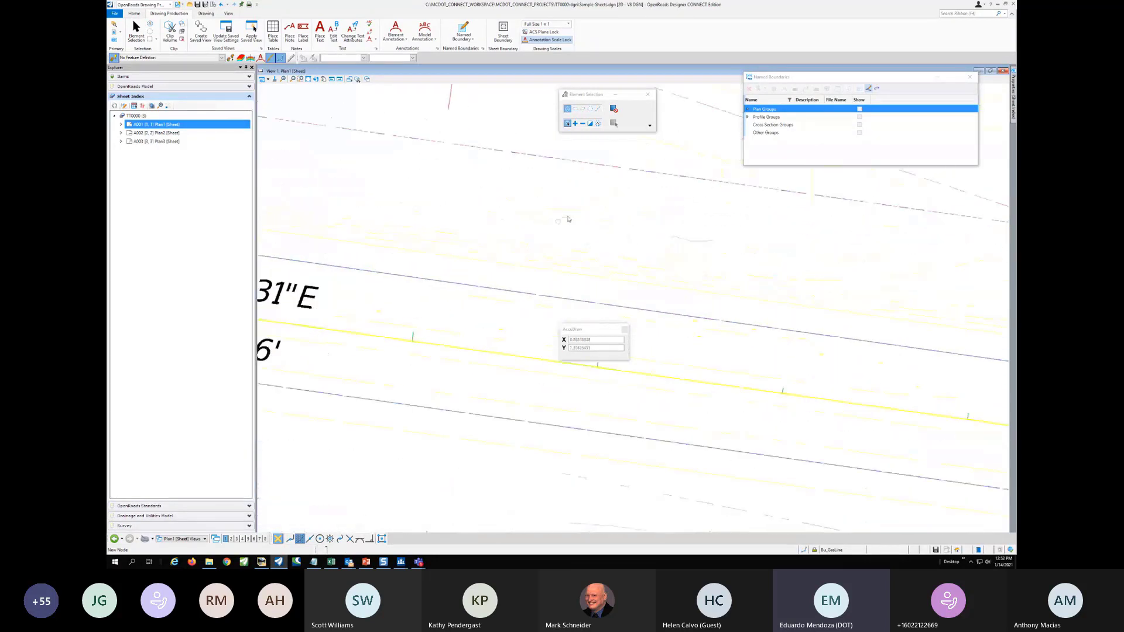
pyautogui.scroll(-3, 571, 223)
pyautogui.scroll(-5, 571, 223)
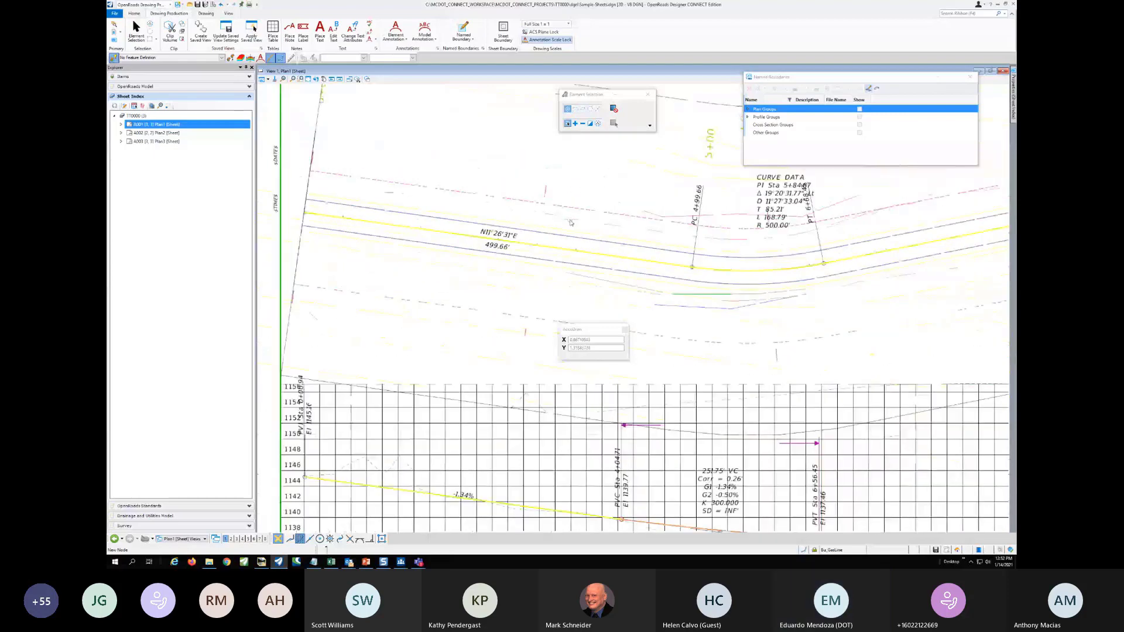
pyautogui.scroll(2, 773, 205)
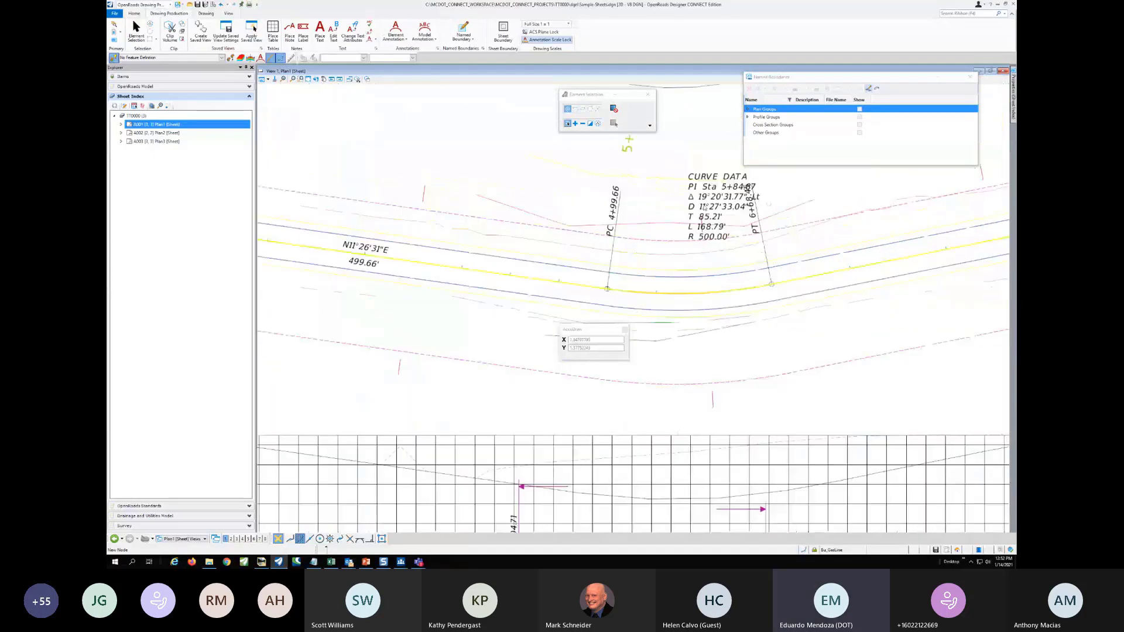
pyautogui.scroll(4, 573, 177)
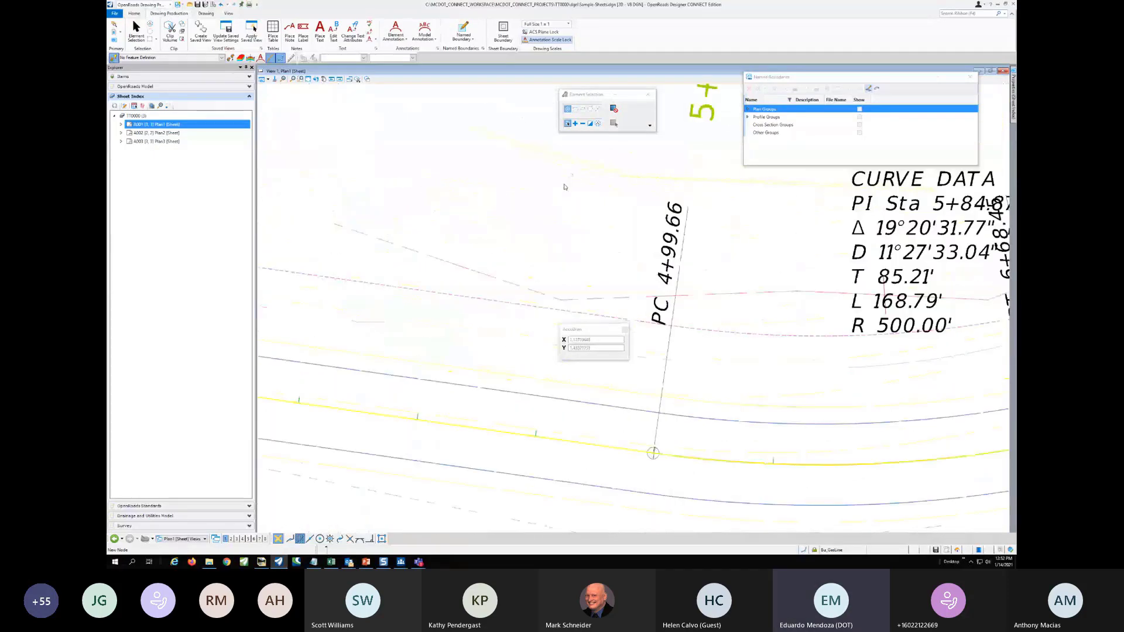
pyautogui.scroll(-4, 541, 247)
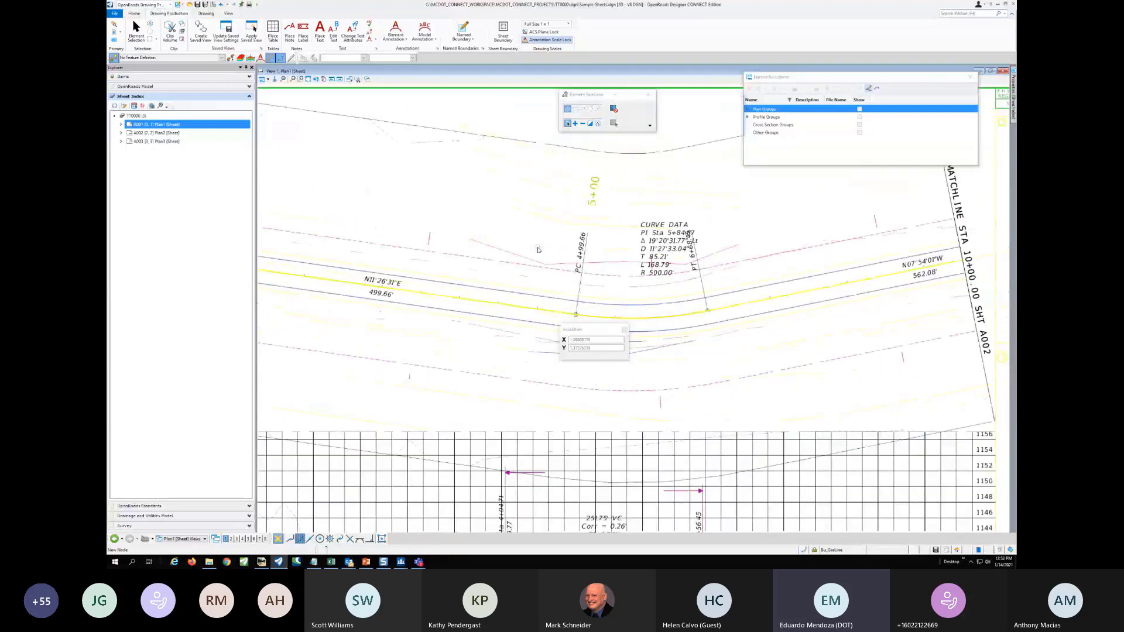
pyautogui.scroll(-2, 539, 250)
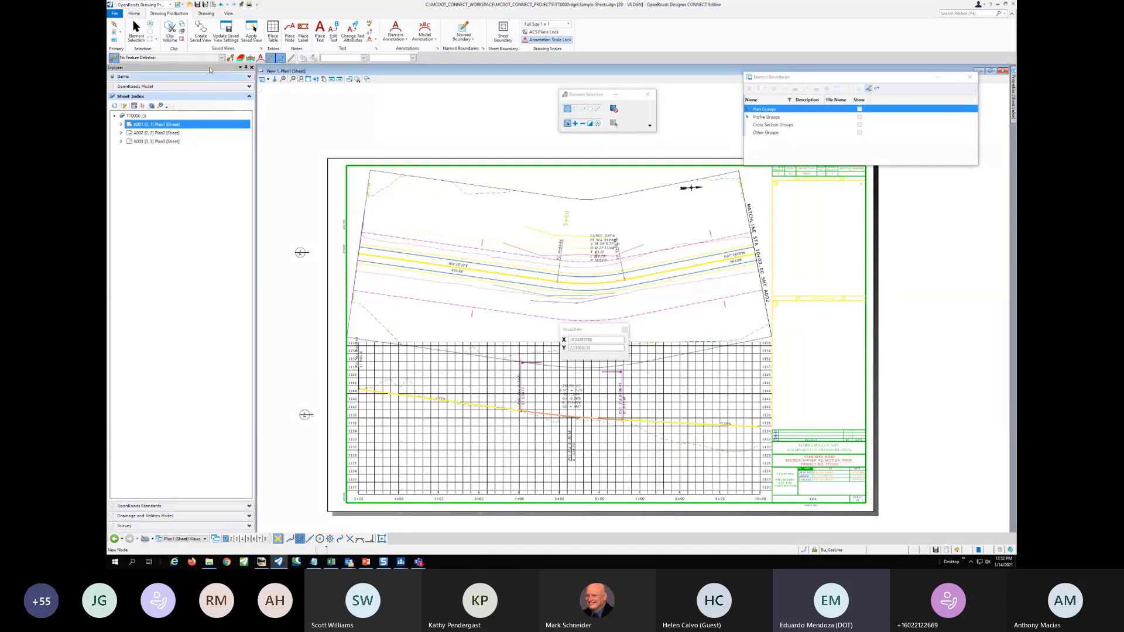
# Turn off Scale Line Styles By Reference Scale for the sheet's Plan1 and Plan4 references
pyautogui.click(114, 32)
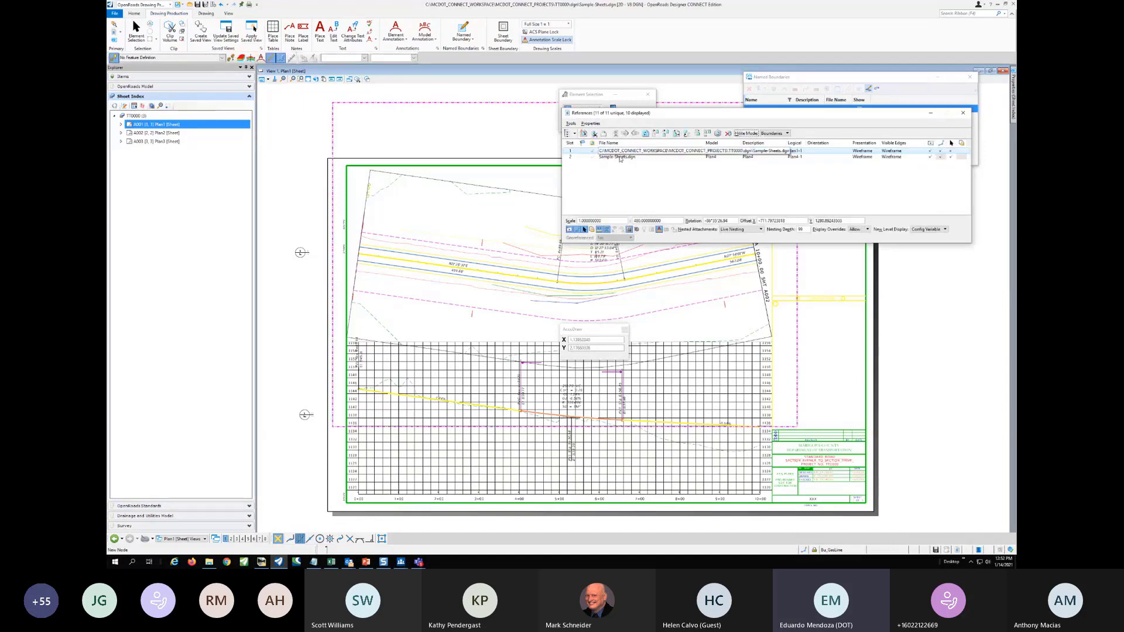
pyautogui.click(607, 230)
pyautogui.click(623, 157)
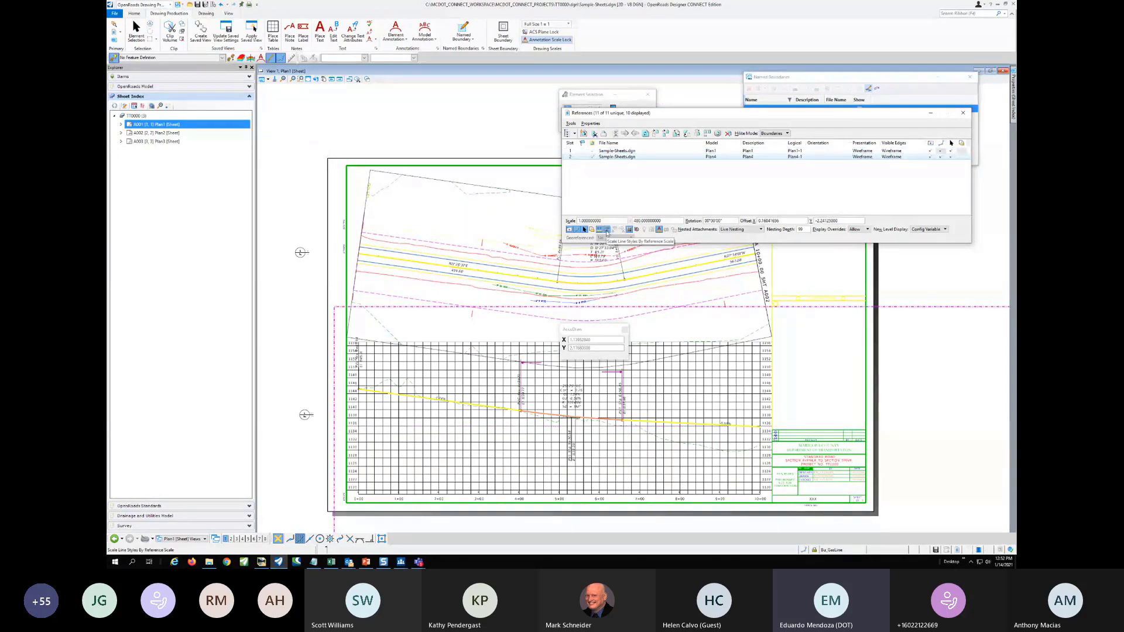
pyautogui.click(608, 231)
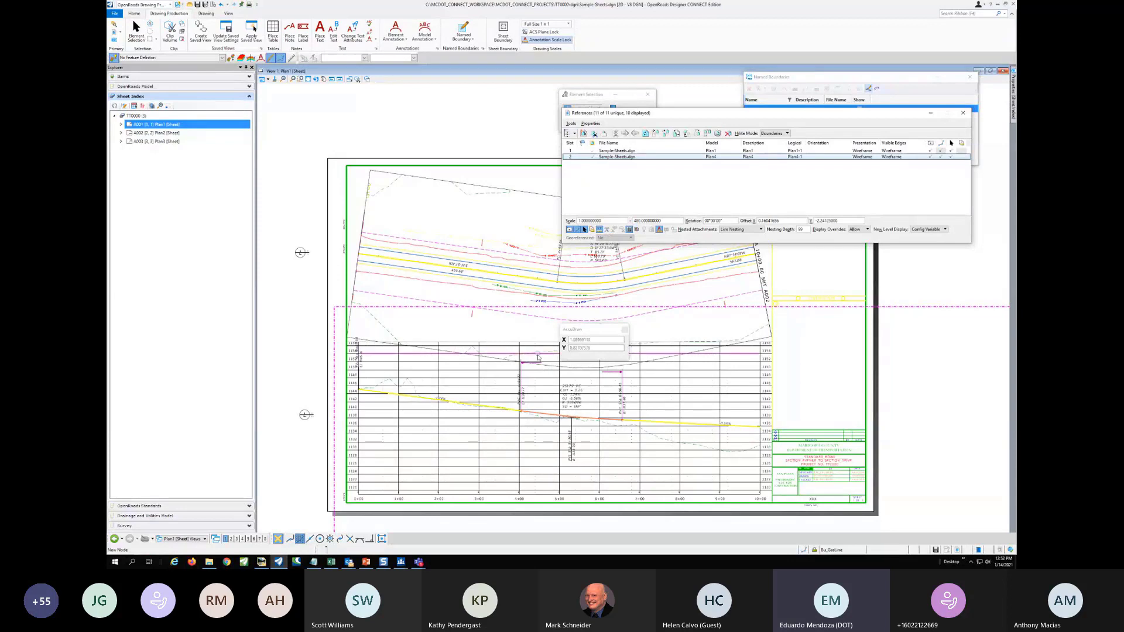
pyautogui.click(965, 112)
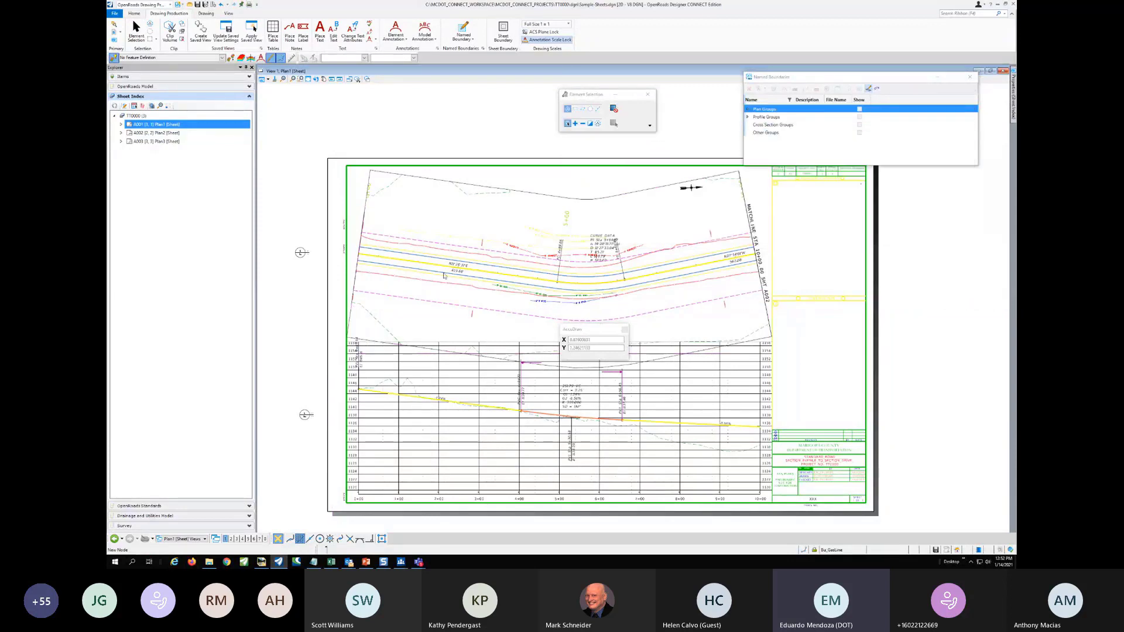
# Examine the utility and cut/fill line styles in the plan, and the grid lines and vertical curve annotation in the profile
pyautogui.scroll(3, 486, 257)
pyautogui.scroll(4, 719, 216)
pyautogui.scroll(-3, 758, 221)
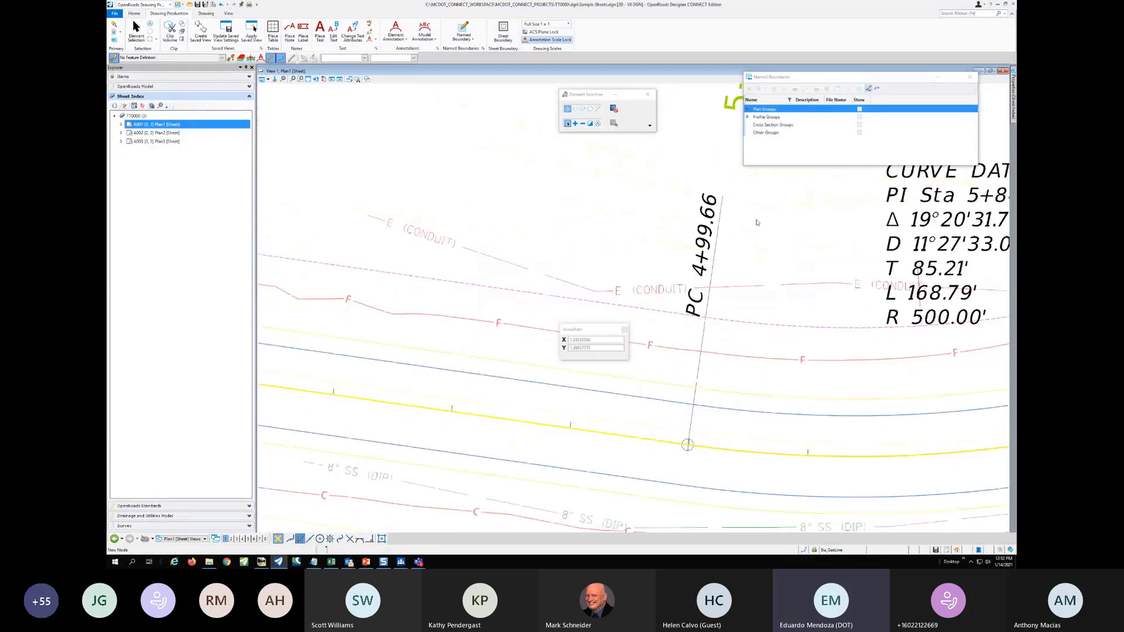
pyautogui.moveTo(763, 423); pyautogui.dragTo(764, 423, button='middle')
pyautogui.moveTo(764, 424); pyautogui.dragTo(492, 186)
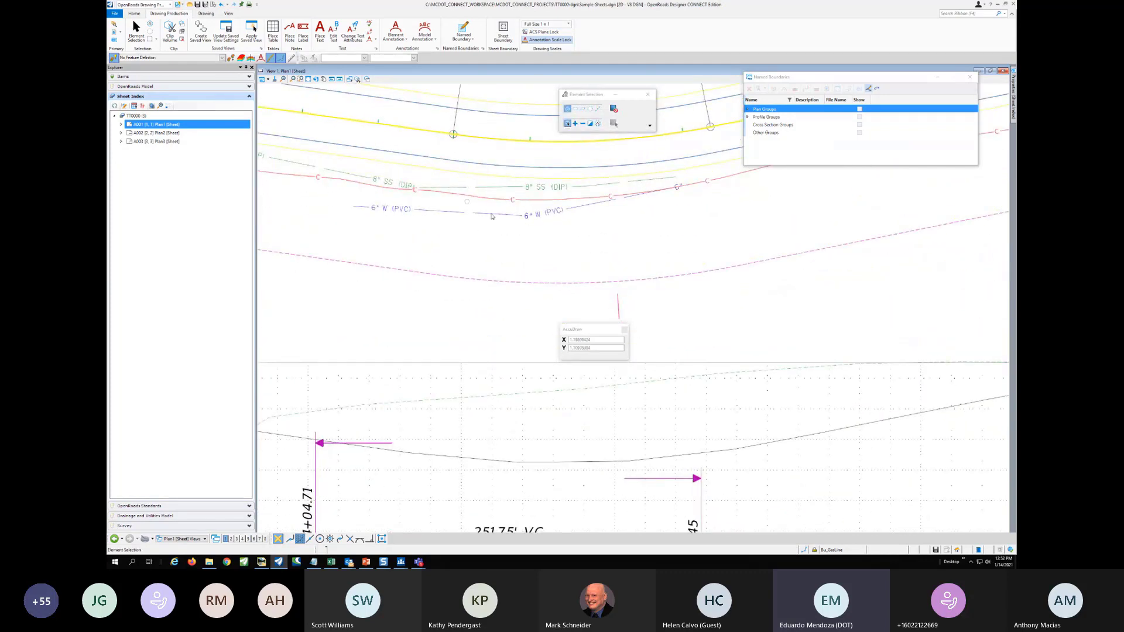
pyautogui.scroll(-5, 620, 217)
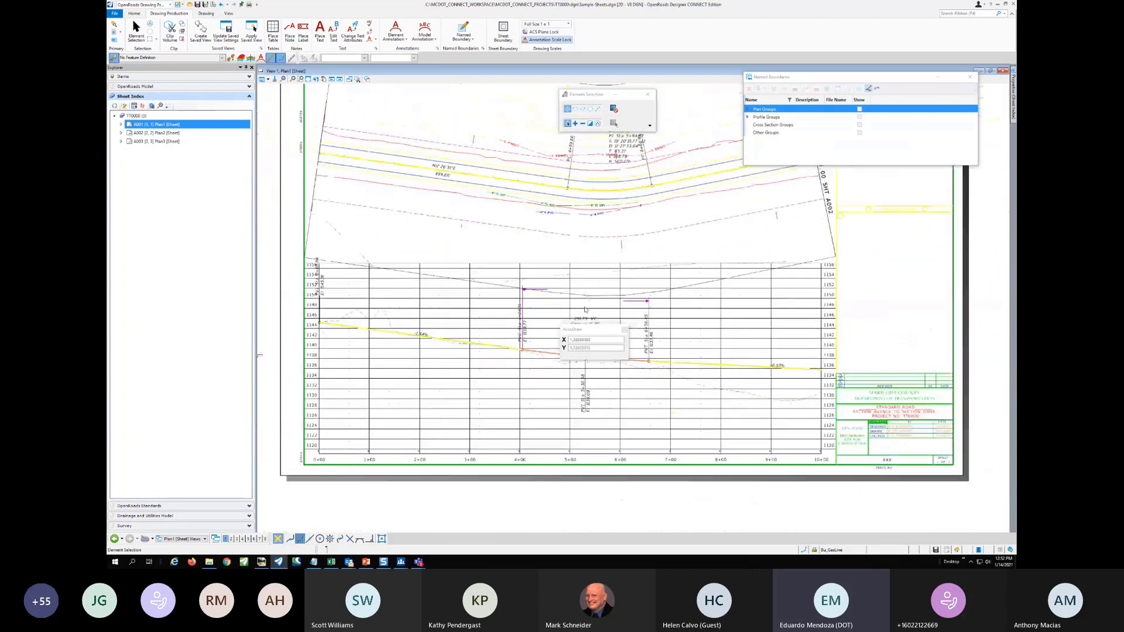
pyautogui.moveTo(589, 329); pyautogui.dragTo(734, 200)
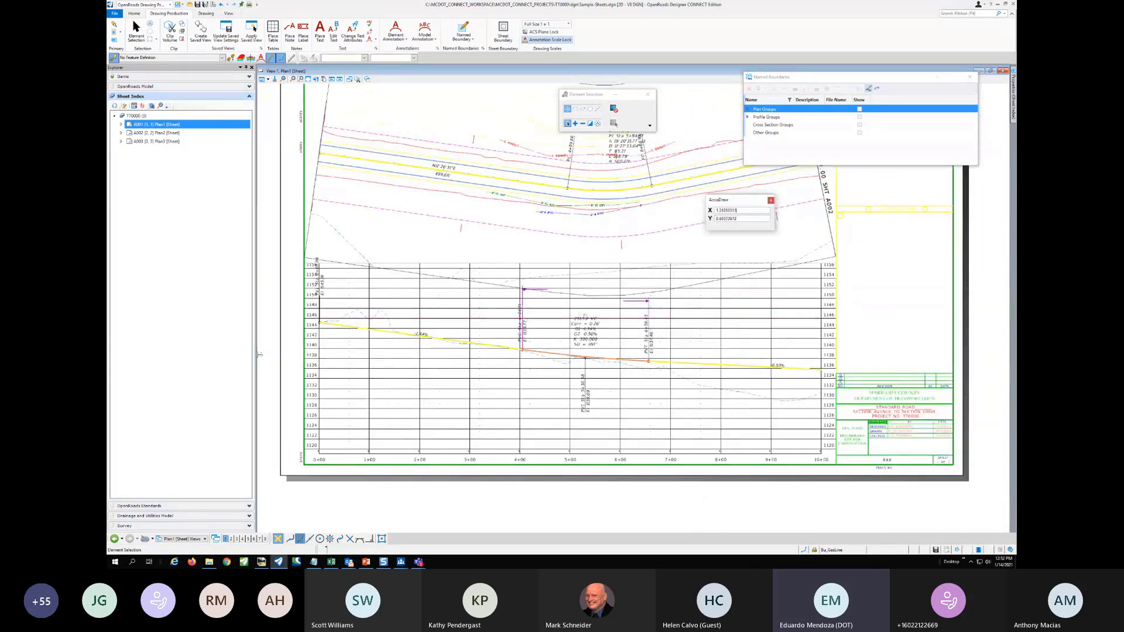
pyautogui.scroll(4, 592, 313)
pyautogui.scroll(4, 591, 313)
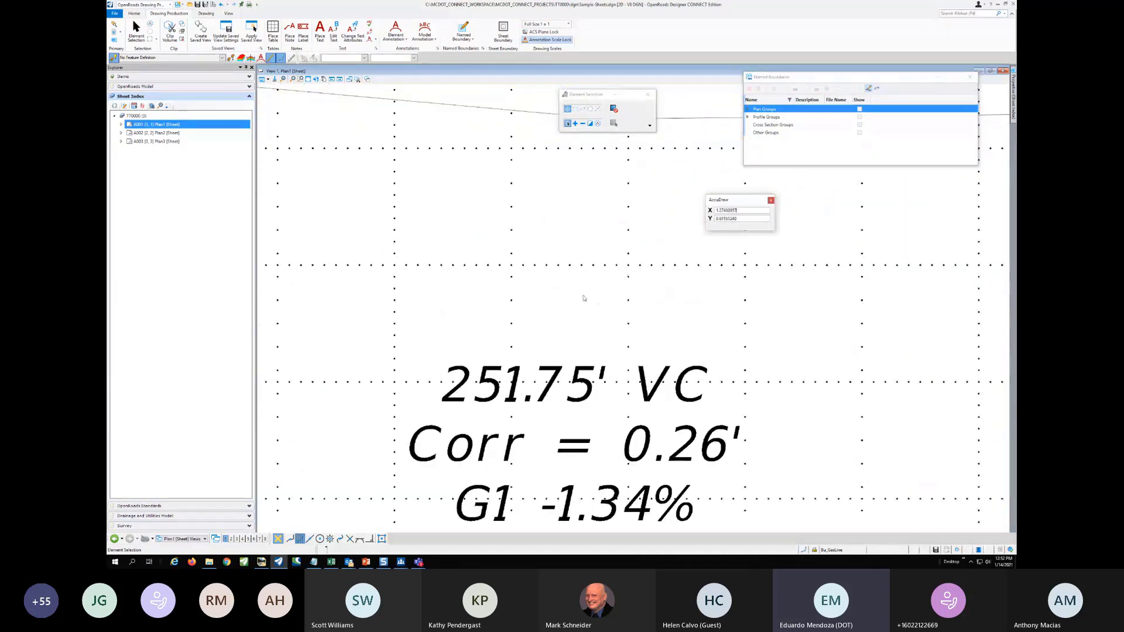
pyautogui.moveTo(447, 289); pyautogui.dragTo(793, 274, button='middle')
pyautogui.moveTo(286, 355); pyautogui.dragTo(735, 307, button='middle')
pyautogui.moveTo(363, 381); pyautogui.dragTo(742, 330, button='middle')
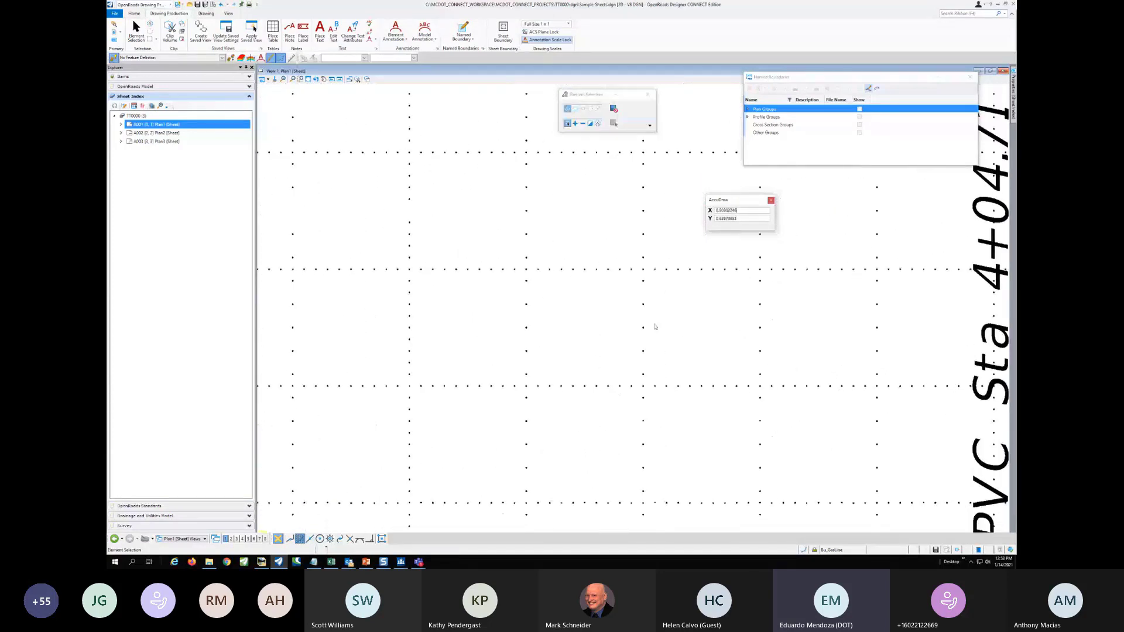
pyautogui.scroll(-1, 407, 252)
pyautogui.scroll(-3, 407, 252)
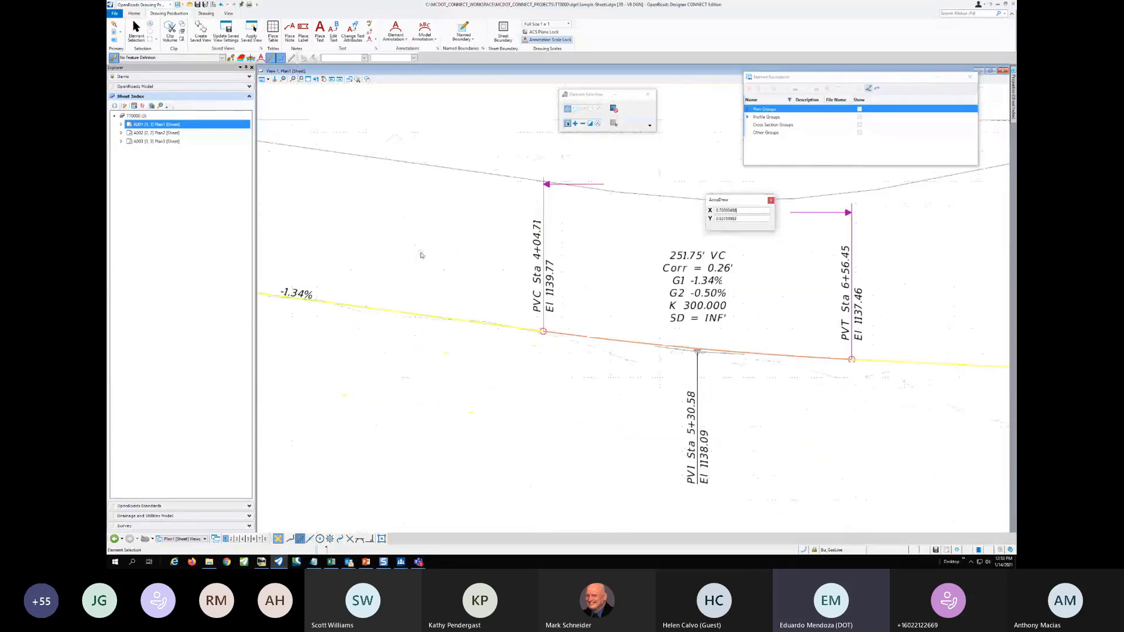
pyautogui.scroll(-4, 421, 255)
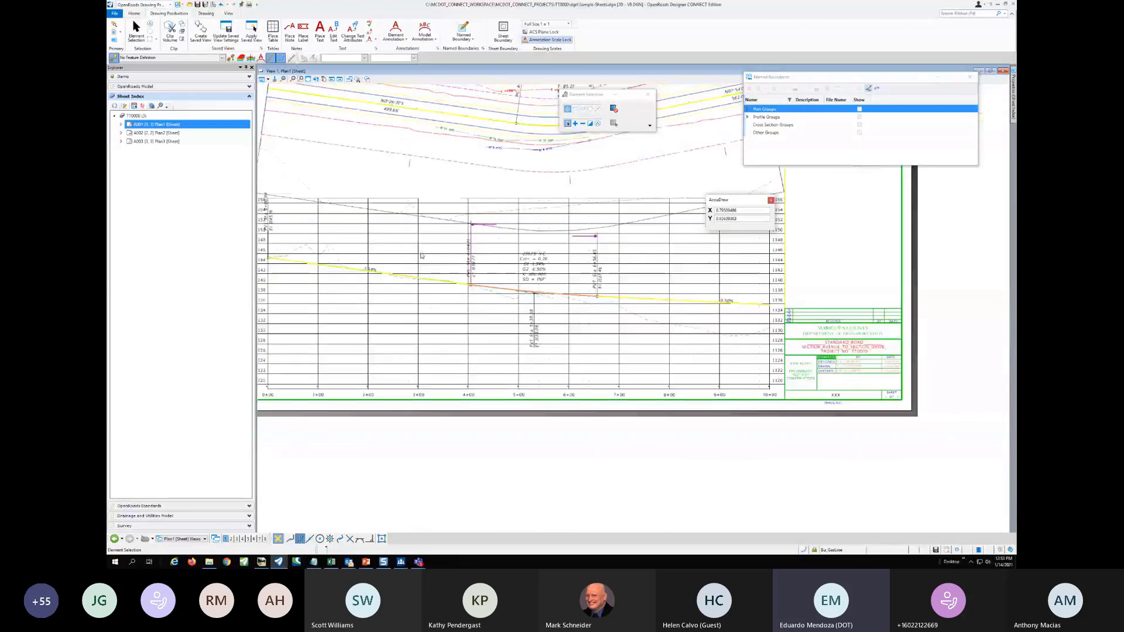
# Examine the sheet header's project number, sheet number and total sheets fields, and look over the whole plan and profile sheet
pyautogui.moveTo(735, 129); pyautogui.dragTo(581, 345, button='middle')
pyautogui.rightClick(581, 344)
pyautogui.scroll(6, 609, 268)
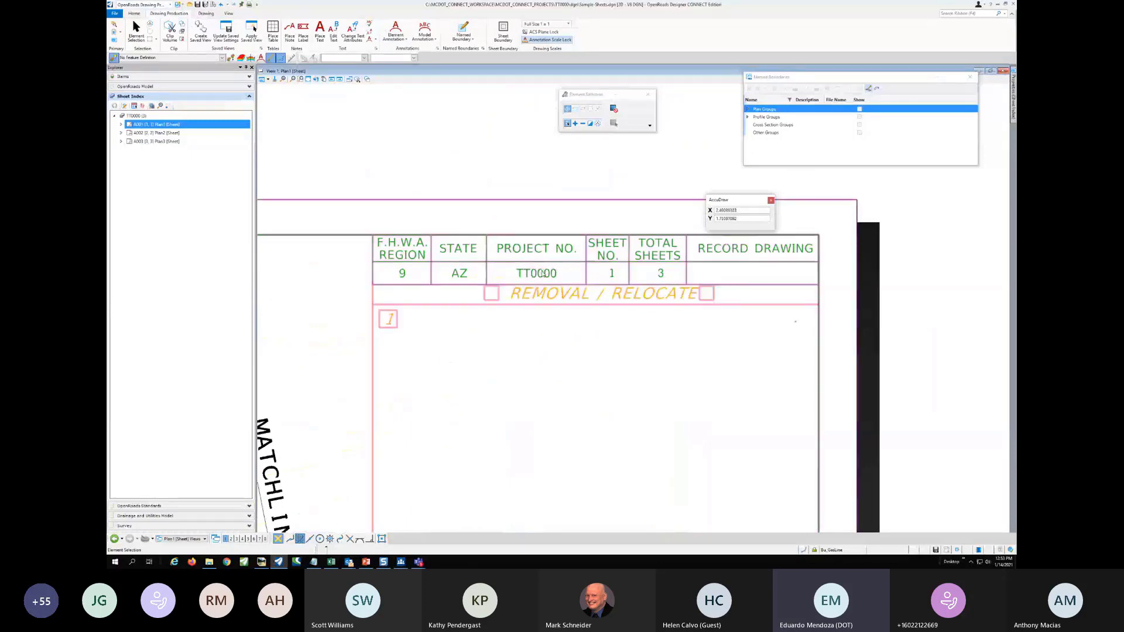
pyautogui.scroll(1, 551, 274)
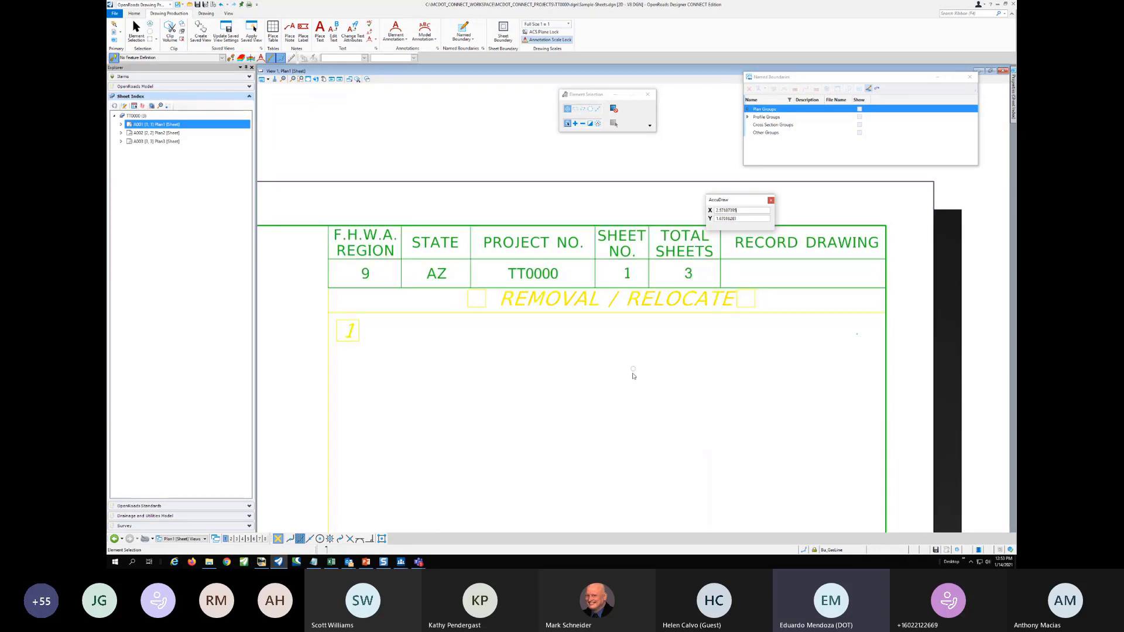
pyautogui.scroll(-2, 700, 379)
pyautogui.scroll(-10, 700, 380)
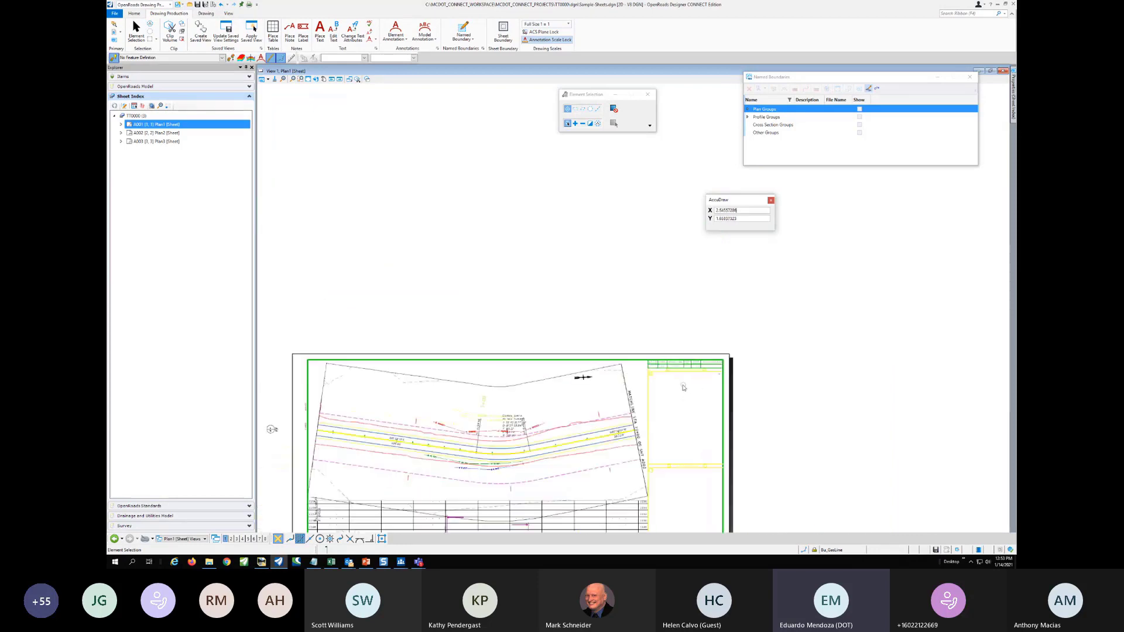
pyautogui.moveTo(577, 420); pyautogui.dragTo(511, 274, button='middle')
pyautogui.scroll(3, 512, 287)
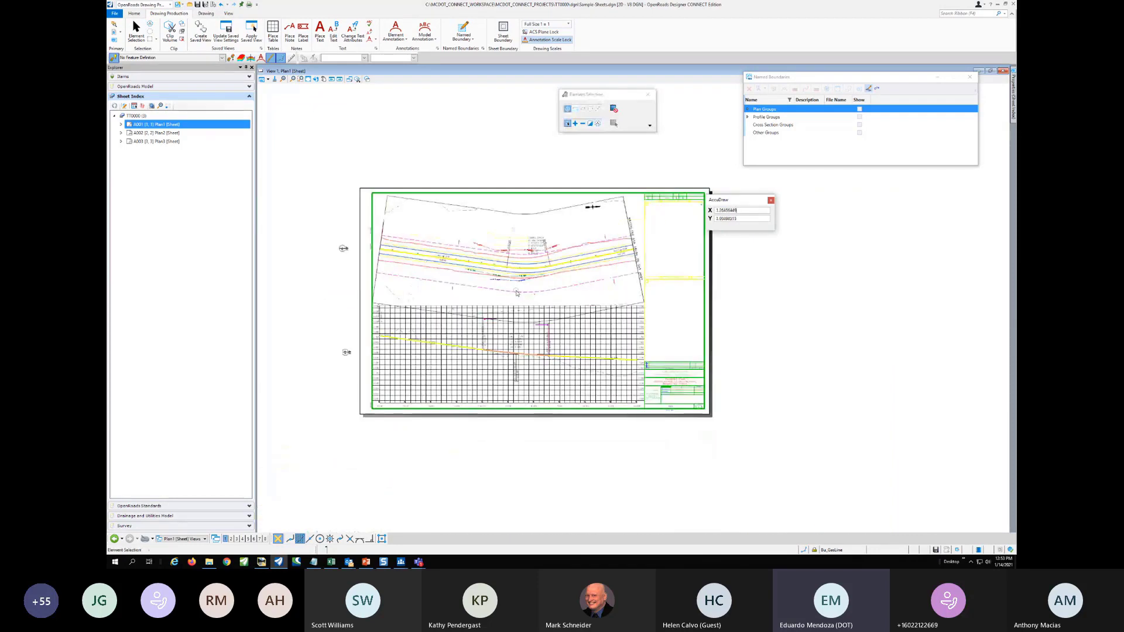
pyautogui.scroll(1, 515, 293)
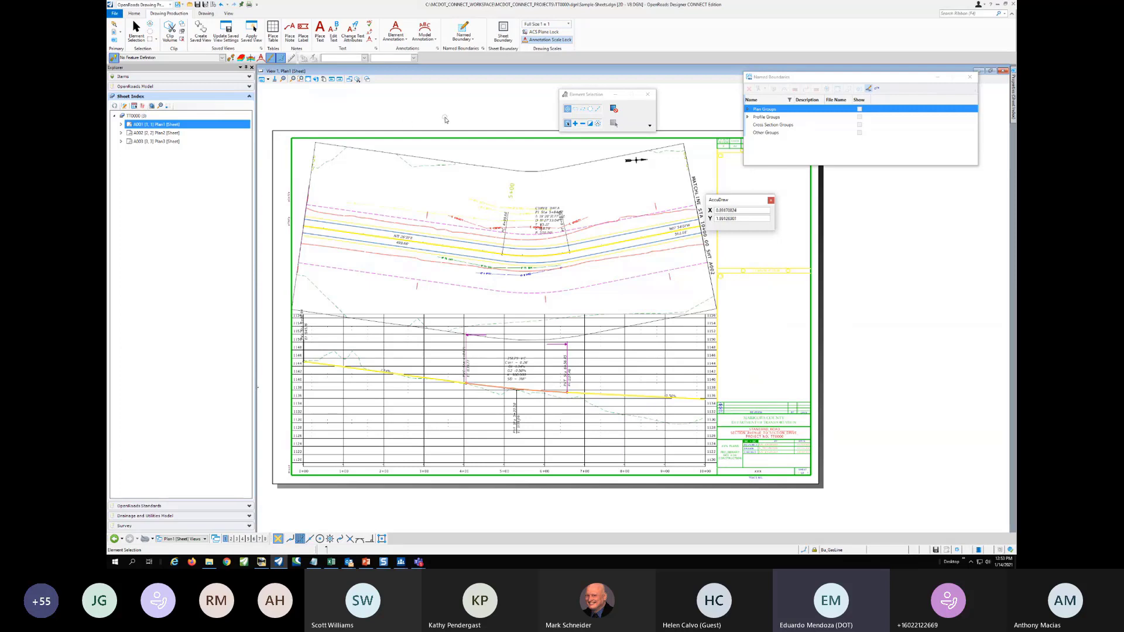
# Print the Plan1 sheet to a PDF file in the TT0000 project's out folder using the BW PDF ANSI D 22 x 34 print style
pyautogui.click(242, 4)
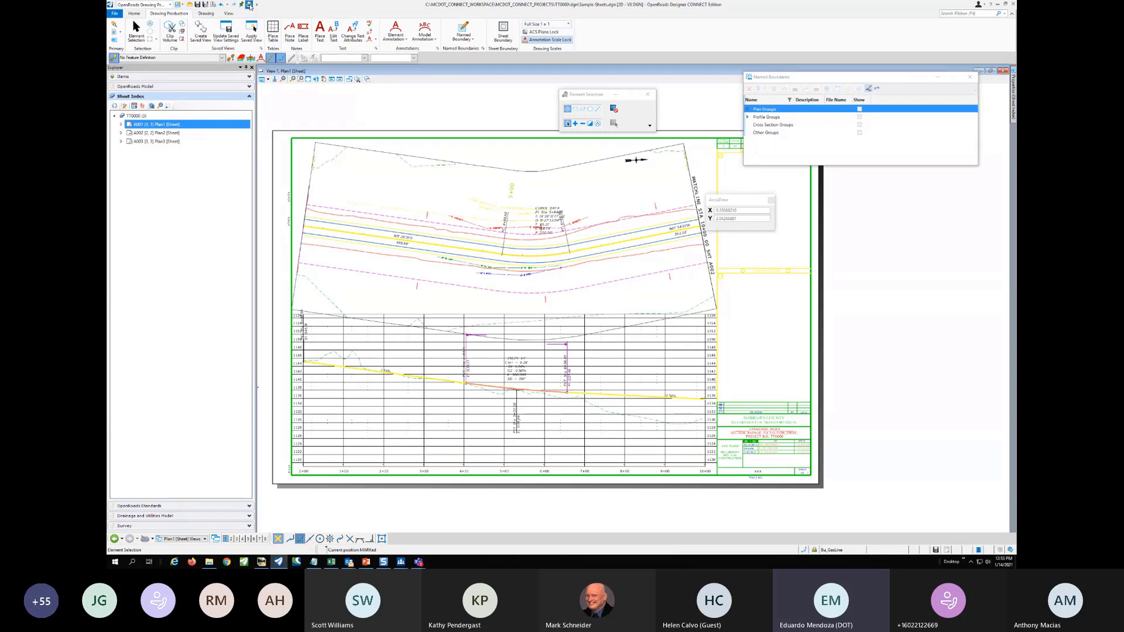
pyautogui.click(249, 5)
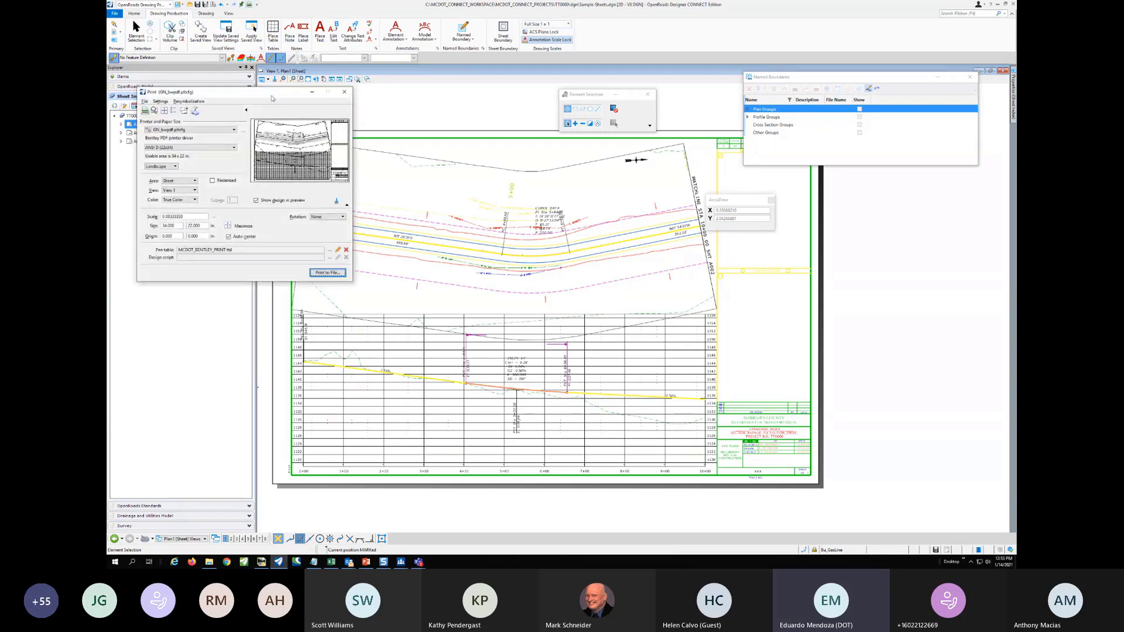
pyautogui.moveTo(272, 98); pyautogui.dragTo(521, 148)
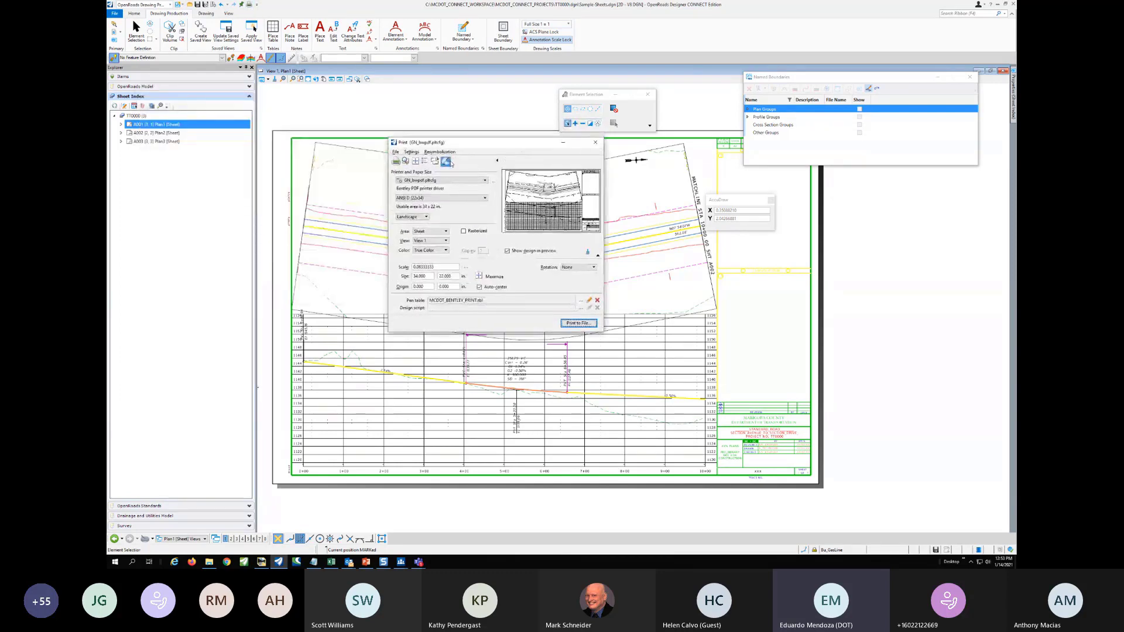
pyautogui.click(446, 161)
pyautogui.click(575, 142)
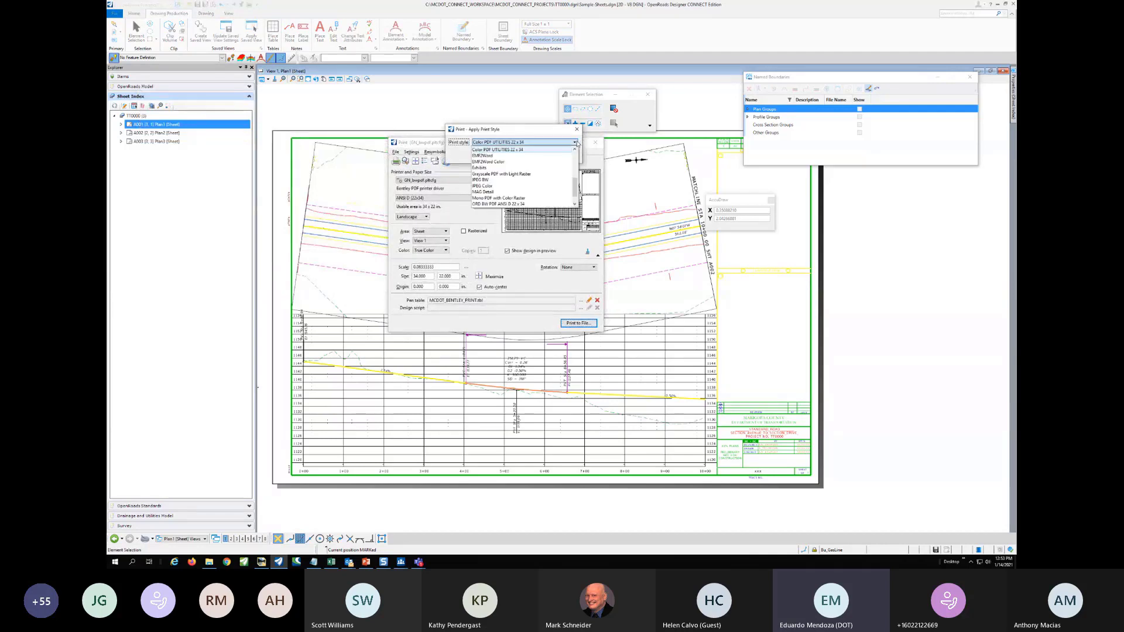
pyautogui.moveTo(577, 181); pyautogui.dragTo(577, 150)
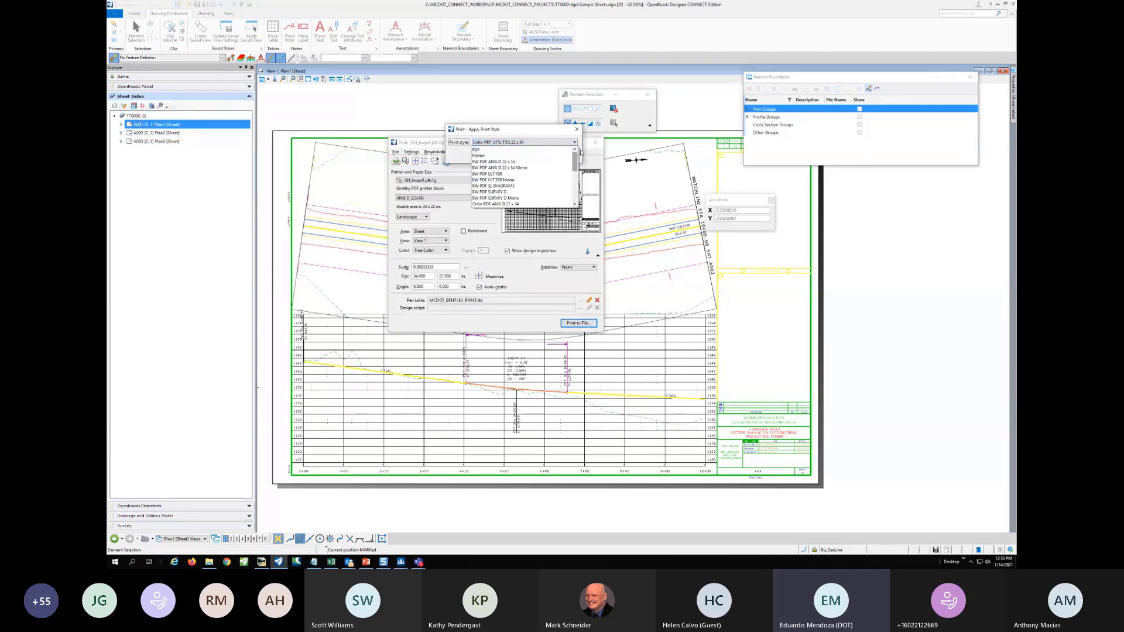
pyautogui.click(499, 162)
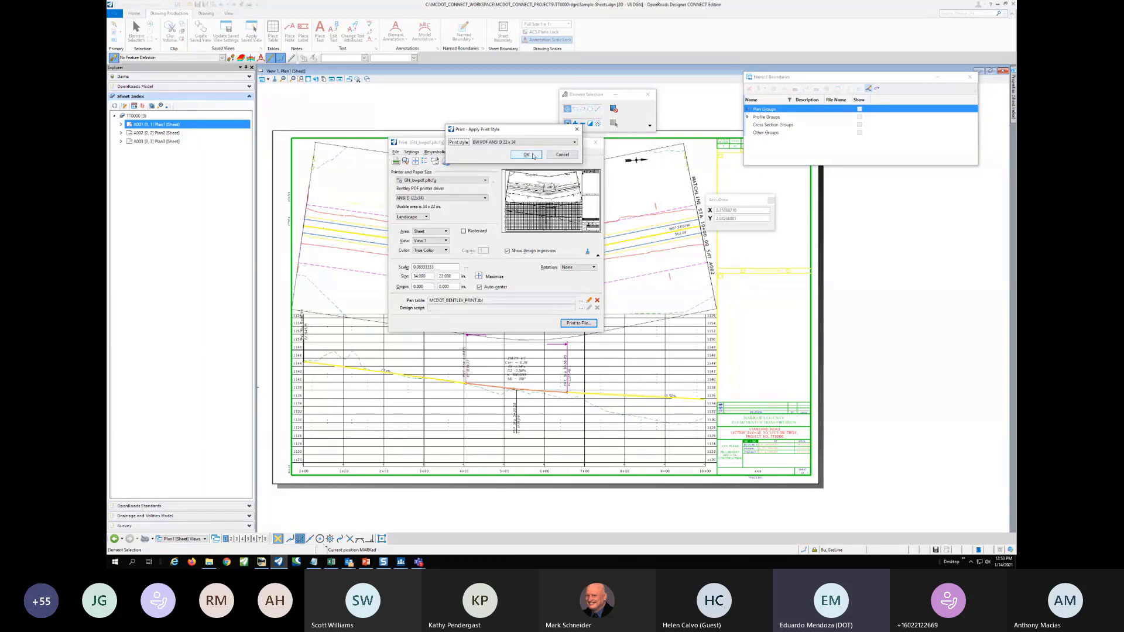
pyautogui.click(533, 155)
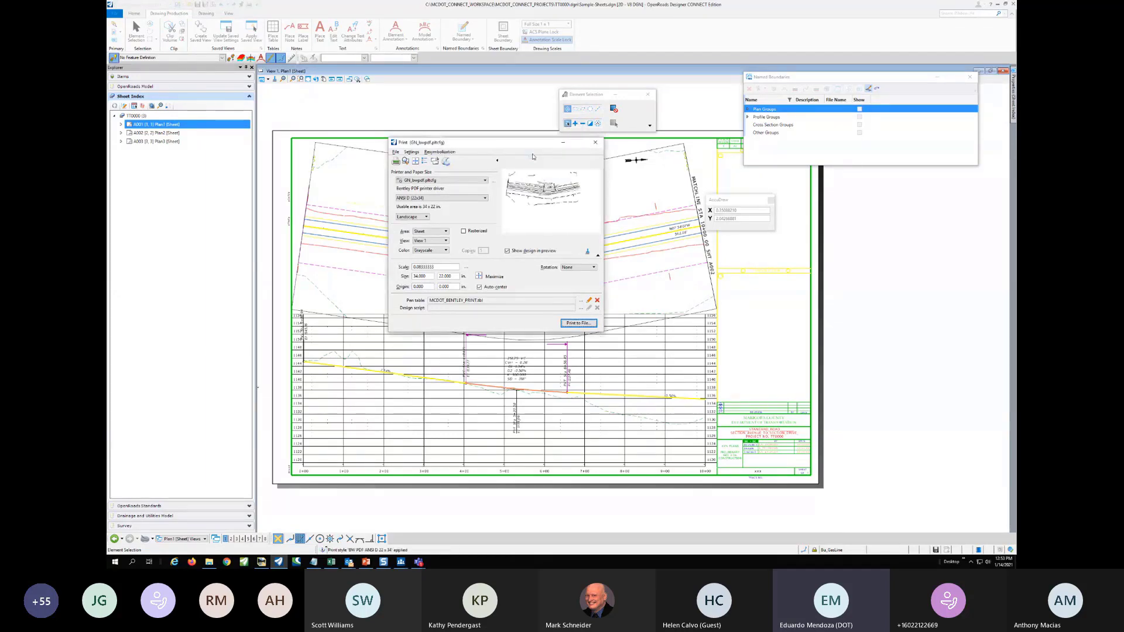
pyautogui.click(573, 324)
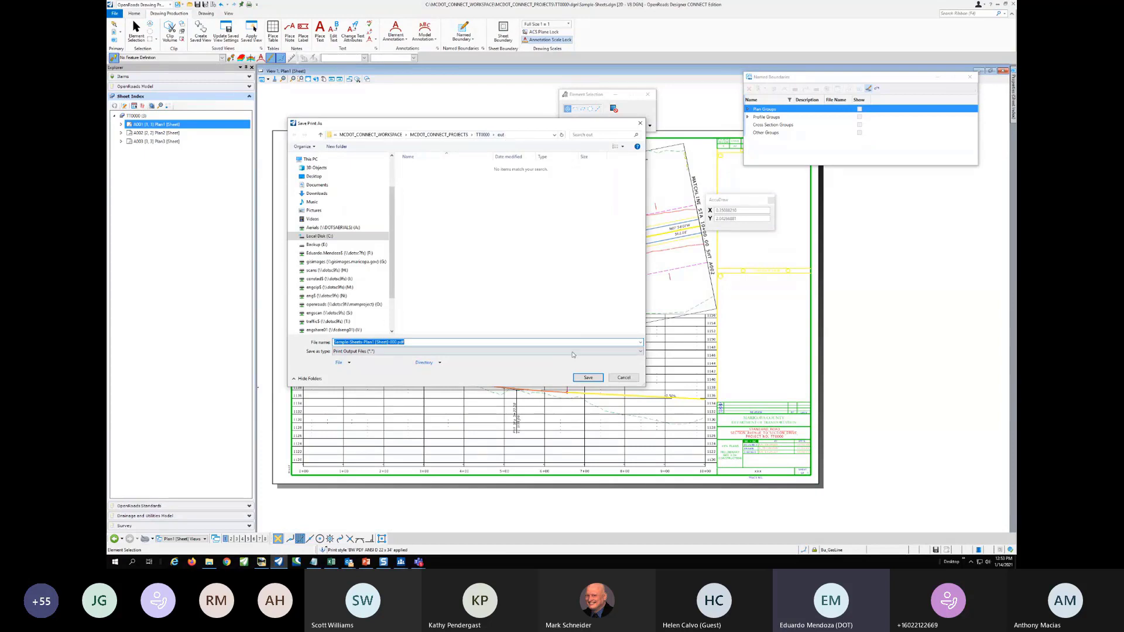
pyautogui.click(587, 378)
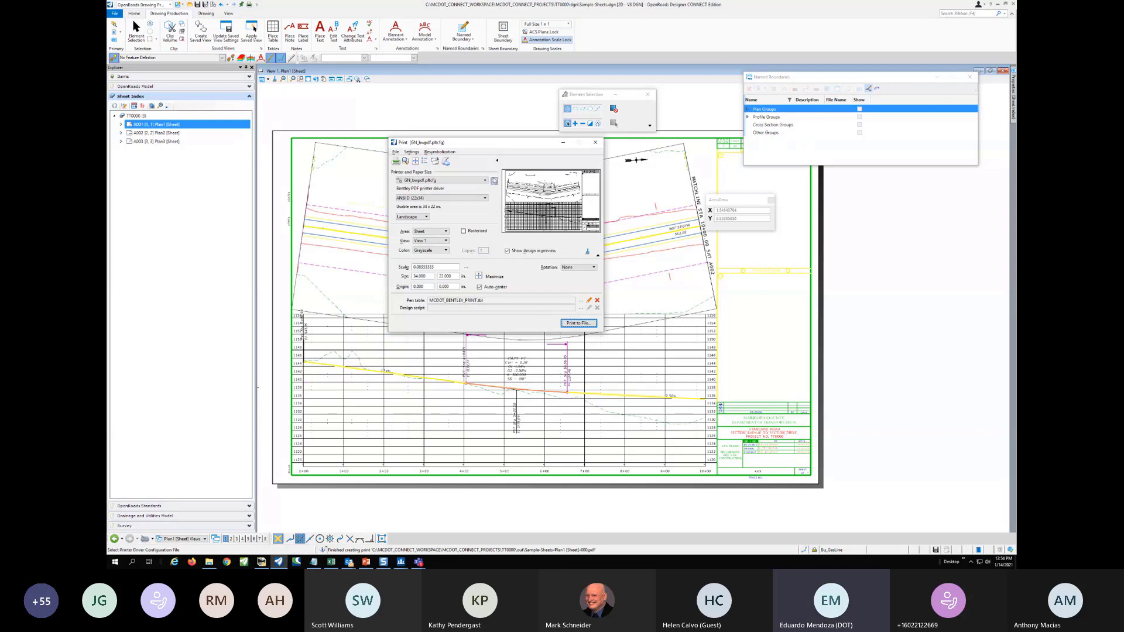
# Print the Plan1 sheet to a second PDF in the TT0000 project's out folder using the Color PDF UTILITIES 22 x 34 print style
pyautogui.click(446, 162)
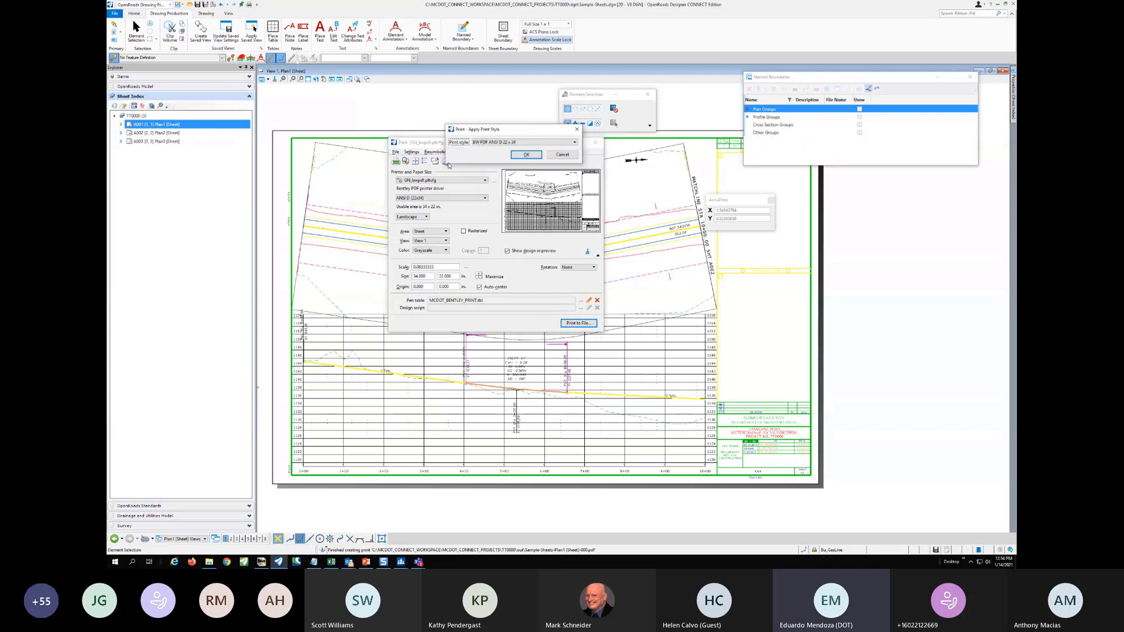
pyautogui.click(523, 144)
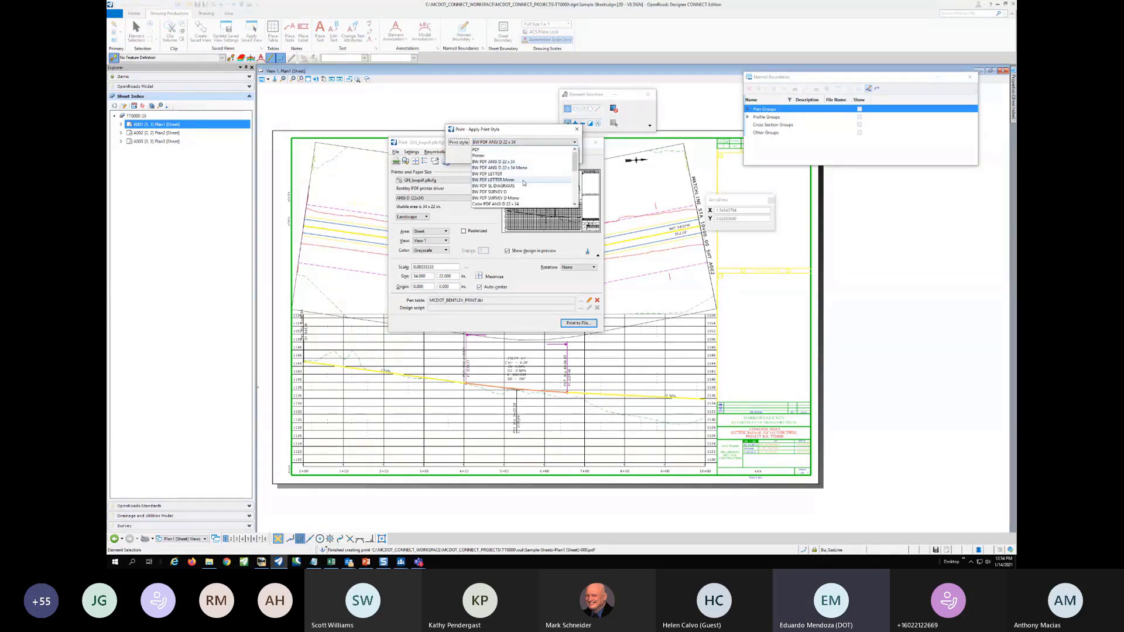
pyautogui.scroll(-5, 523, 182)
pyautogui.click(496, 179)
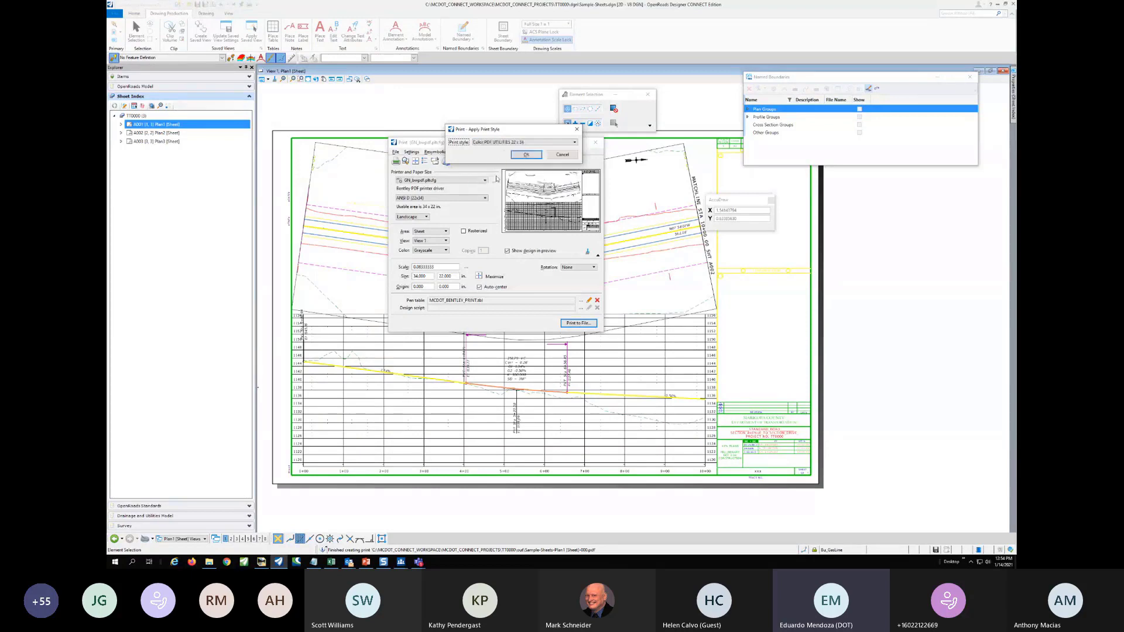
pyautogui.click(527, 155)
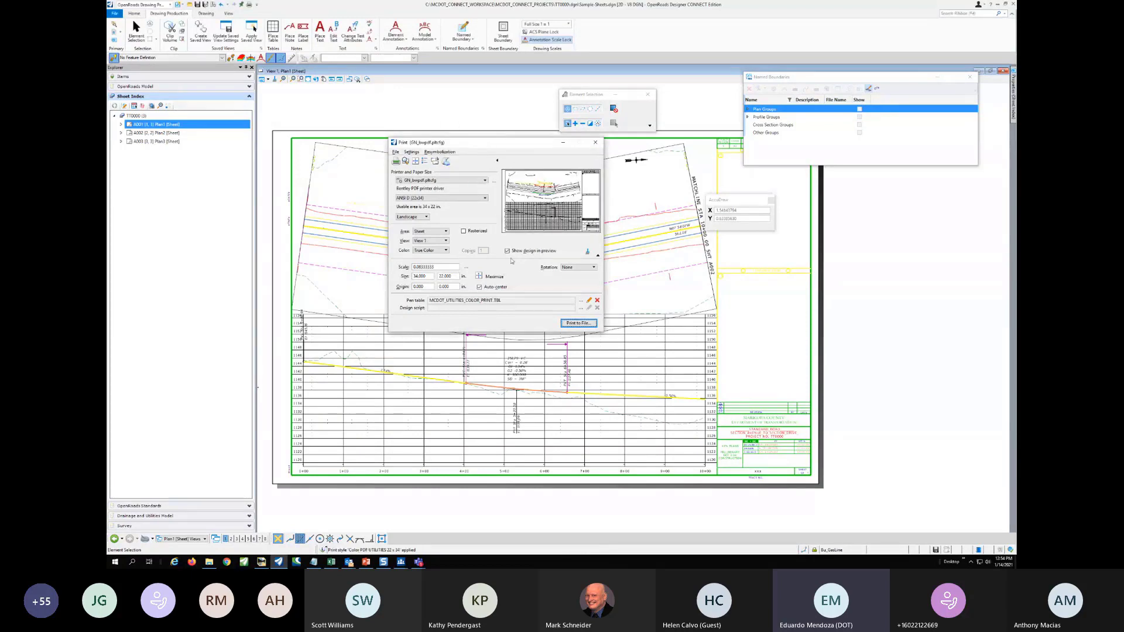
pyautogui.click(570, 322)
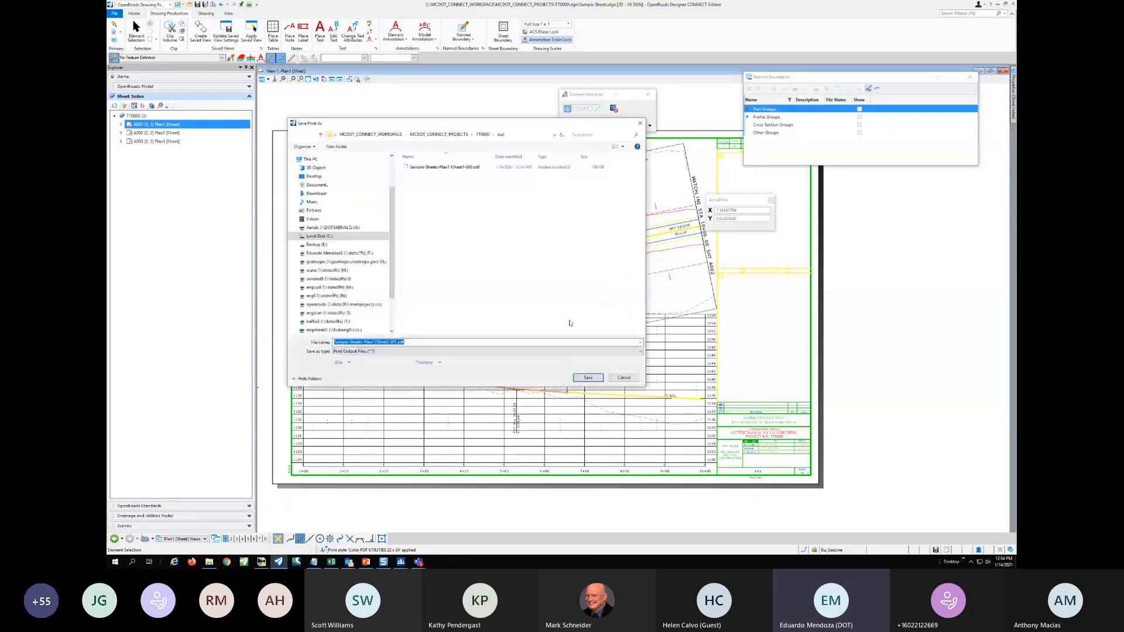
pyautogui.click(587, 377)
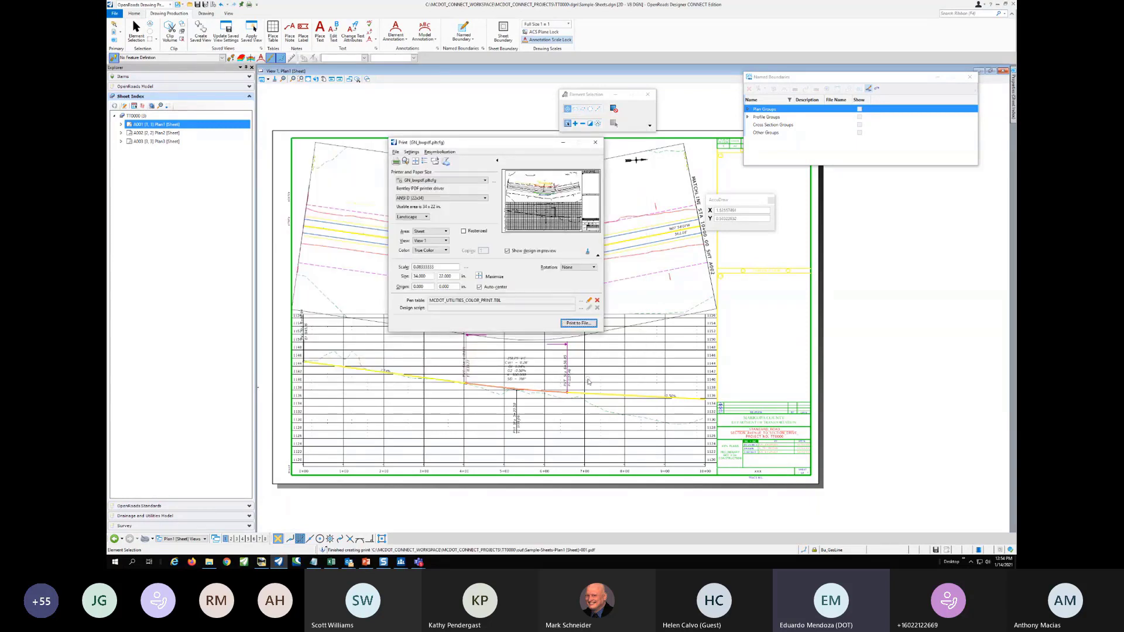
# In File Explorer, open Sample-Sheets-Plan1 [Sheet]-000.pdf from the TT0000 out folder, look over the grayscale sheet in Adobe Acrobat and close it
pyautogui.click(212, 563)
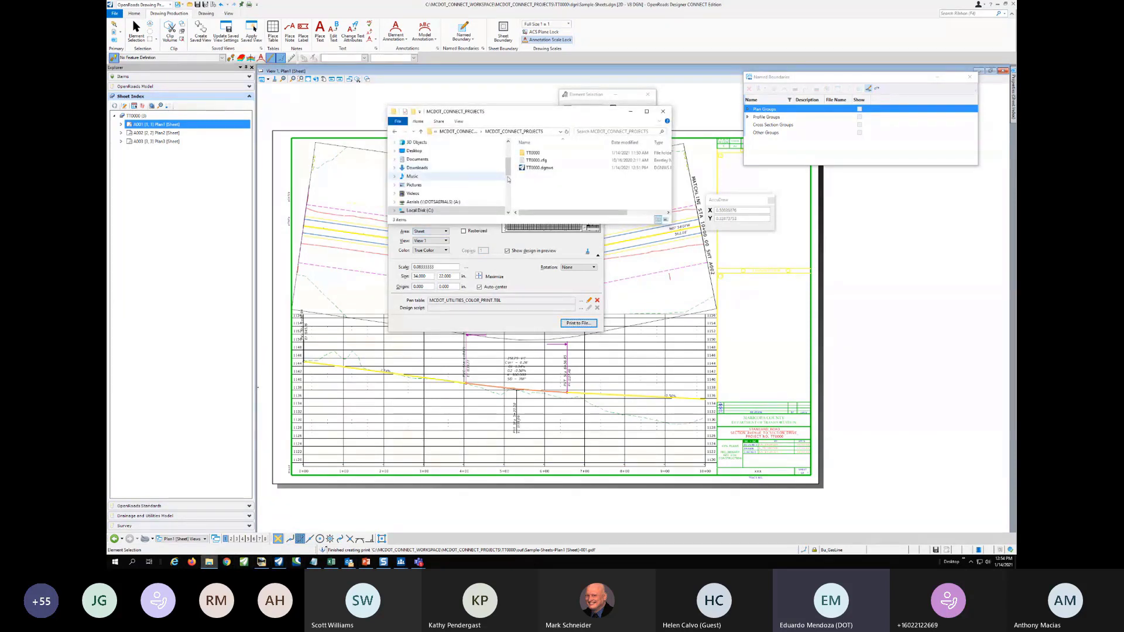
pyautogui.doubleClick(529, 153)
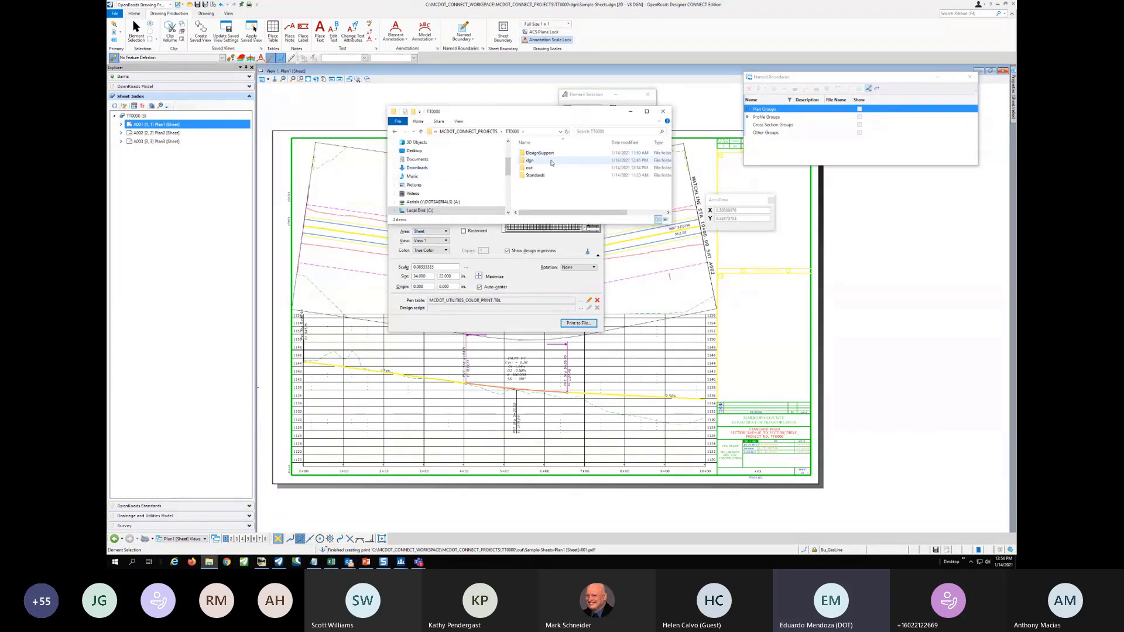
pyautogui.doubleClick(534, 172)
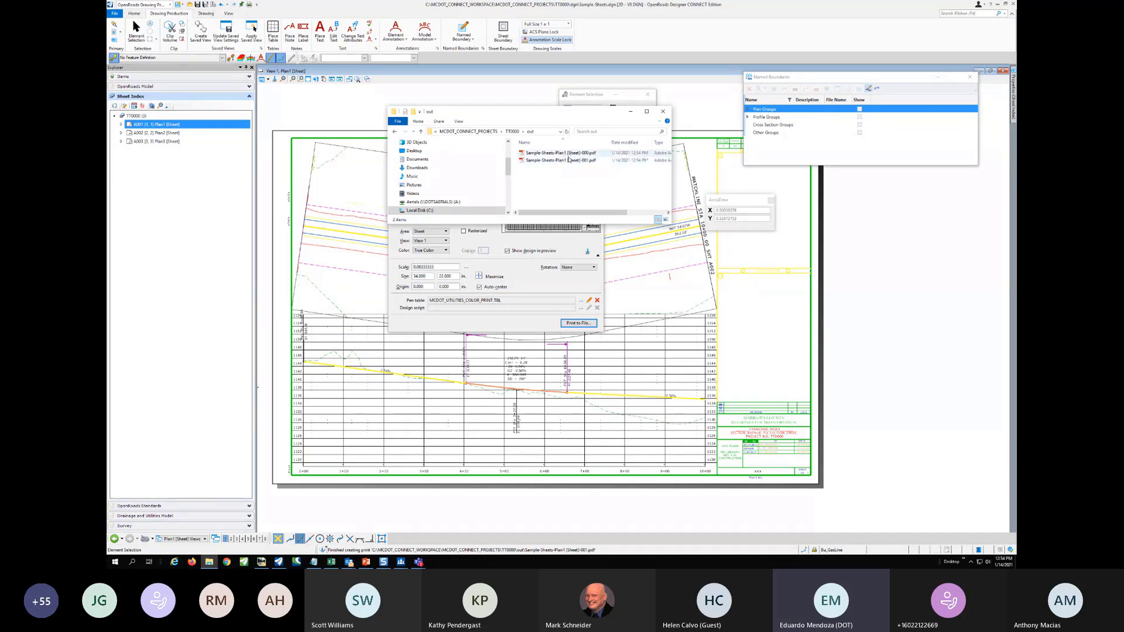
pyautogui.click(558, 153)
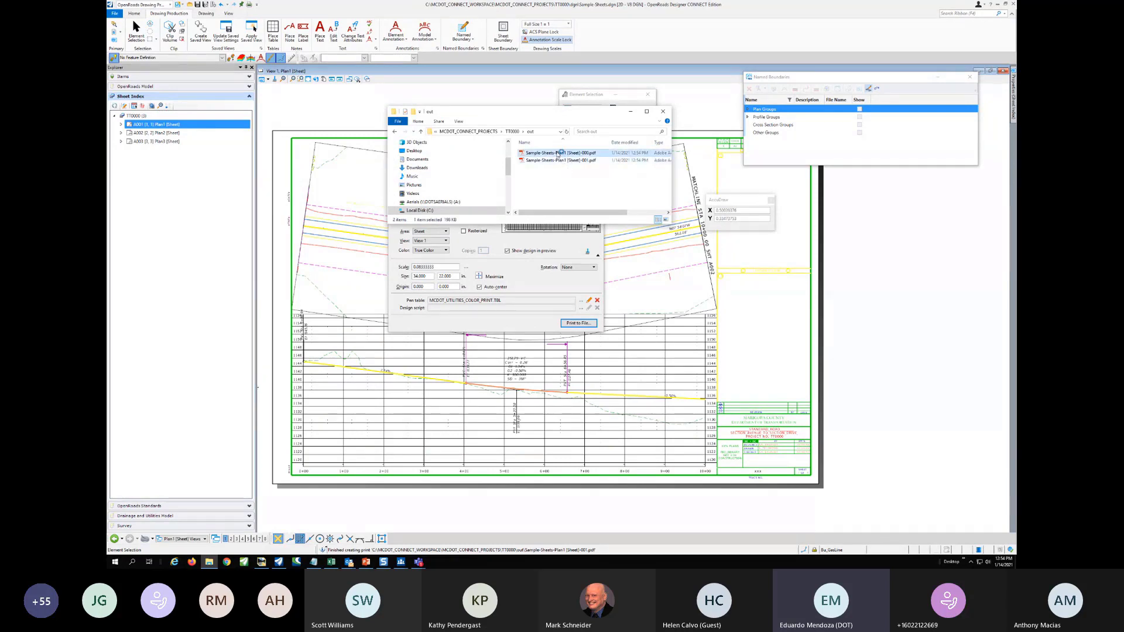
pyautogui.doubleClick(559, 153)
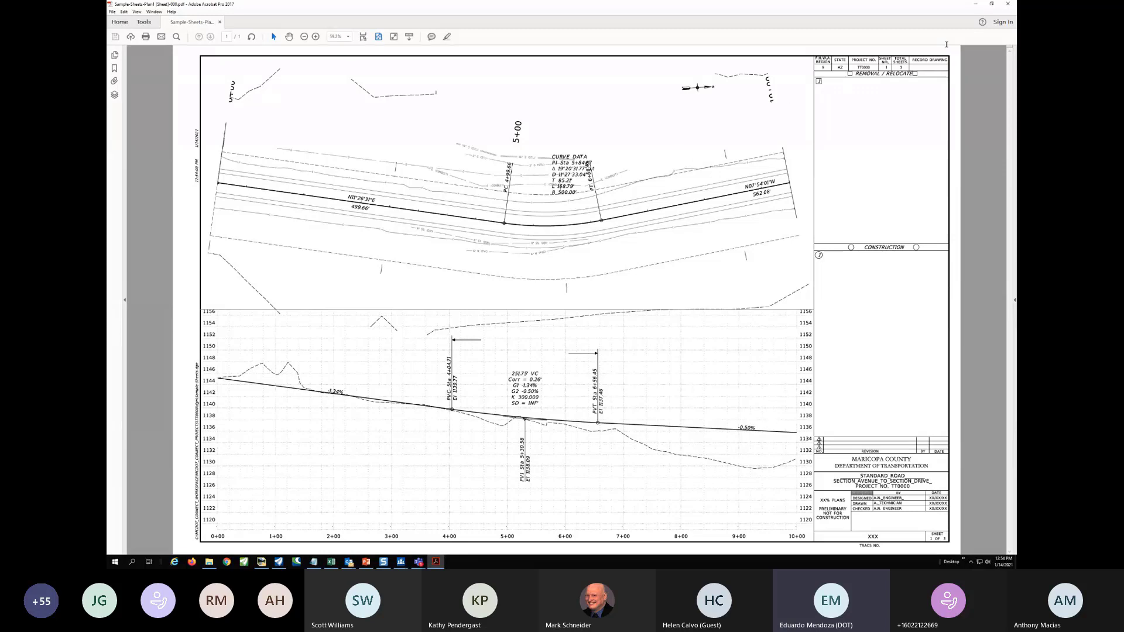
pyautogui.click(1009, 5)
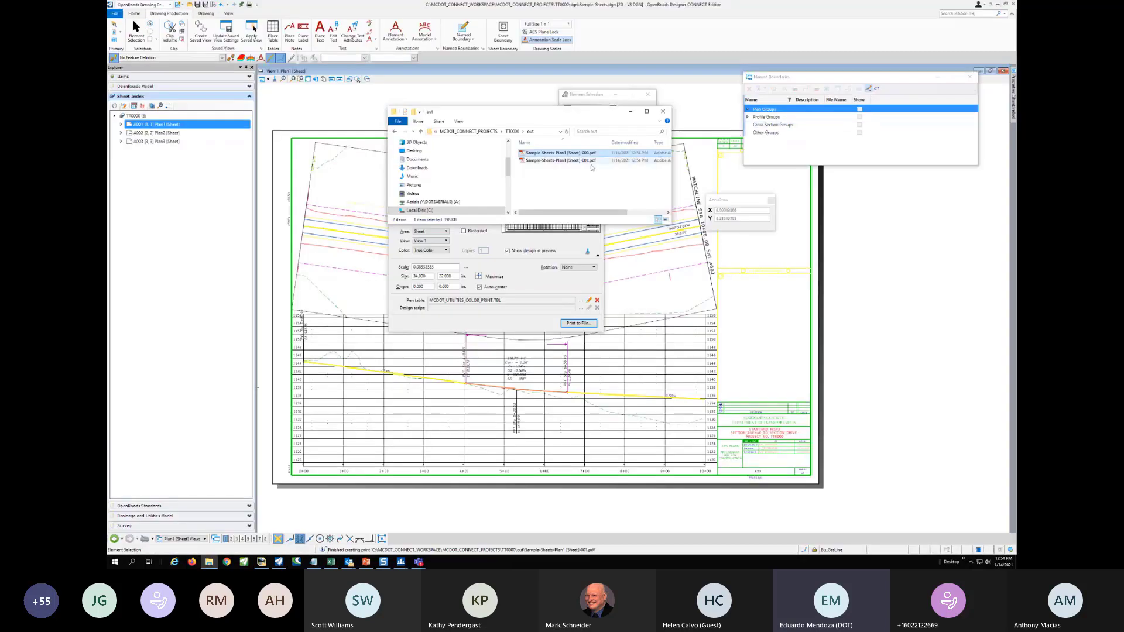
# Open Sample-Sheets-Plan1 [Sheet]-001.pdf in Acrobat, examine the colored utility lines around the curve up close, and close the PDF and the out folder
pyautogui.click(564, 161)
pyautogui.doubleClick(564, 160)
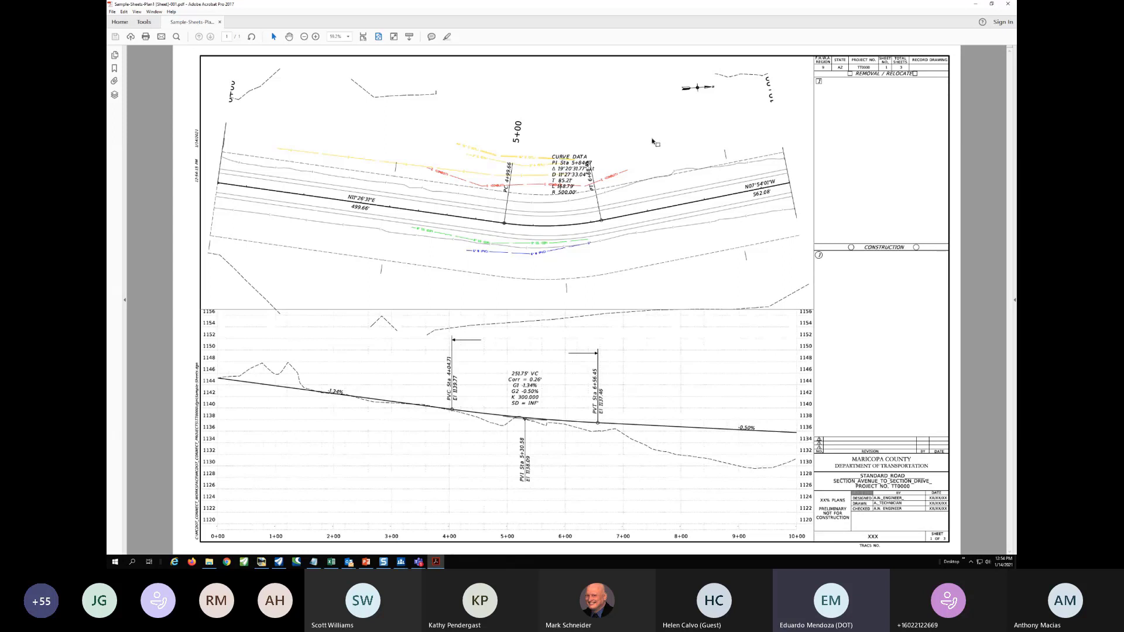
pyautogui.rightClick(630, 107)
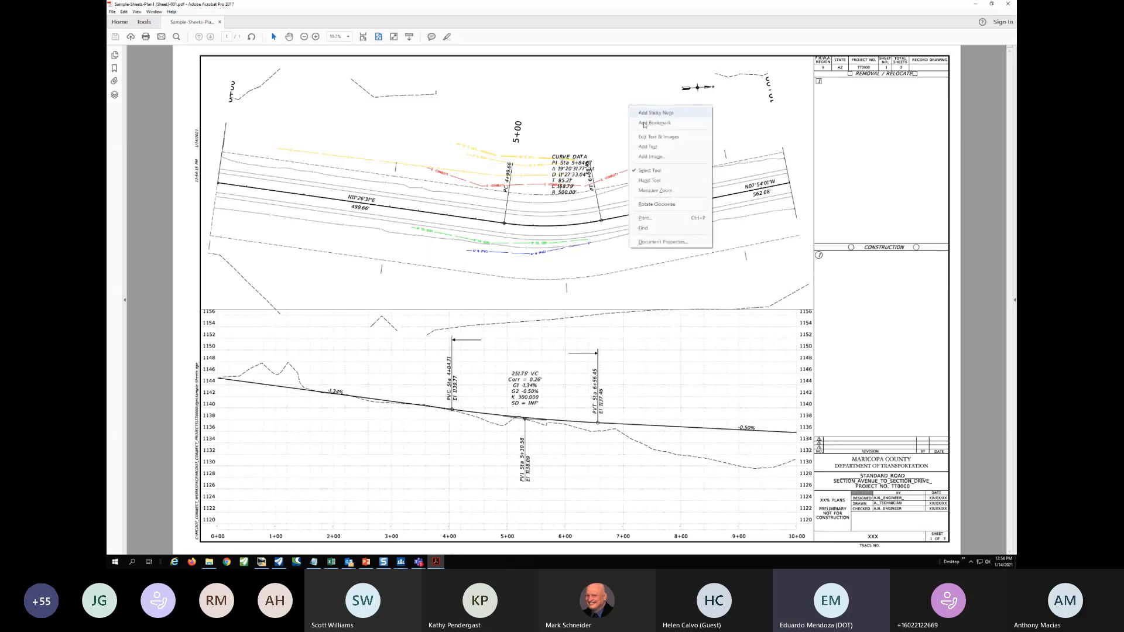
pyautogui.click(650, 190)
pyautogui.moveTo(414, 103); pyautogui.dragTo(654, 314)
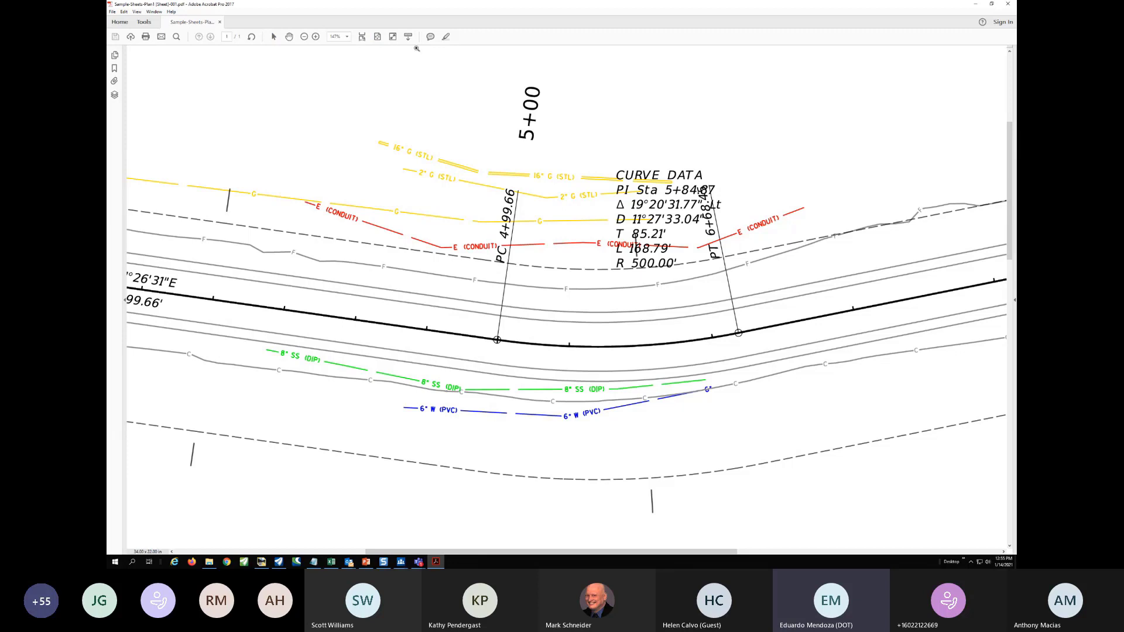
pyautogui.click(377, 36)
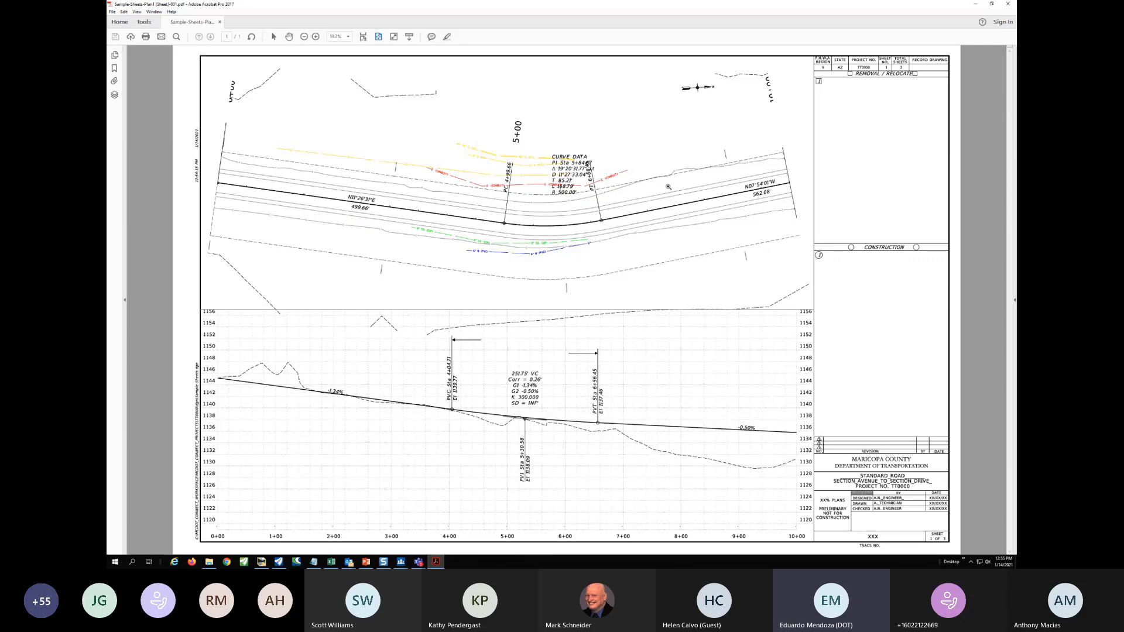
pyautogui.click(1008, 3)
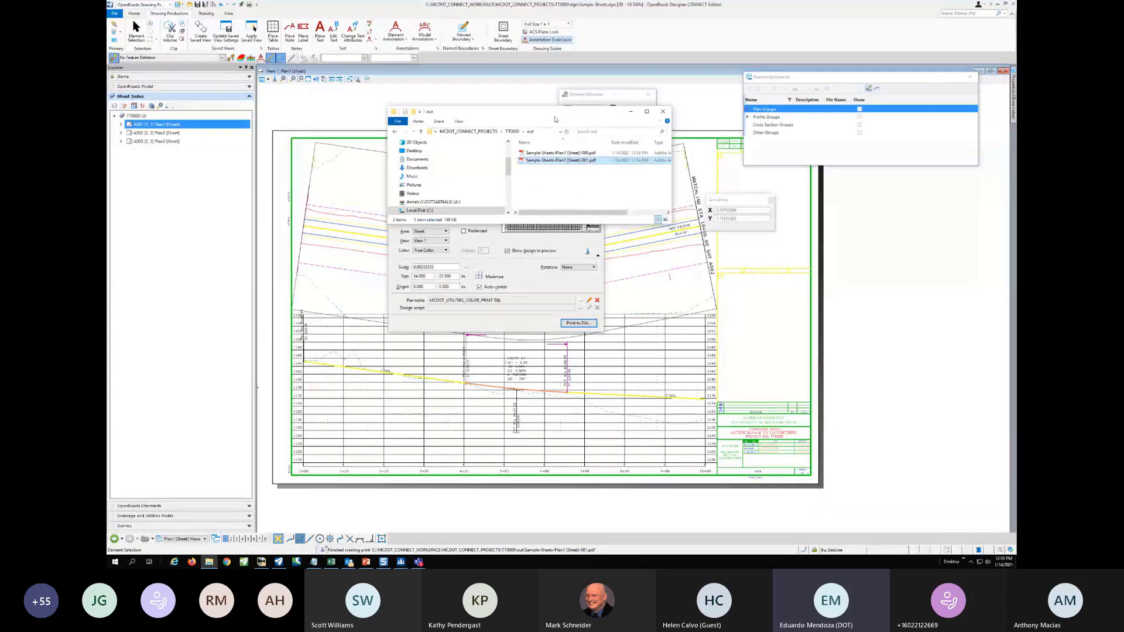
pyautogui.moveTo(555, 120); pyautogui.dragTo(794, 203)
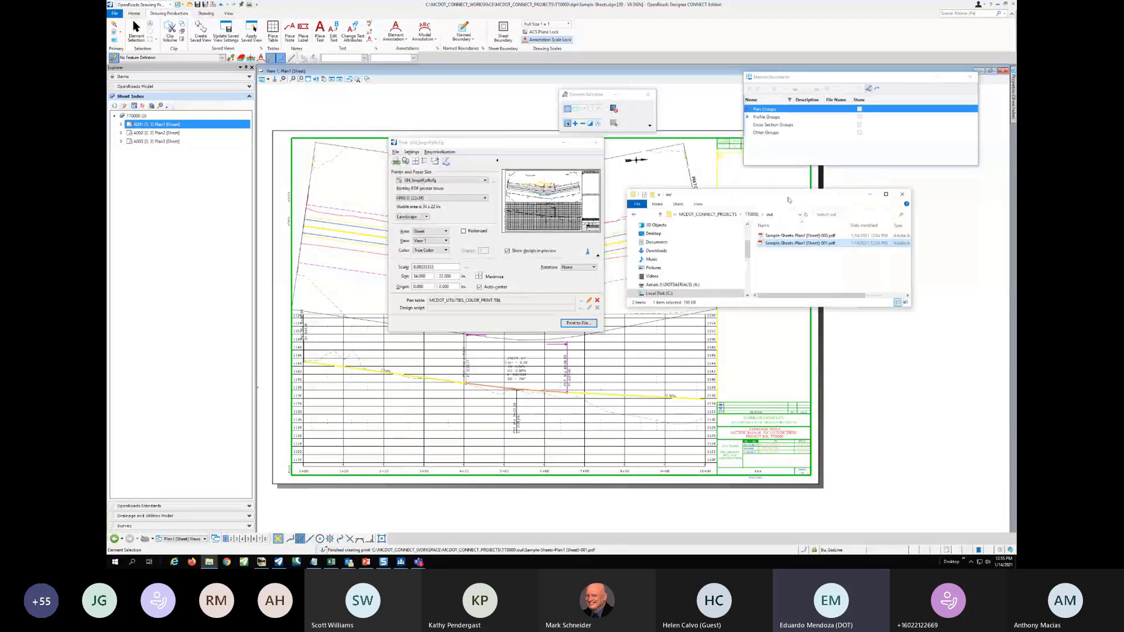
pyautogui.click(903, 197)
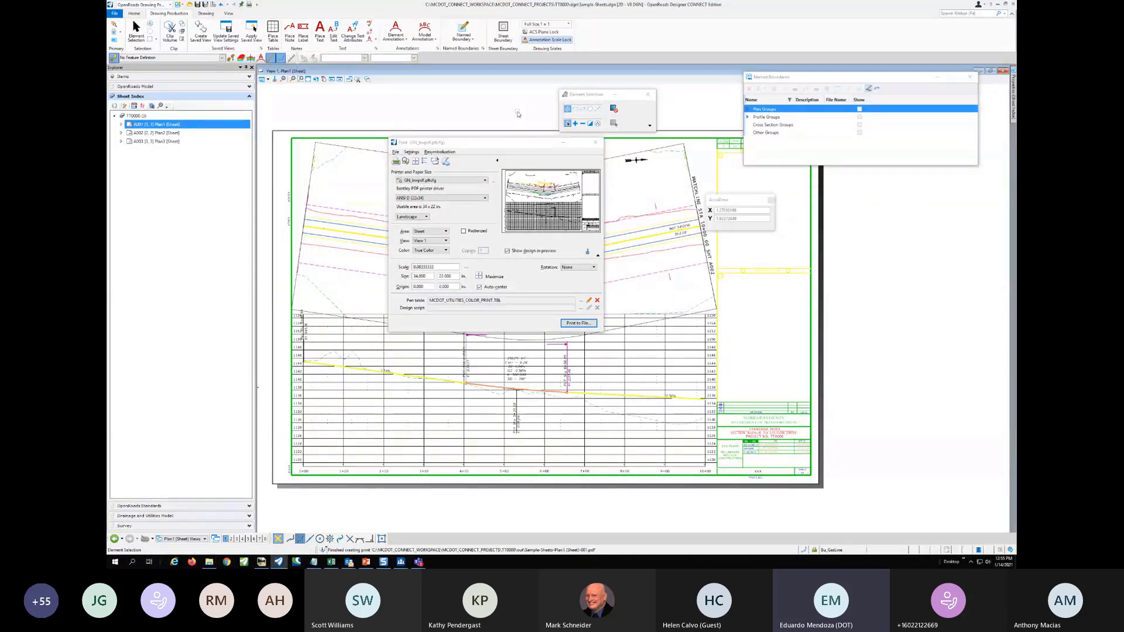